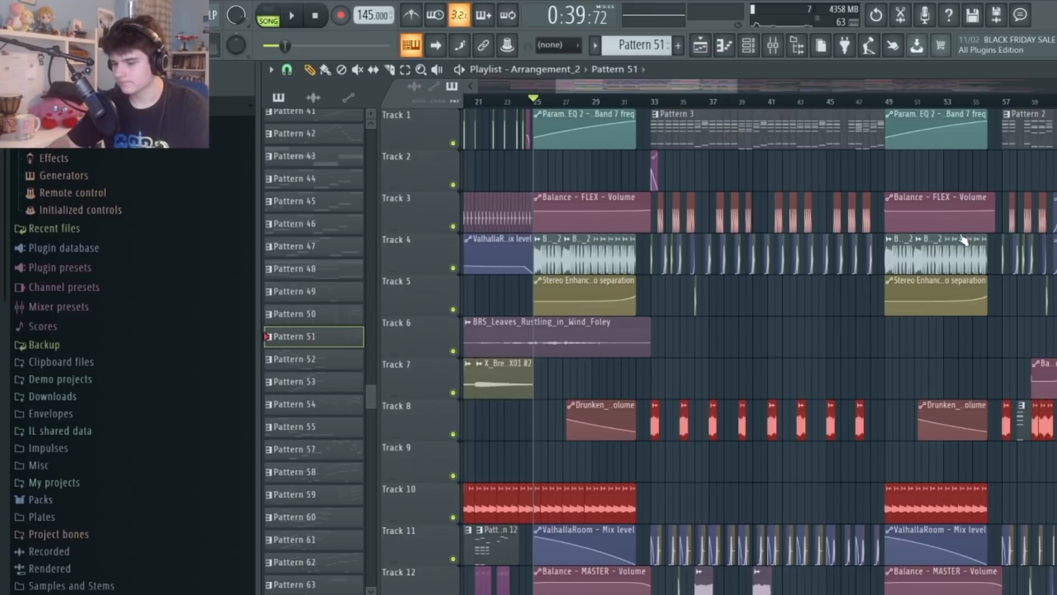
# Play the arrangement from bar 25 through the first drop while looking over the playlist tracks
pyautogui.press('space')
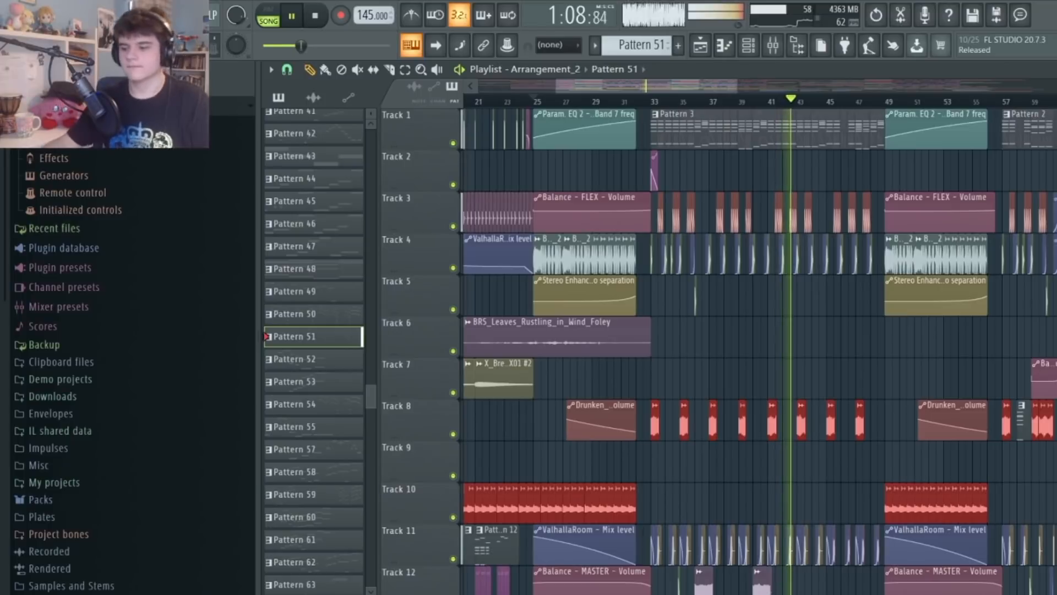
pyautogui.scroll(-10, 727, 440)
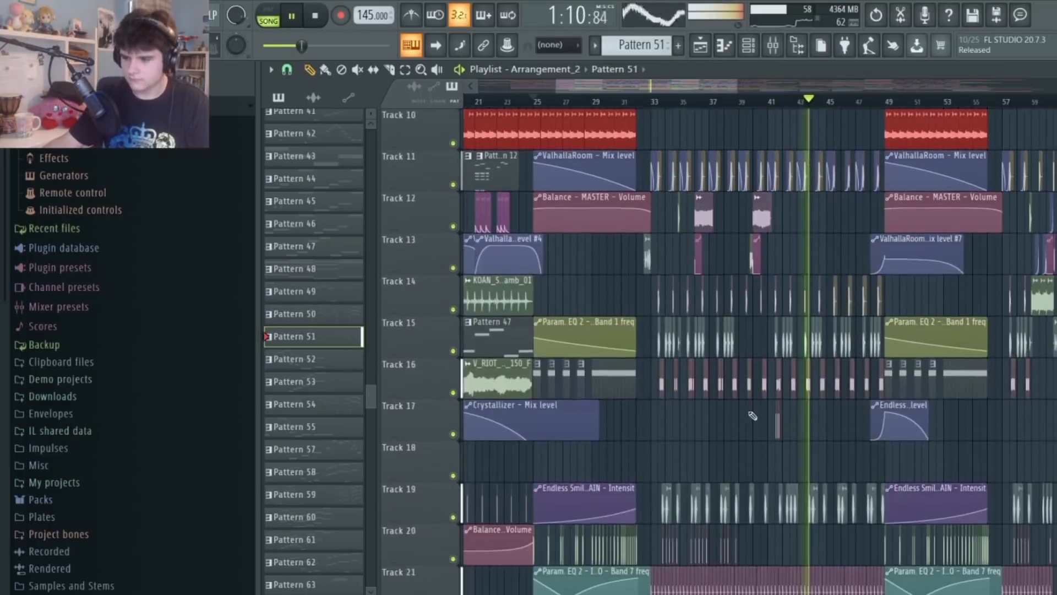
pyautogui.scroll(-13, 779, 365)
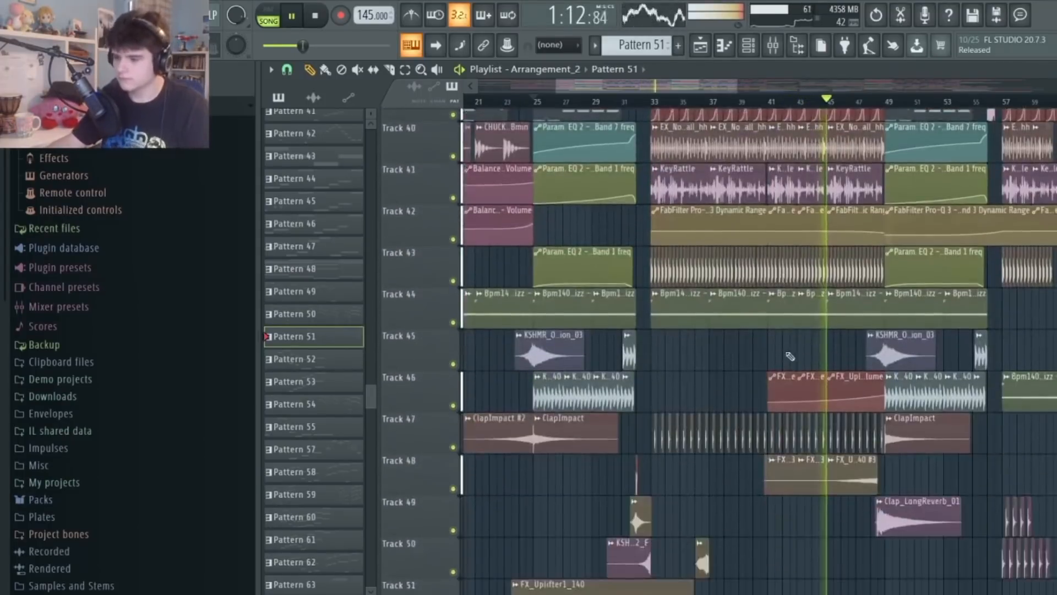
pyautogui.scroll(16, 792, 346)
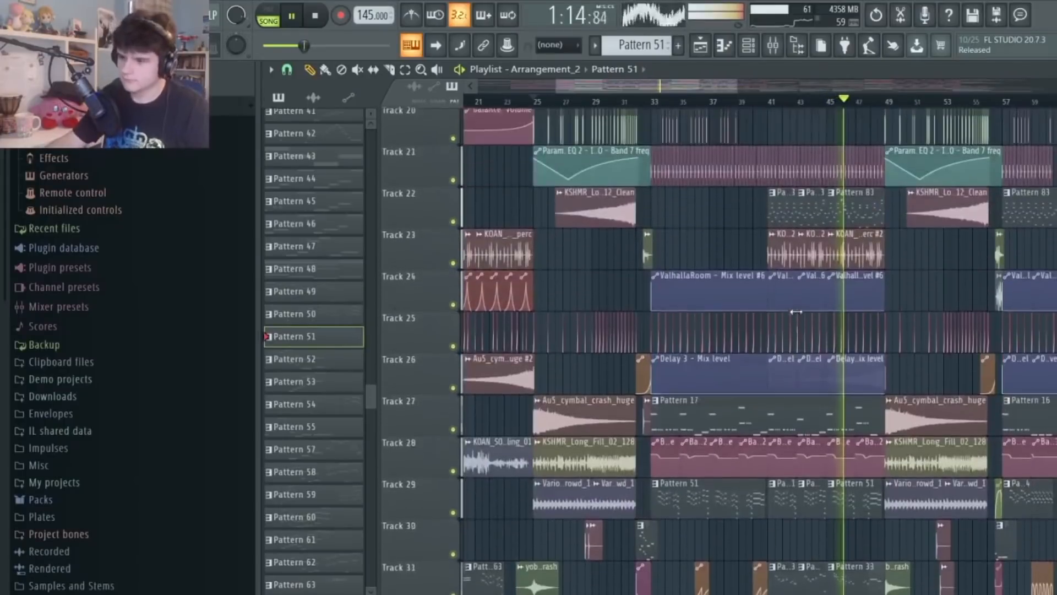
pyautogui.scroll(2, 796, 314)
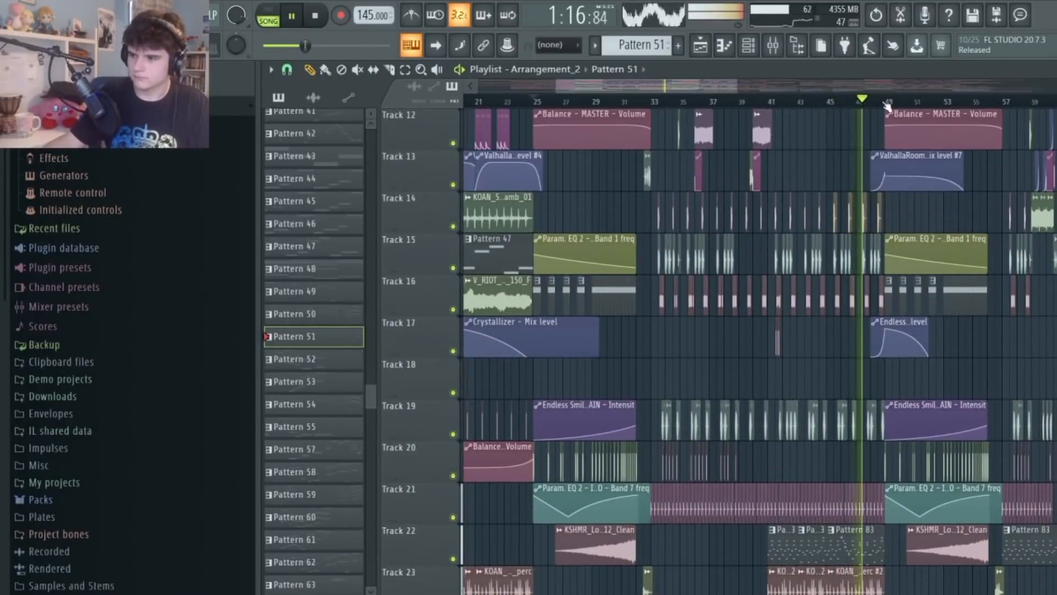
pyautogui.scroll(3, 888, 108)
pyautogui.scroll(-3, 887, 108)
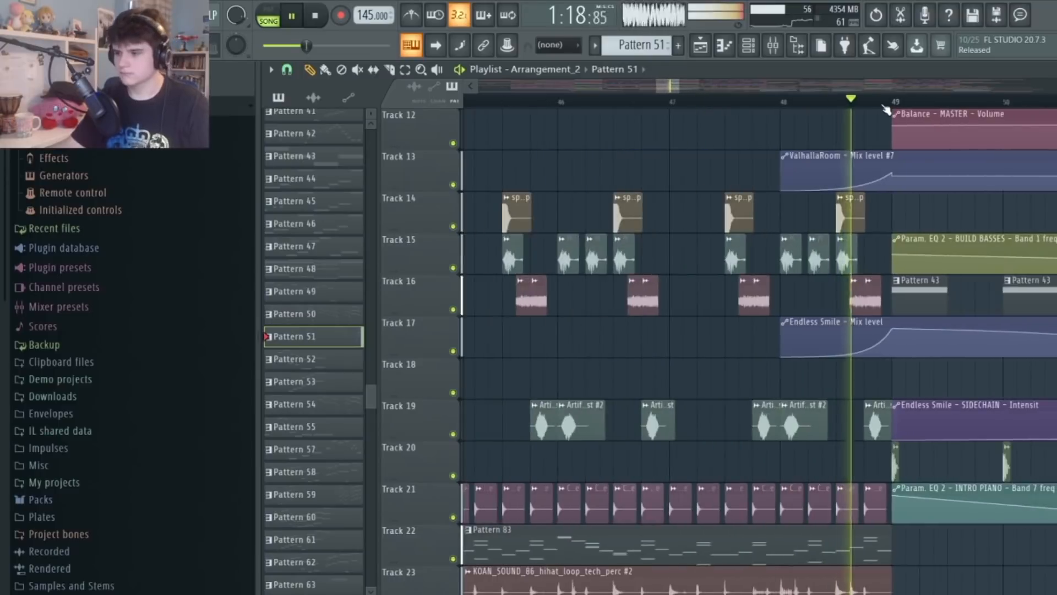
pyautogui.scroll(-4, 888, 109)
pyautogui.press('space')
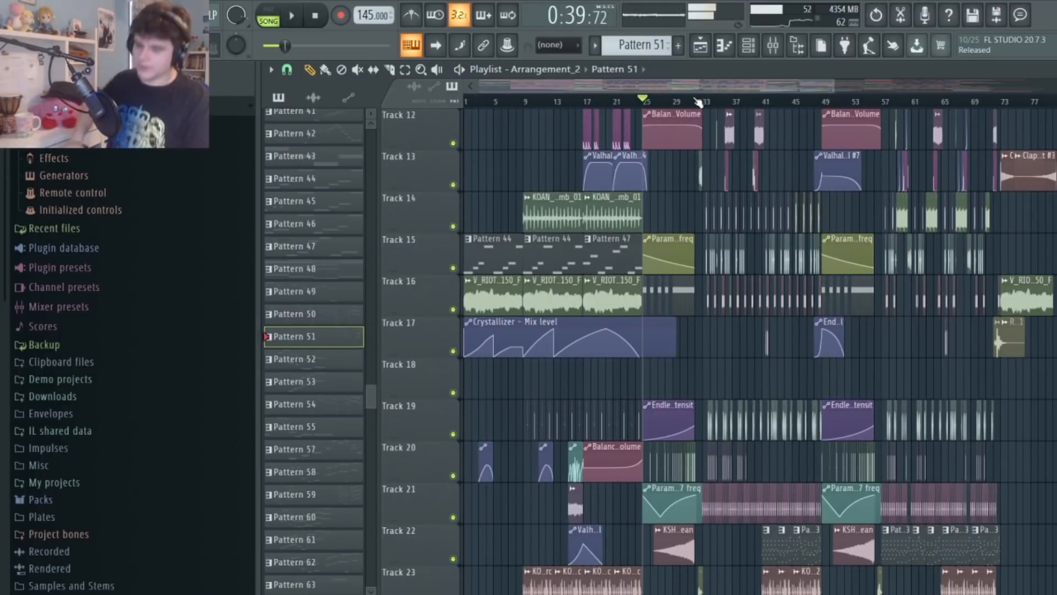
# Place the song position at bar 33, where the first drop begins
pyautogui.scroll(5, 698, 102)
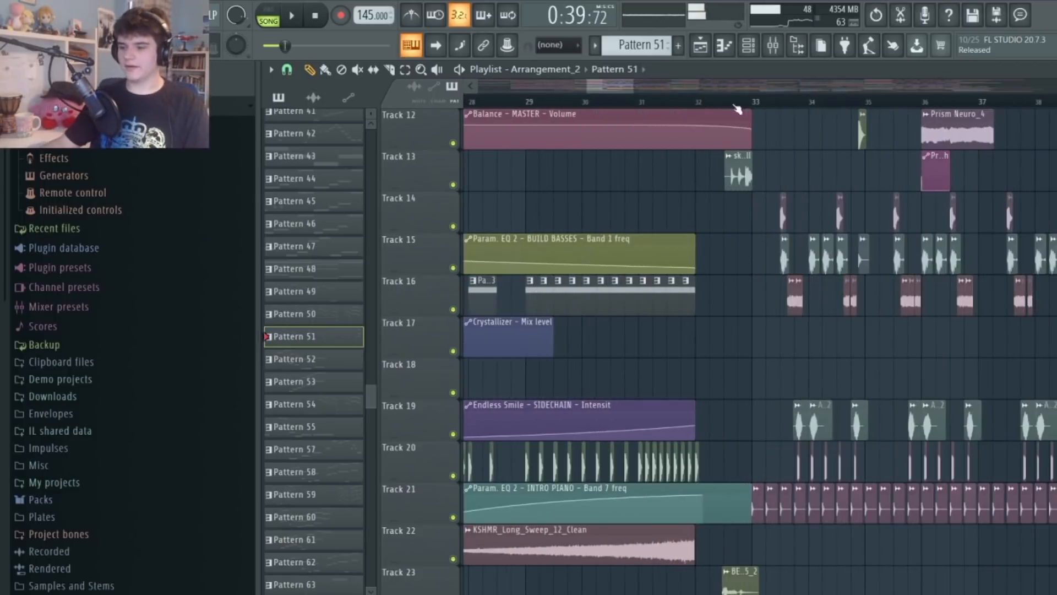
pyautogui.scroll(4, 758, 113)
pyautogui.click(753, 100)
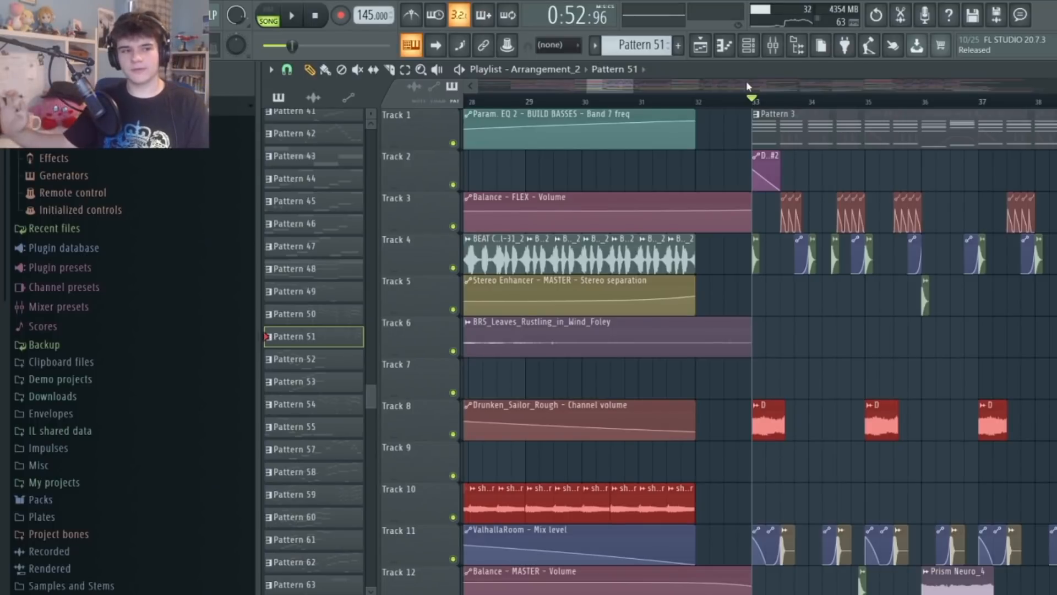
# Mute Track 29 and play the drop from bar 33 without it while examining the other tracks
pyautogui.scroll(-7, 722, 453)
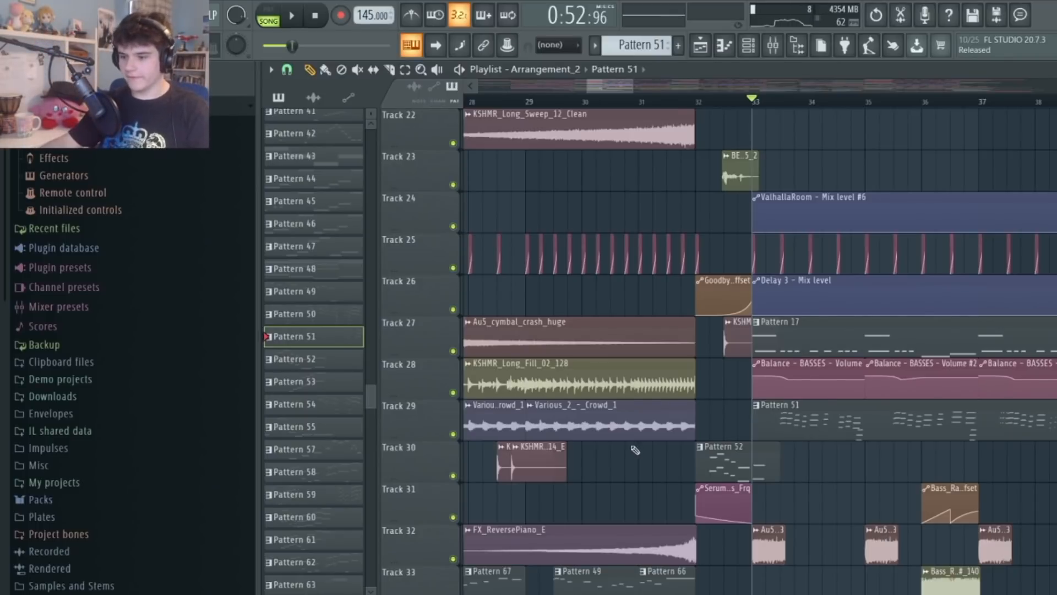
pyautogui.click(454, 434)
pyautogui.scroll(10, 516, 452)
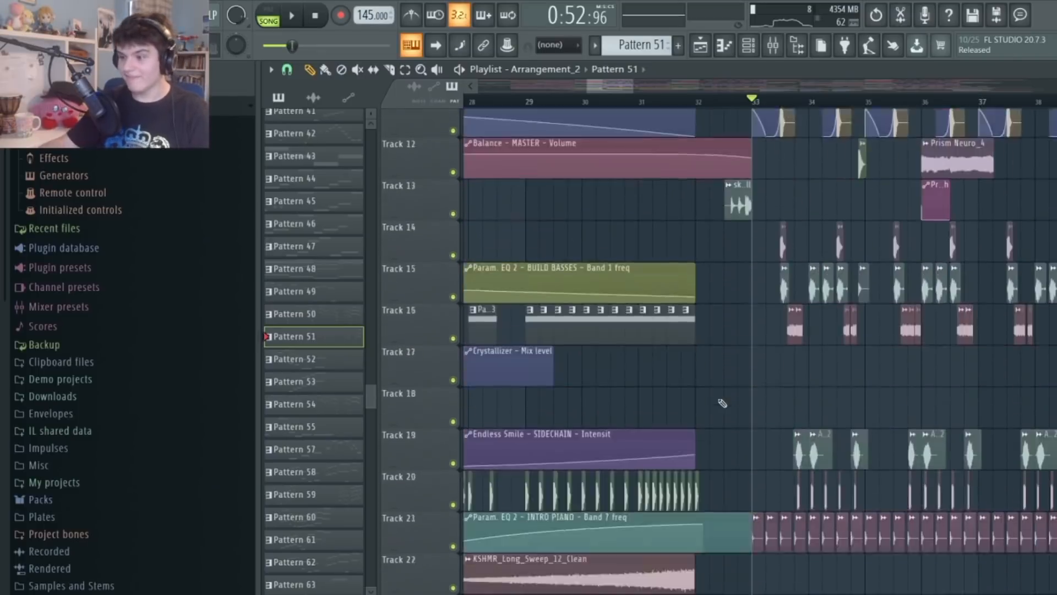
pyautogui.press('space')
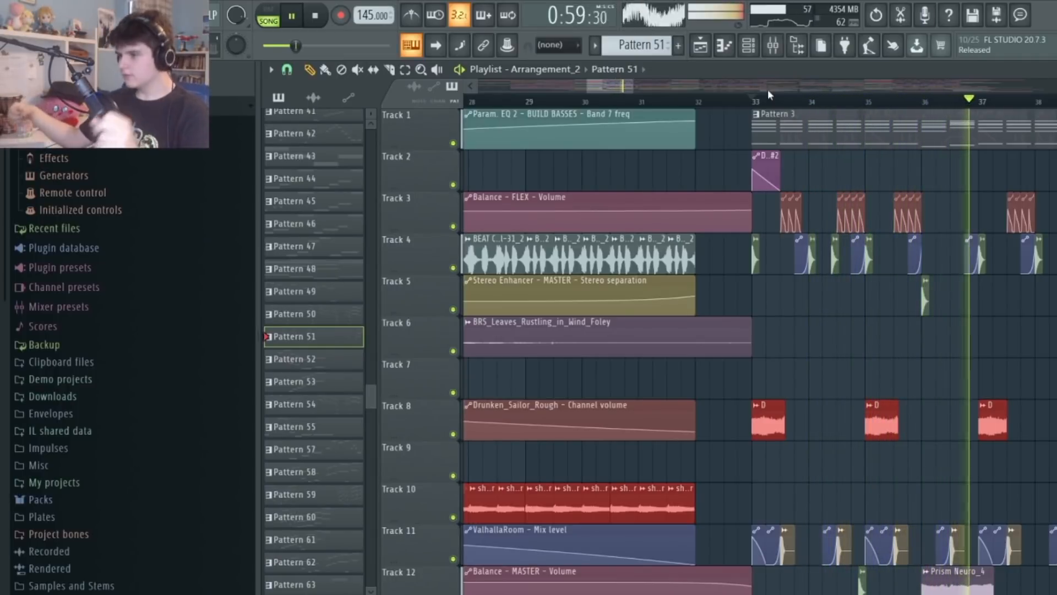
pyautogui.press('space')
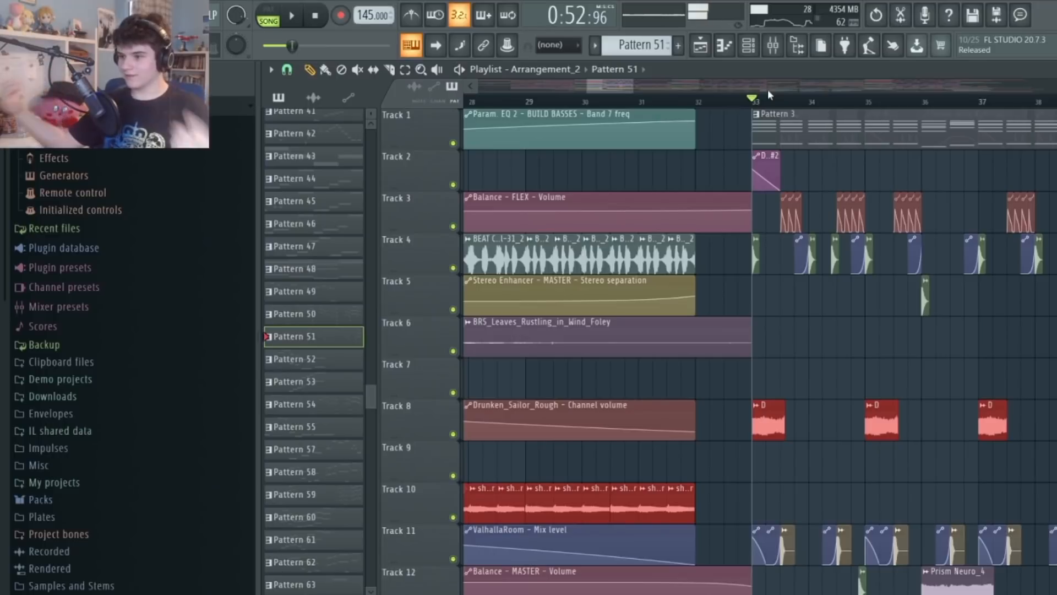
pyautogui.press('space')
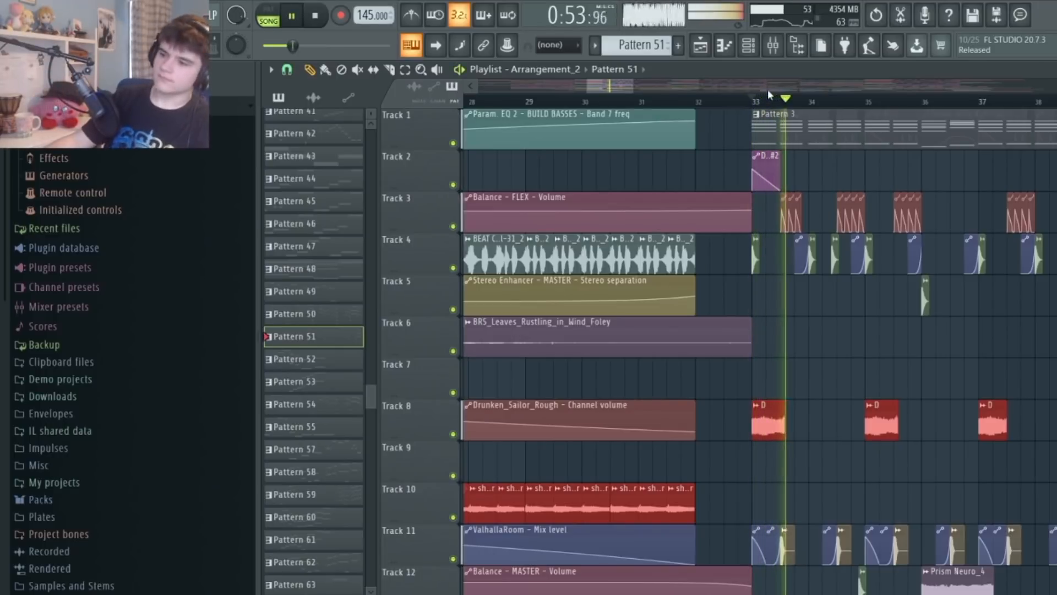
pyautogui.hscroll(3, 765, 90)
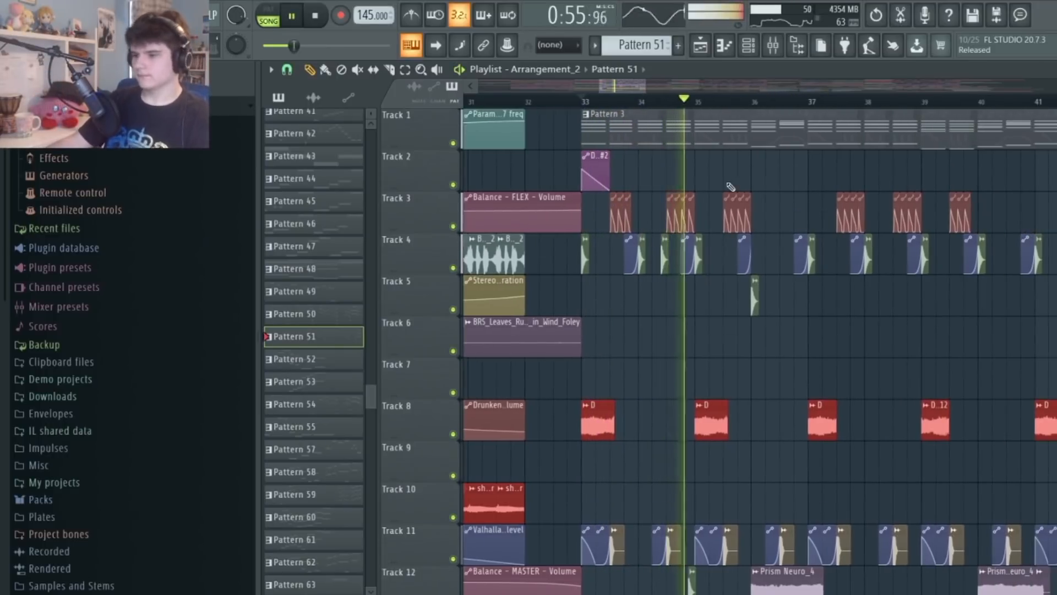
pyautogui.scroll(-10, 722, 208)
pyautogui.press('space')
pyautogui.scroll(10, 716, 250)
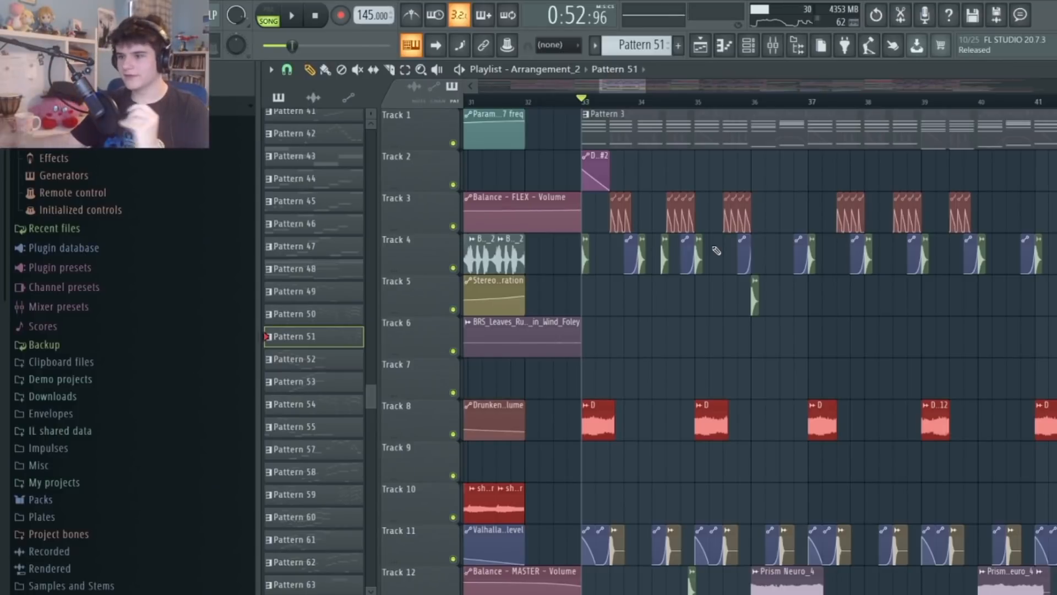
# Solo Track 29 with the Pattern 51 clip and play it from bar 33
pyautogui.scroll(-20, 608, 197)
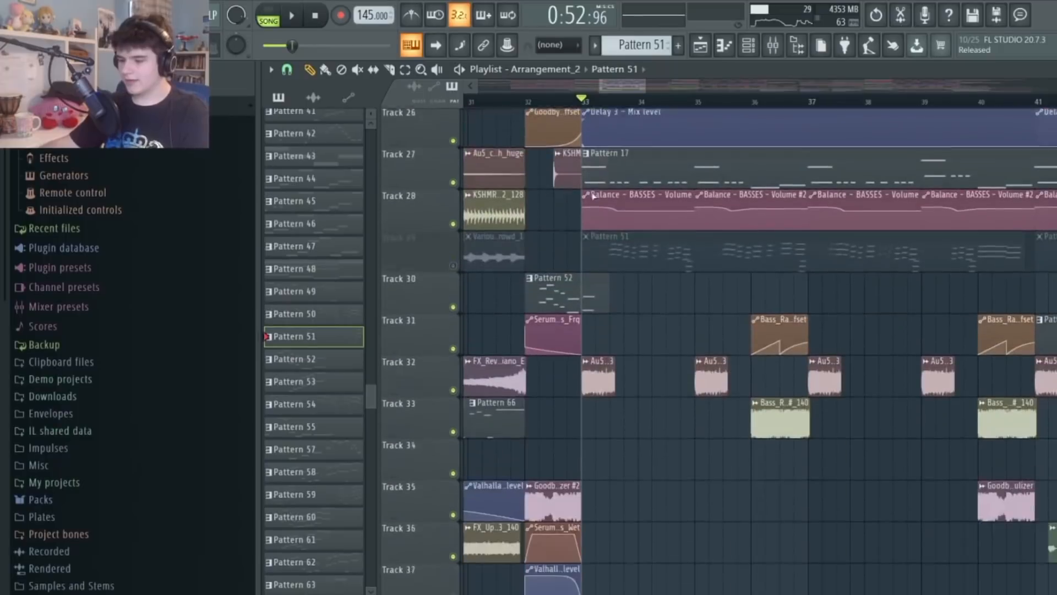
pyautogui.keyDown('ctrl'); pyautogui.click(453, 226); pyautogui.keyUp('ctrl')
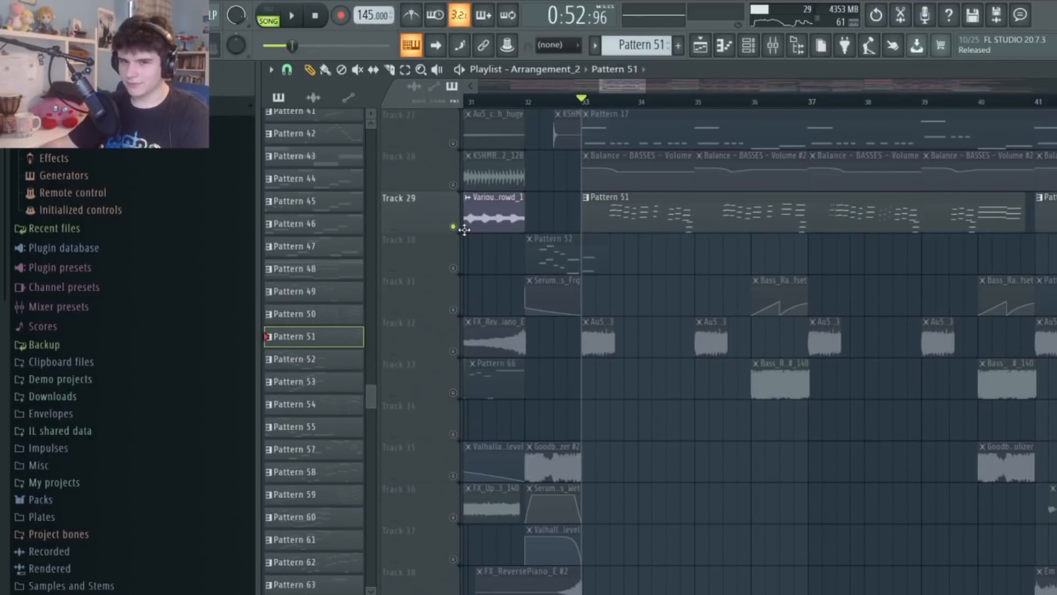
pyautogui.scroll(5, 807, 519)
pyautogui.press('space')
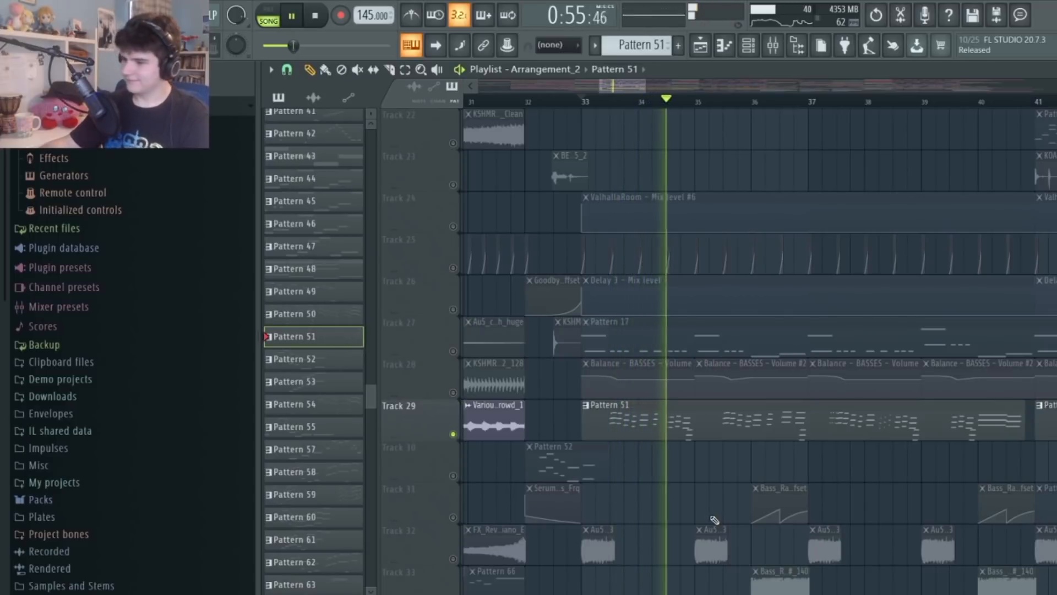
pyautogui.press('space')
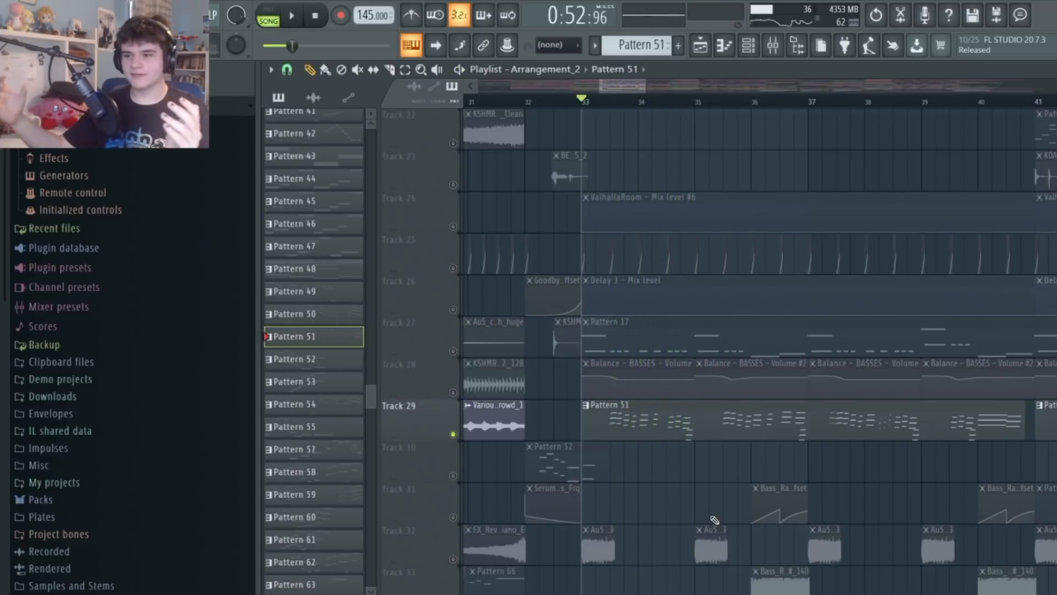
pyautogui.press('space')
pyautogui.press('space')
# Enable Track 1 with the Pattern 3 clip as well and play it from bar 33
pyautogui.scroll(20, 499, 166)
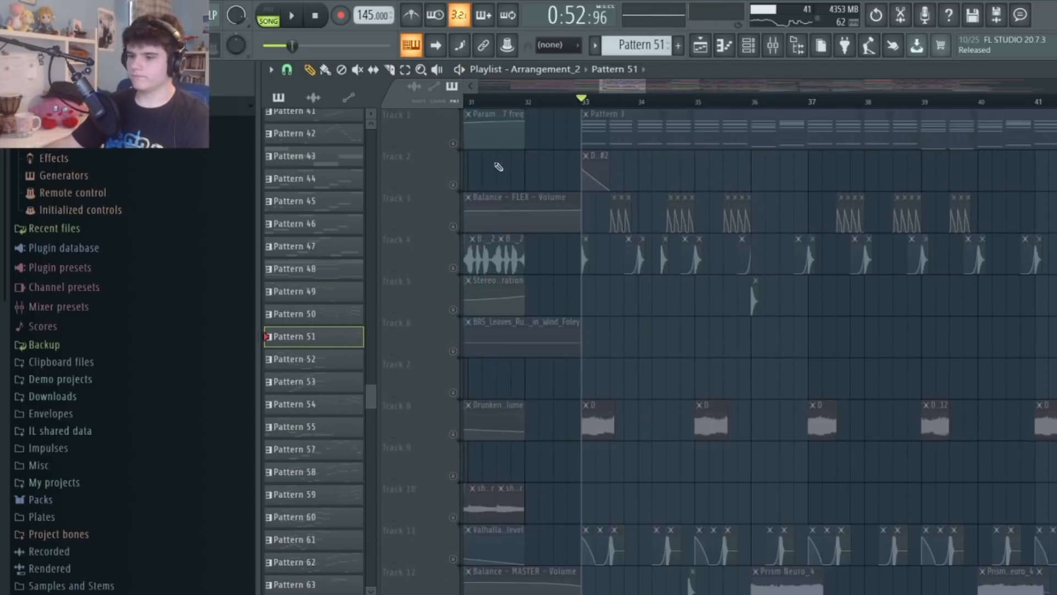
pyautogui.click(454, 143)
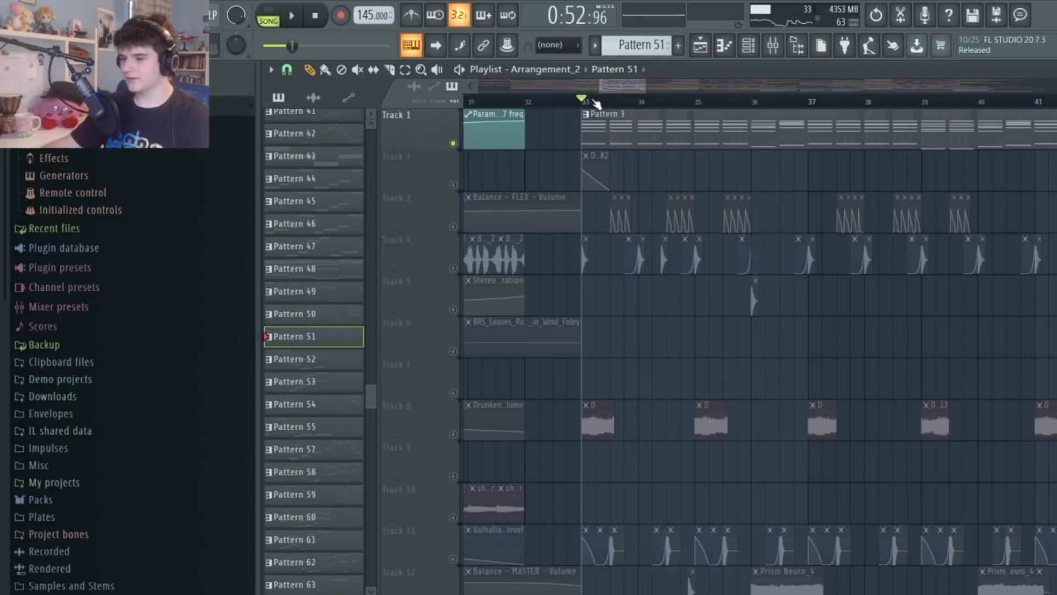
pyautogui.press('space')
pyautogui.scroll(3, 596, 104)
pyautogui.press('space')
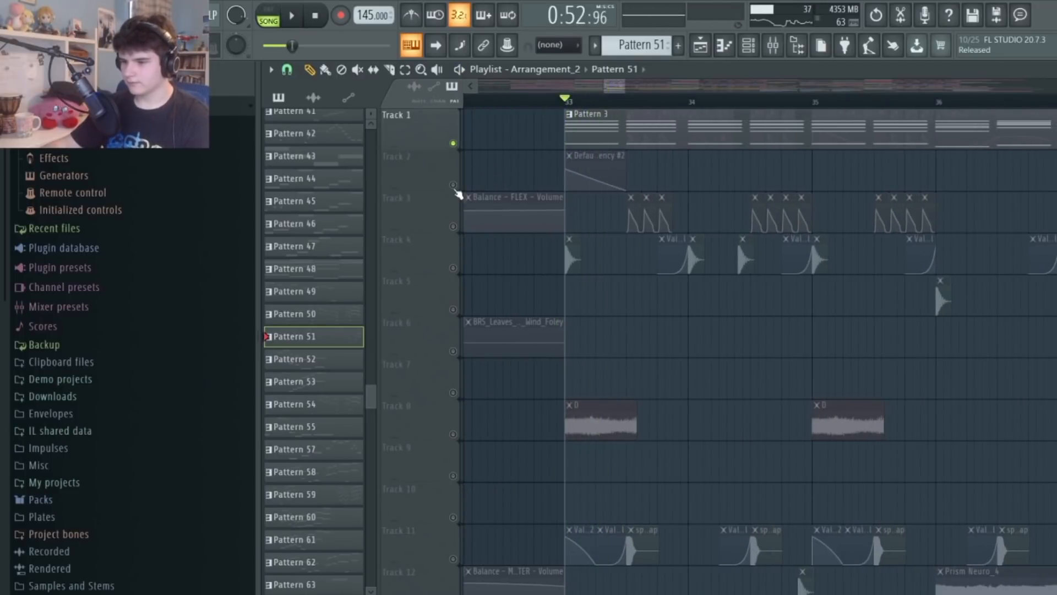
# Enable Track 2, move its filter frequency automation clip at bar 33 up onto Track 1, and play from there
pyautogui.click(454, 185)
pyautogui.moveTo(610, 154); pyautogui.dragTo(611, 98)
pyautogui.press('space')
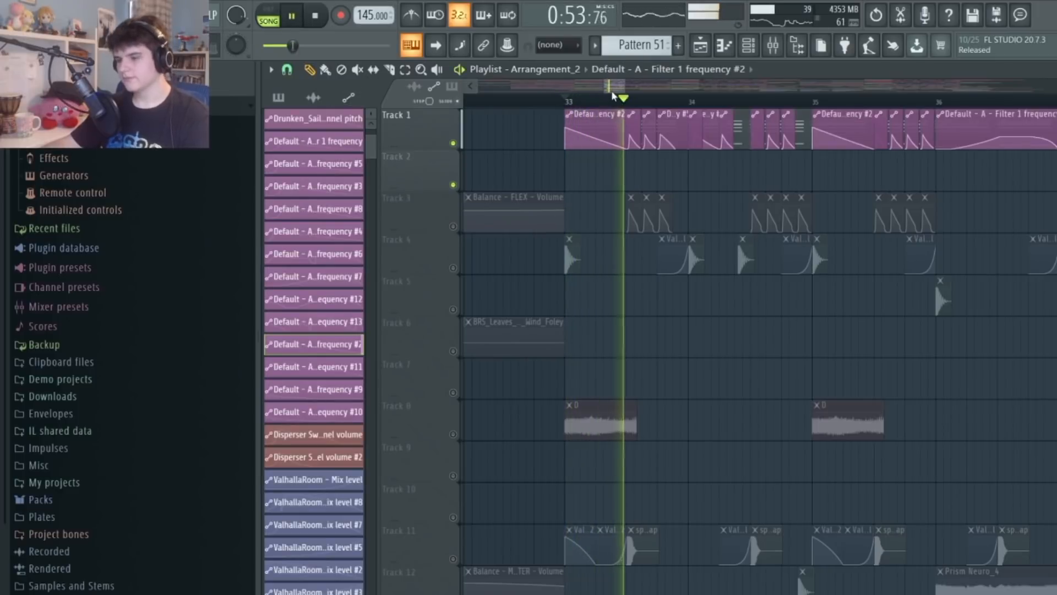
pyautogui.press('space')
# Select Pattern 3 and open the synth of its Default channel from the channel rack to examine the filter settings
pyautogui.click(743, 137)
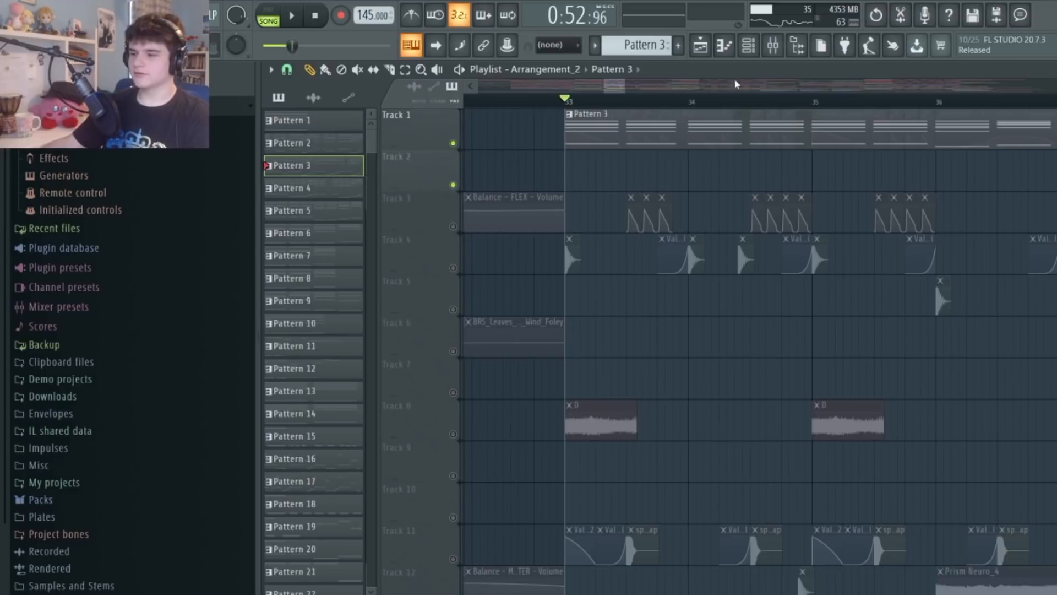
pyautogui.click(748, 45)
pyautogui.press('space')
pyautogui.press('space')
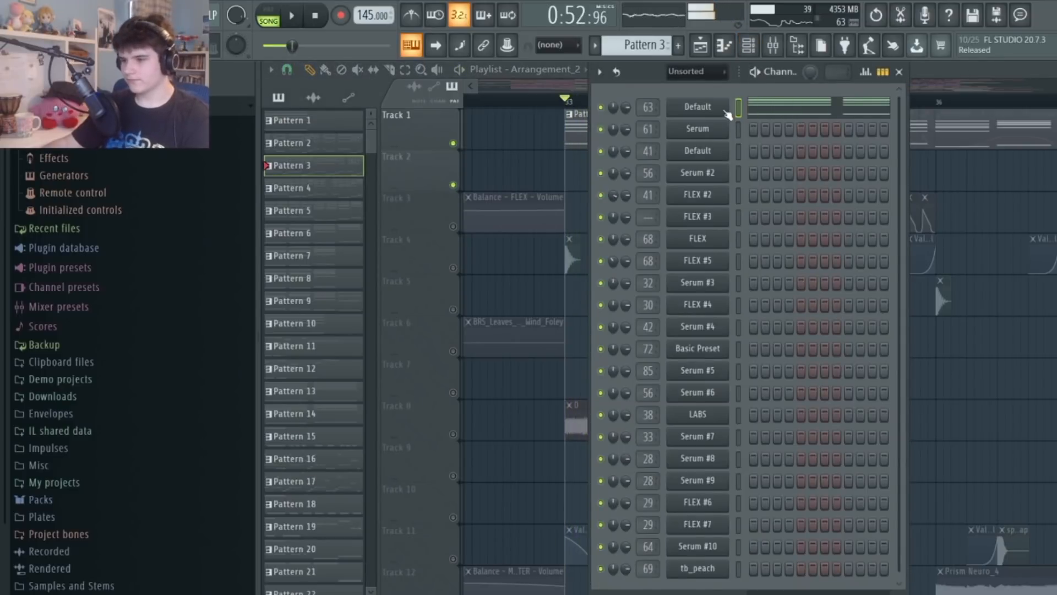
pyautogui.click(727, 113)
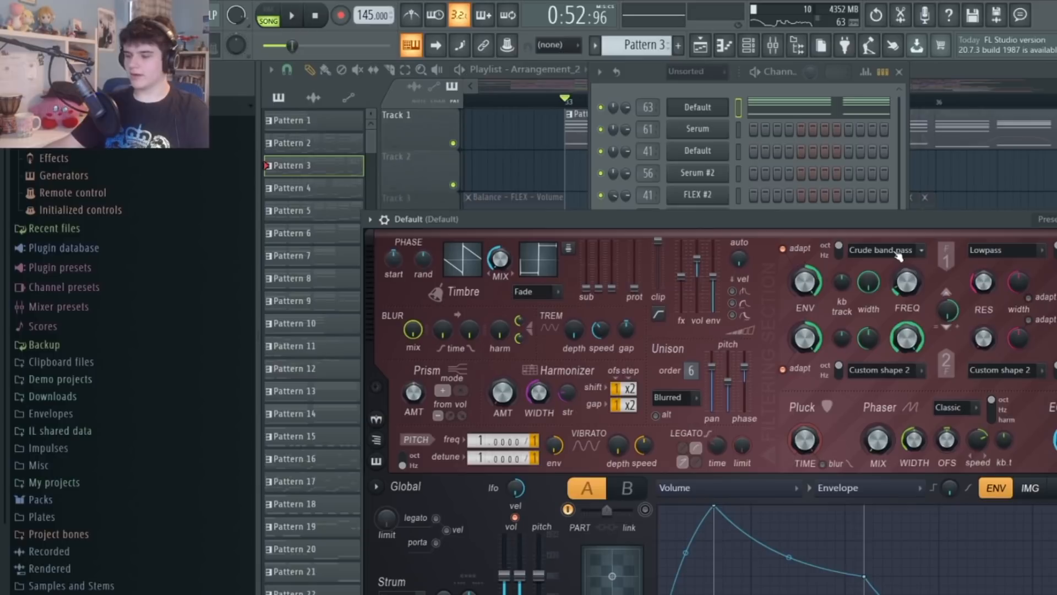
pyautogui.click(1009, 187)
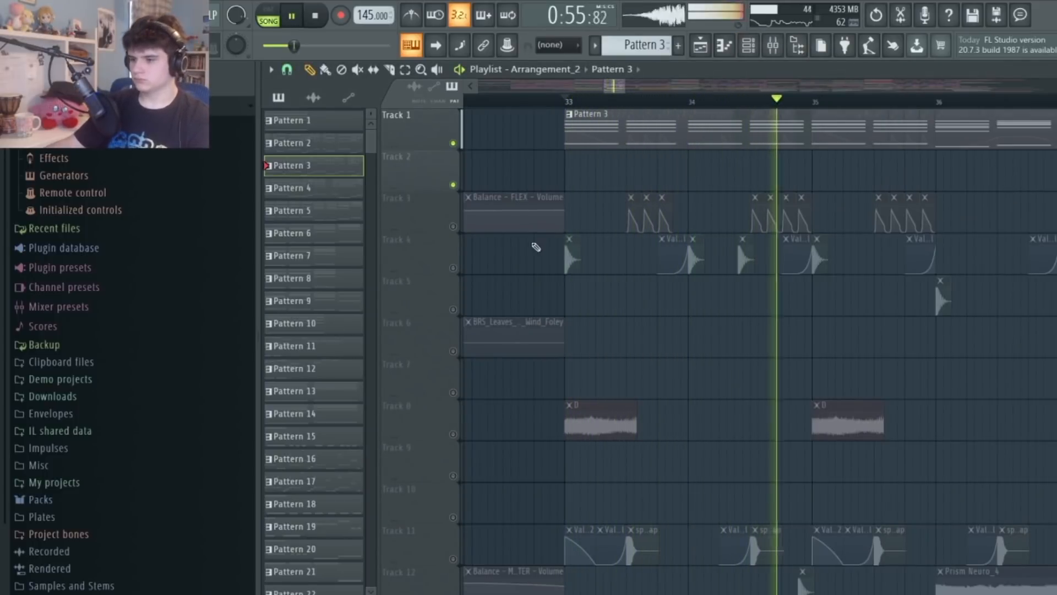
# Replay the Pattern 3 part from bar 33 to hear its filter movement
pyautogui.press('space')
pyautogui.press('space')
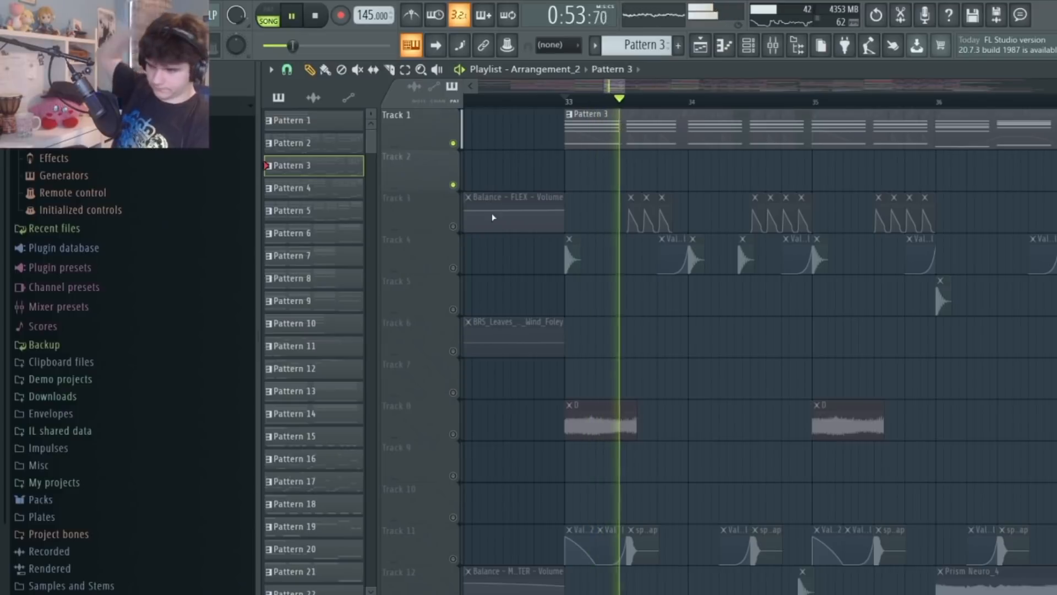
pyautogui.press('space')
# Enable Track 8 with the red audio clips and play the active layers from bar 33
pyautogui.scroll(-10, 467, 236)
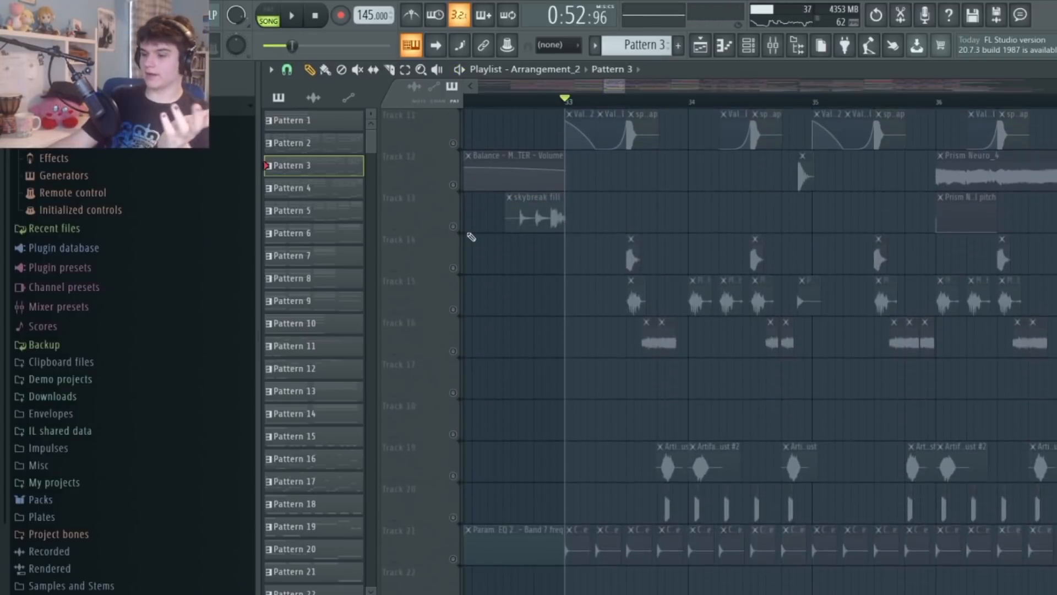
pyautogui.scroll(9, 469, 237)
pyautogui.click(460, 390)
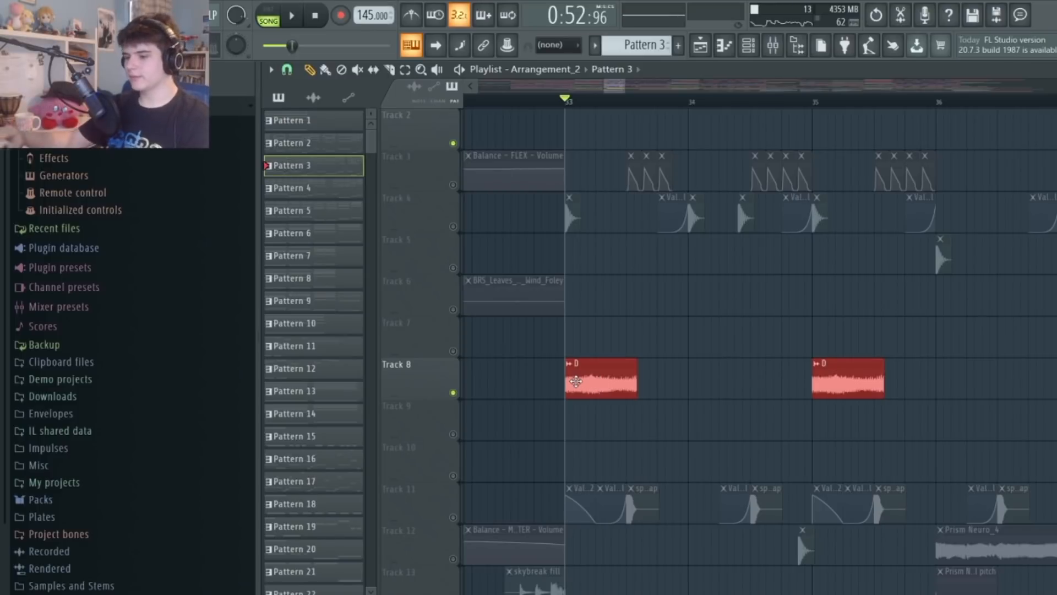
pyautogui.press('space')
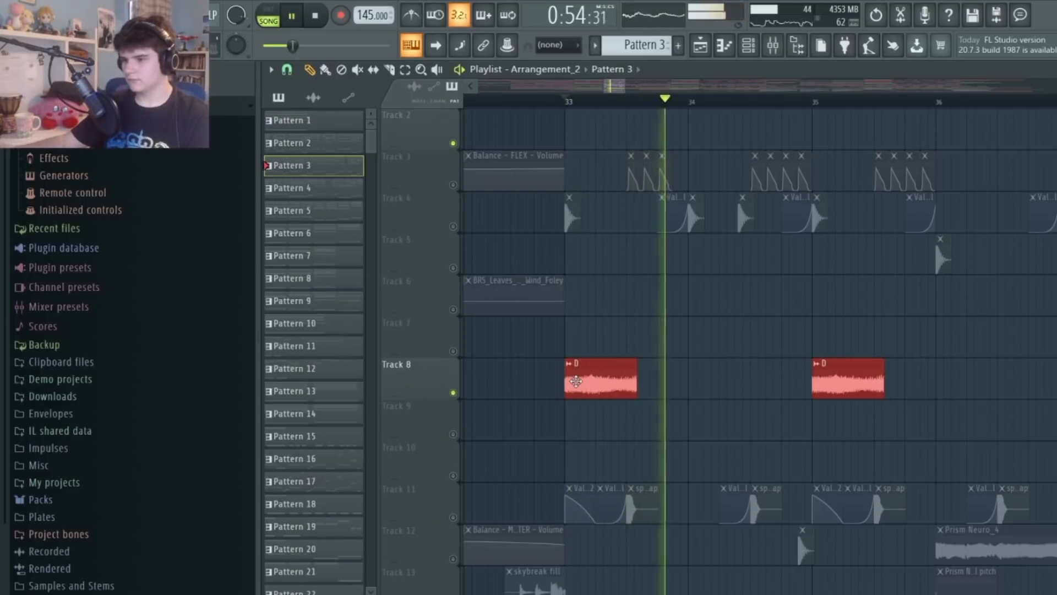
pyautogui.scroll(-7, 573, 381)
pyautogui.press('space')
# Enable Tracks 14 and 15 and play the active layers from bar 33
pyautogui.click(456, 356)
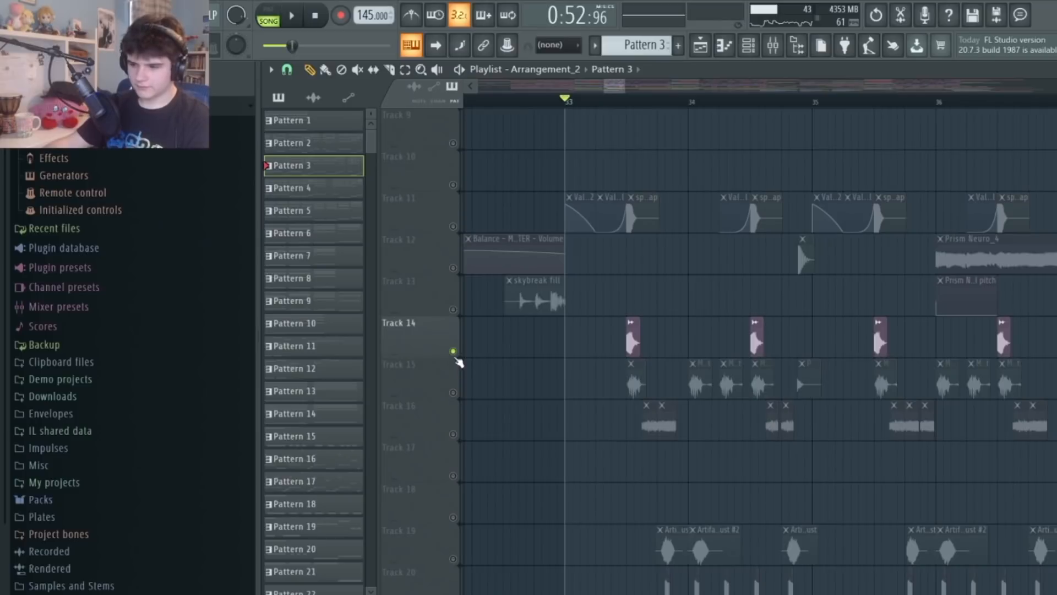
pyautogui.click(453, 391)
pyautogui.press('space')
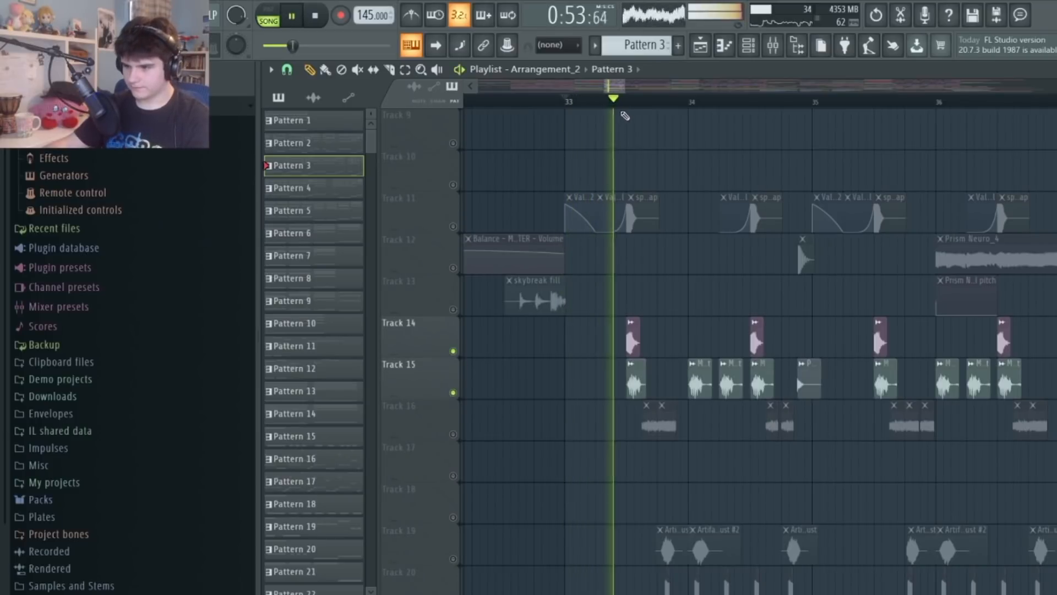
pyautogui.scroll(3, 588, 195)
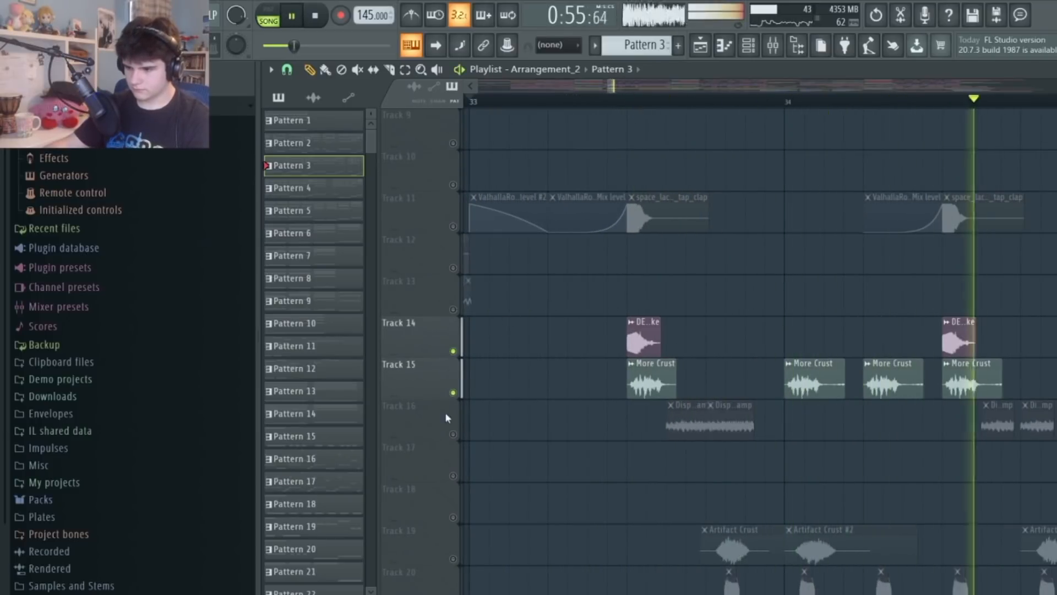
# Mute Track 14 and add Tracks 16, 19 and 20 to the layers playing from bar 33, stopping playback at the end
pyautogui.click(454, 351)
pyautogui.click(453, 434)
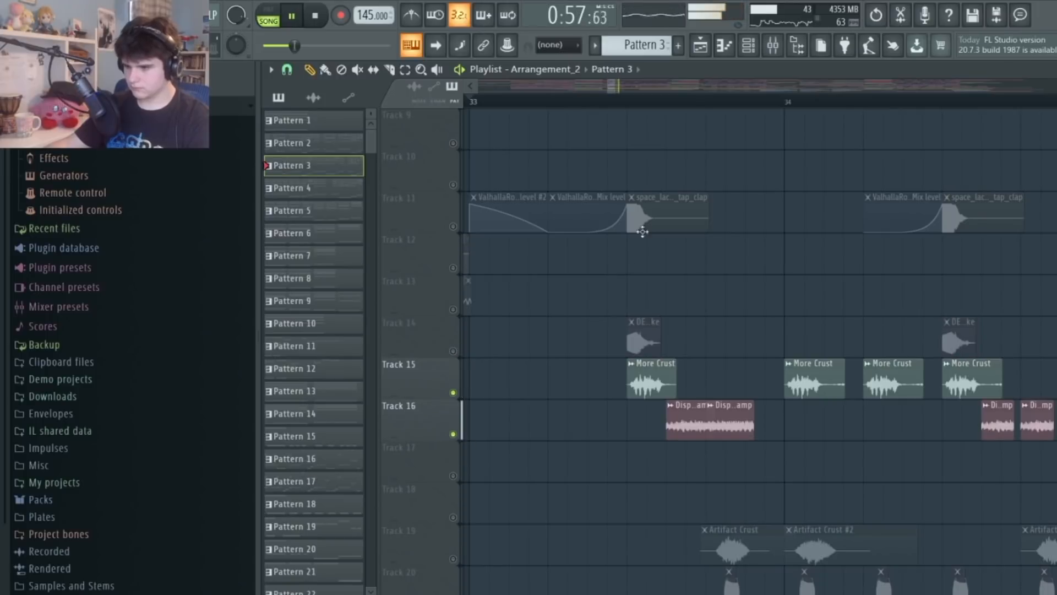
pyautogui.scroll(-3, 650, 132)
pyautogui.scroll(-4, 639, 144)
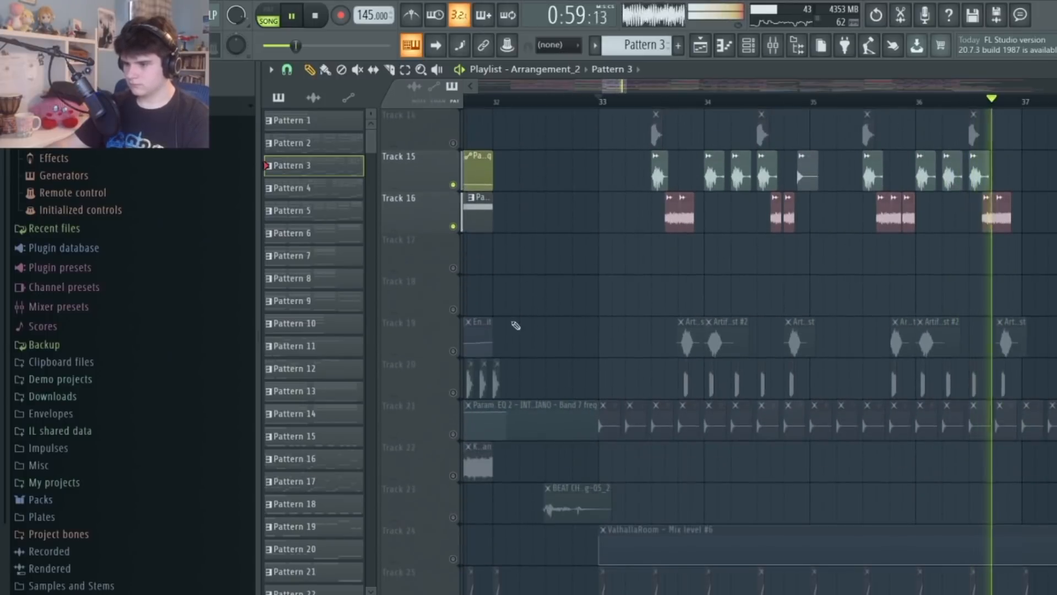
pyautogui.click(453, 350)
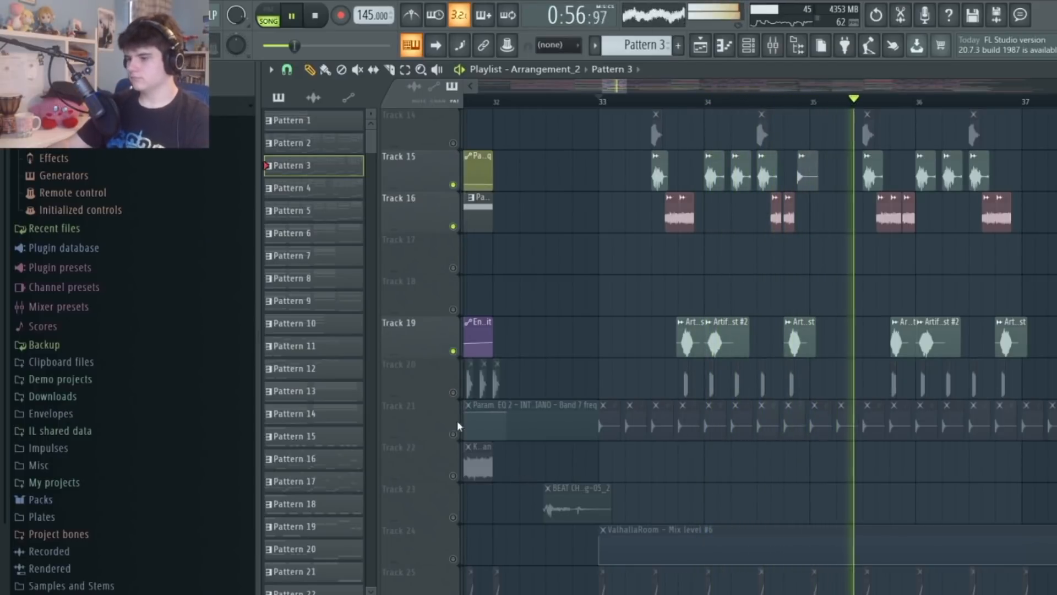
pyautogui.click(453, 392)
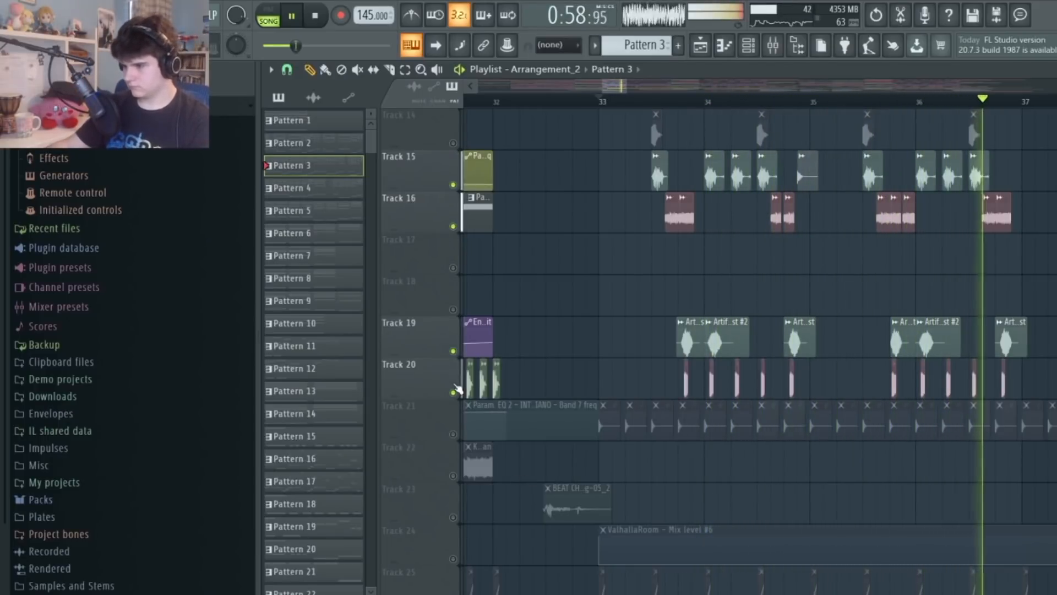
pyautogui.scroll(-4, 933, 130)
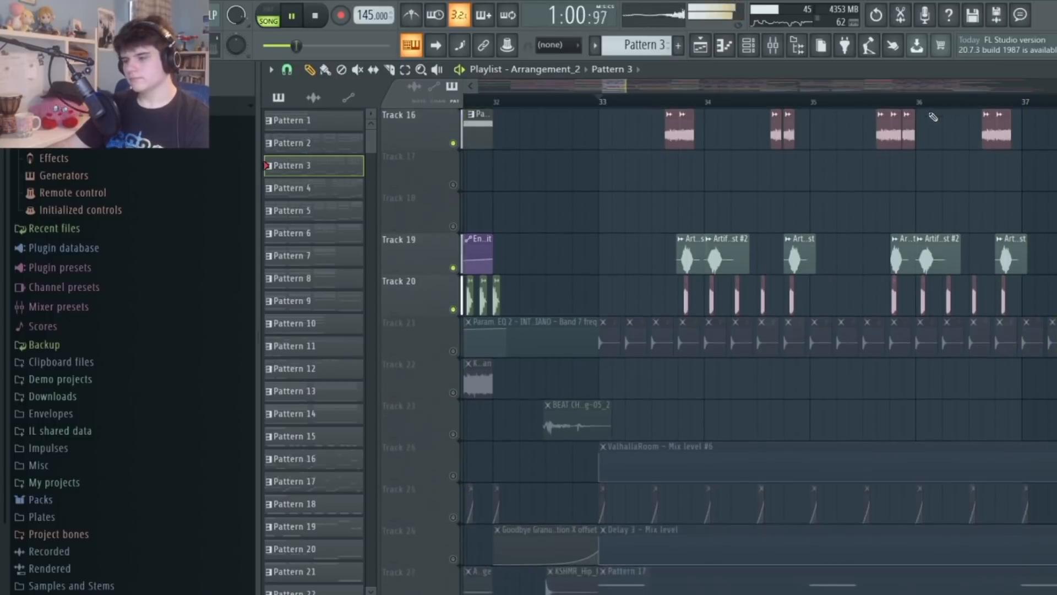
pyautogui.scroll(-1, 929, 117)
pyautogui.press('space')
# Review the enabled clips across Tracks 1 to 20 around bar 33 in the playlist
pyautogui.scroll(9, 815, 192)
pyautogui.scroll(-1, 747, 218)
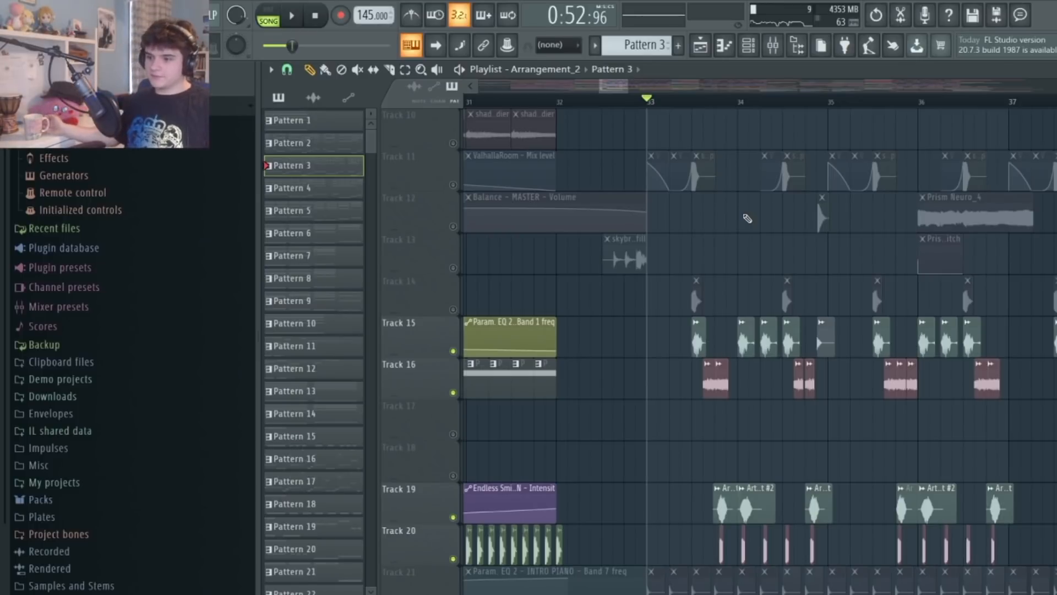
pyautogui.scroll(5, 747, 218)
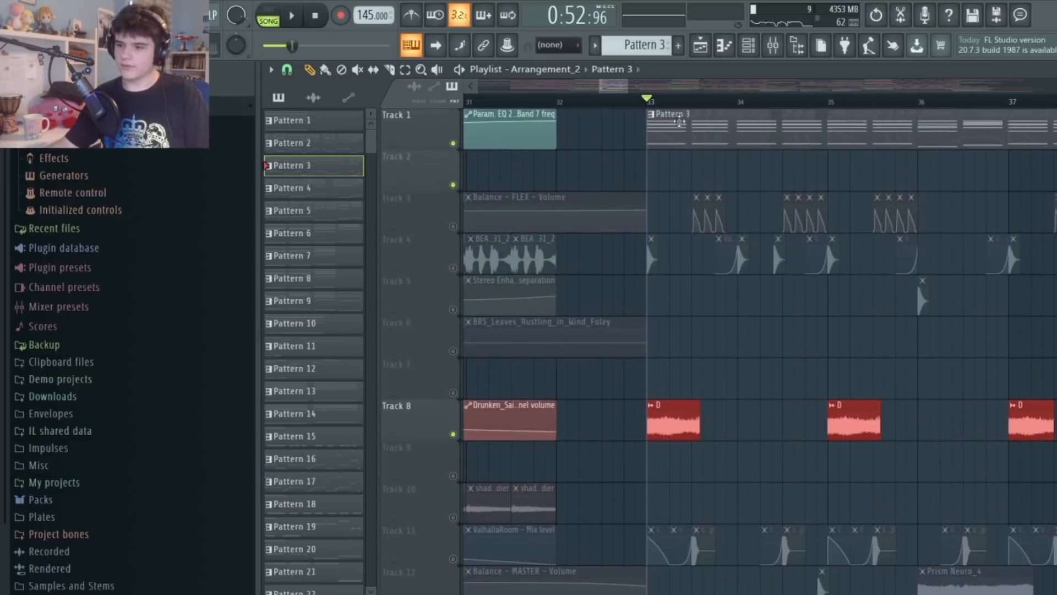
pyautogui.scroll(-5, 669, 152)
pyautogui.scroll(-6, 669, 152)
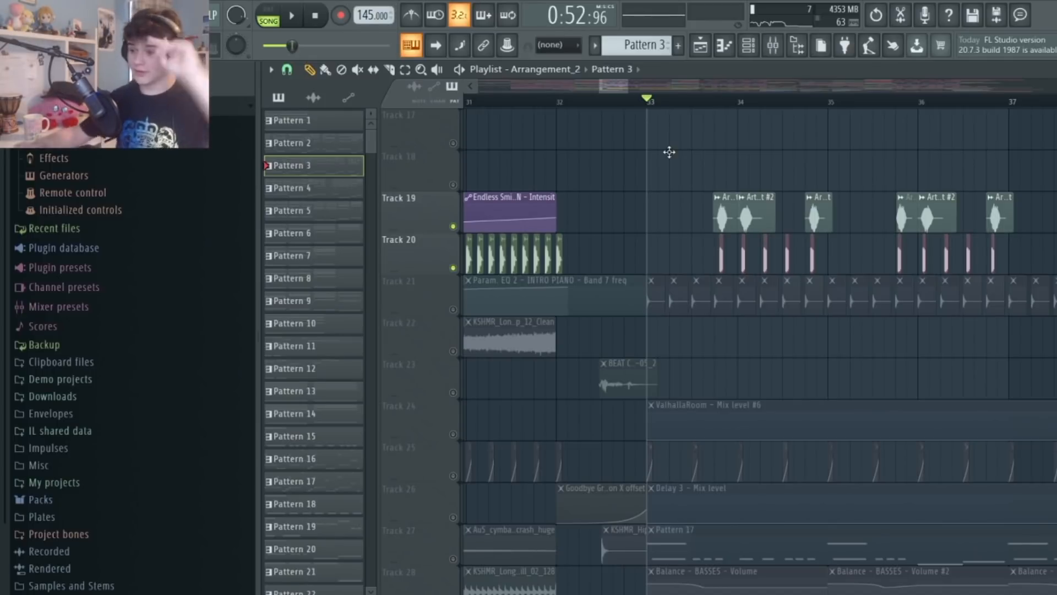
pyautogui.scroll(6, 637, 234)
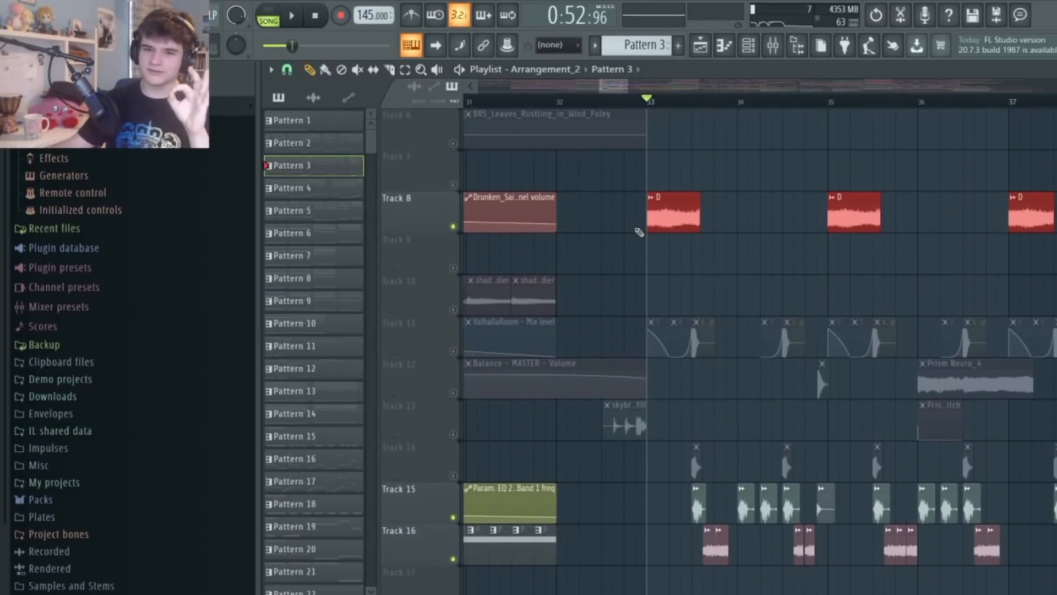
# Play the enabled layers together from bar 33 and follow their clips down the playlist tracks
pyautogui.press('space')
pyautogui.scroll(-2, 716, 314)
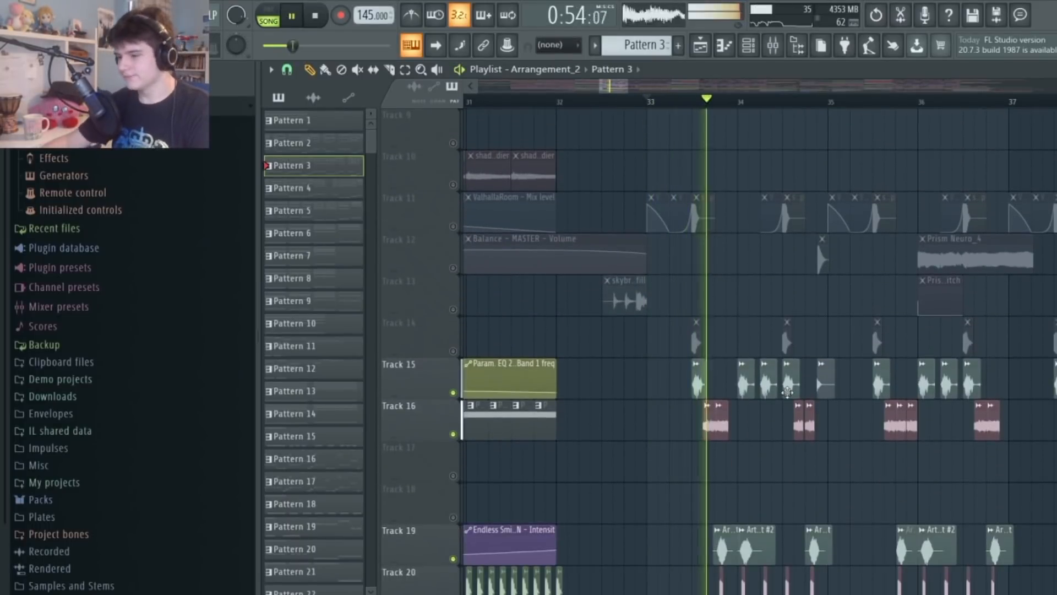
pyautogui.scroll(-3, 787, 392)
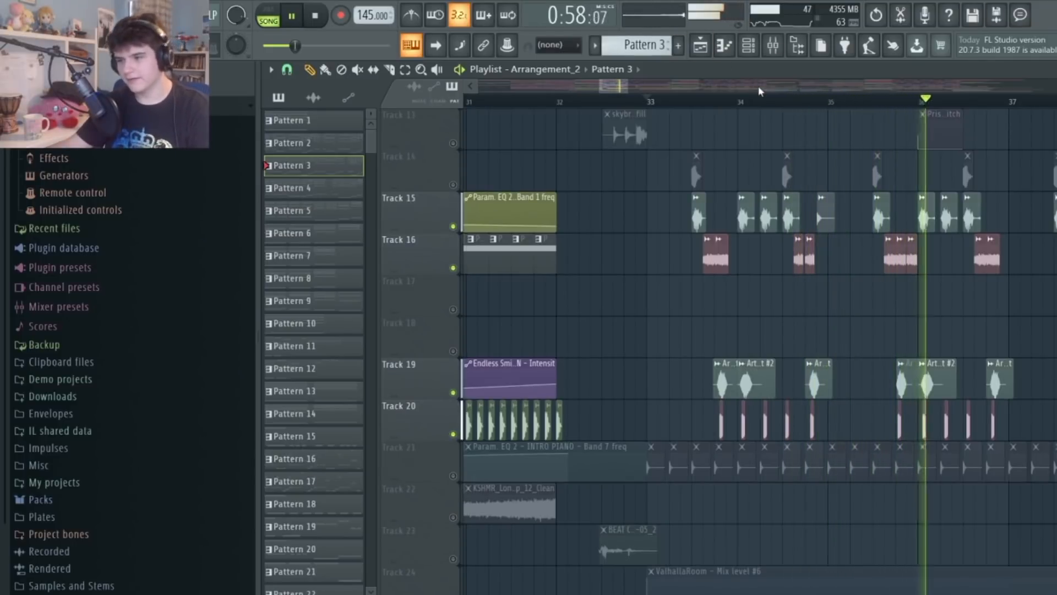
pyautogui.scroll(-4, 762, 86)
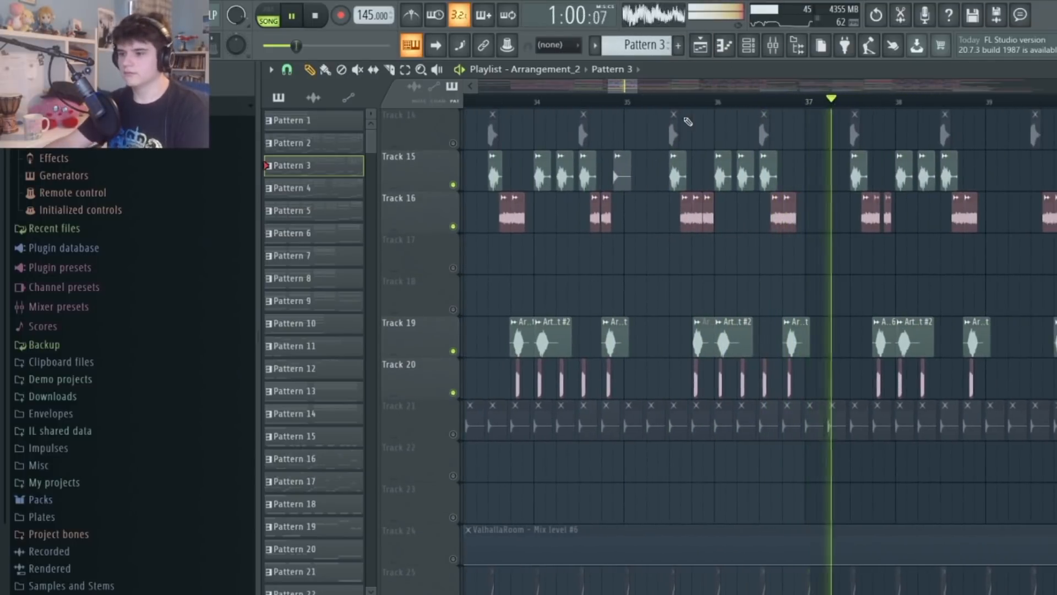
pyautogui.scroll(-6, 682, 103)
pyautogui.scroll(5, 680, 103)
pyautogui.scroll(-4, 561, 182)
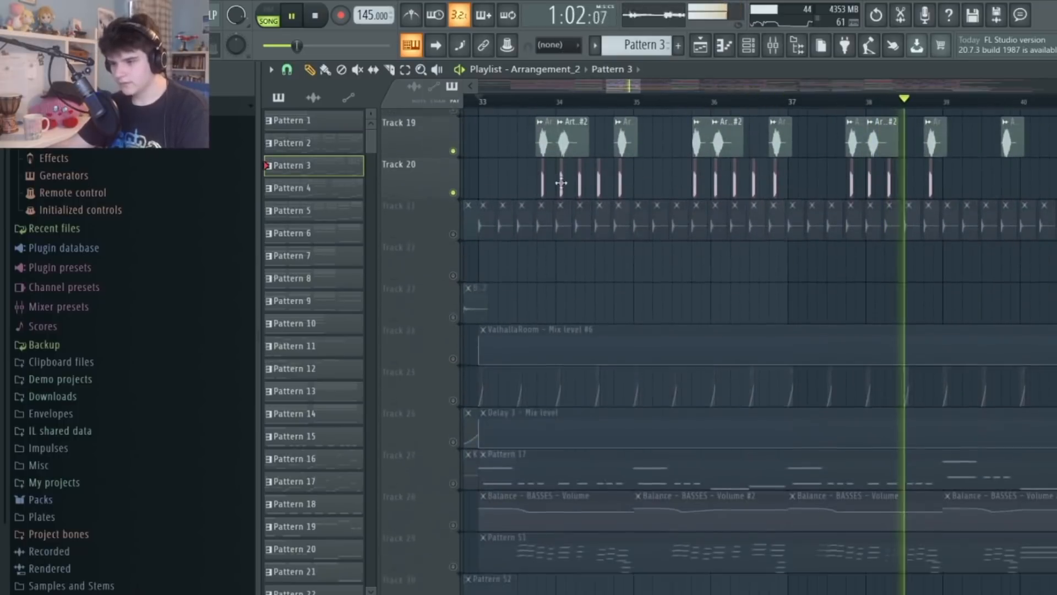
# Solo Track 27 for playback, select its Pattern 17 clip and open the pattern's Serum channel from the channel rack
pyautogui.scroll(-3, 498, 183)
pyautogui.scroll(1, 498, 183)
pyautogui.press('space')
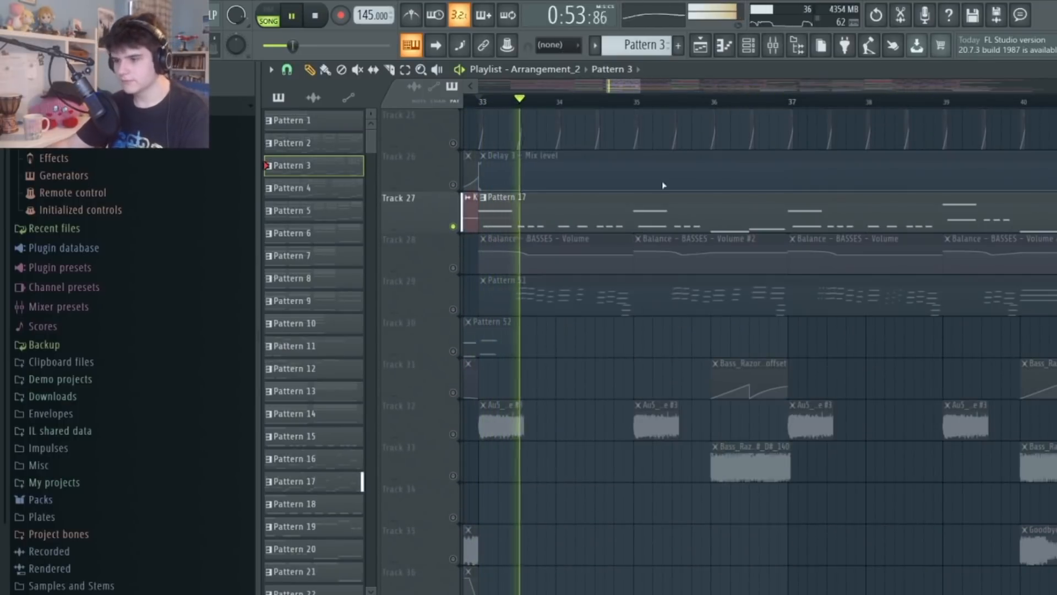
pyautogui.click(679, 197)
pyautogui.click(748, 46)
pyautogui.press('space')
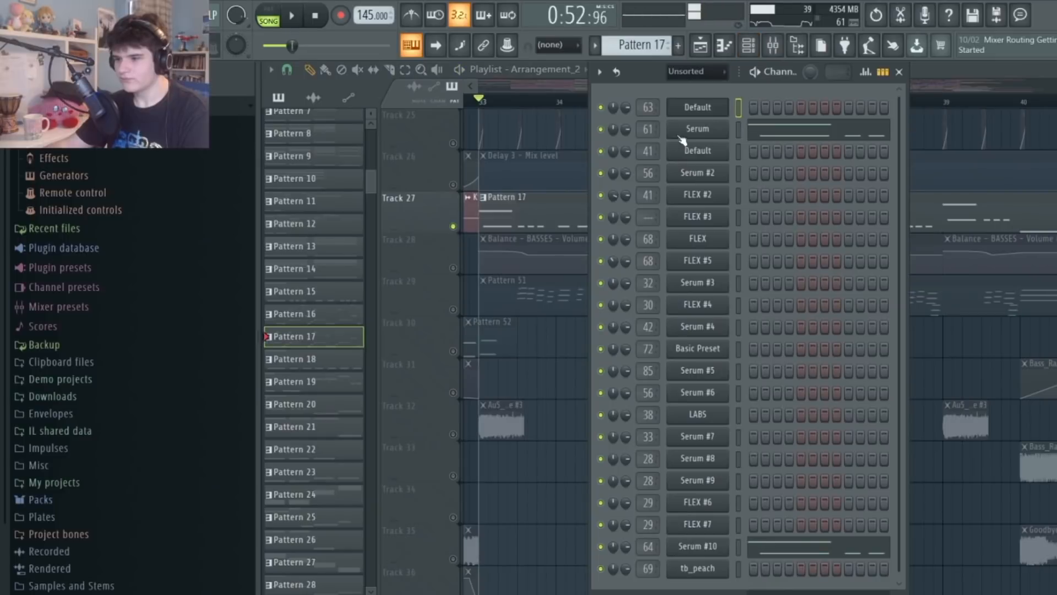
pyautogui.click(686, 127)
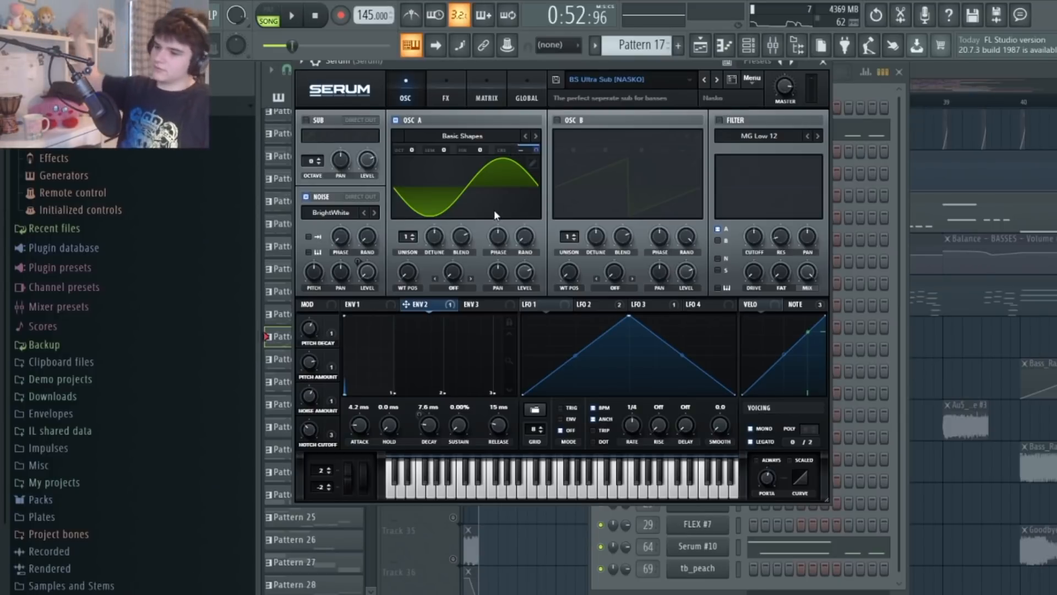
# Replay the Pattern 17 sub bass from bar 33 with its Serum patch in view
pyautogui.press('space')
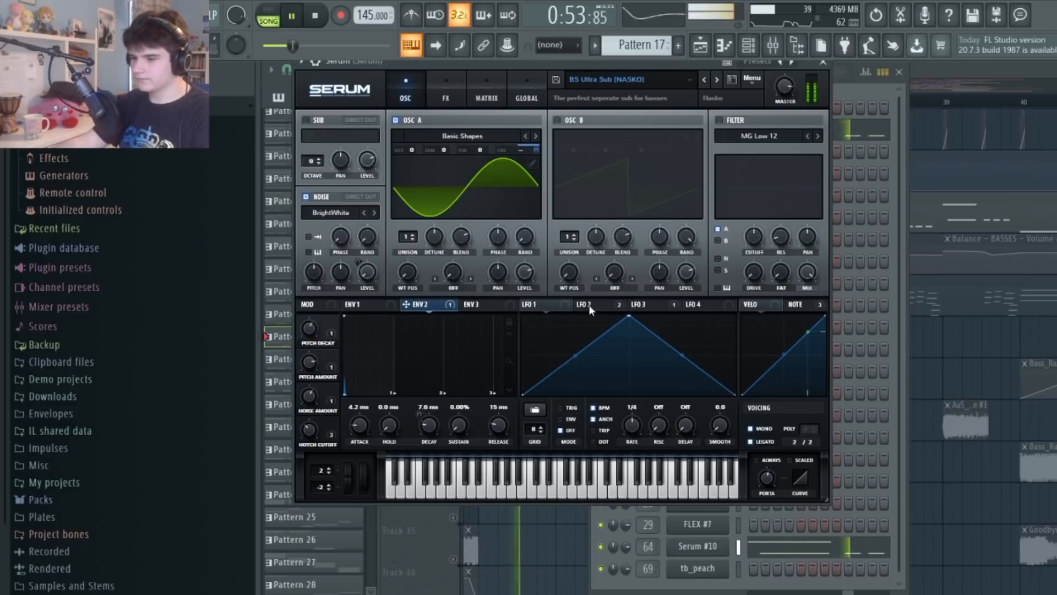
pyautogui.press('space')
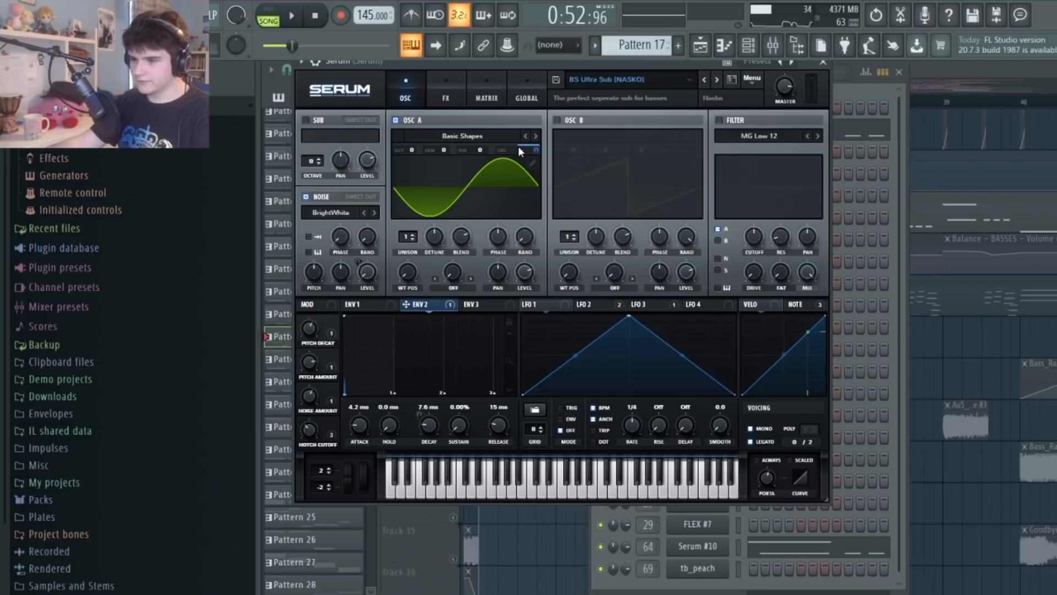
pyautogui.press('space')
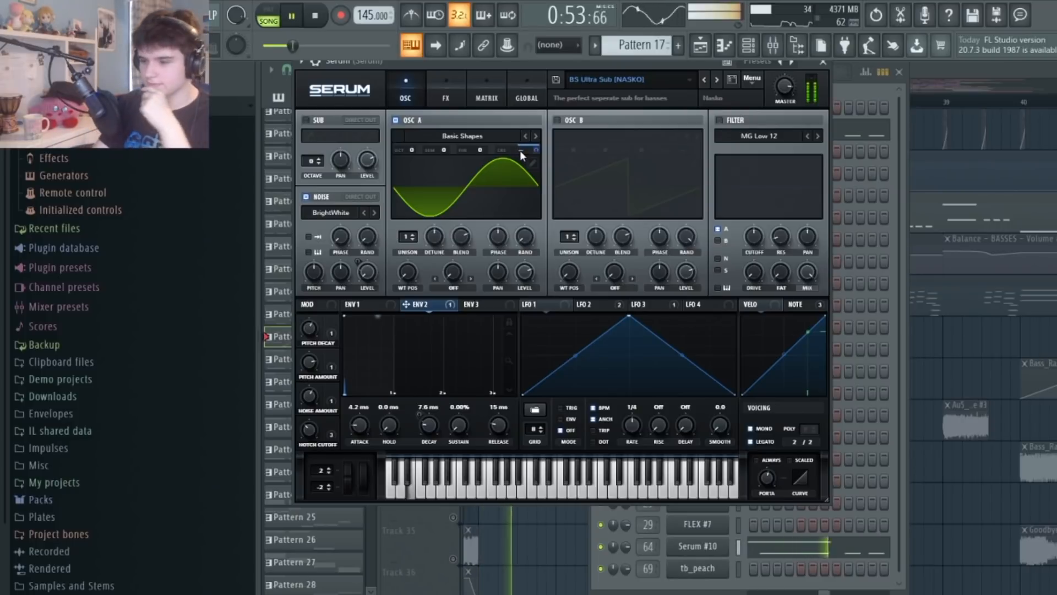
pyautogui.press('space')
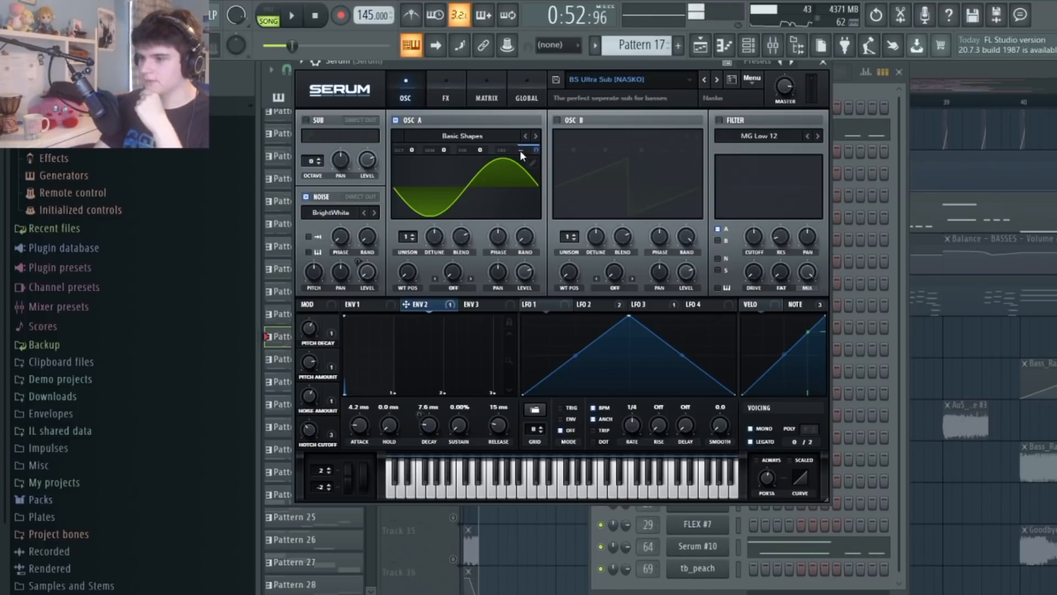
# Return to the playlist, solo Track 29 and play its Pattern 51 clip from bar 33
pyautogui.click(931, 426)
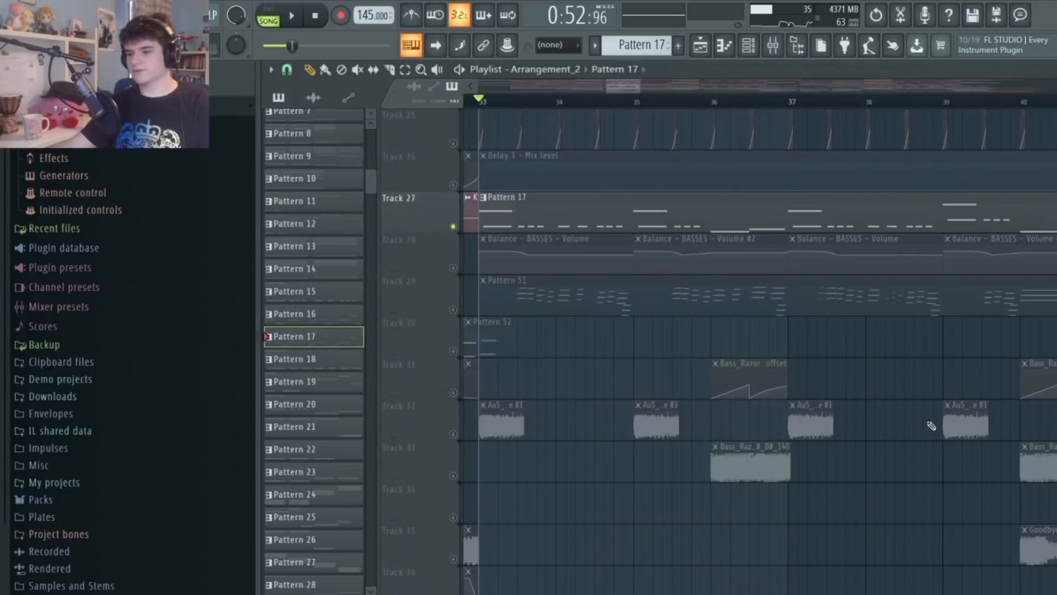
pyautogui.click(458, 313)
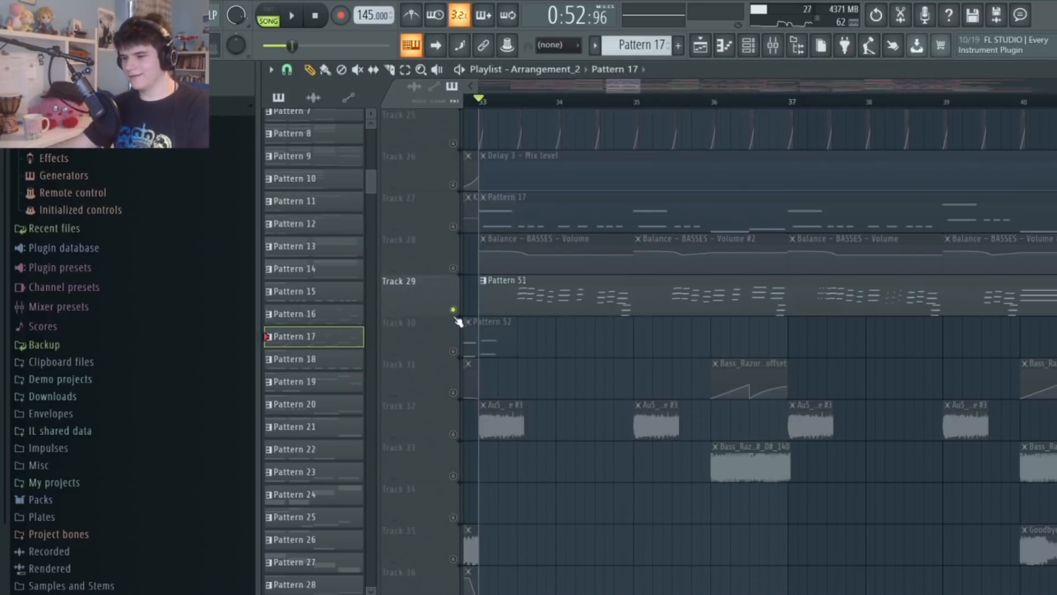
pyautogui.press('space')
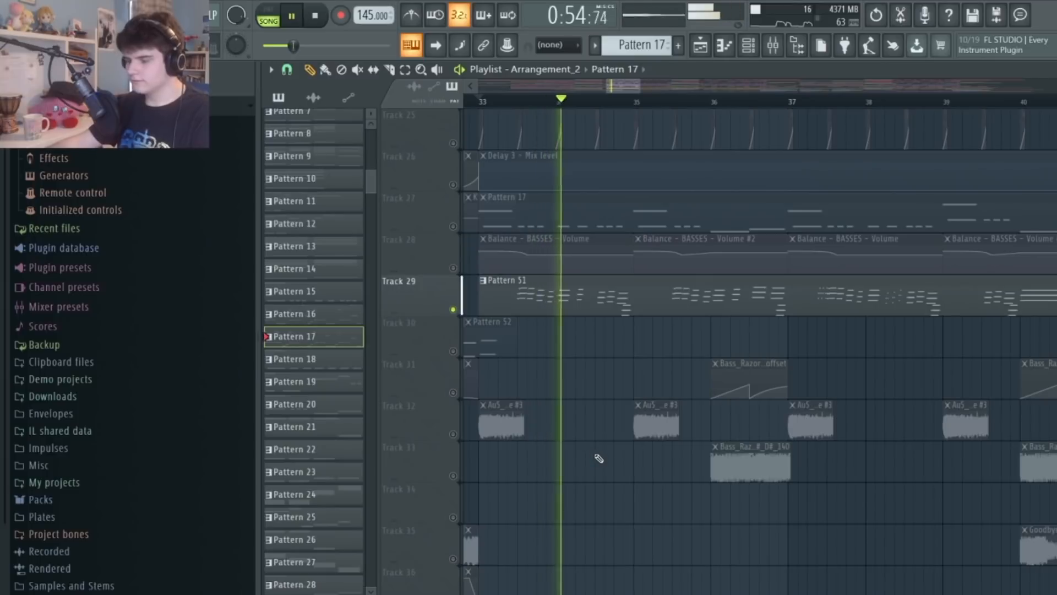
# Select Pattern 51, audition its FLEX channel from the channel rack and reposition the synth window to show the Synth Bass 2 preset
pyautogui.click(702, 297)
pyautogui.press('space')
pyautogui.click(750, 49)
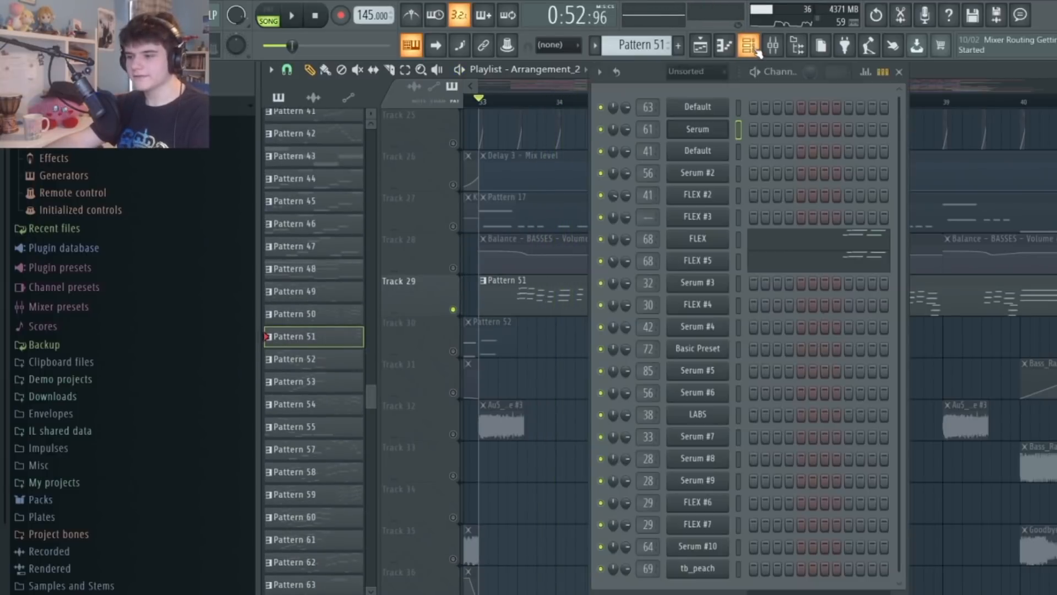
pyautogui.press('space')
pyautogui.click(690, 239)
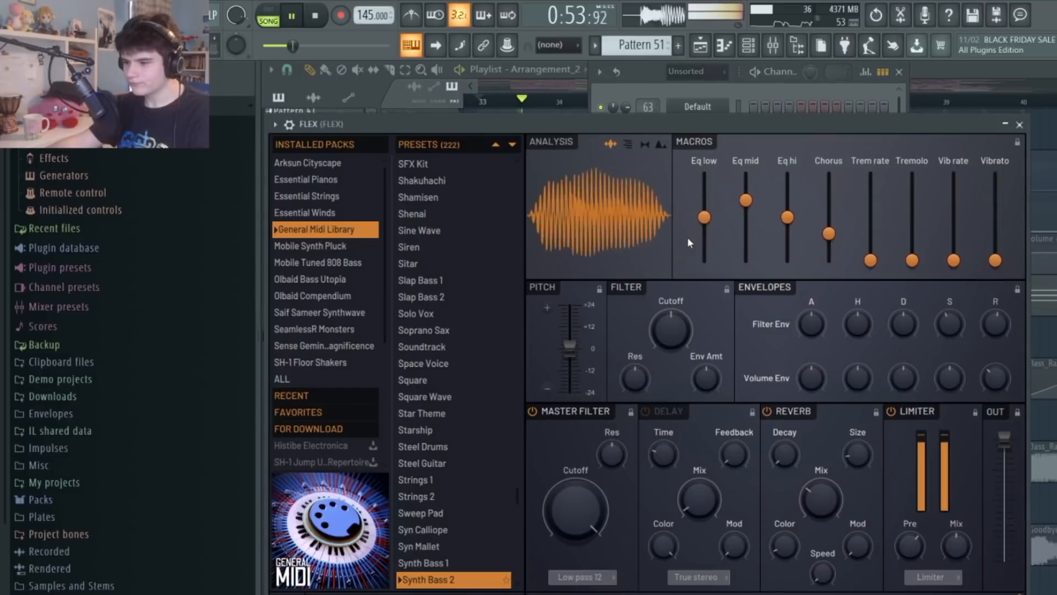
pyautogui.press('space')
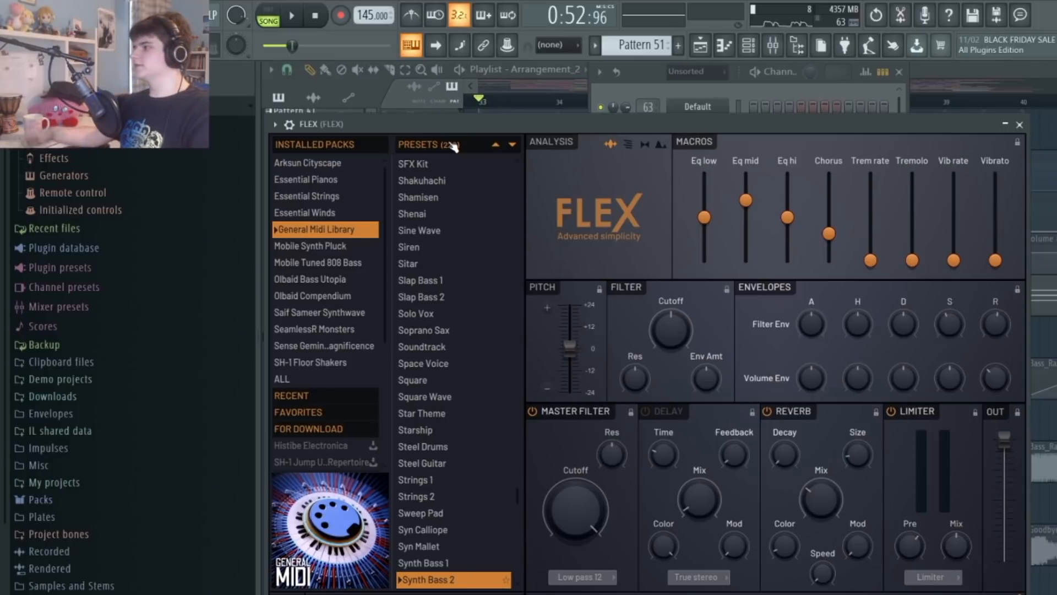
pyautogui.moveTo(453, 114); pyautogui.dragTo(541, 126)
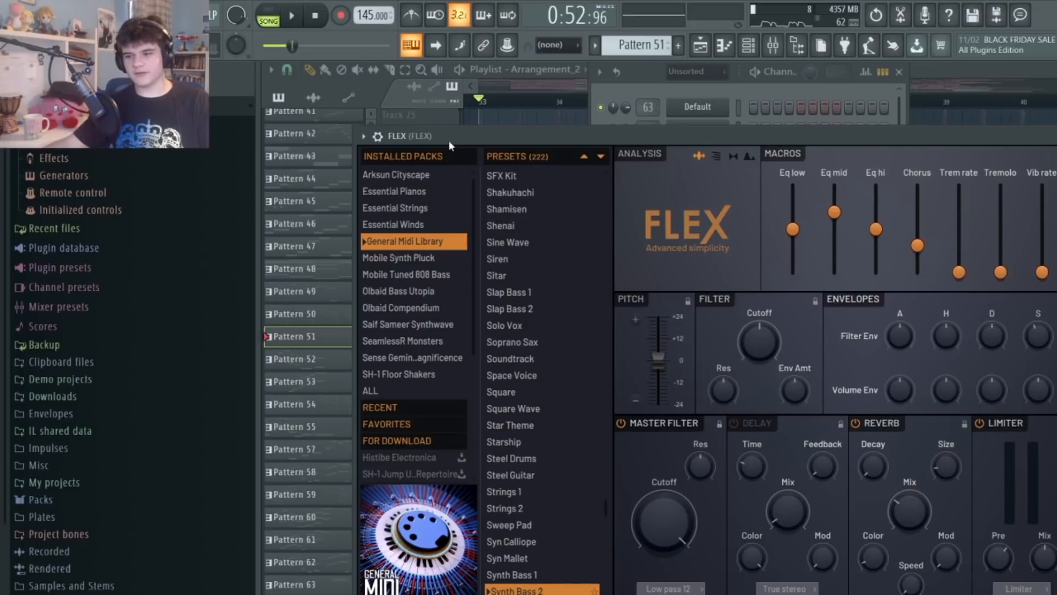
pyautogui.moveTo(448, 140); pyautogui.dragTo(429, 93)
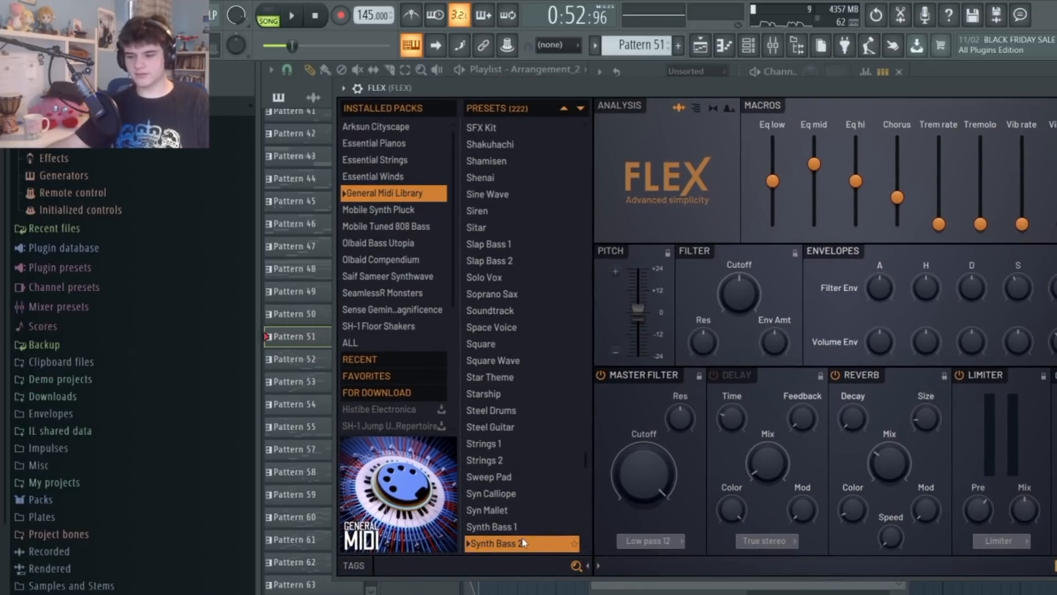
# Examine the FLEX mixer track's effects during playback, and mute the FLEX #5 channel to hear FLEX alone
pyautogui.click(772, 45)
pyautogui.press('space')
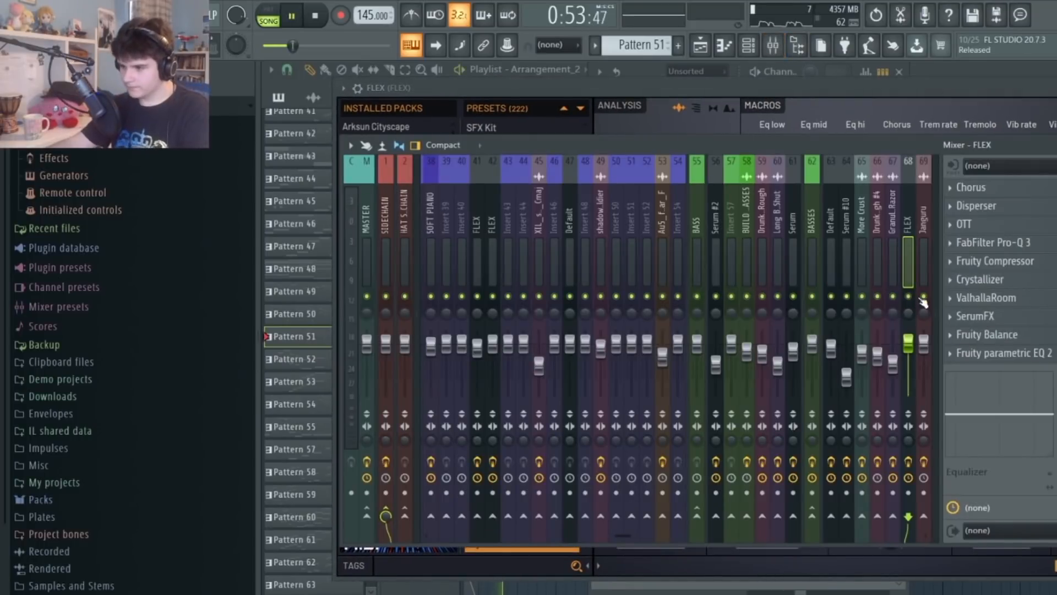
pyautogui.click(748, 45)
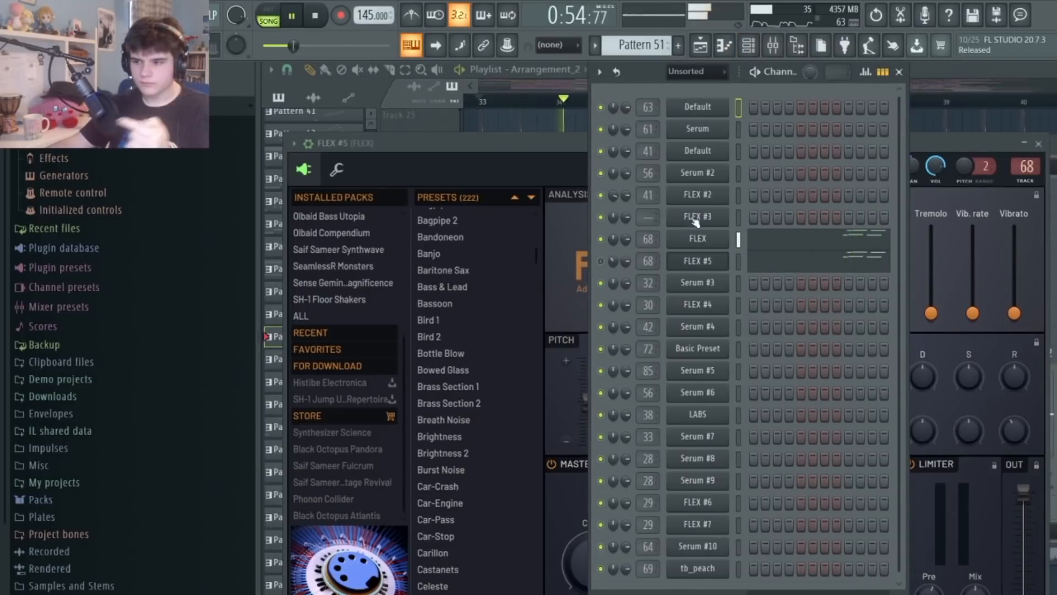
pyautogui.click(713, 241)
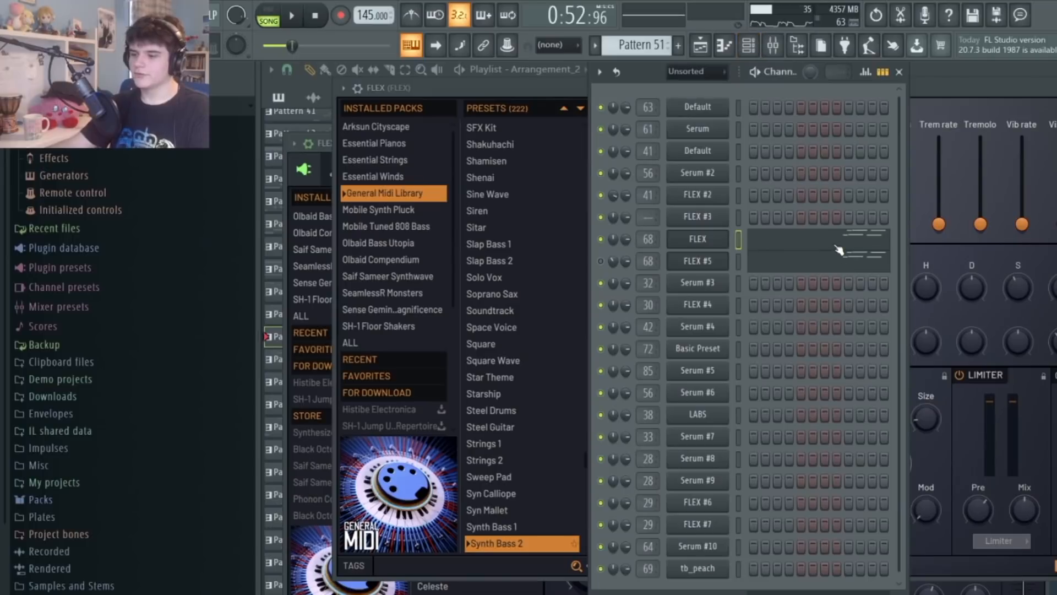
# Open the FLEX channel's piano roll and play Pattern 51 while examining its layered octave notes
pyautogui.click(837, 248)
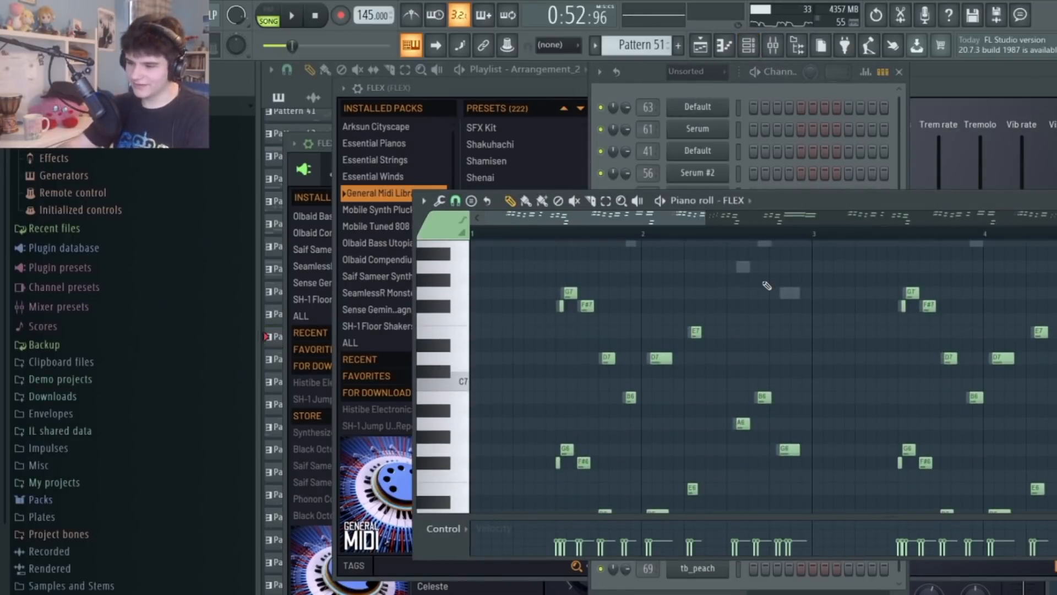
pyautogui.scroll(-5, 767, 285)
pyautogui.scroll(-4, 767, 284)
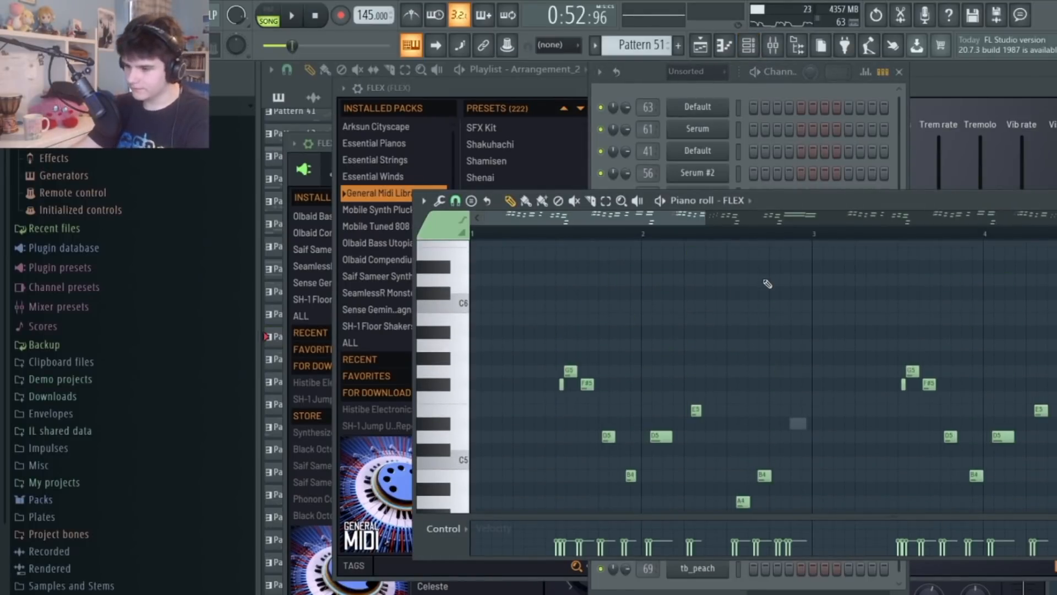
pyautogui.press('space')
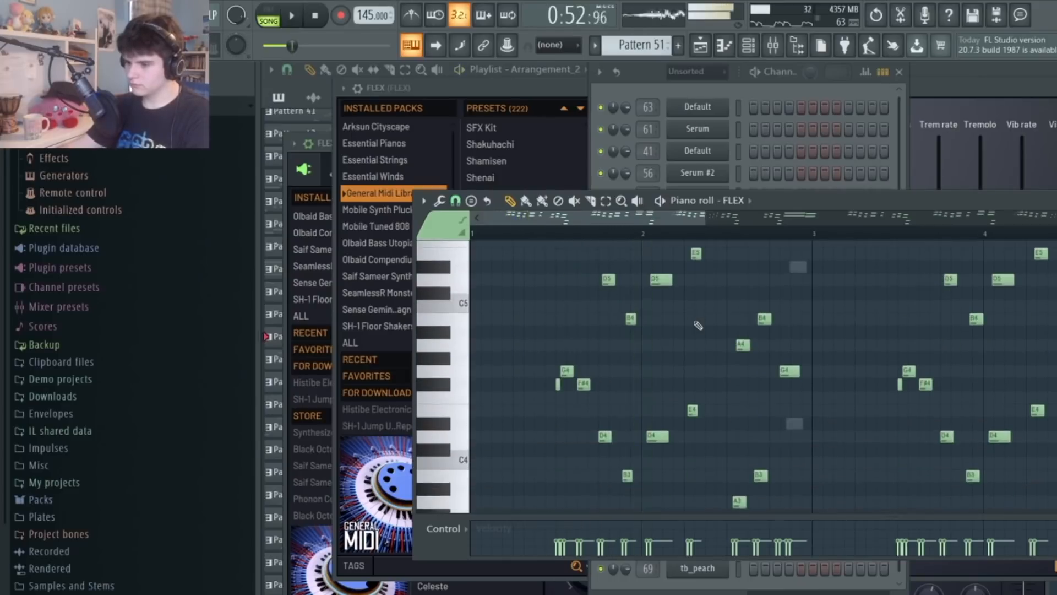
pyautogui.scroll(-8, 698, 325)
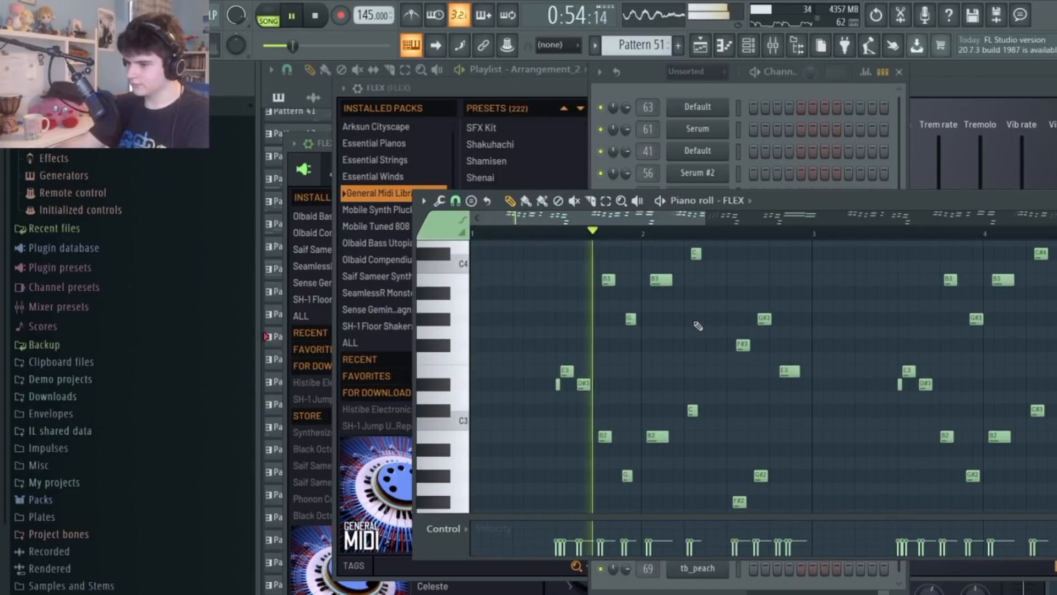
# Select all the FLEX notes in the piano roll, transpose them to a much higher pitch and audition them from the start
pyautogui.scroll(1, 697, 325)
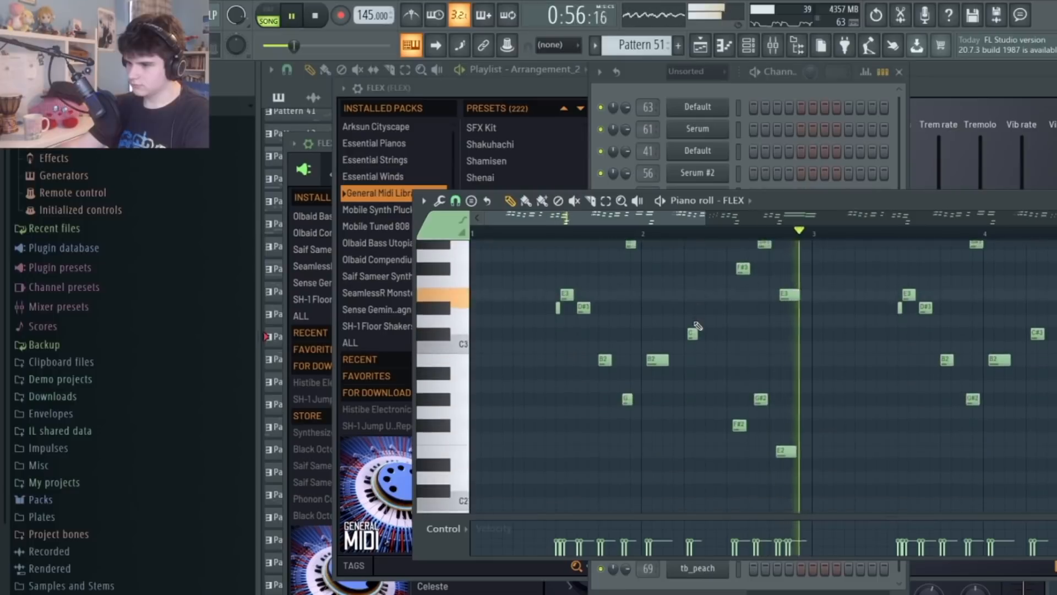
pyautogui.press('space')
pyautogui.scroll(3, 698, 326)
pyautogui.scroll(10, 698, 326)
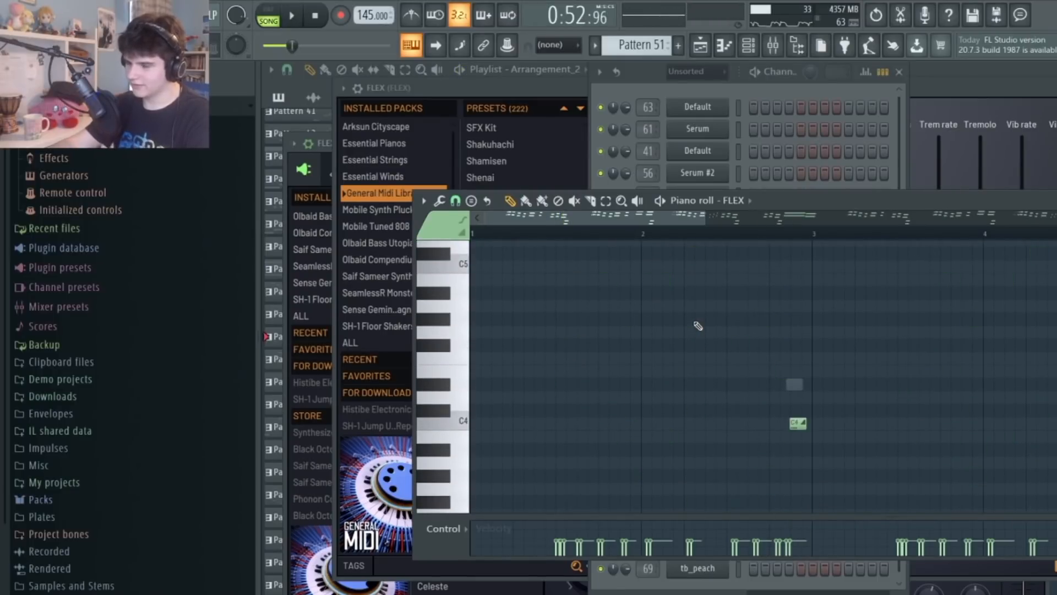
pyautogui.hotkey('ctrl', 'a')
pyautogui.moveTo(572, 293); pyautogui.dragTo(571, 253)
pyautogui.click(555, 234)
pyautogui.press('space')
pyautogui.scroll(1, 579, 241)
pyautogui.press('space')
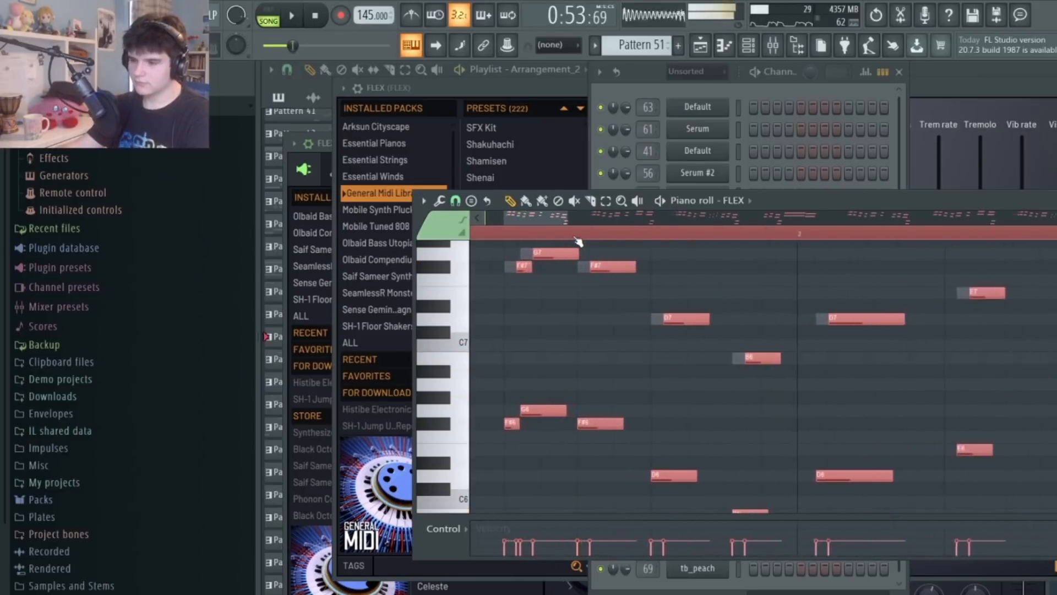
# Replay the transposed FLEX notes while examining the start timing of the lower and upper octave layers up close
pyautogui.scroll(1, 578, 241)
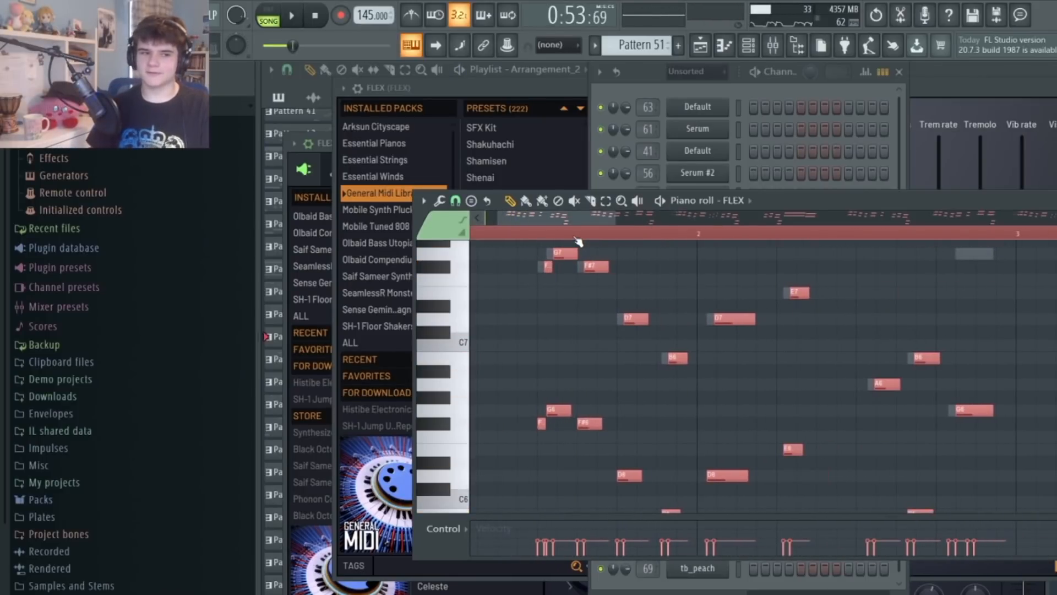
pyautogui.press('space')
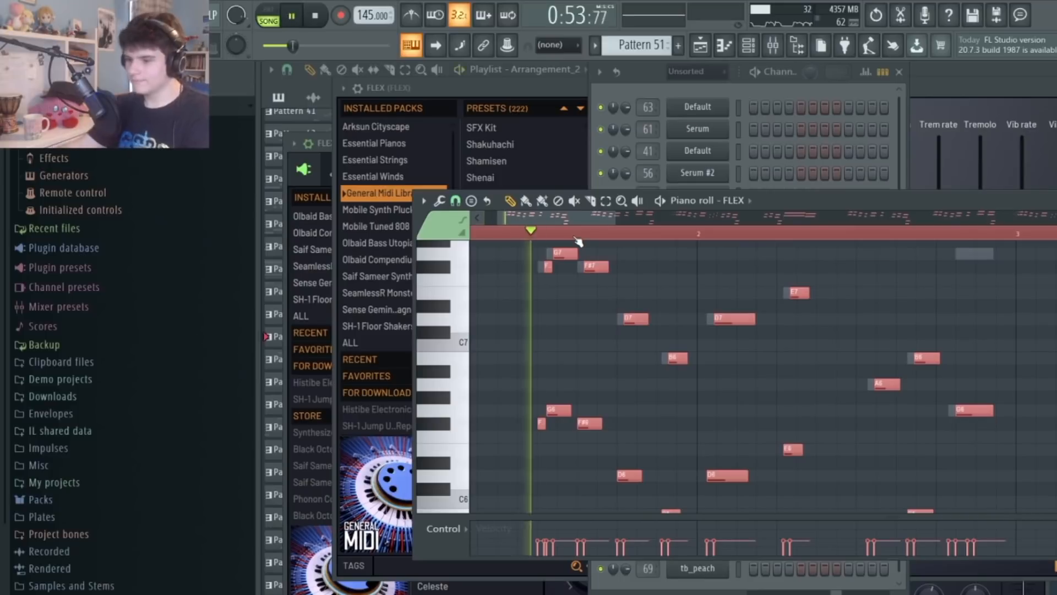
pyautogui.scroll(-1, 676, 252)
pyautogui.scroll(1, 671, 251)
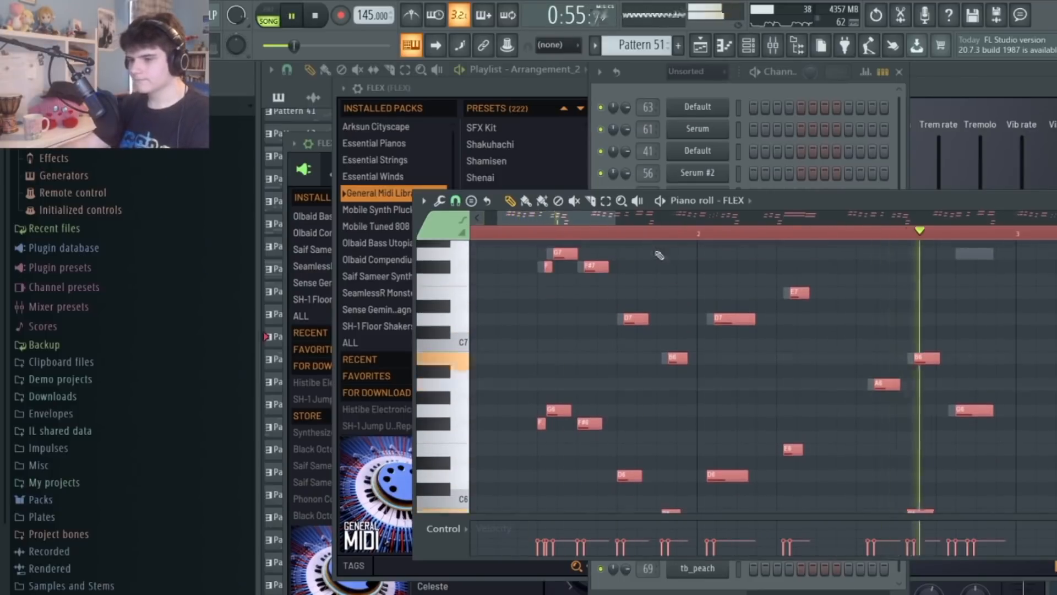
pyautogui.press('space')
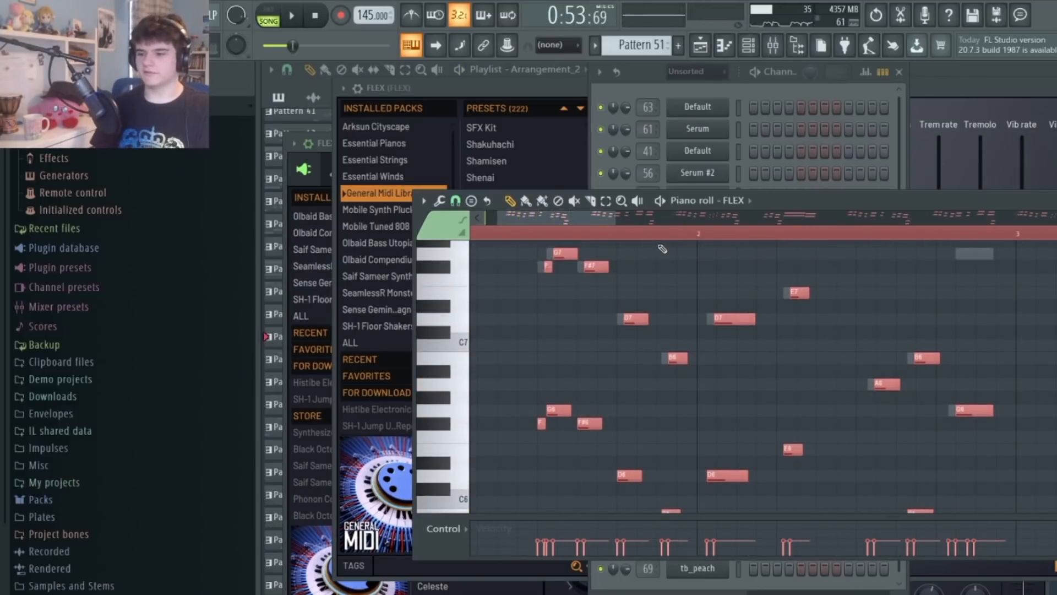
pyautogui.scroll(4, 543, 250)
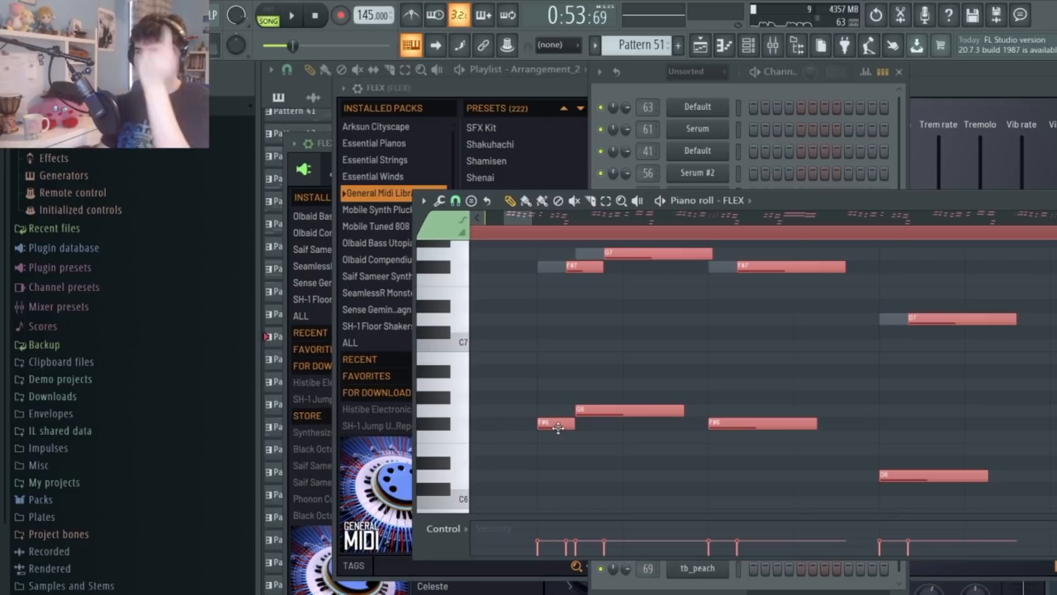
pyautogui.press('space')
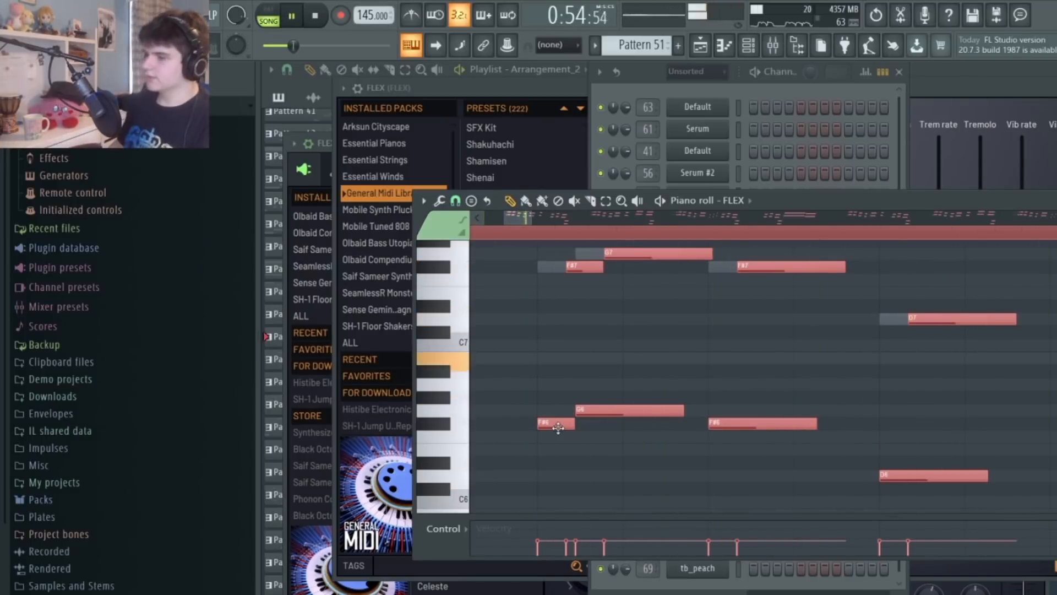
pyautogui.press('space')
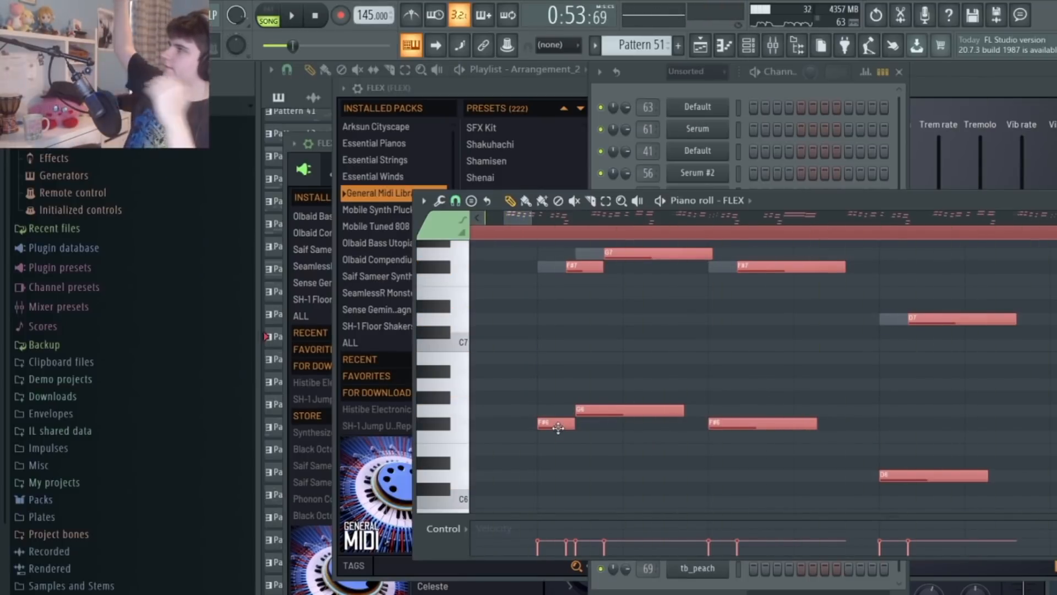
pyautogui.press('space')
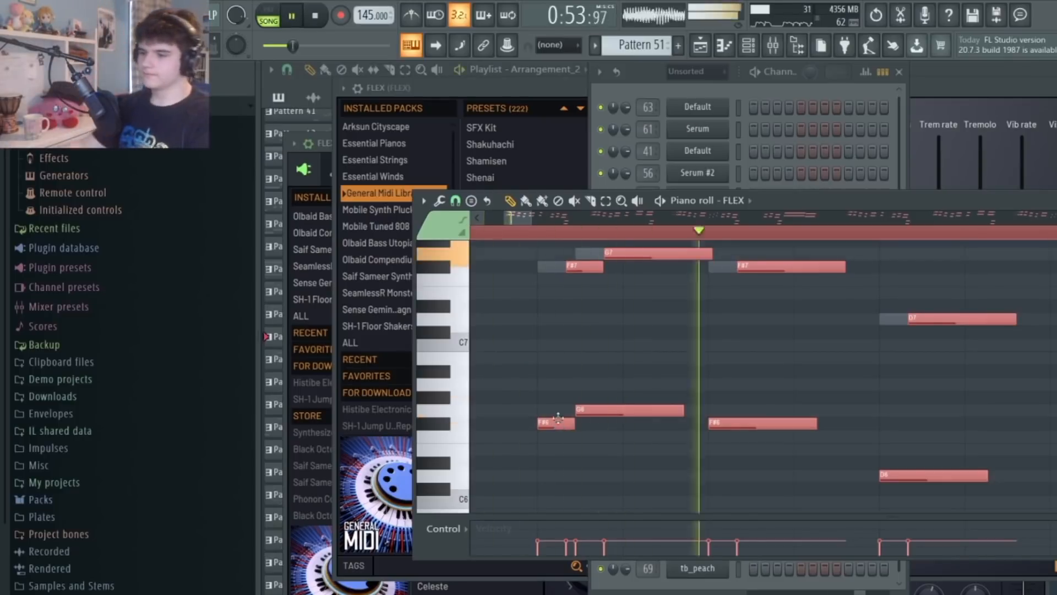
# Stop playback, unmute the FLEX #5 channel in the channel rack and open its synth window
pyautogui.click(732, 153)
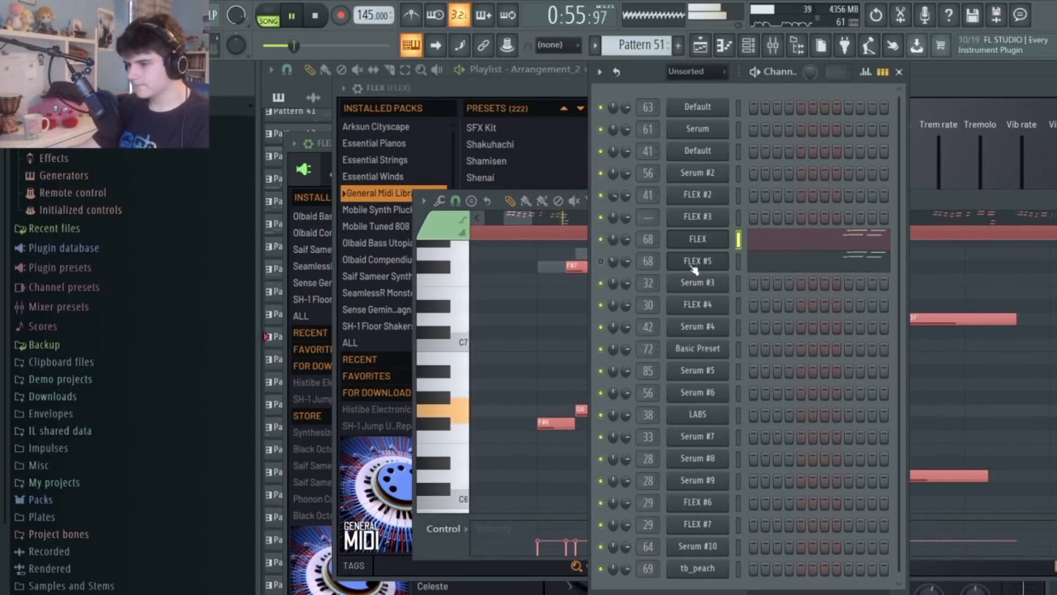
pyautogui.press('space')
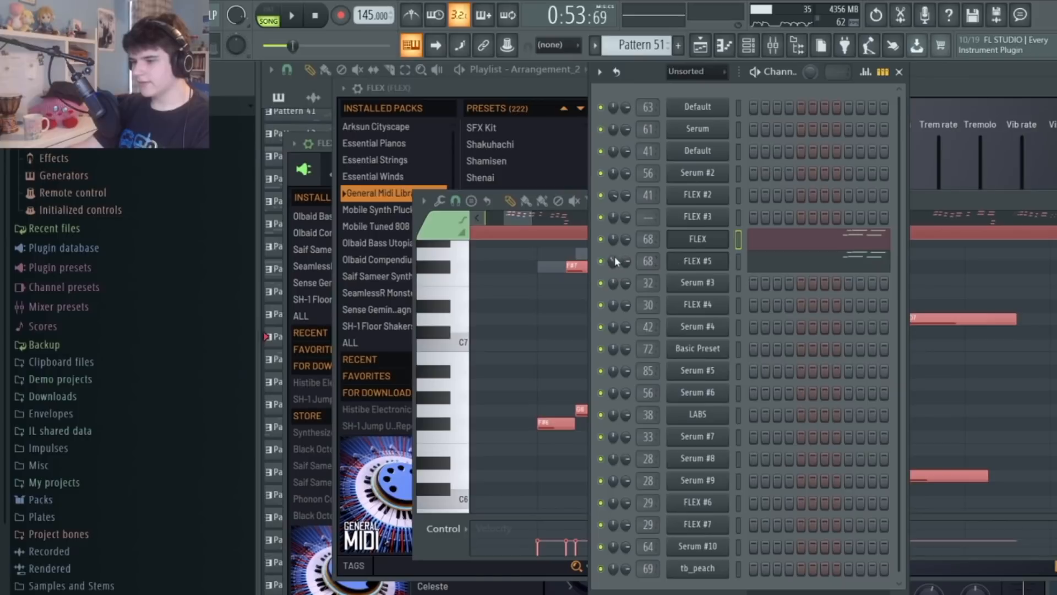
pyautogui.click(693, 263)
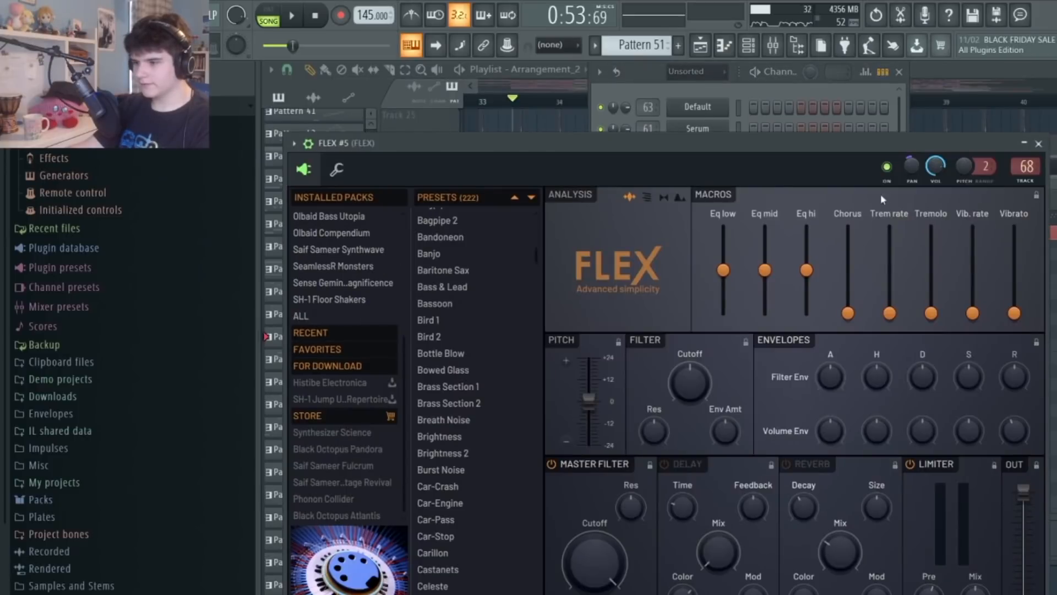
pyautogui.click(809, 115)
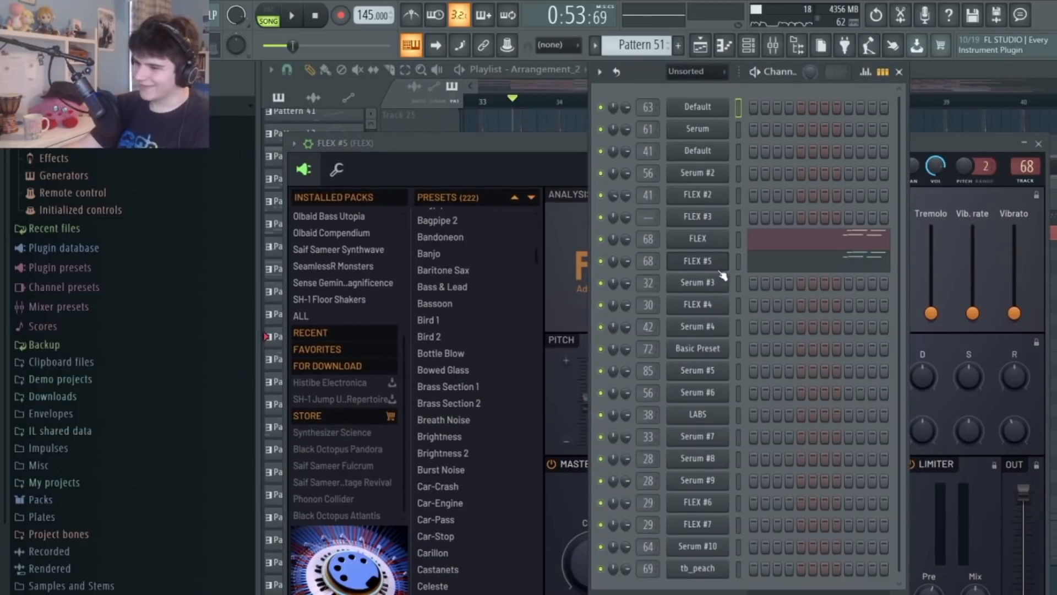
pyautogui.click(719, 271)
# Find and select the Wide Marimba preset for FLEX #5
pyautogui.scroll(-15, 474, 329)
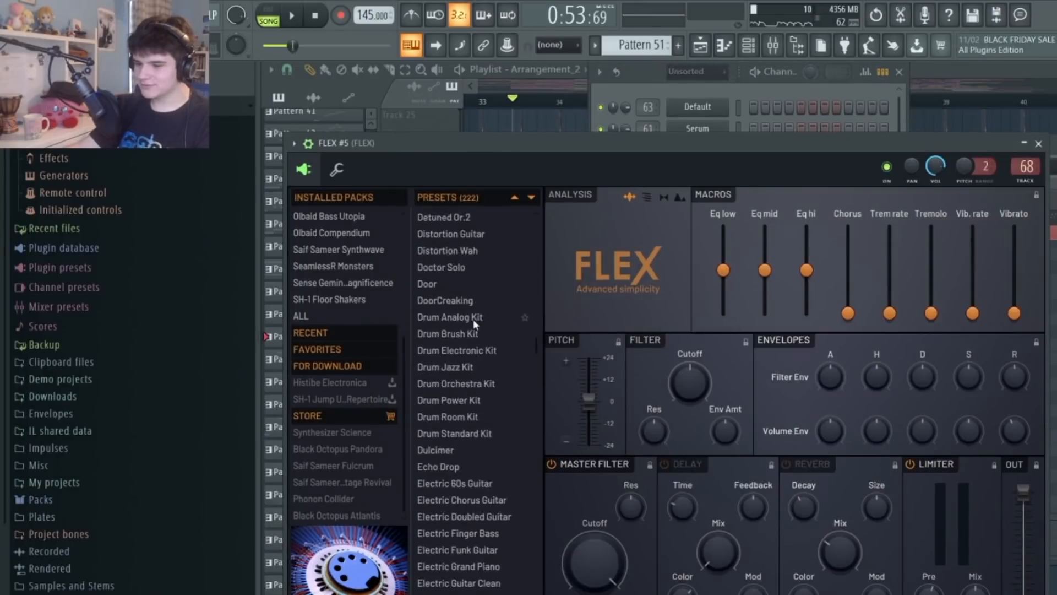
pyautogui.scroll(-20, 474, 319)
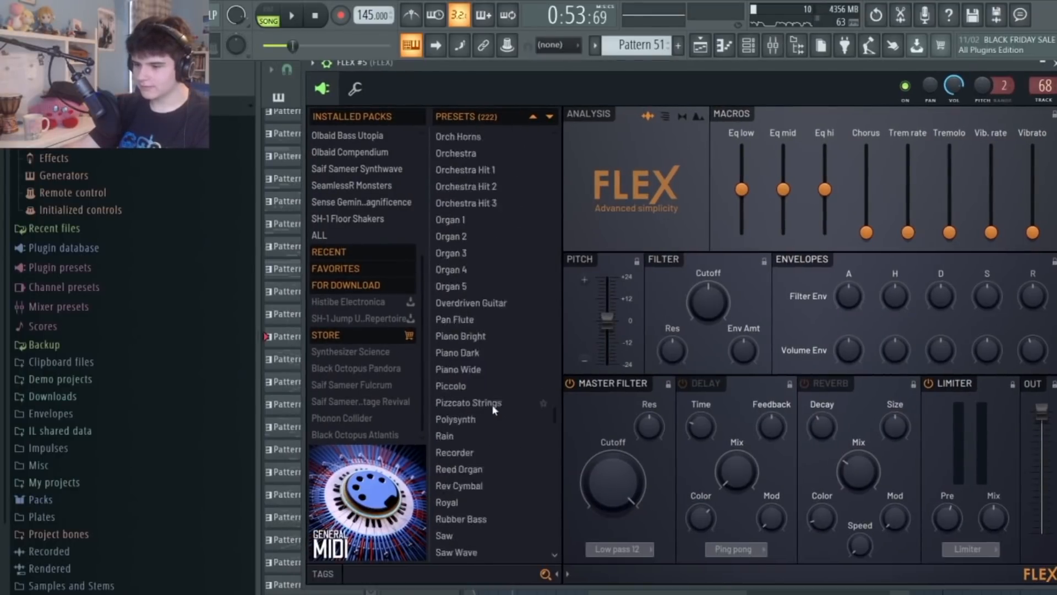
pyautogui.scroll(-20, 490, 404)
pyautogui.click(485, 468)
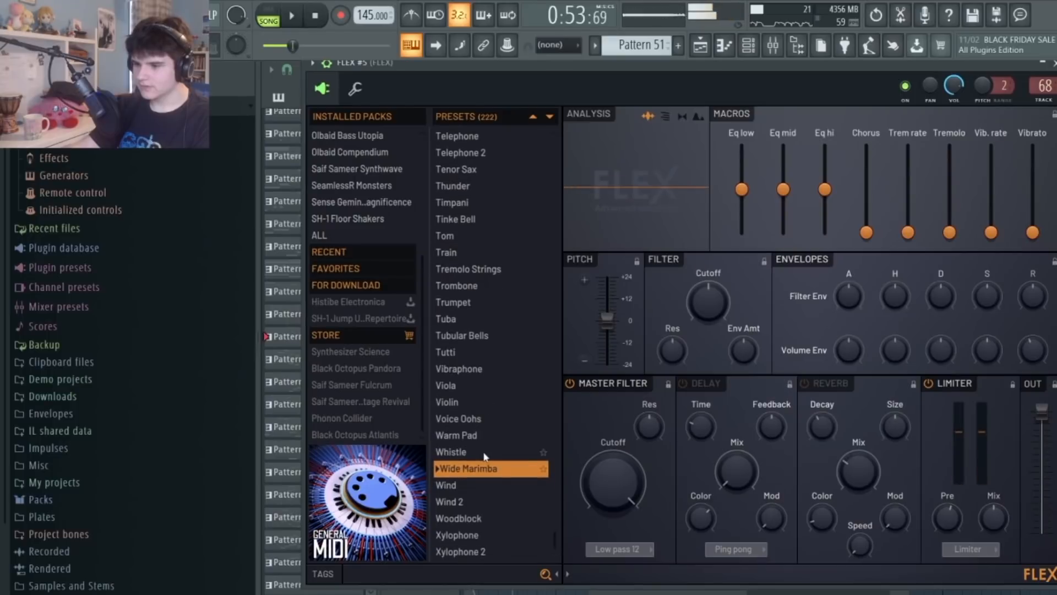
# Return to the channel rack and play Pattern 51 with FLEX and FLEX #5 sounding together
pyautogui.click(772, 44)
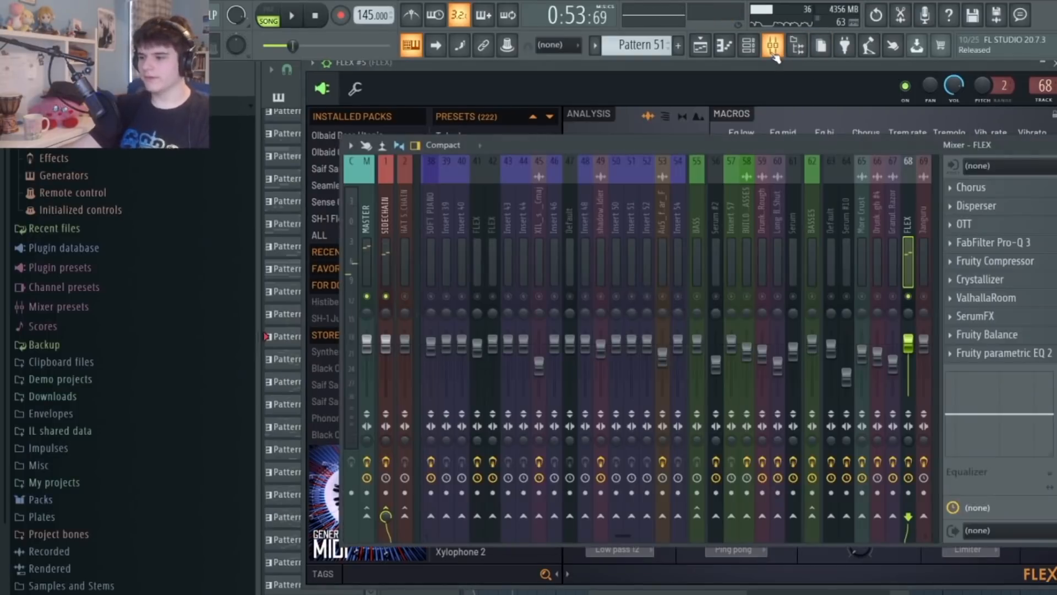
pyautogui.click(773, 44)
pyautogui.click(749, 45)
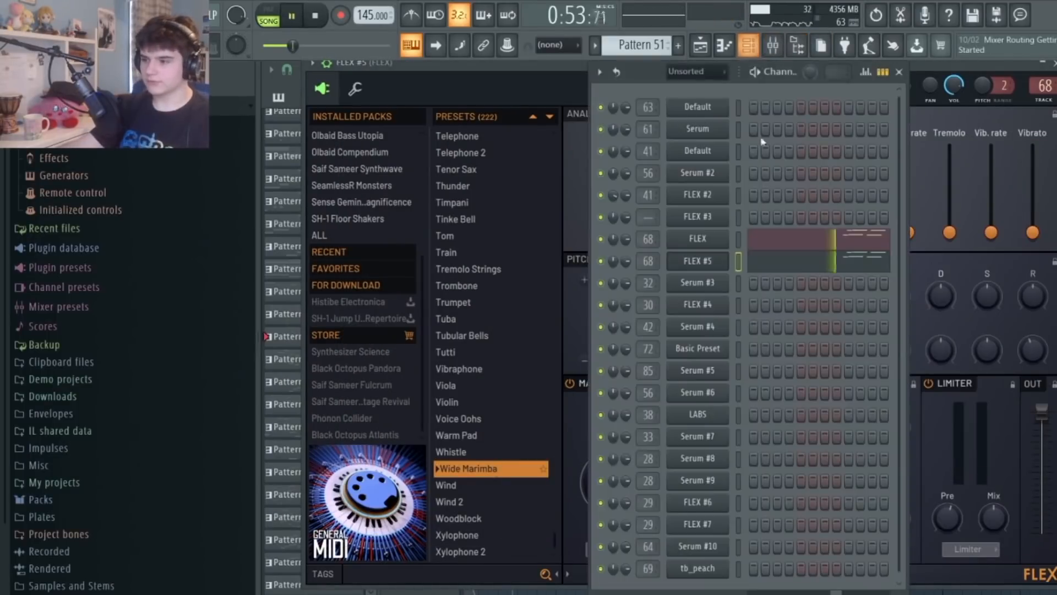
pyautogui.click(765, 249)
pyautogui.scroll(2, 765, 251)
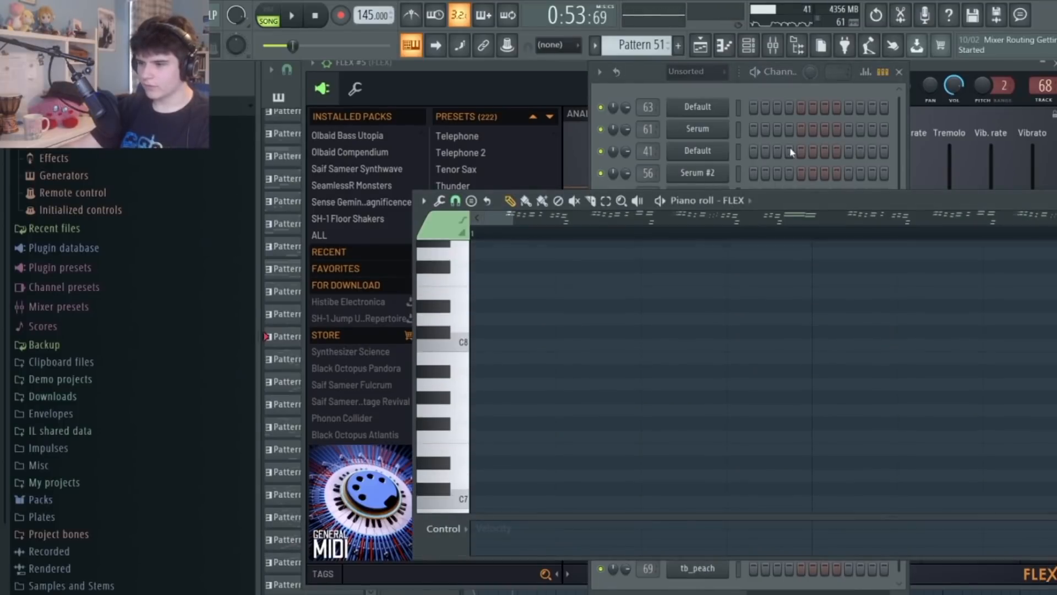
pyautogui.rightClick(788, 150)
pyautogui.press('space')
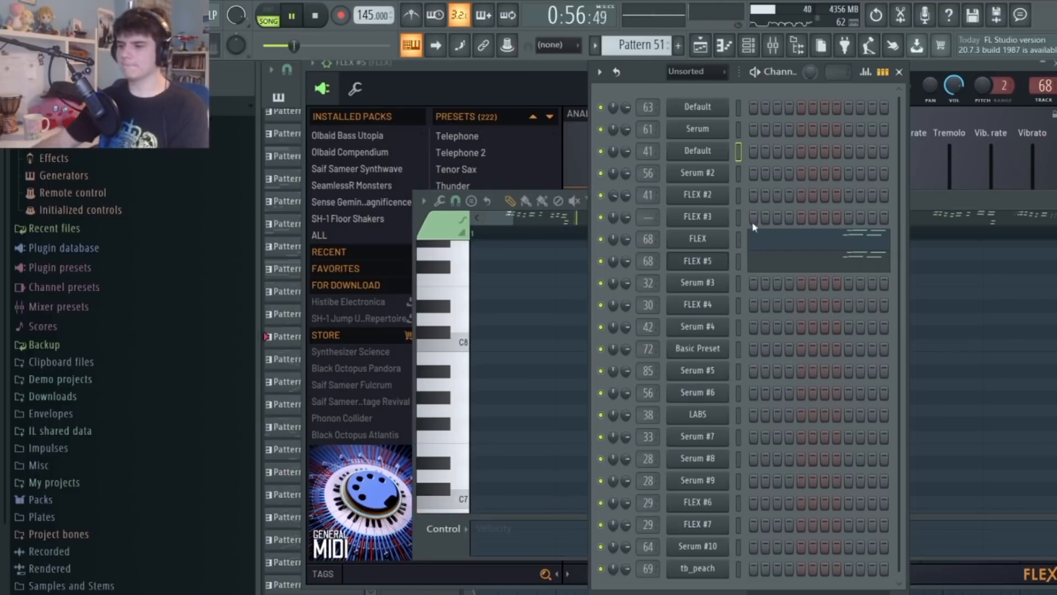
pyautogui.press('space')
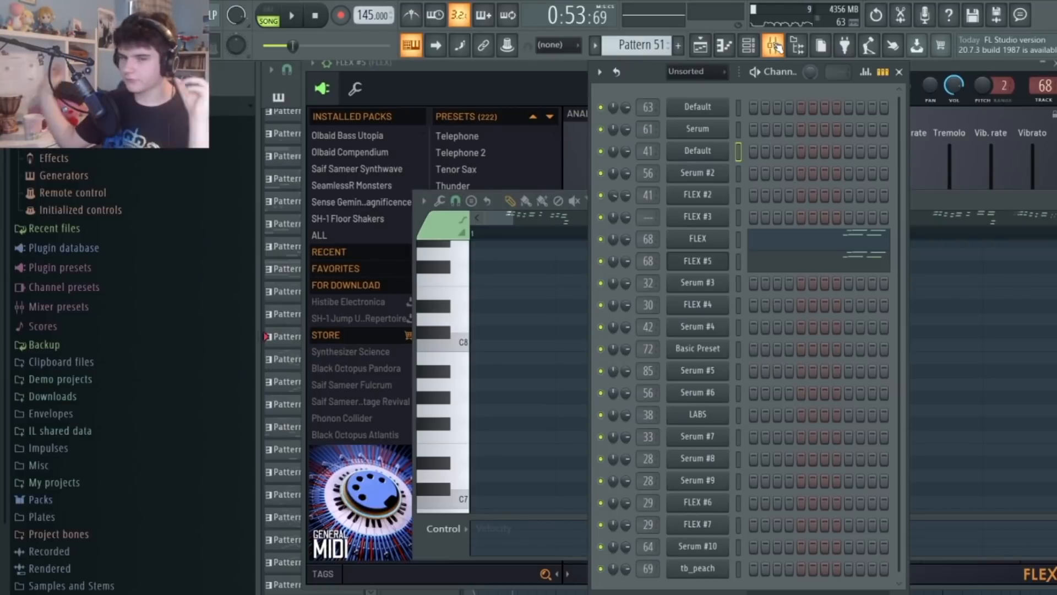
# Play the FLEX mixer track with its effects bypassed for comparison and re-enable the effects
pyautogui.click(775, 46)
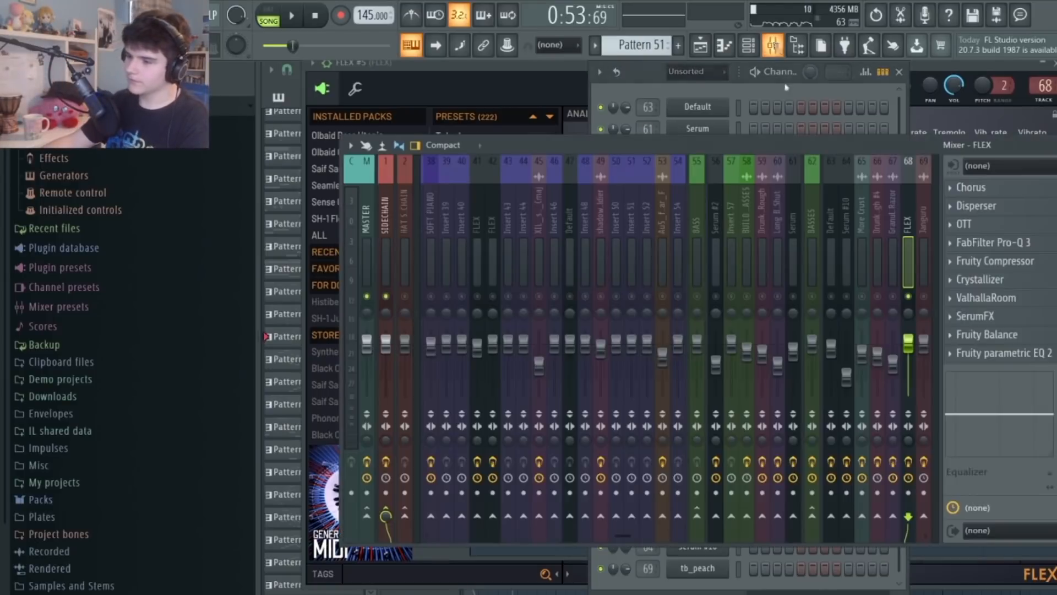
pyautogui.press('space')
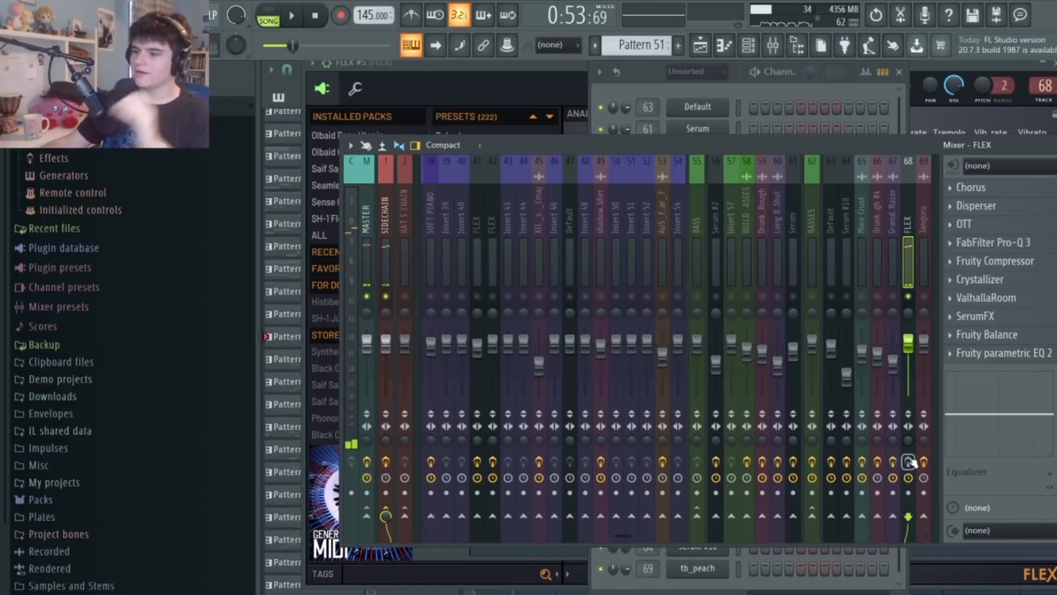
pyautogui.click(910, 462)
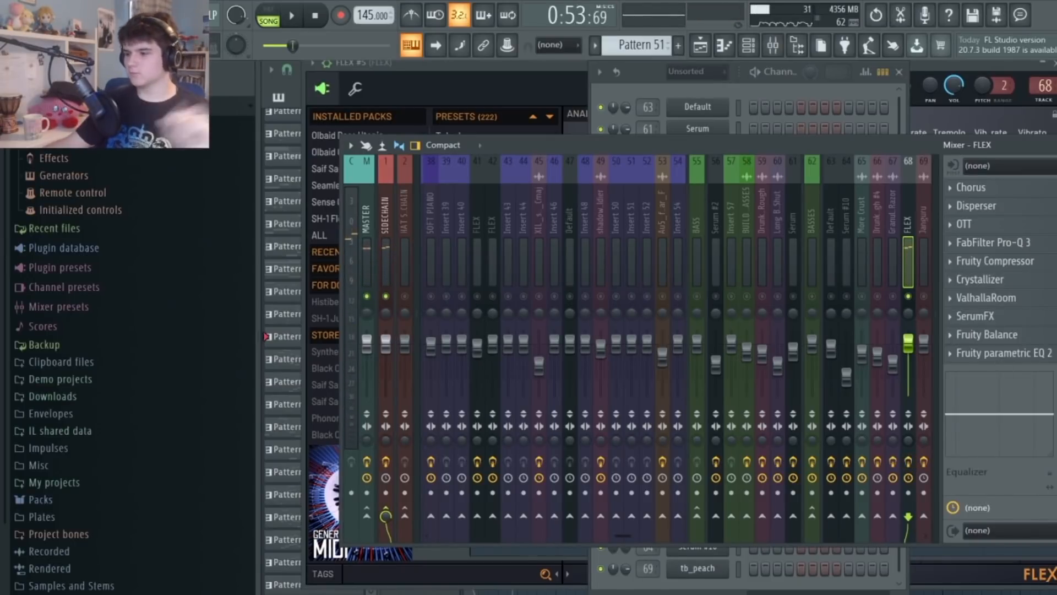
# Examine the Chorus, Disperser and OTT effects on the FLEX mixer track, playing the pattern in between
pyautogui.click(1055, 188)
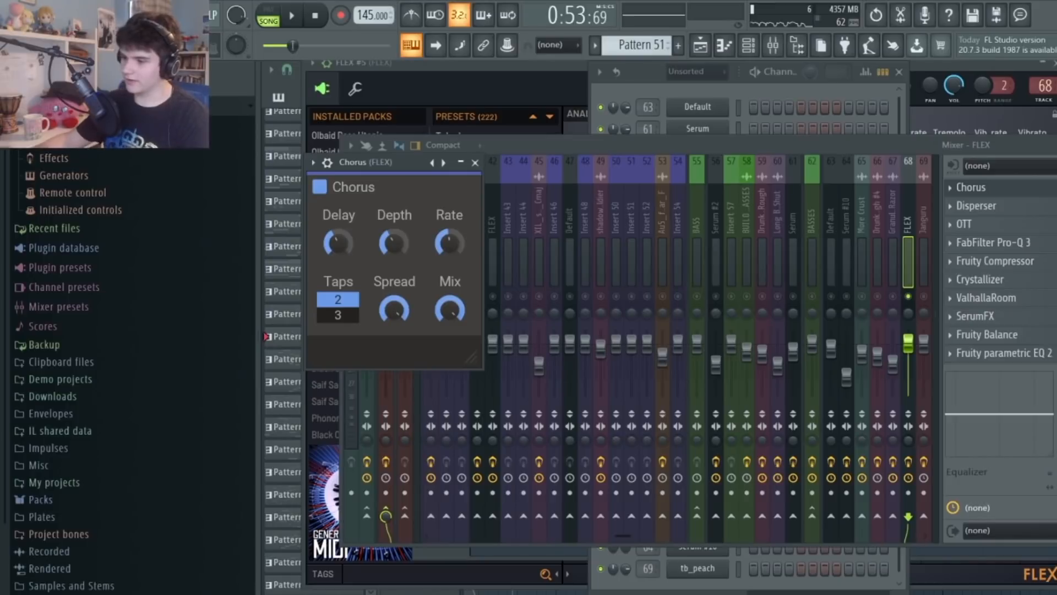
pyautogui.press('space')
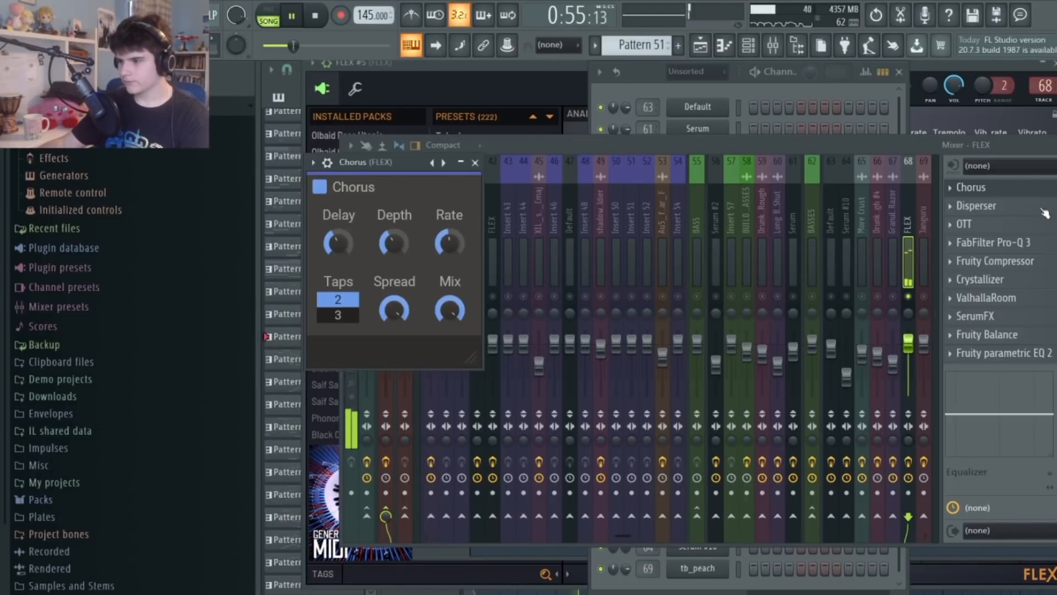
pyautogui.press('space')
pyautogui.click(1041, 207)
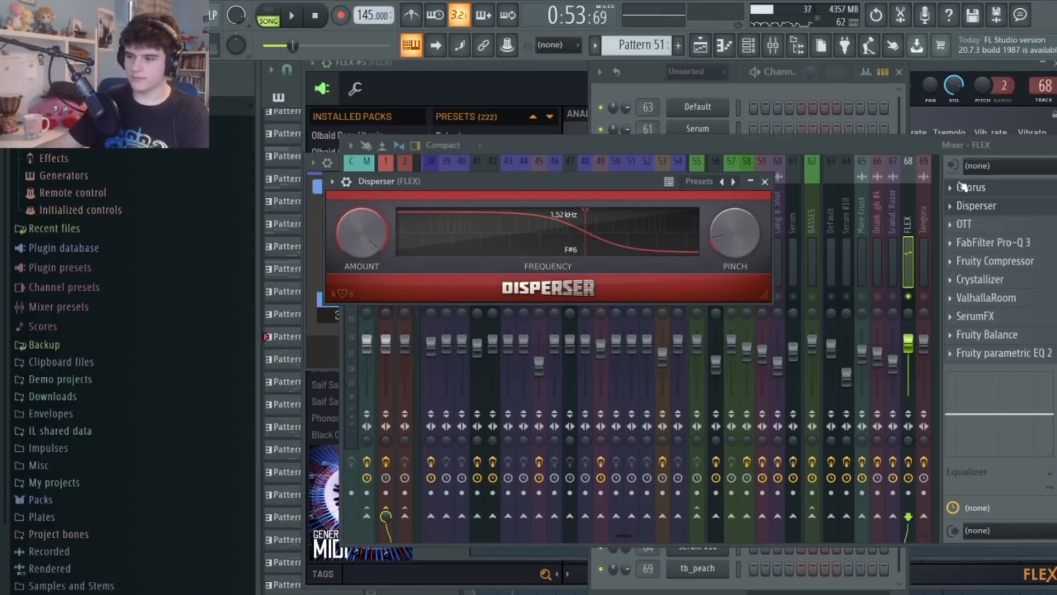
pyautogui.click(994, 222)
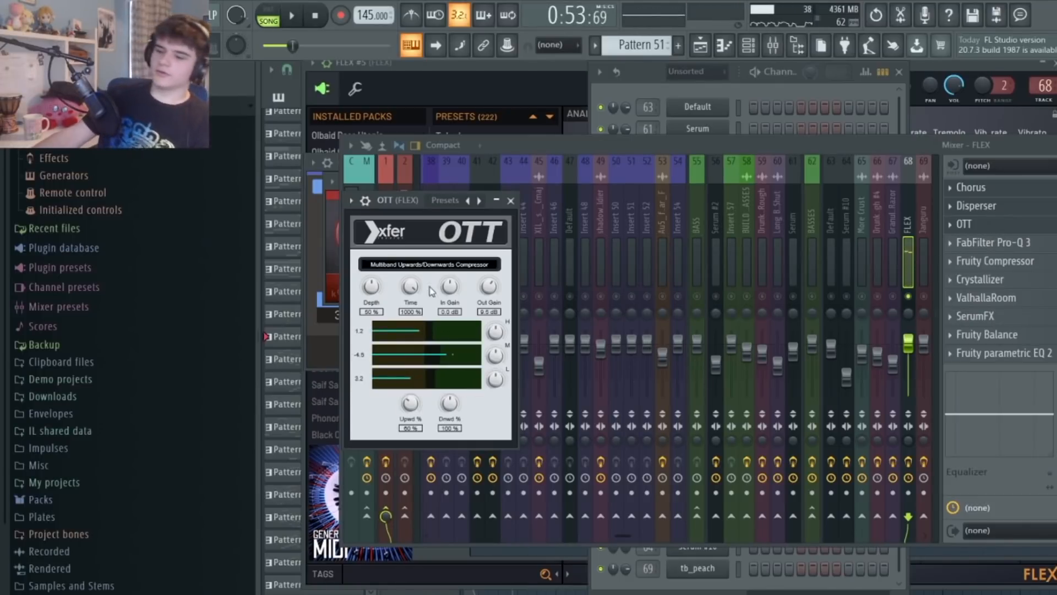
# Open FabFilter Pro-Q 3 on the FLEX track, shift its low-cut band to about 156 Hz and start playback
pyautogui.click(1027, 244)
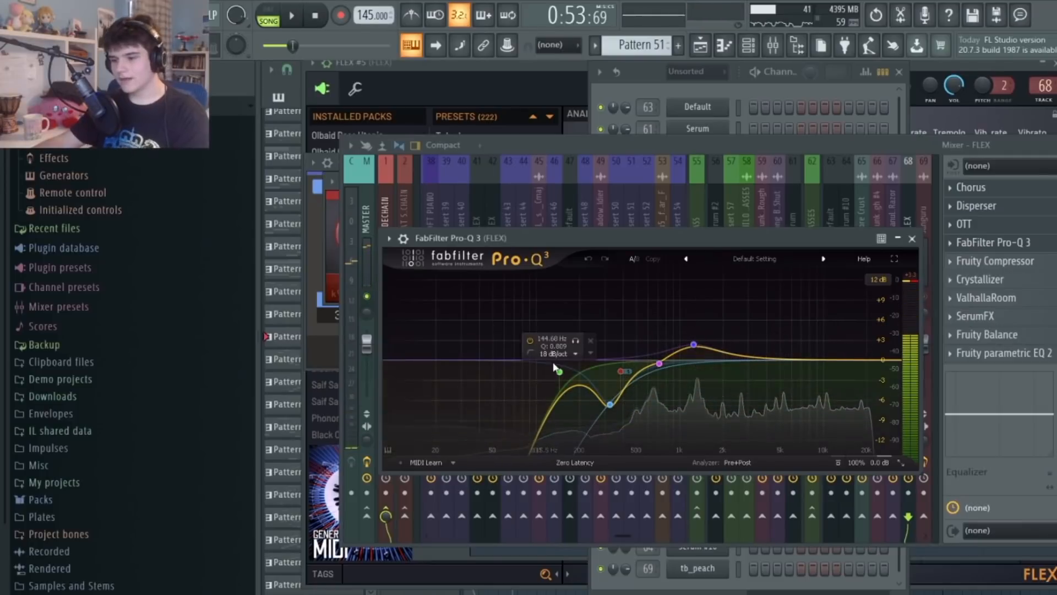
pyautogui.moveTo(560, 372)
pyautogui.mouseDown()
pyautogui.moveTo(458, 380)
pyautogui.moveTo(563, 360)
pyautogui.mouseUp()
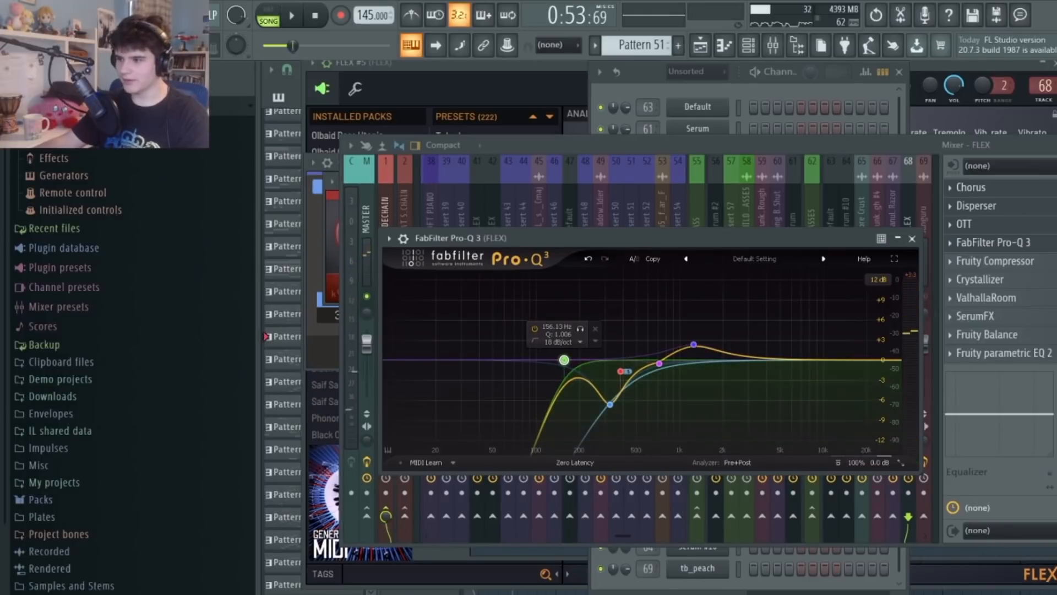
pyautogui.press('space')
# Open the FLEX track's Fruity Compressor and examine its settings while playing the pattern
pyautogui.click(1049, 263)
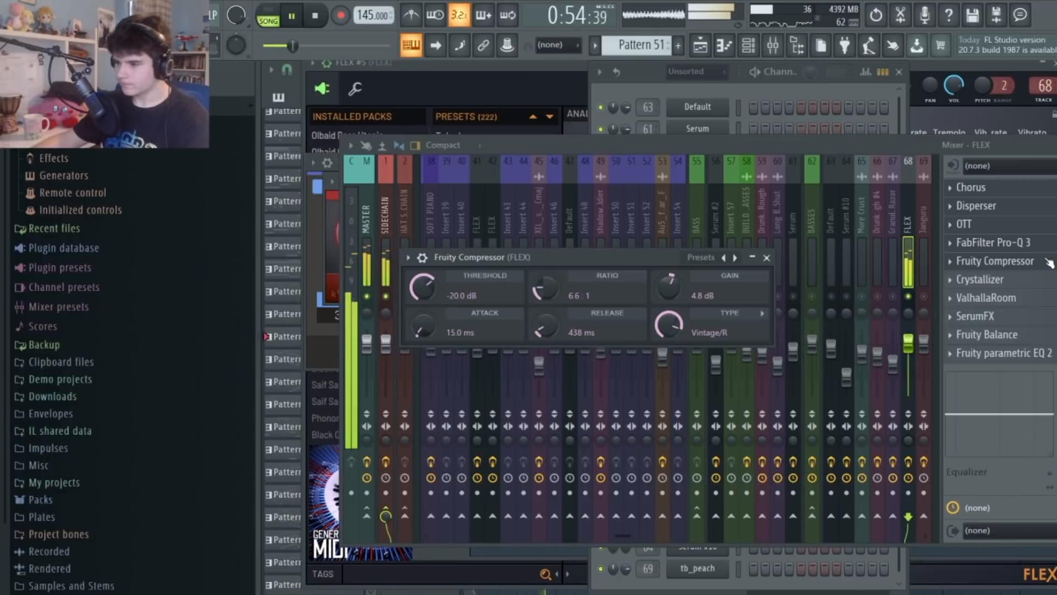
pyautogui.press('space')
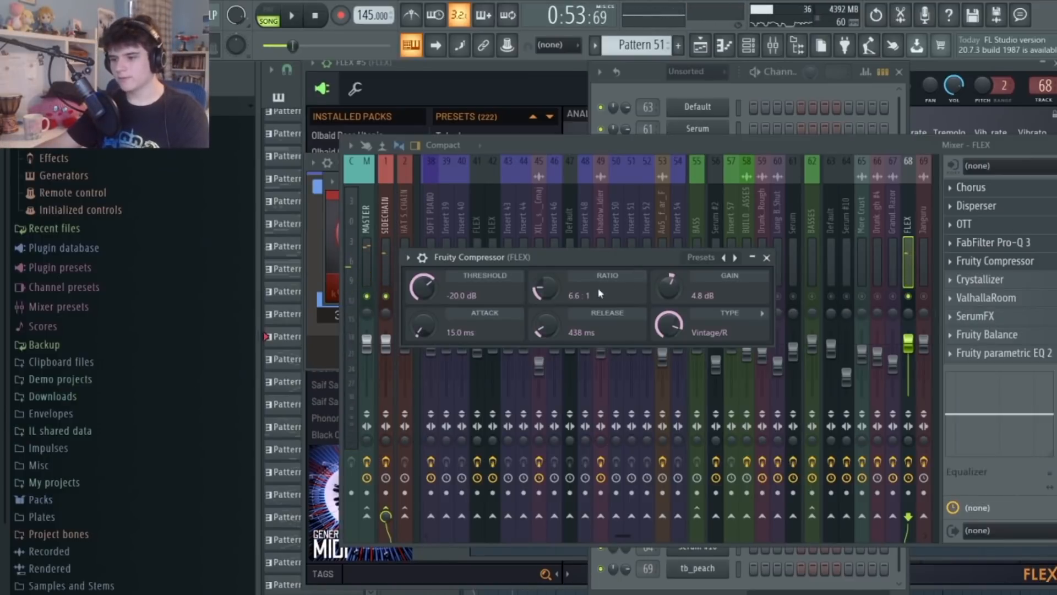
pyautogui.press('space')
pyautogui.press('space')
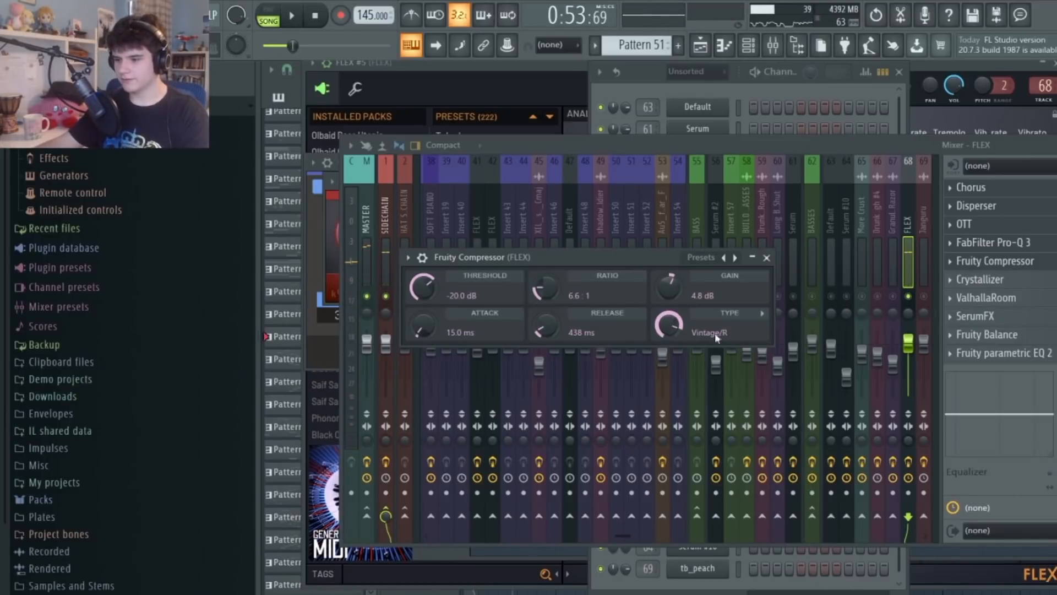
# Replay the pattern in short passes to hear the FLEX track's Fruity Compressor, closing the compressor in between
pyautogui.press('space')
pyautogui.press('space')
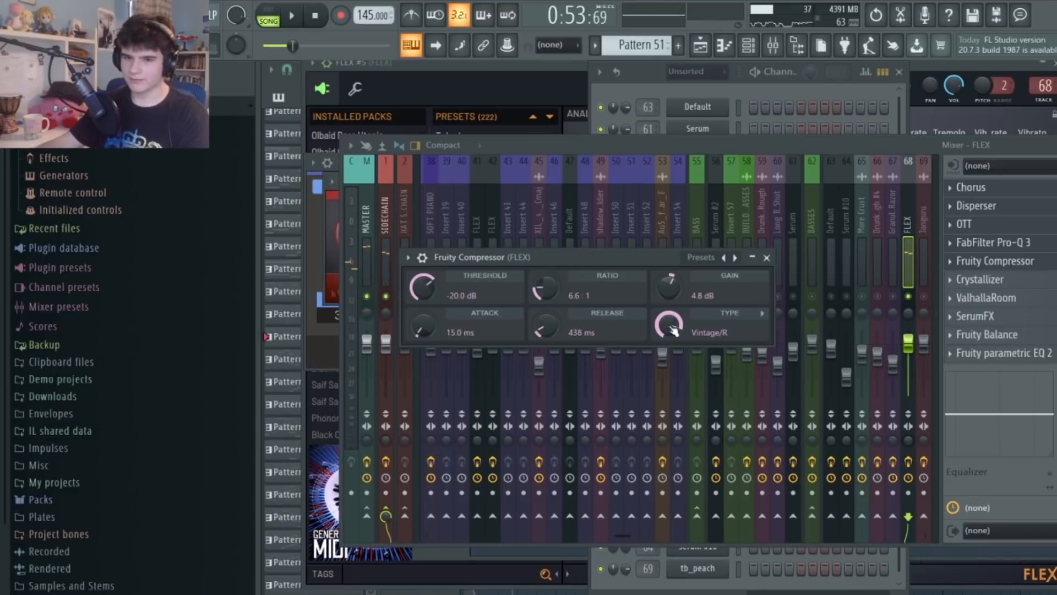
pyautogui.press('space')
pyautogui.press('space')
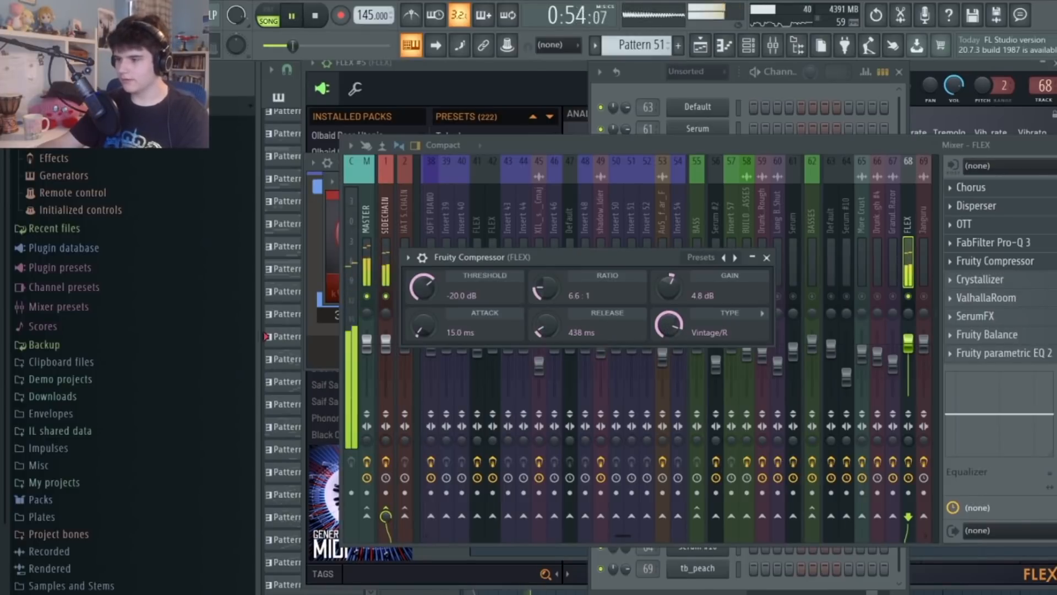
pyautogui.press('space')
pyautogui.press('Escape')
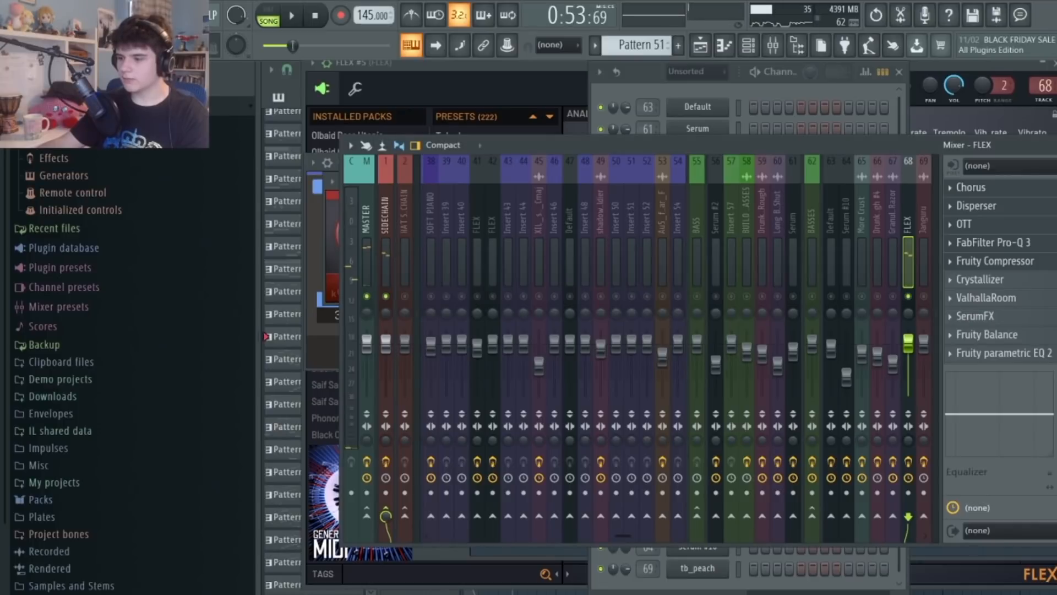
pyautogui.press('space')
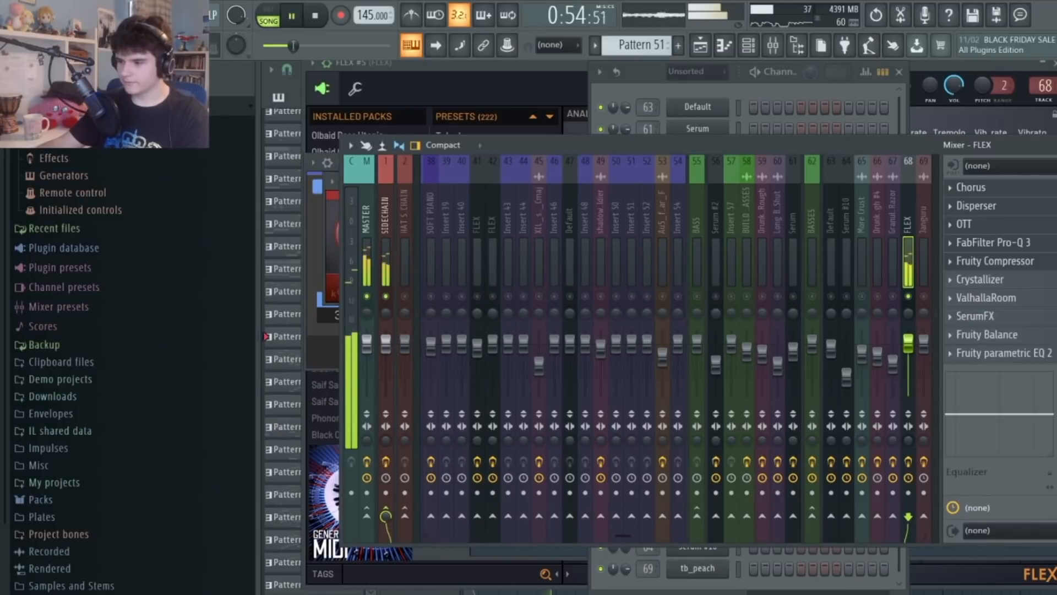
pyautogui.press('space')
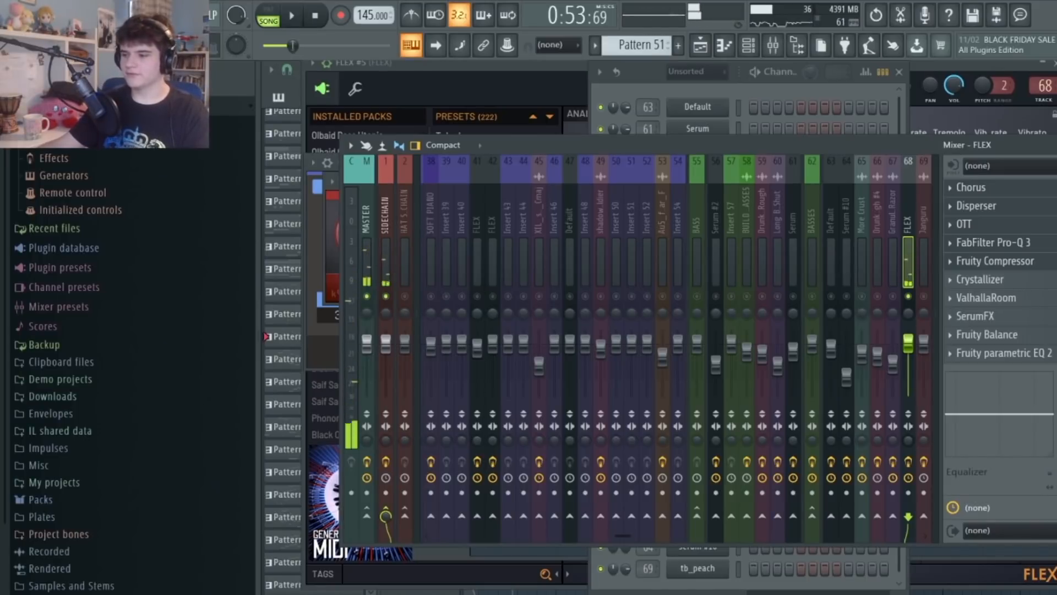
# Open Crystallizer on the FLEX mixer track, play the pattern through it and close the plugin
pyautogui.click(1033, 281)
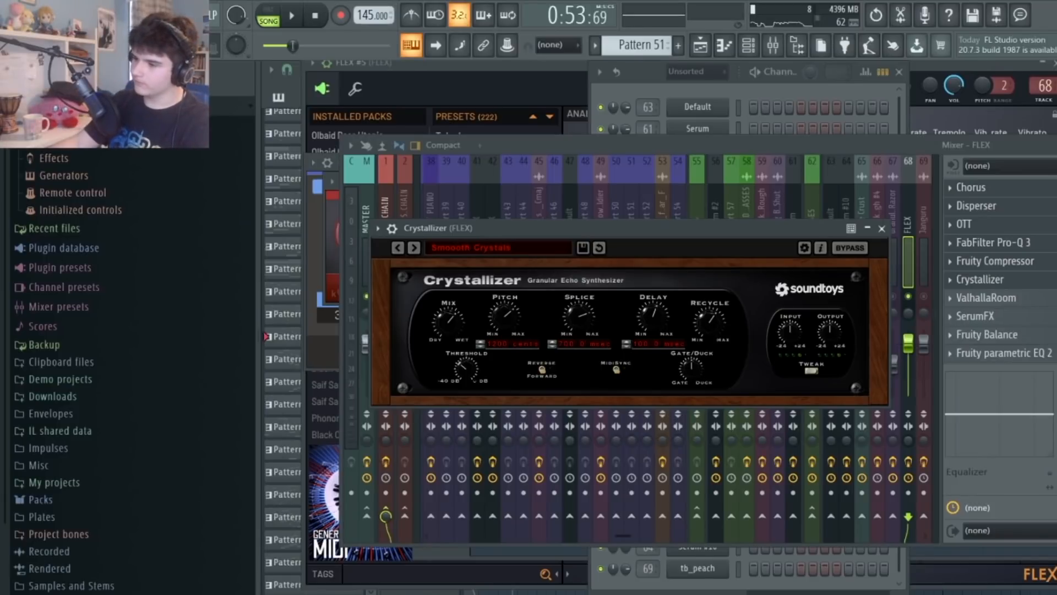
pyautogui.press('space')
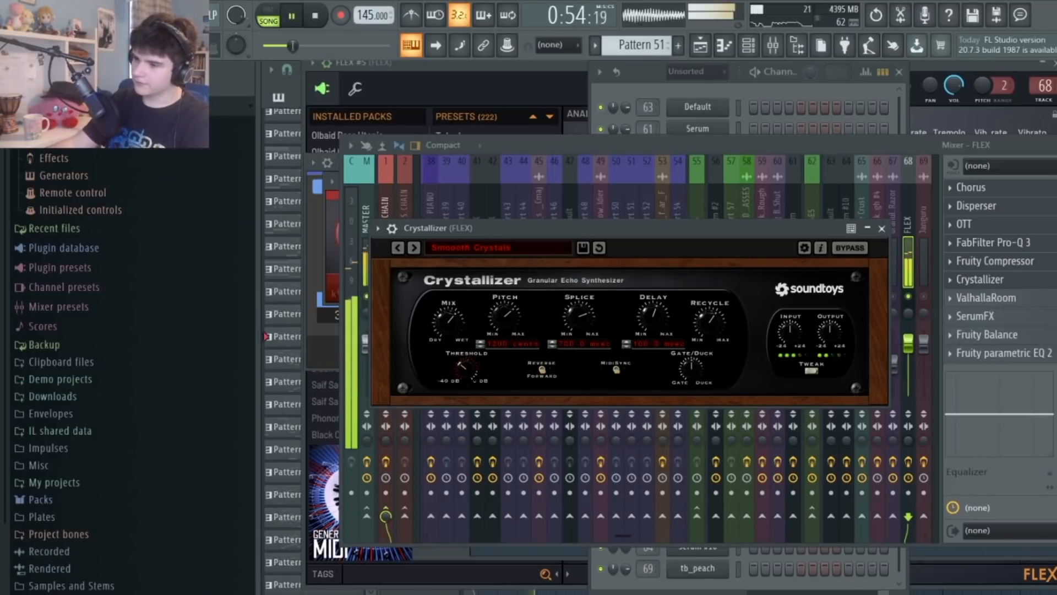
pyautogui.press('Escape')
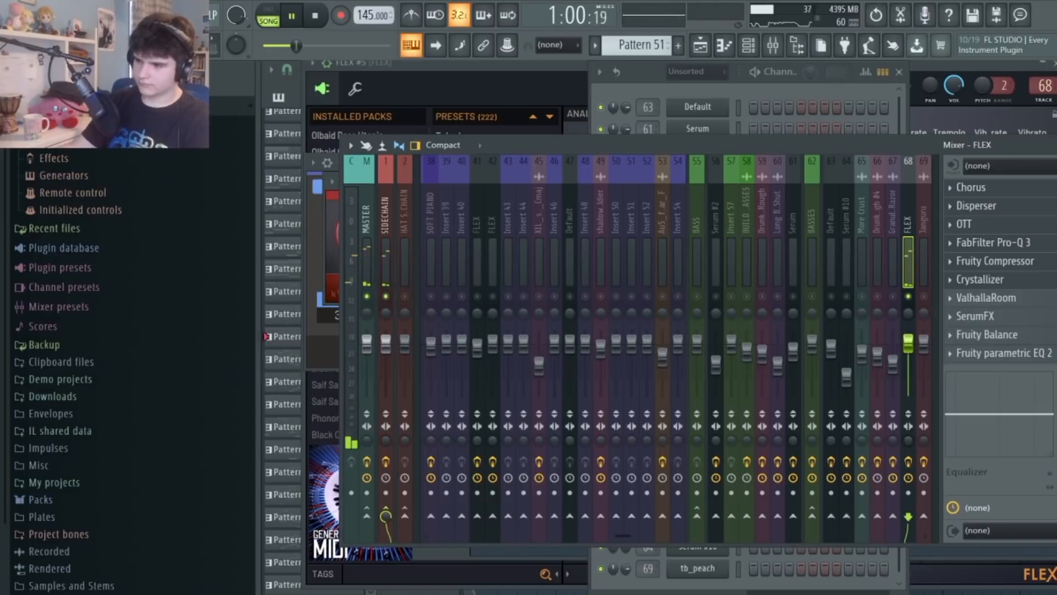
pyautogui.press('space')
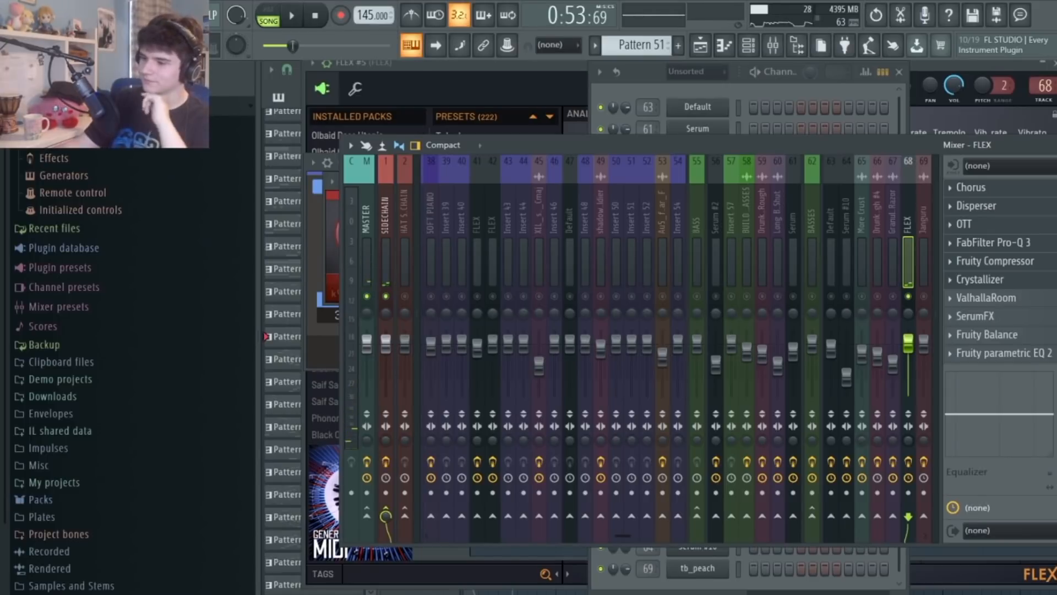
# Examine ValhallaRoom, SerumFX and Fruity Balance on the FLEX mixer track, playing the pattern in between
pyautogui.click(986, 297)
pyautogui.click(974, 316)
pyautogui.press('space')
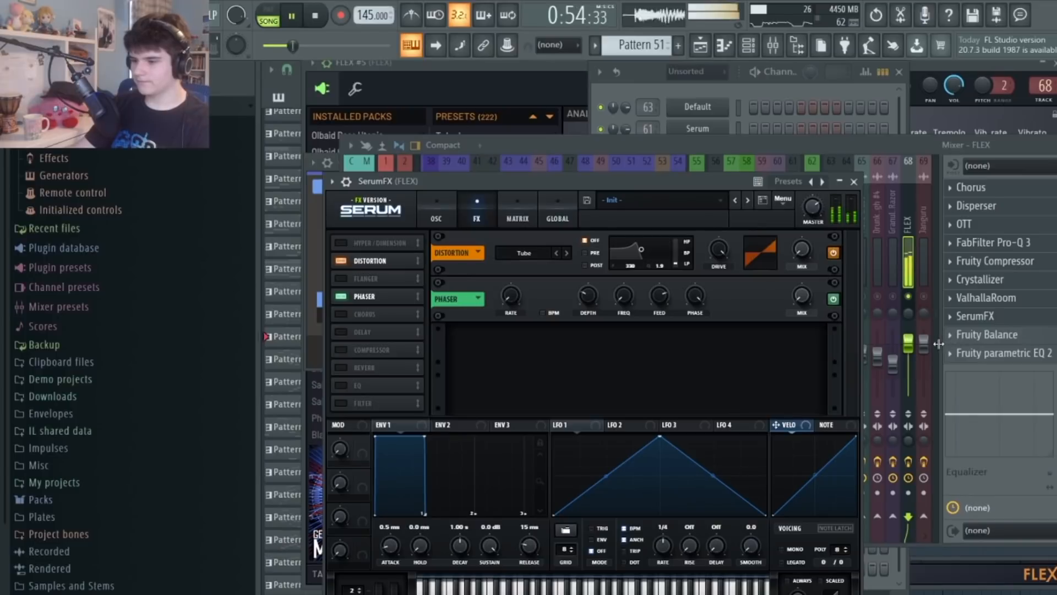
pyautogui.press('space')
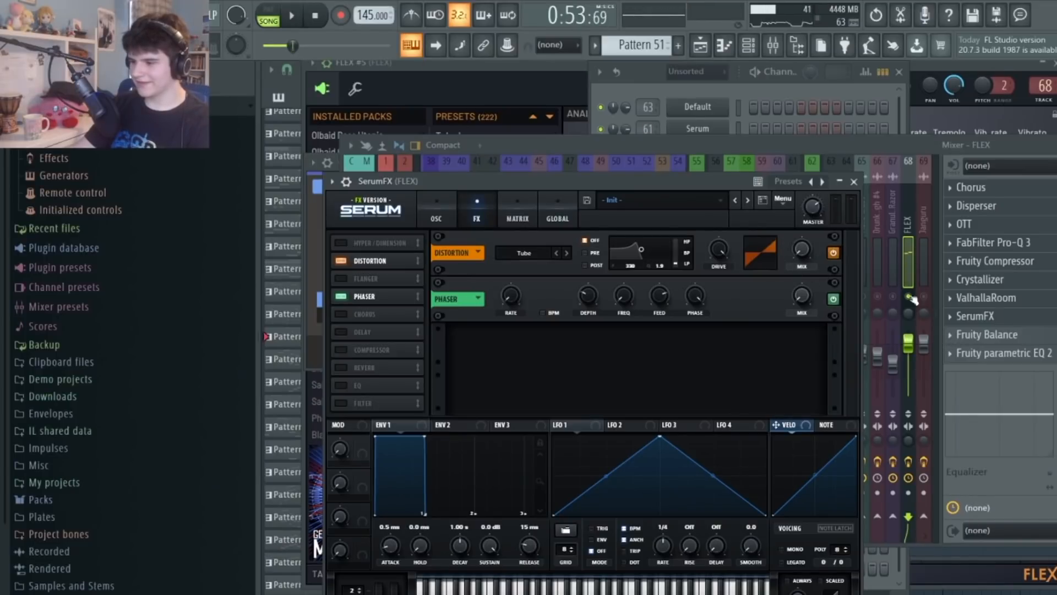
pyautogui.click(1014, 340)
pyautogui.press('space')
pyautogui.press('space')
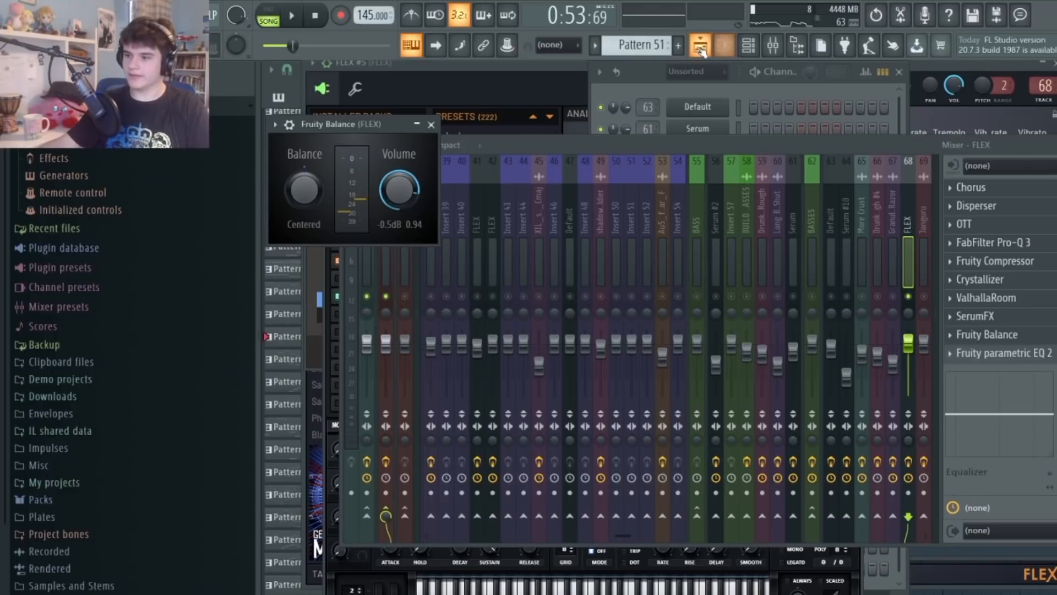
# Play Track 31 in the playlist from bar 41, unmute Track 29 and play both tracks together
pyautogui.click(699, 45)
pyautogui.moveTo(834, 101); pyautogui.dragTo(914, 102)
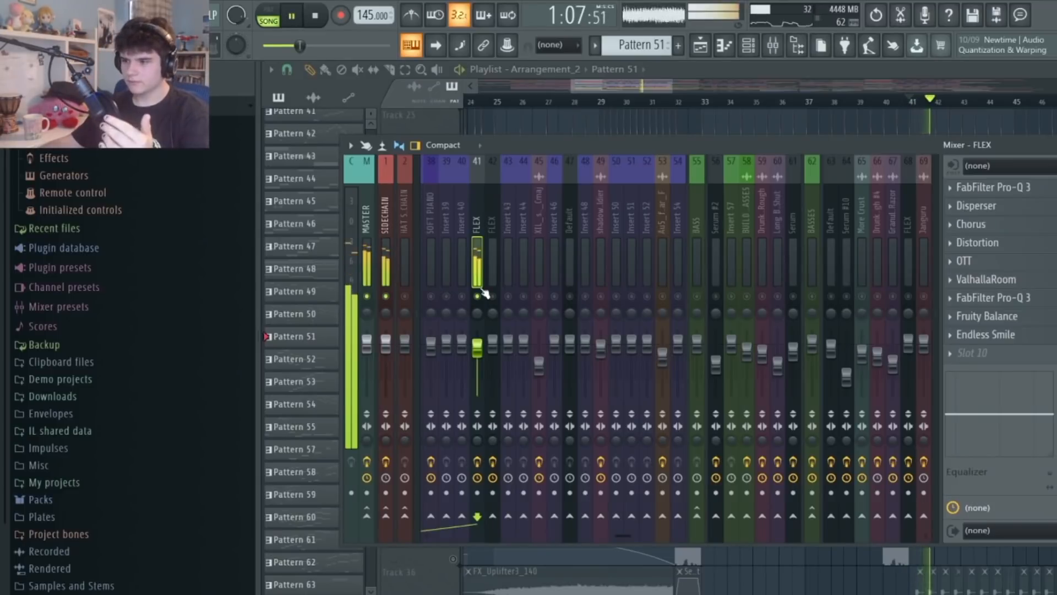
pyautogui.click(699, 45)
pyautogui.press('space')
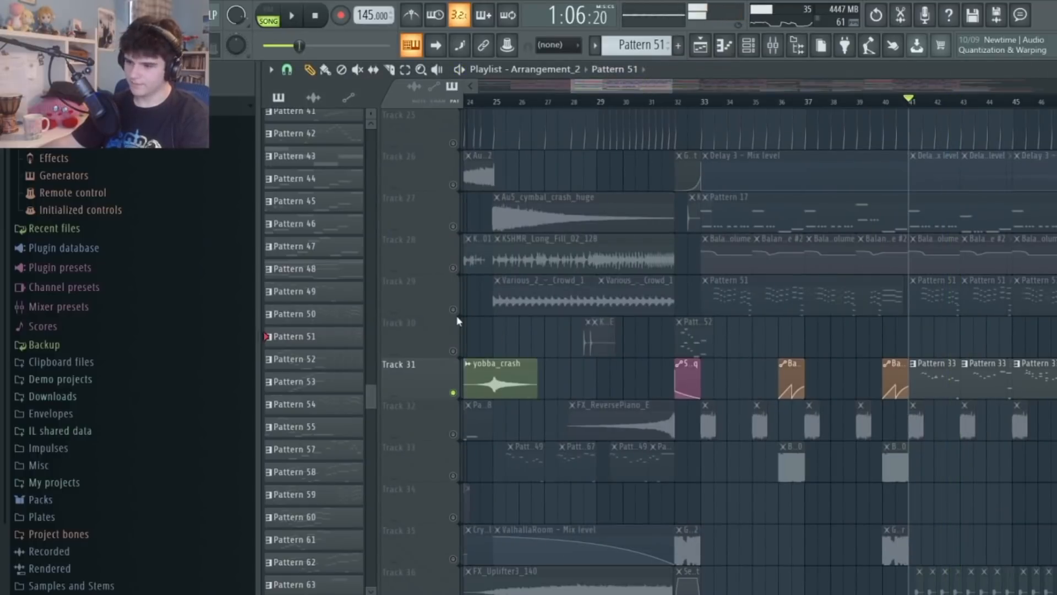
pyautogui.click(453, 310)
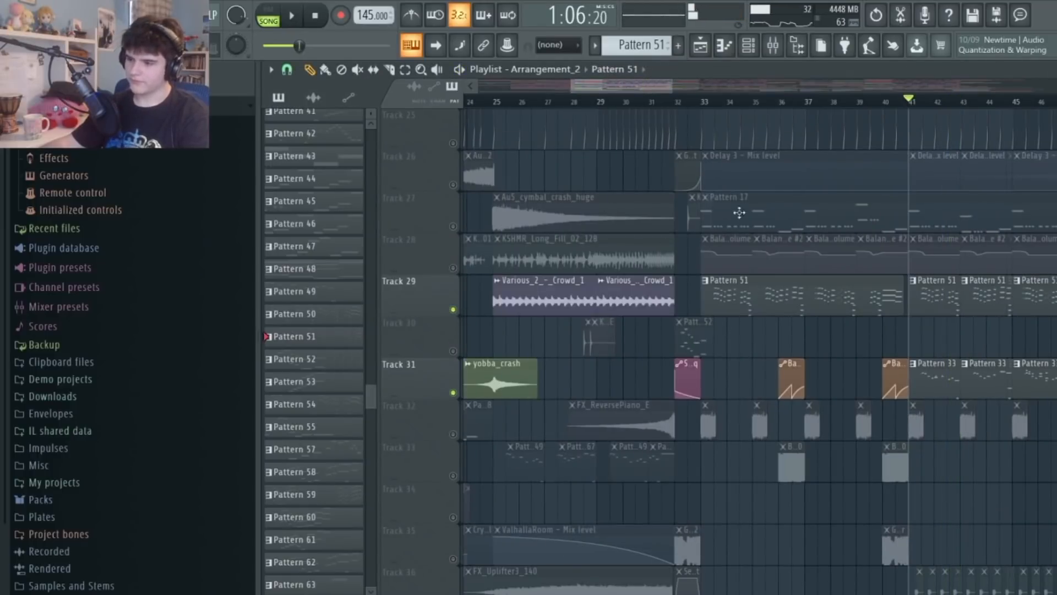
pyautogui.press('space')
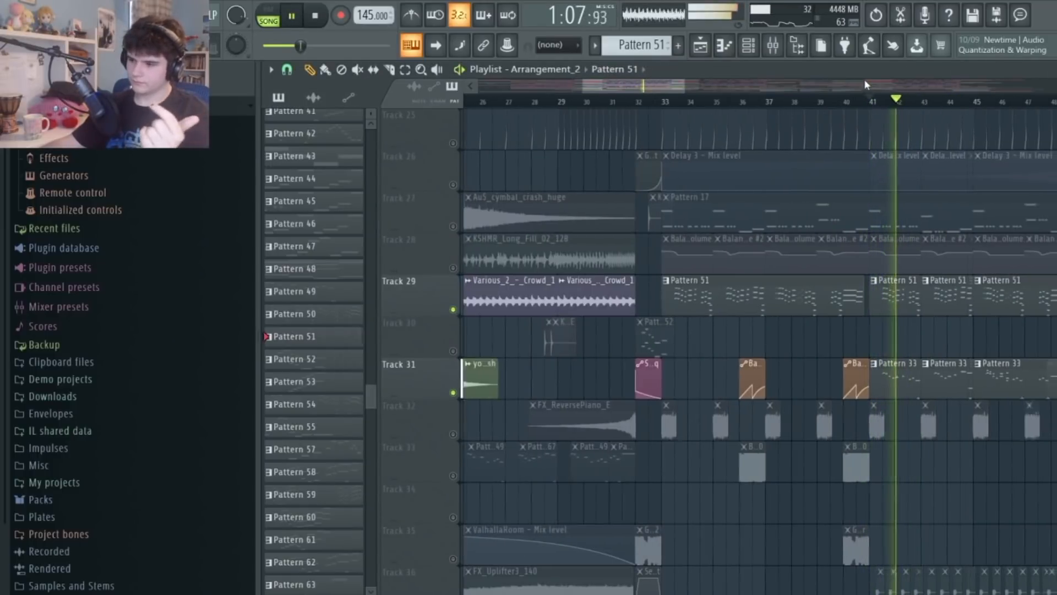
# Unmute all playlist tracks and examine the mixer levels while the full drop plays
pyautogui.click(454, 268)
pyautogui.rightClick(454, 268)
pyautogui.rightClick(454, 269)
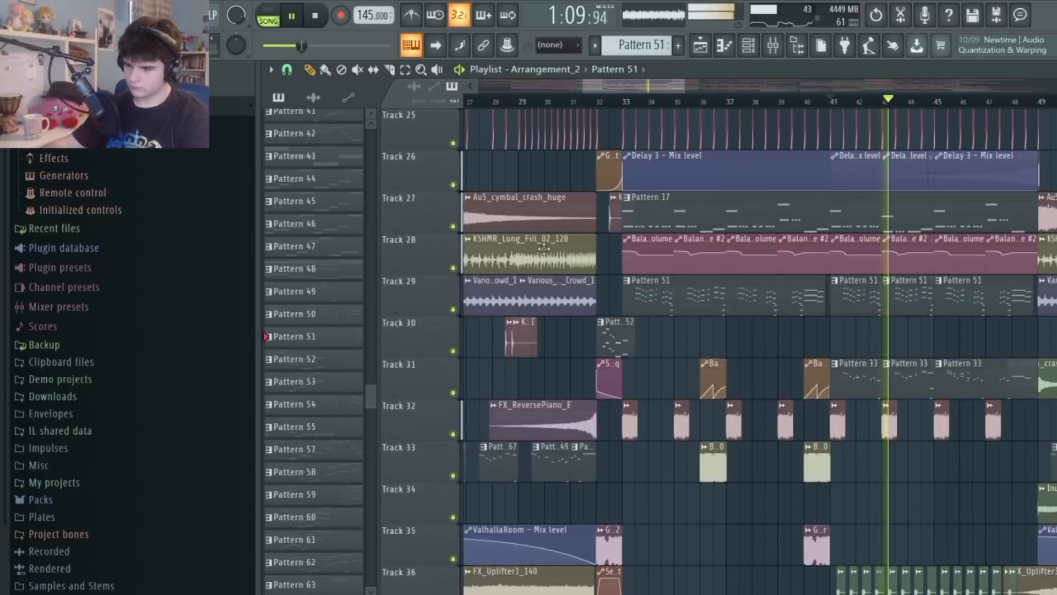
pyautogui.click(773, 47)
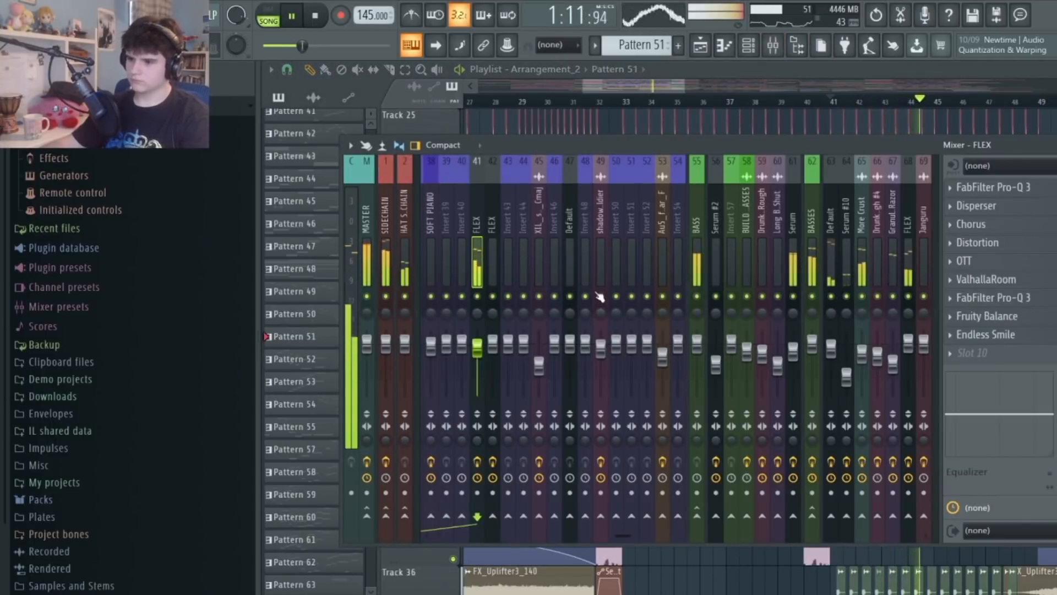
pyautogui.scroll(-3, 746, 102)
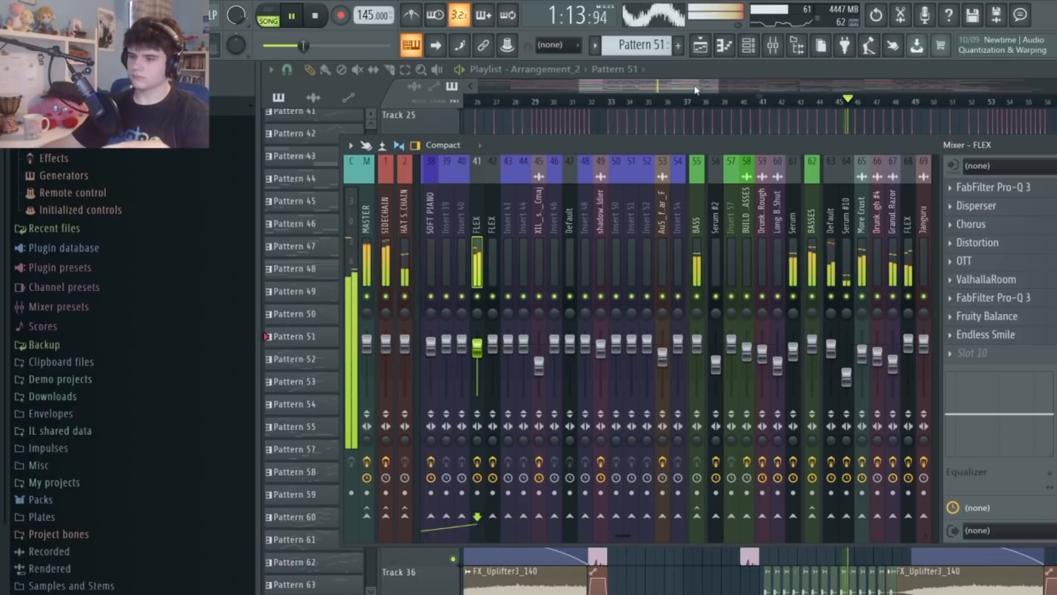
# Set the playback position to bar 33 and play the full drop in the playlist
pyautogui.press('space')
pyautogui.click(599, 100)
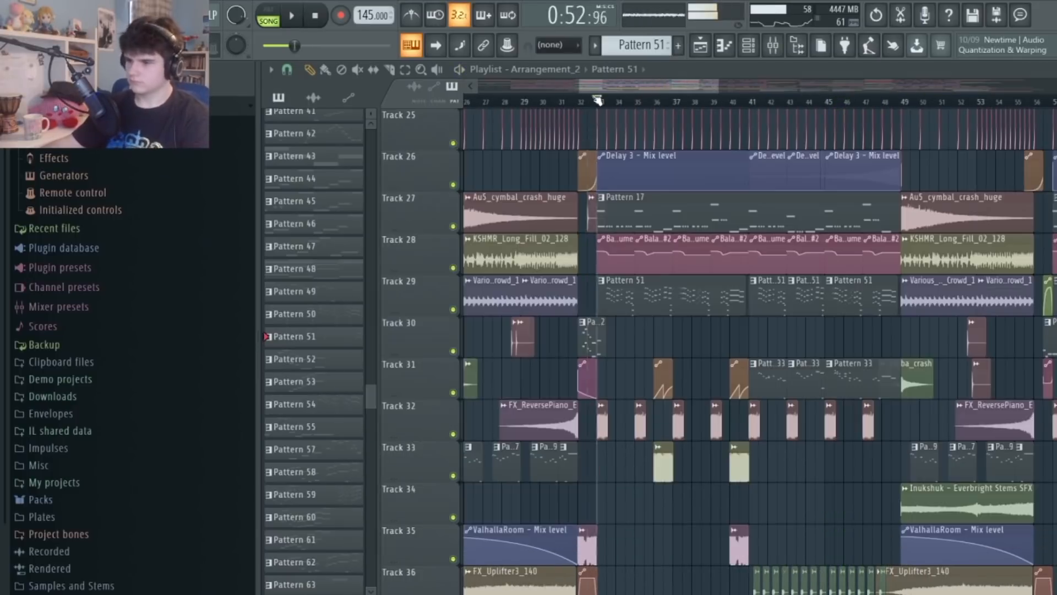
pyautogui.scroll(4, 594, 166)
pyautogui.press('space')
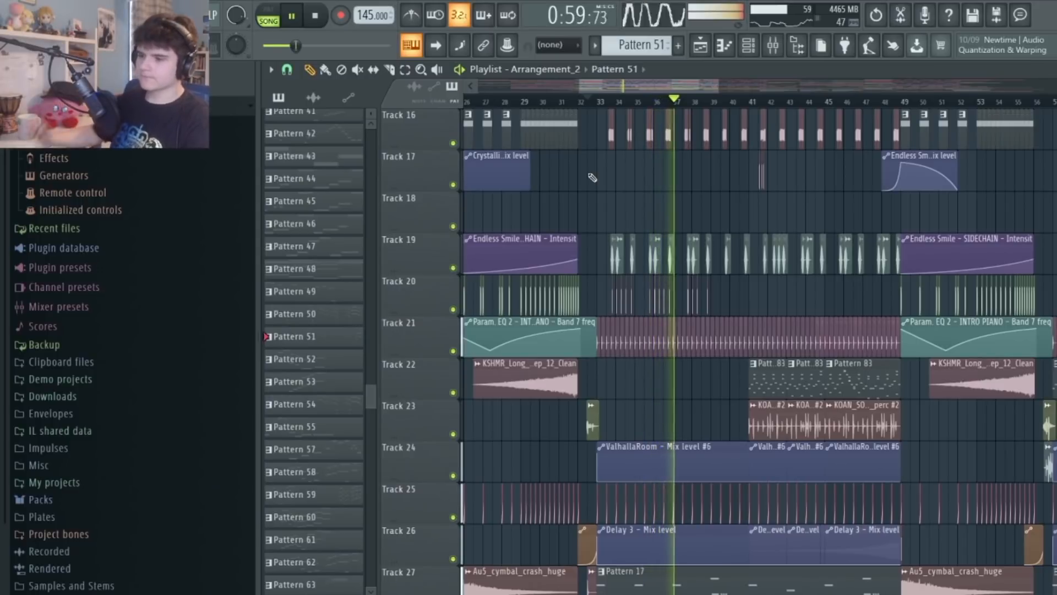
pyautogui.press('space')
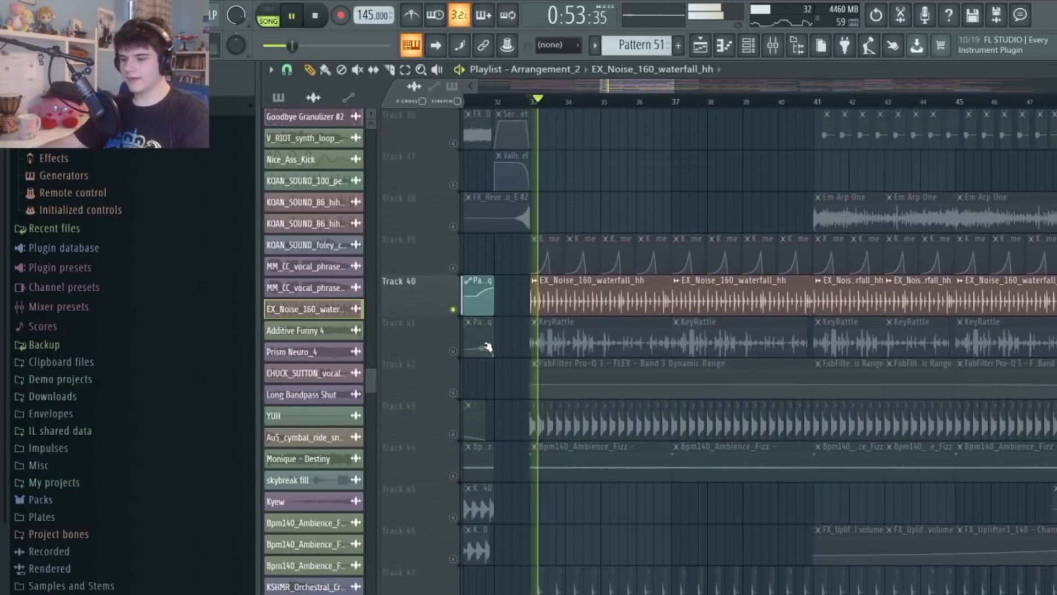
# Unmute the KeyRattle clips on Track 41 and their volume automation on Track 39, and play them with Track 40
pyautogui.click(452, 351)
pyautogui.press('space')
pyautogui.click(453, 267)
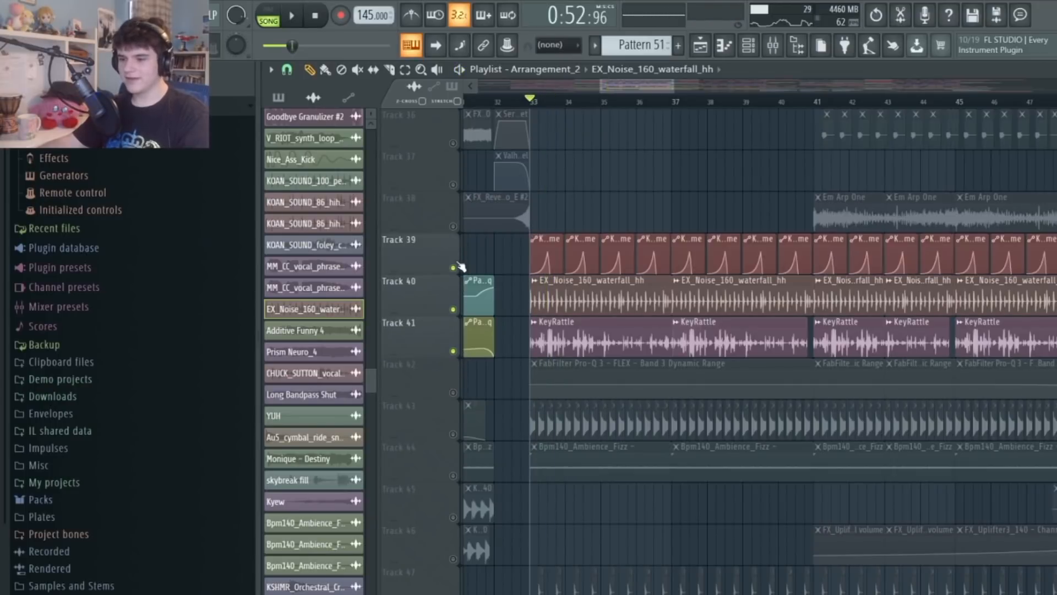
pyautogui.scroll(4, 542, 101)
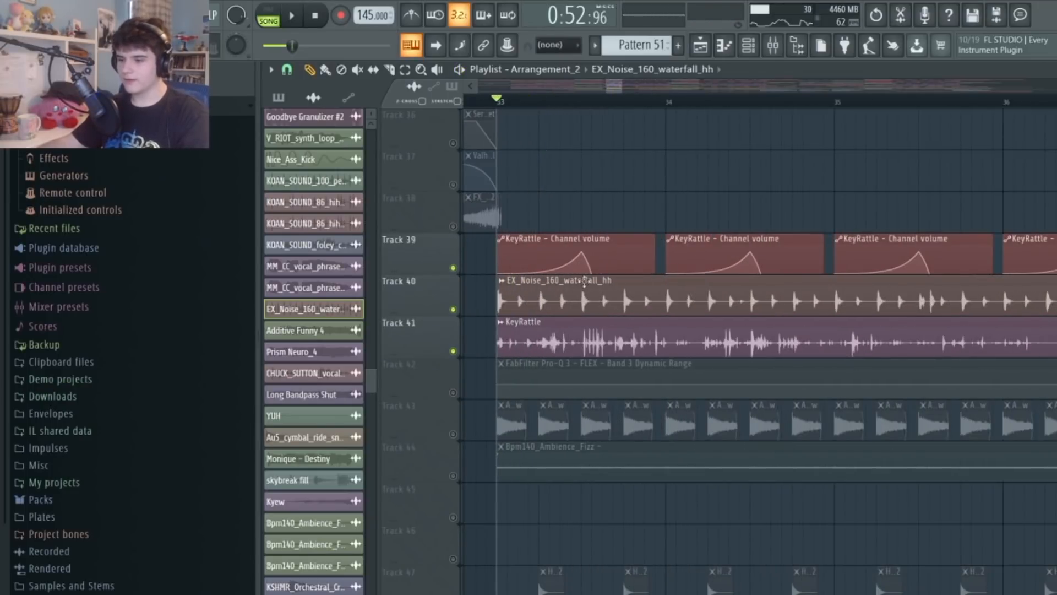
pyautogui.press('space')
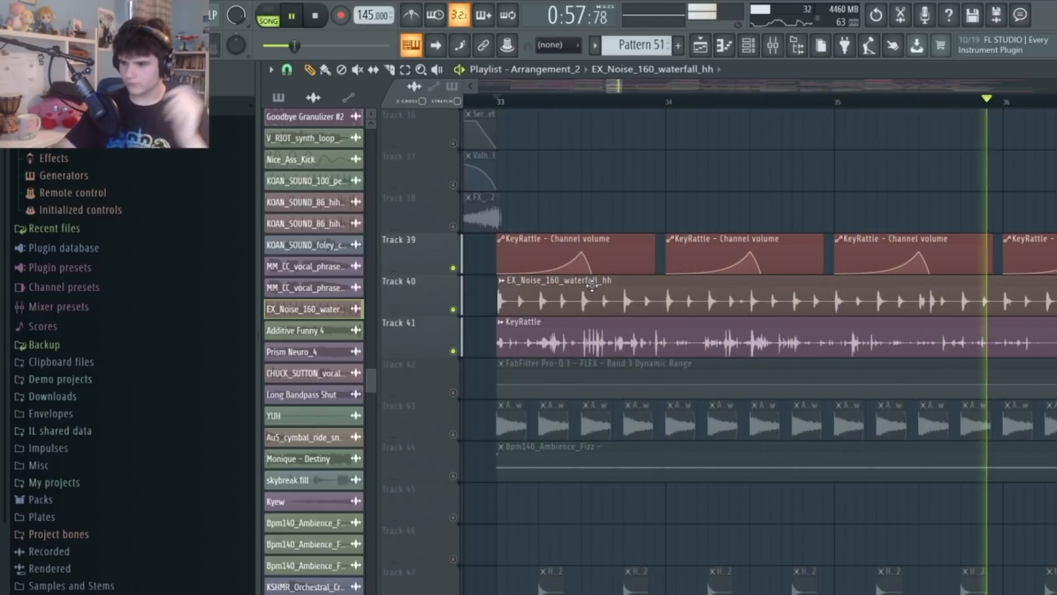
pyautogui.press('space')
# Unmute the Au5_cymbal_ride_snow clips on Track 43 and play them together with the noise and KeyRattle layers
pyautogui.scroll(-2, 528, 396)
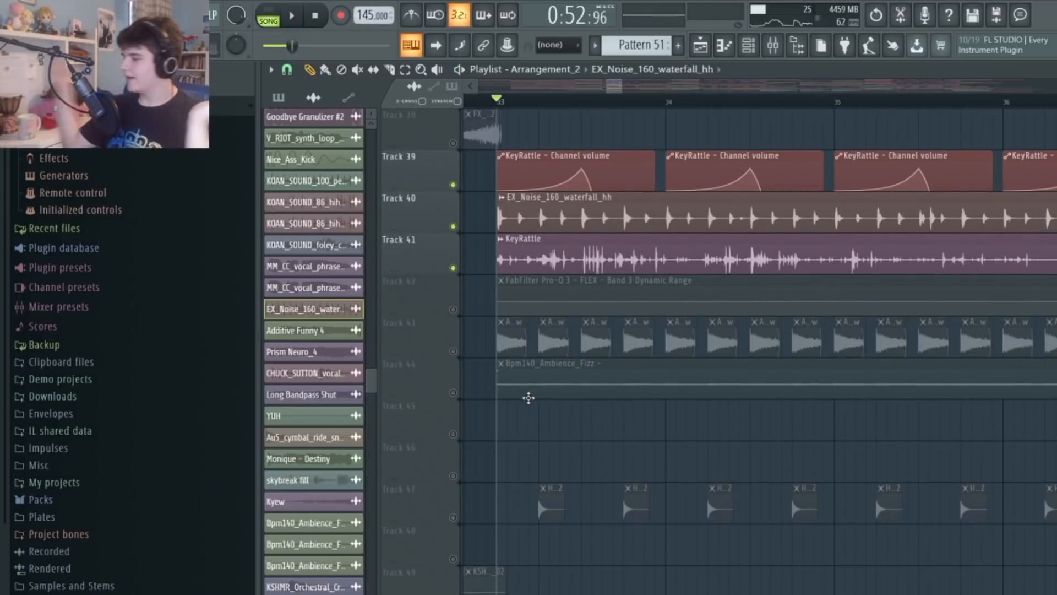
pyautogui.press('space')
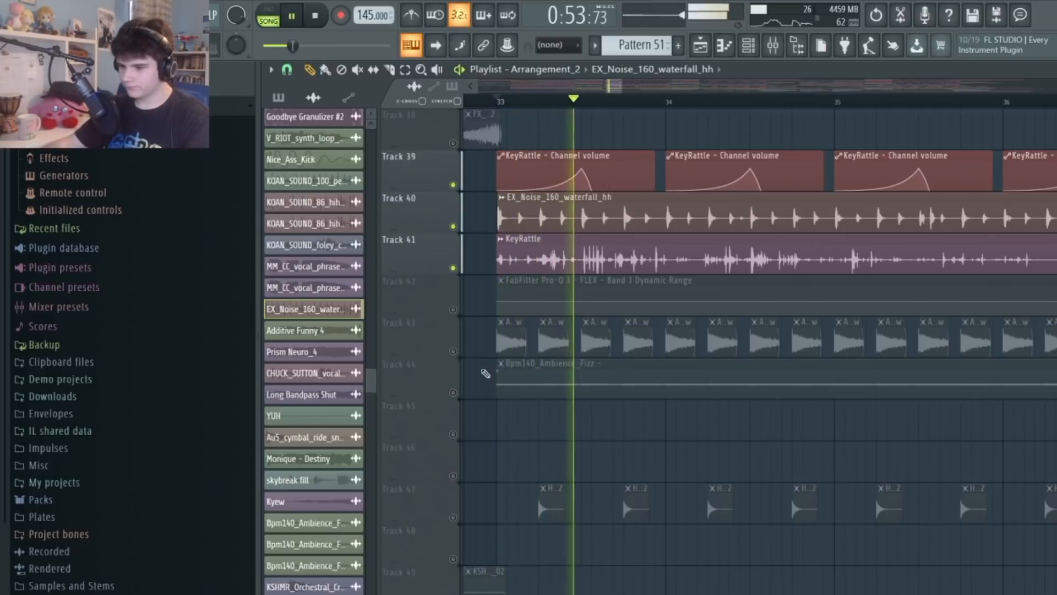
pyautogui.click(450, 351)
pyautogui.press('space')
pyautogui.press('space')
pyautogui.scroll(3, 533, 103)
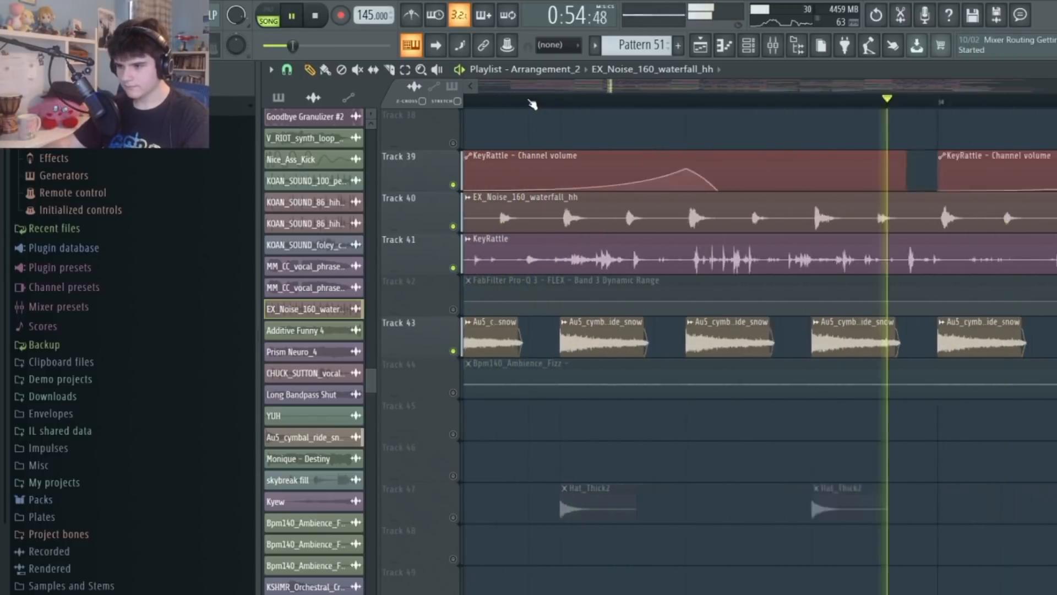
pyautogui.scroll(-5, 533, 104)
pyautogui.press('space')
pyautogui.scroll(4, 533, 104)
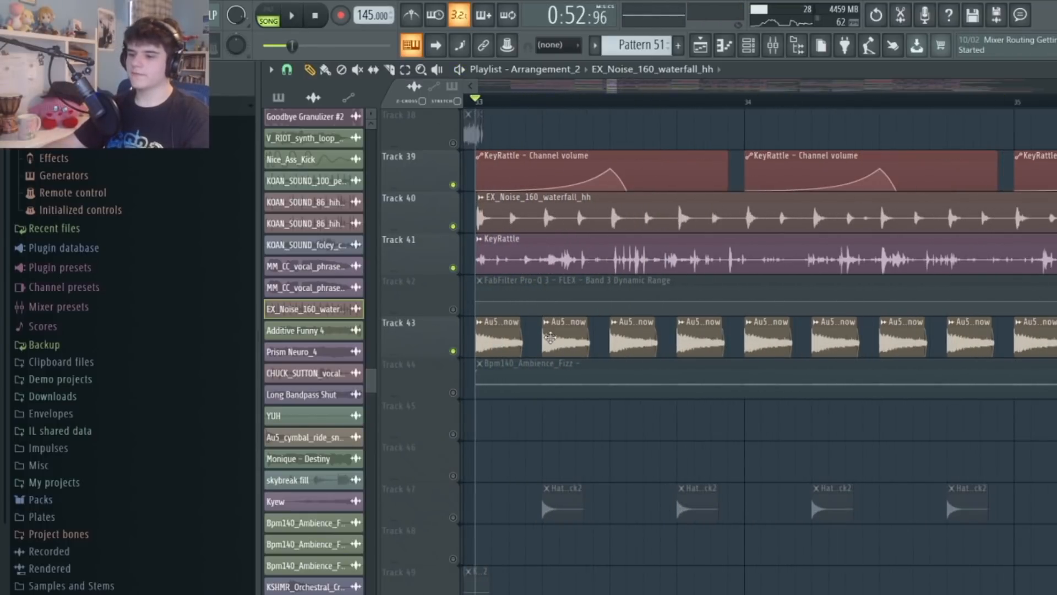
# Examine the sample settings of the Au5_cymbal_ride_snow and KeyRattle clips, playing the layers in between
pyautogui.doubleClick(550, 338)
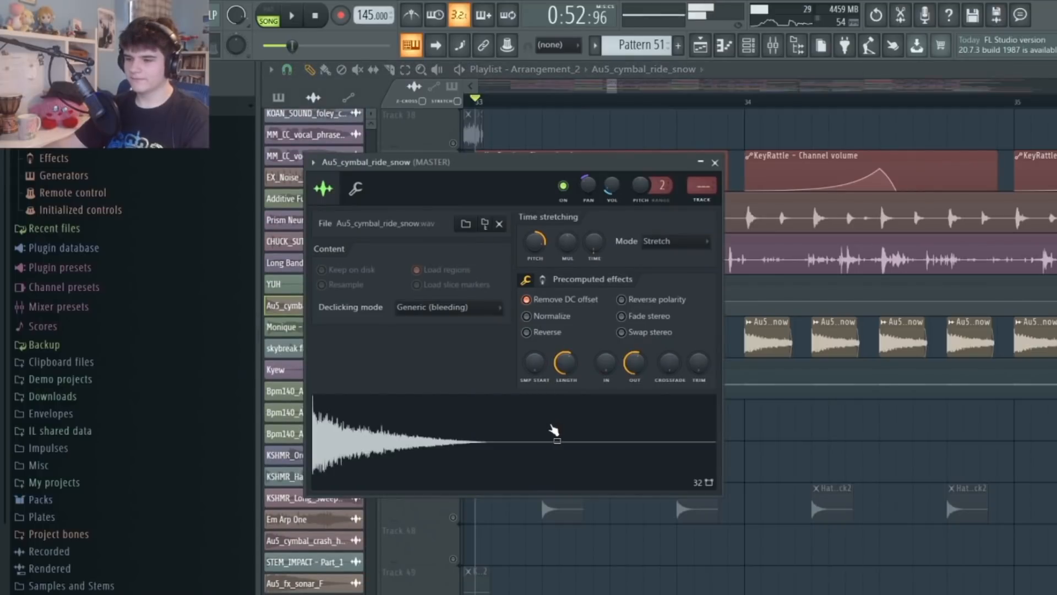
pyautogui.press('space')
pyautogui.press('Escape')
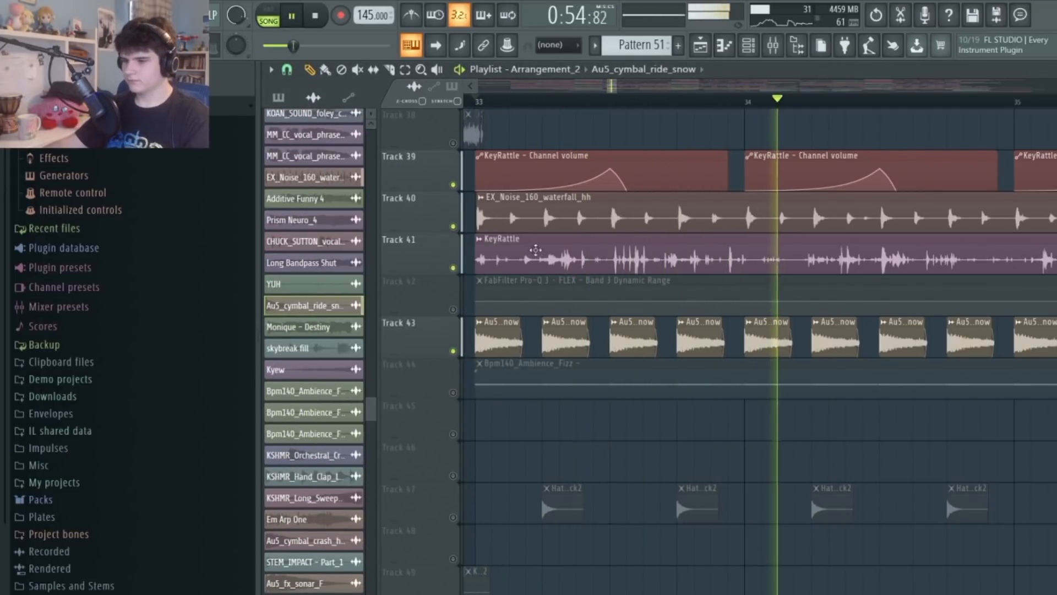
pyautogui.doubleClick(547, 227)
pyautogui.press('space')
pyautogui.doubleClick(913, 263)
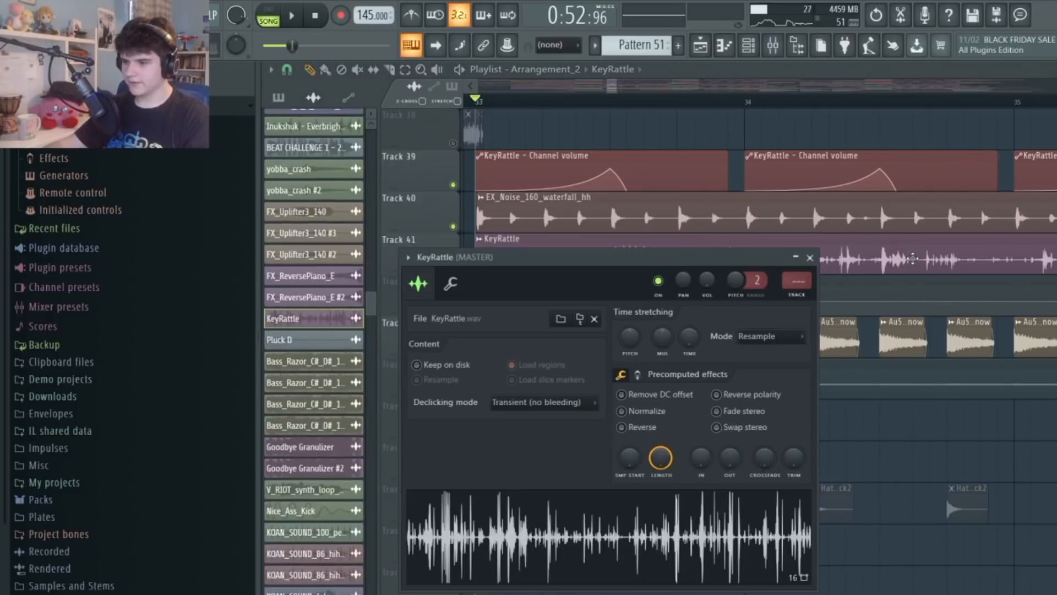
pyautogui.press('Escape')
# Reopen the sample settings of the Au5_cymbal_ride_snow clip on Track 43 and close them
pyautogui.scroll(-7, 536, 438)
pyautogui.scroll(7, 524, 425)
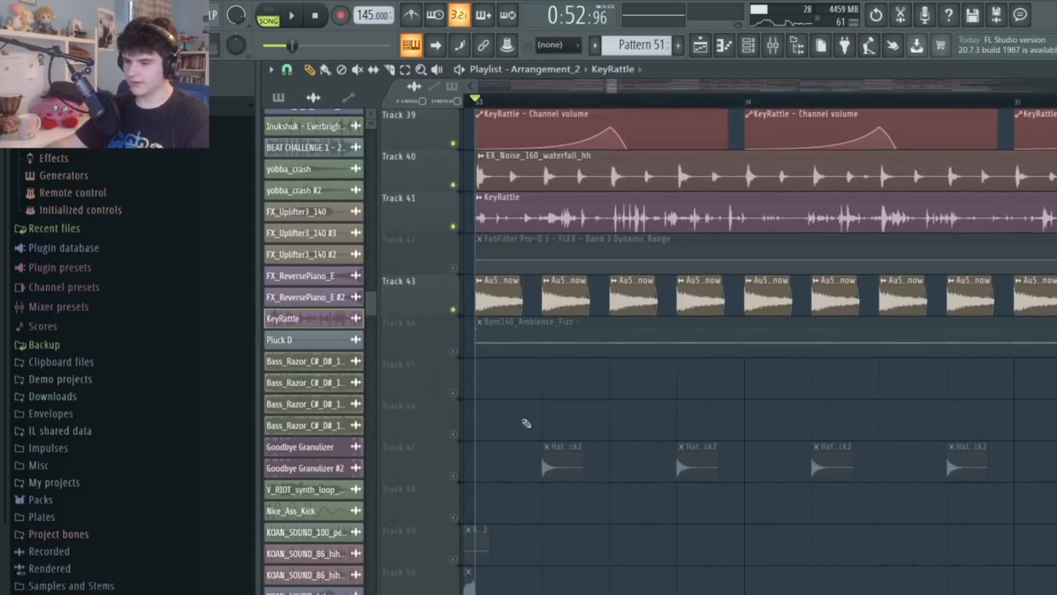
pyautogui.doubleClick(485, 330)
pyautogui.press('Escape')
pyautogui.scroll(-7, 743, 426)
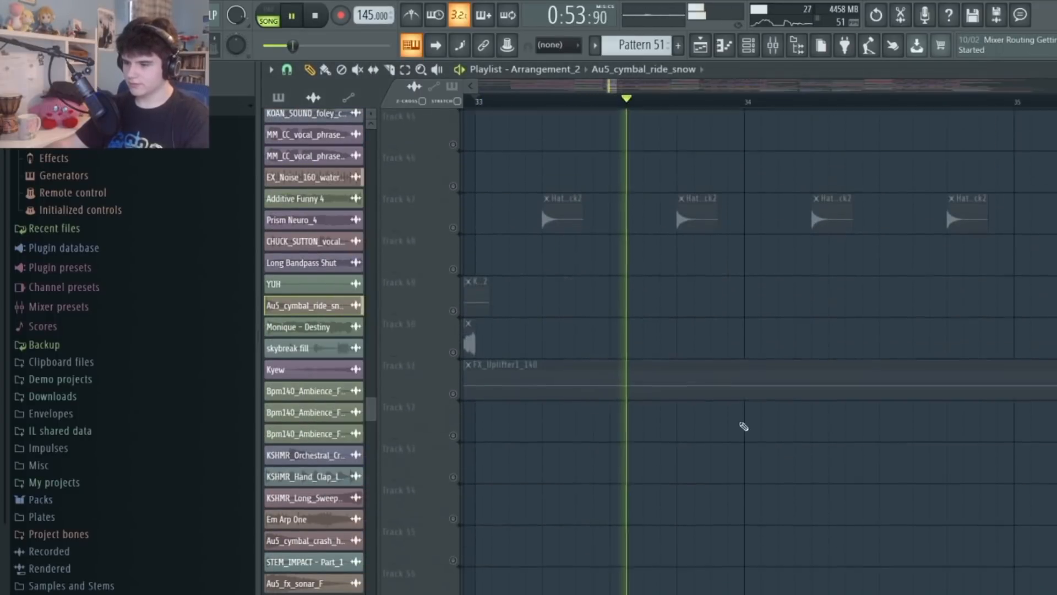
# Open the sample settings of the first Hat_Thick2 clip on Track 47 and close them
pyautogui.scroll(4, 710, 421)
pyautogui.scroll(1, 606, 448)
pyautogui.doubleClick(548, 419)
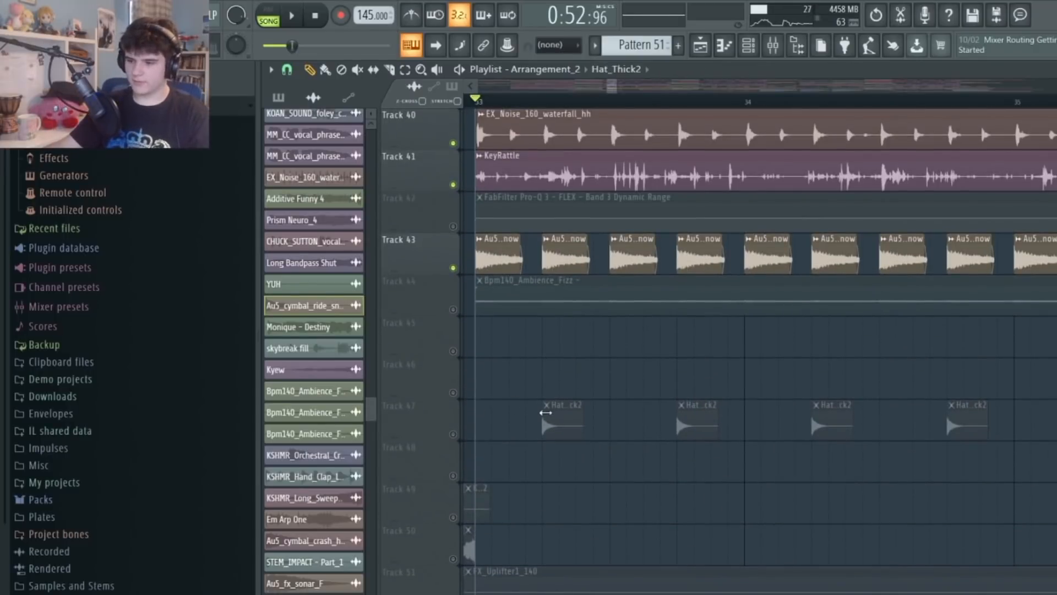
pyautogui.press('Escape')
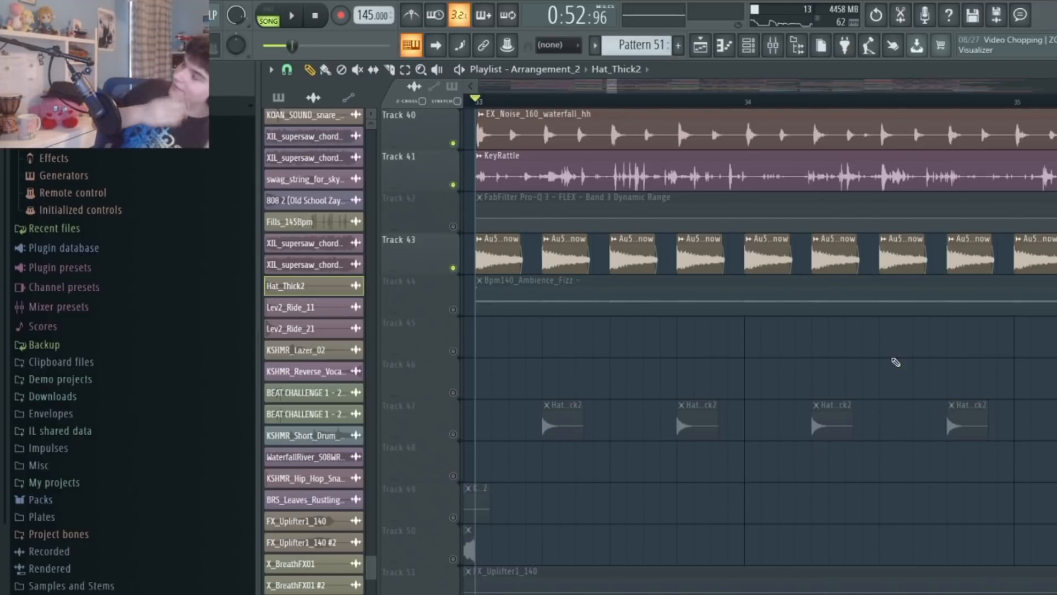
# Play the noise, KeyRattle and ride layers from bar 33 while locating the Closed Hat clips on Track 21
pyautogui.press('space')
pyautogui.press('space')
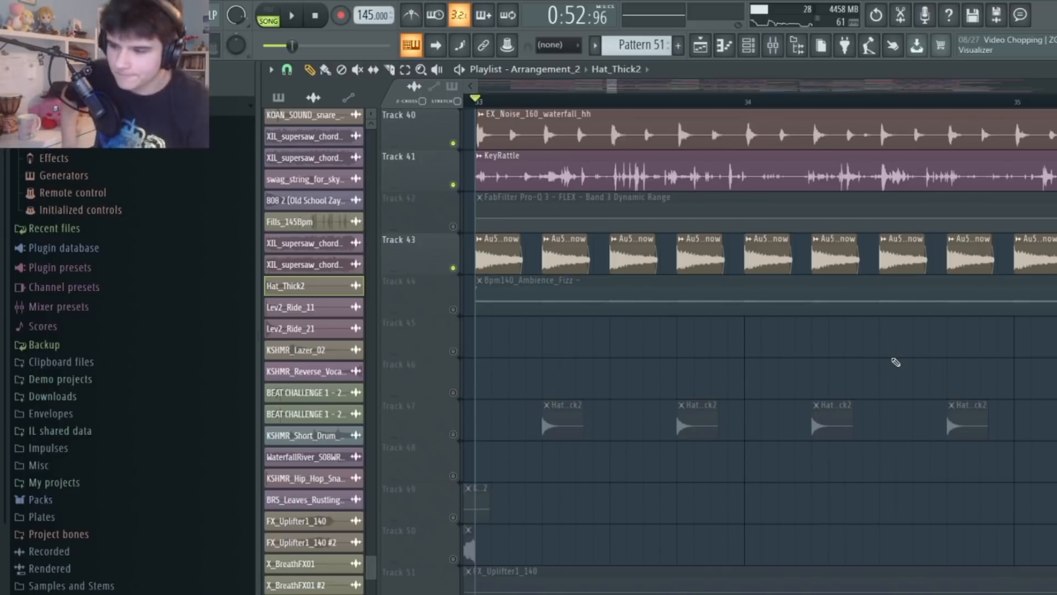
pyautogui.press('space')
pyautogui.scroll(10, 523, 160)
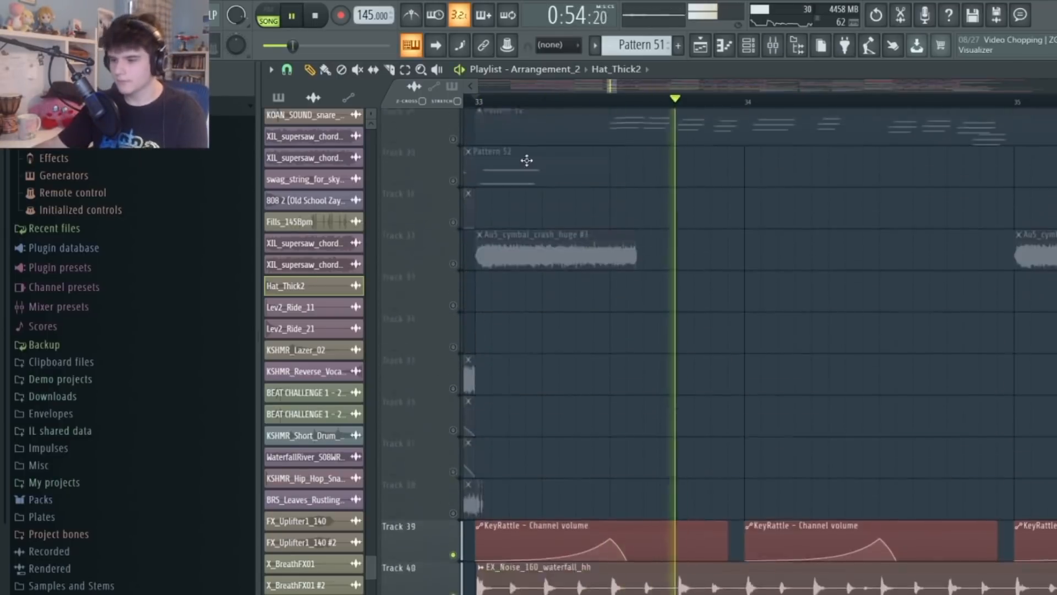
pyautogui.press('space')
pyautogui.press('space')
pyautogui.scroll(9, 492, 551)
pyautogui.press('space')
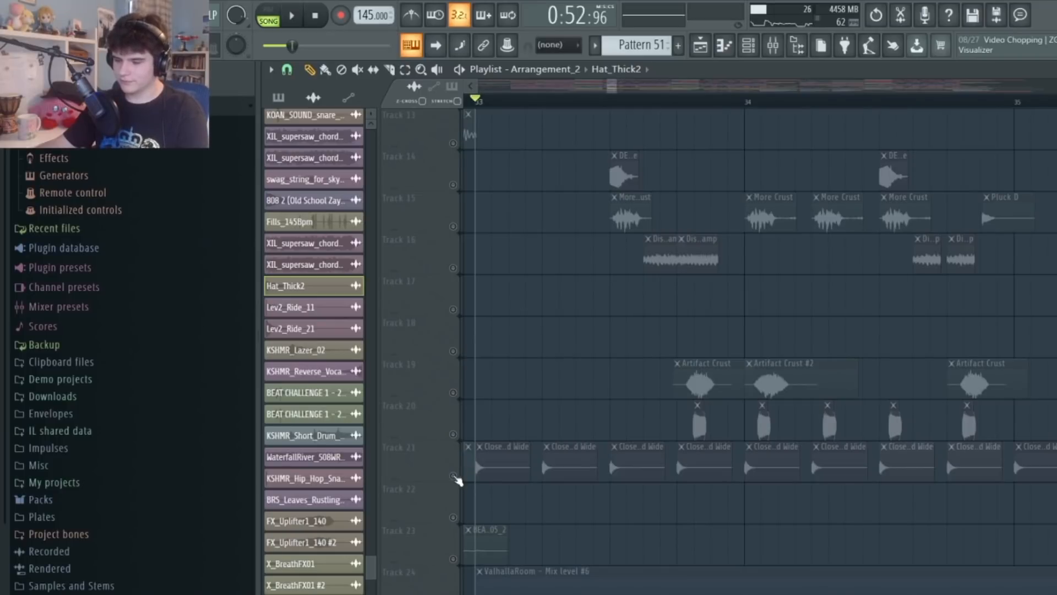
# Check the sample settings of the Closed Hat 005 Tight and Wide clips on Track 21 and play that track soloed
pyautogui.doubleClick(470, 469)
pyautogui.press('Escape')
pyautogui.press('space')
pyautogui.scroll(-9, 807, 364)
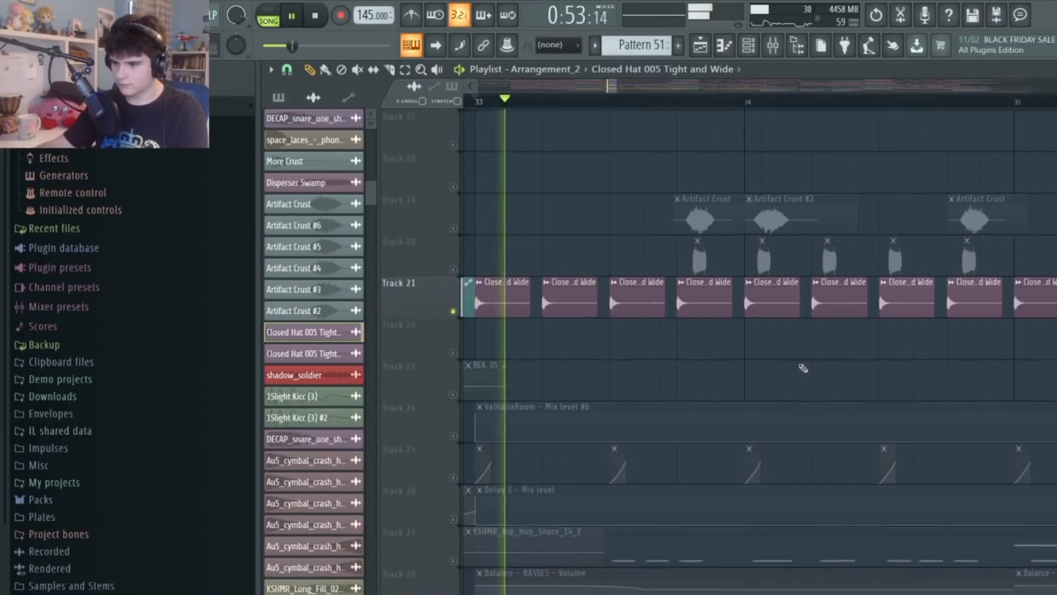
pyautogui.press('space')
pyautogui.press('space')
pyautogui.scroll(9, 566, 301)
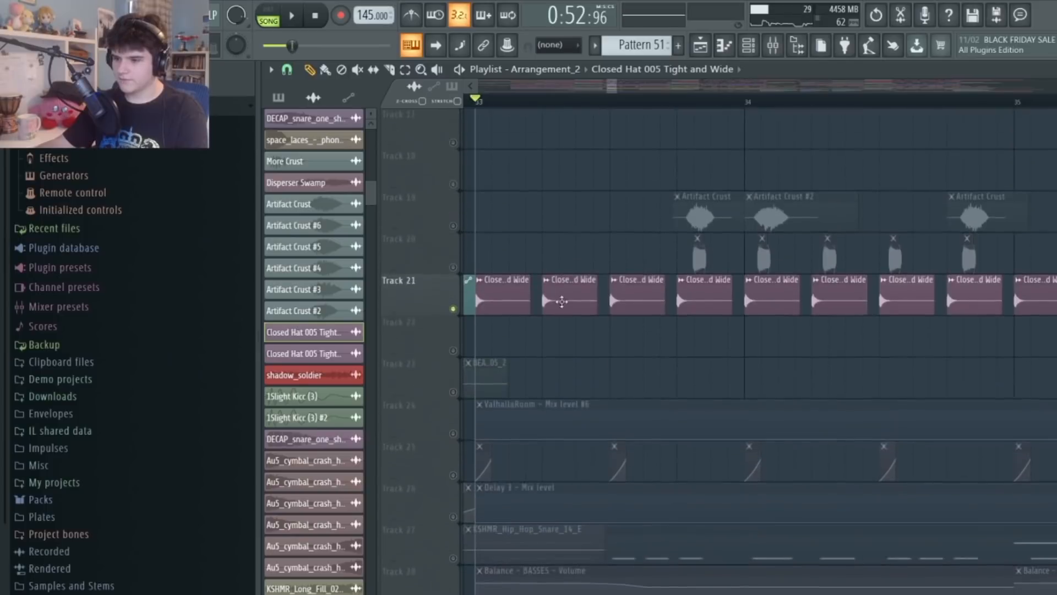
# Isolate the noise clip on Track 40 and unmute the KeyRattle, ride and Bpm140_Ambience_Fizz clips on Tracks 41, 43 and 44
pyautogui.scroll(-20, 545, 313)
pyautogui.scroll(-2, 500, 359)
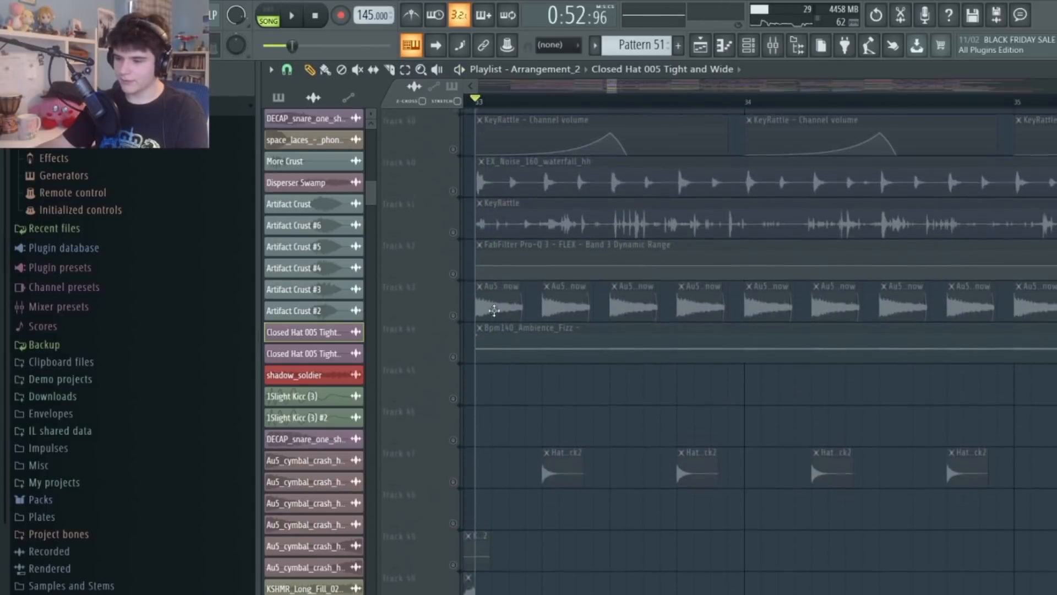
pyautogui.click(465, 234)
pyautogui.click(452, 268)
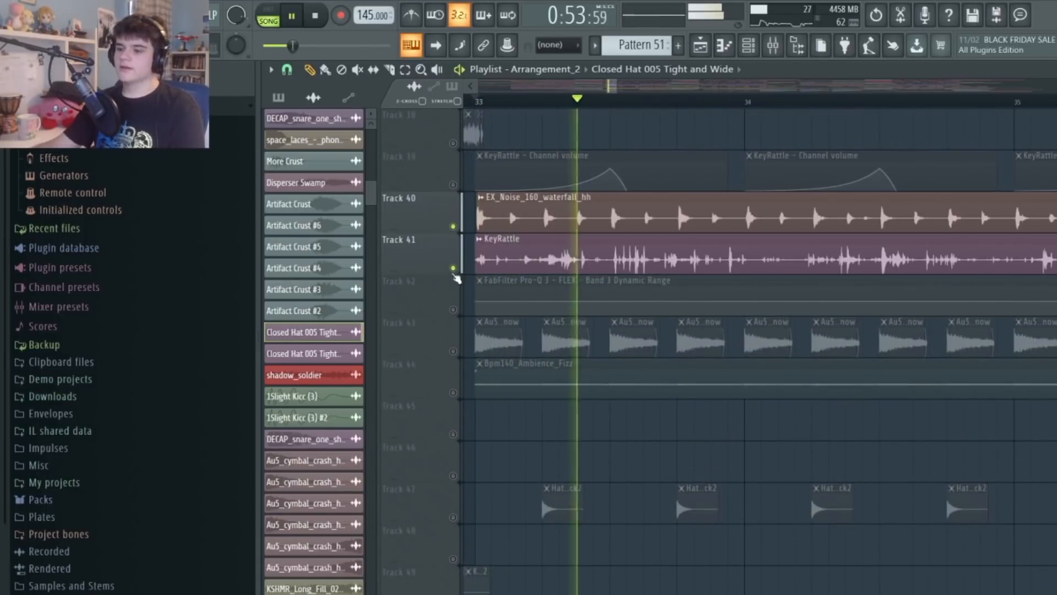
pyautogui.press('space')
pyautogui.click(453, 351)
pyautogui.click(455, 391)
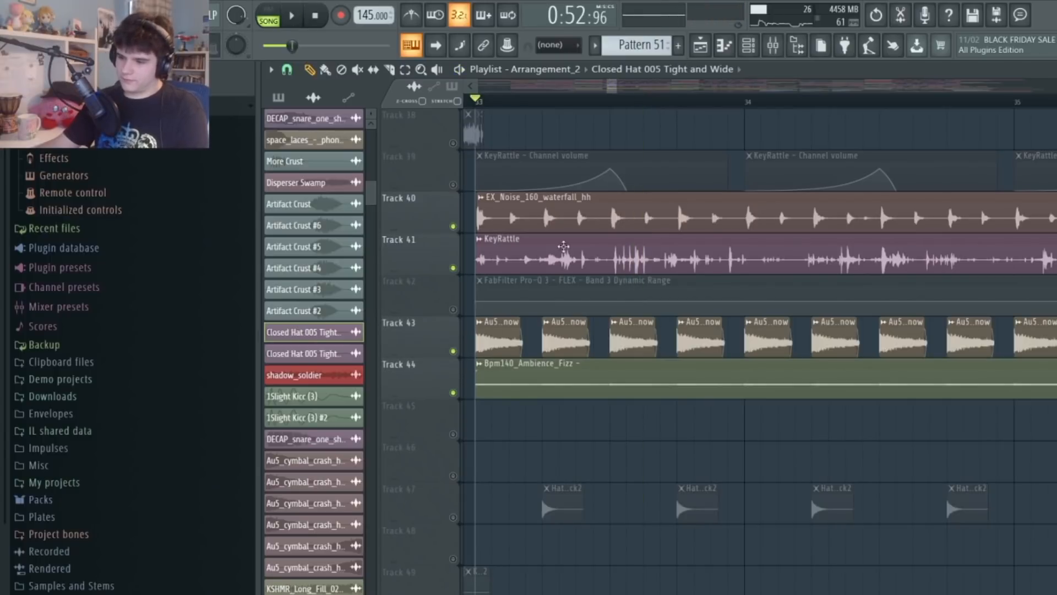
# Examine the sample settings of the EX_Noise_160_waterfall_hh clip on Track 40 while the isolated layers play
pyautogui.doubleClick(575, 217)
pyautogui.press('space')
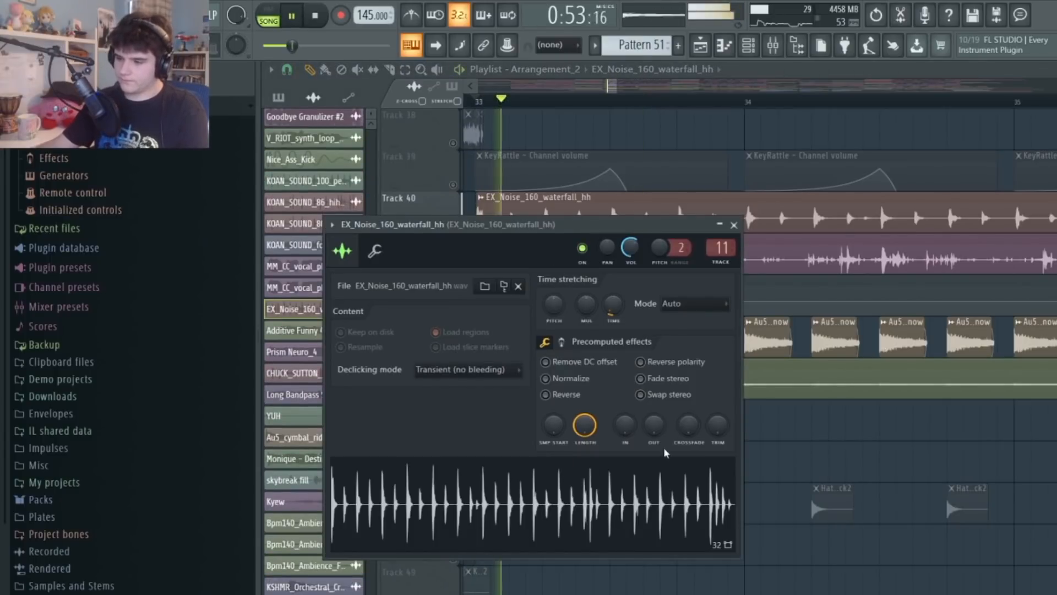
pyautogui.press('Escape')
pyautogui.scroll(-1, 550, 463)
# Unmute the Hat_Thick2 clips on Track 47 and play them with the noise, KeyRattle, ride and ambience layers
pyautogui.press('space')
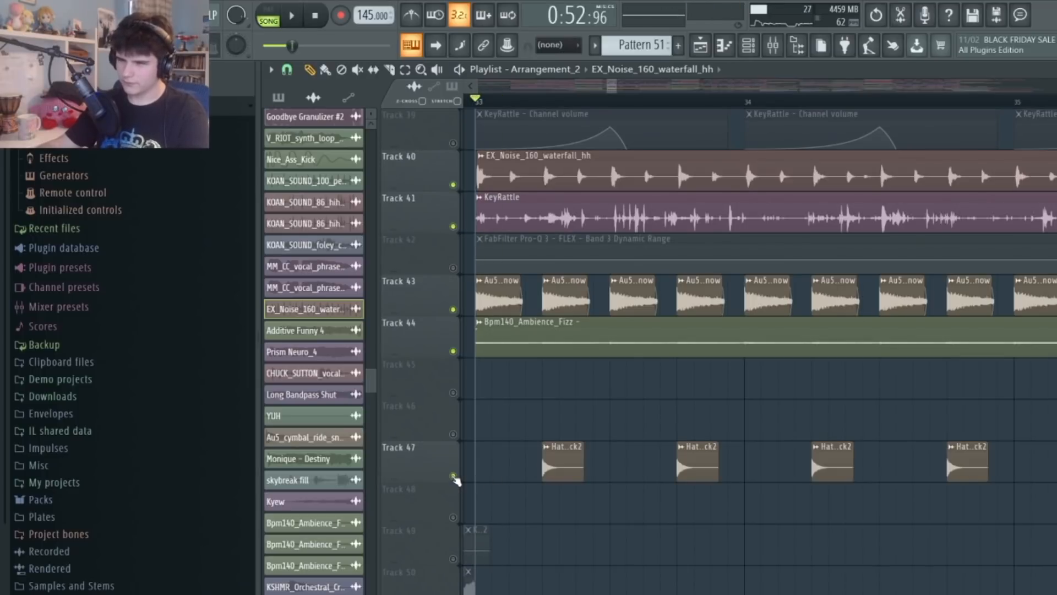
pyautogui.press('space')
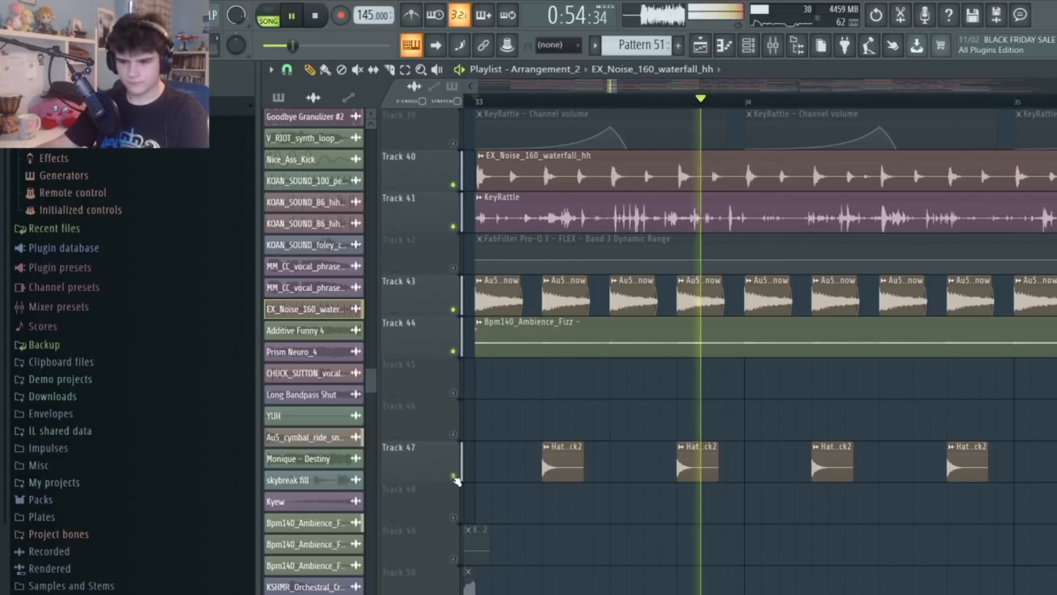
pyautogui.press('space')
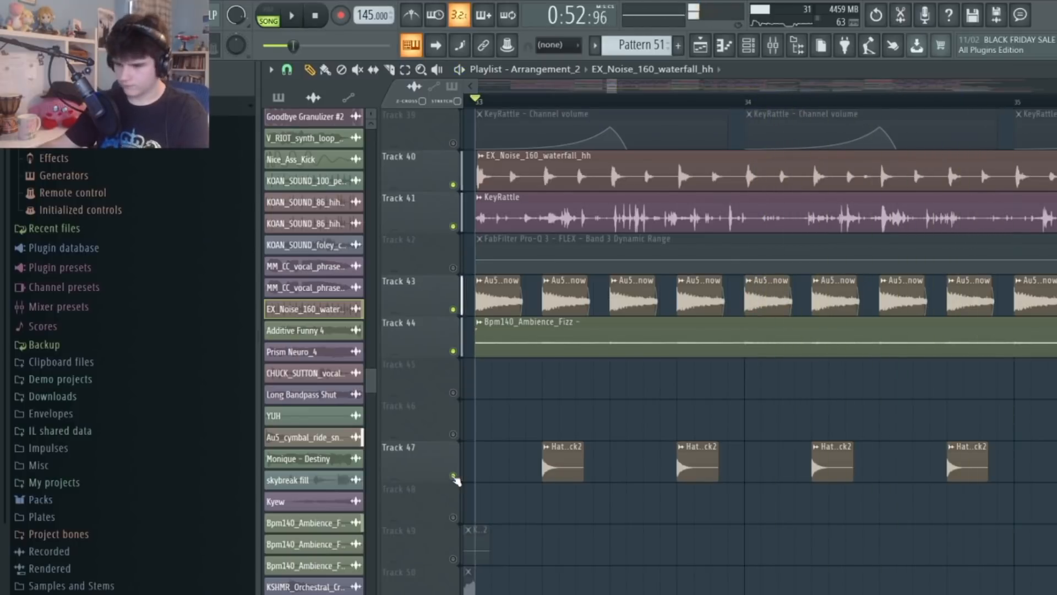
# Turn off the solo so the other tracks sound again, and play the full drop from bar 33
pyautogui.rightClick(454, 476)
pyautogui.scroll(13, 539, 432)
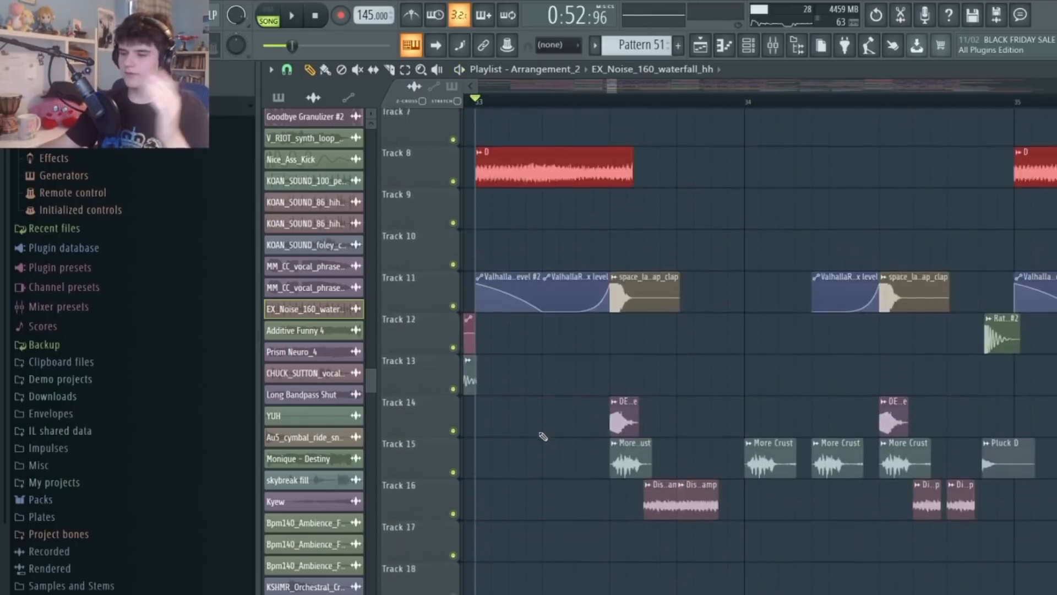
pyautogui.press('space')
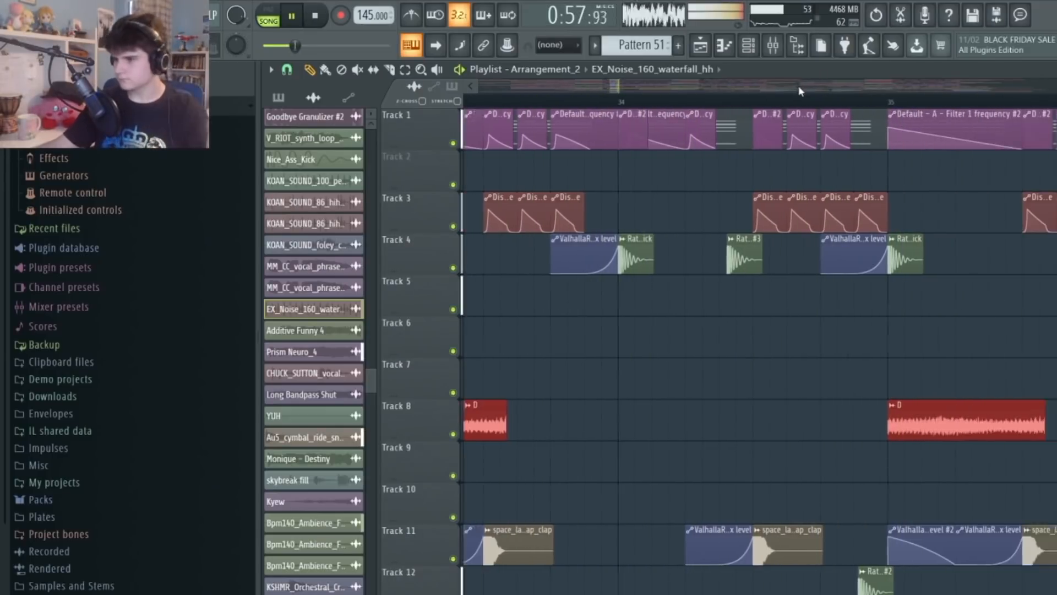
pyautogui.scroll(-4, 809, 100)
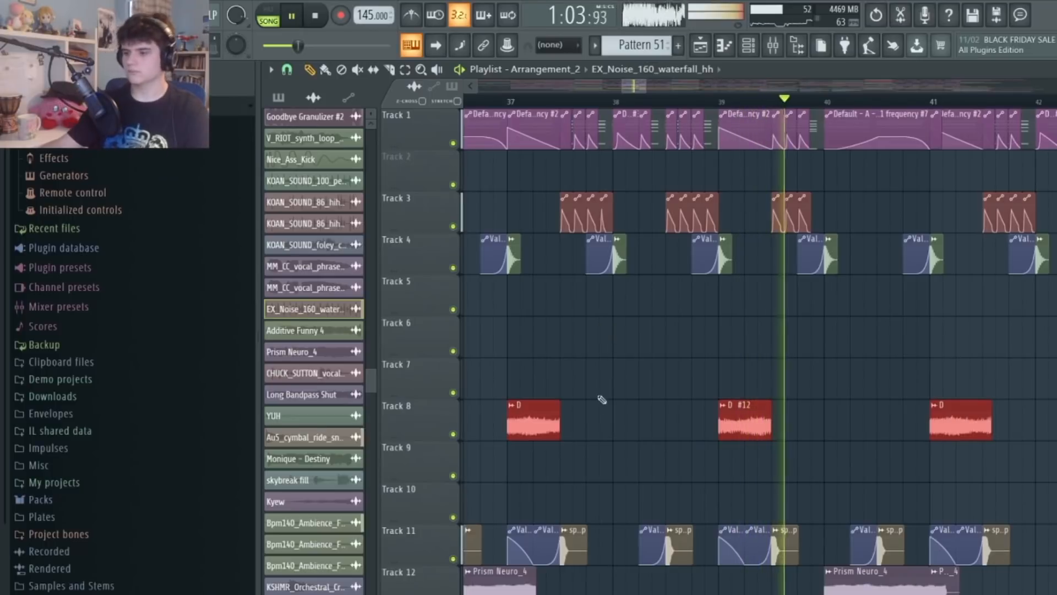
pyautogui.scroll(-2, 846, 233)
pyautogui.scroll(-1, 842, 225)
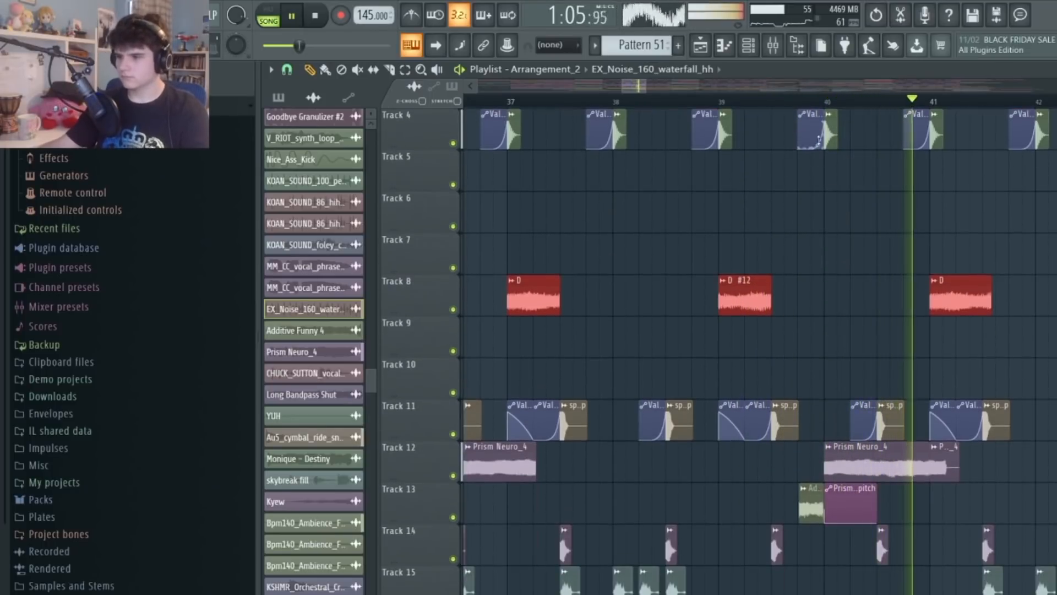
pyautogui.scroll(-2, 837, 215)
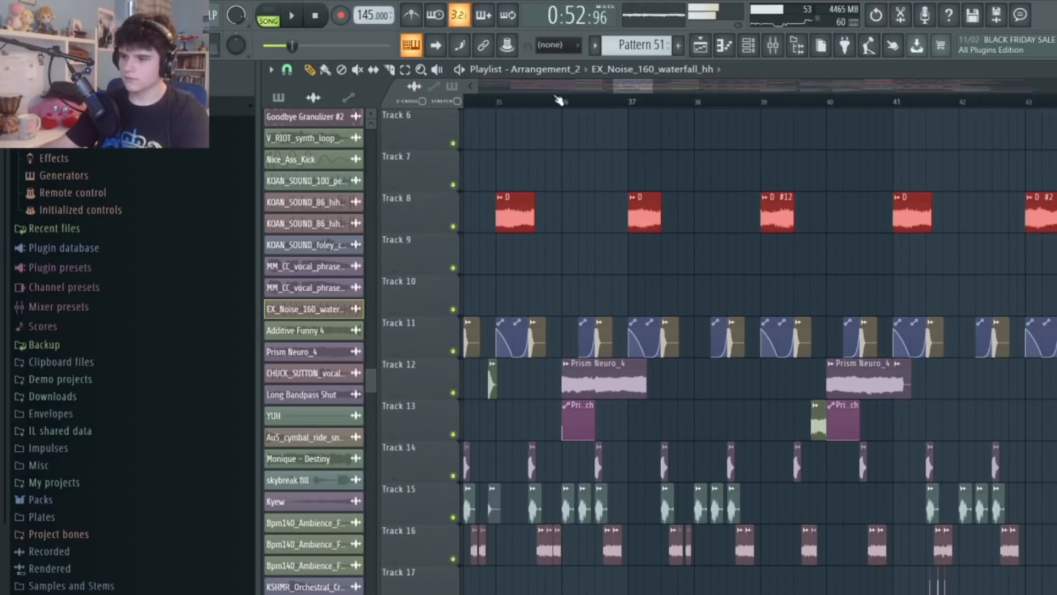
# Make a time selection over bar 36, loop its playback and deselect the clips inside it
pyautogui.click(579, 103)
pyautogui.moveTo(579, 103); pyautogui.dragTo(641, 112)
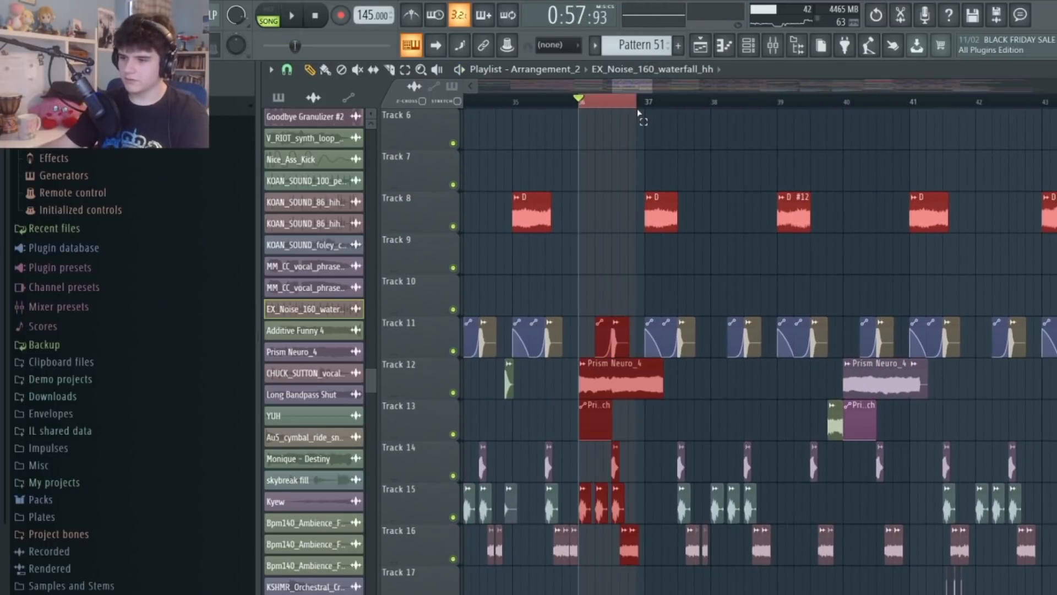
pyautogui.press('space')
pyautogui.scroll(5, 620, 113)
pyautogui.keyDown('ctrl'); pyautogui.scroll(4, 603, 165); pyautogui.keyUp('ctrl')
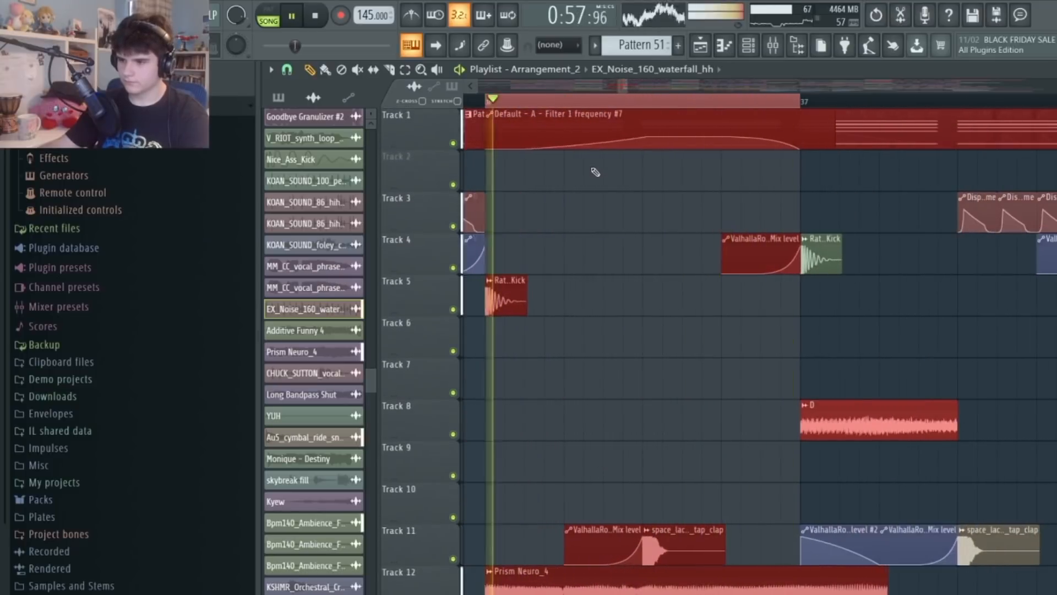
pyautogui.click(578, 163)
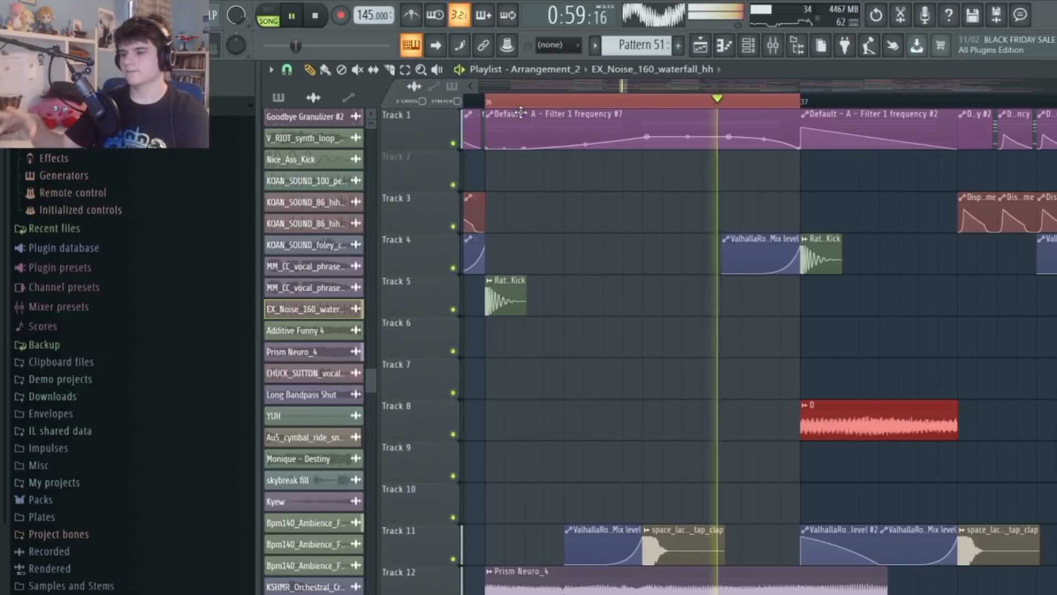
# Solo the Prism Neuro_4 clip on Track 12 and play it within the bar 36 loop
pyautogui.scroll(-2, 562, 154)
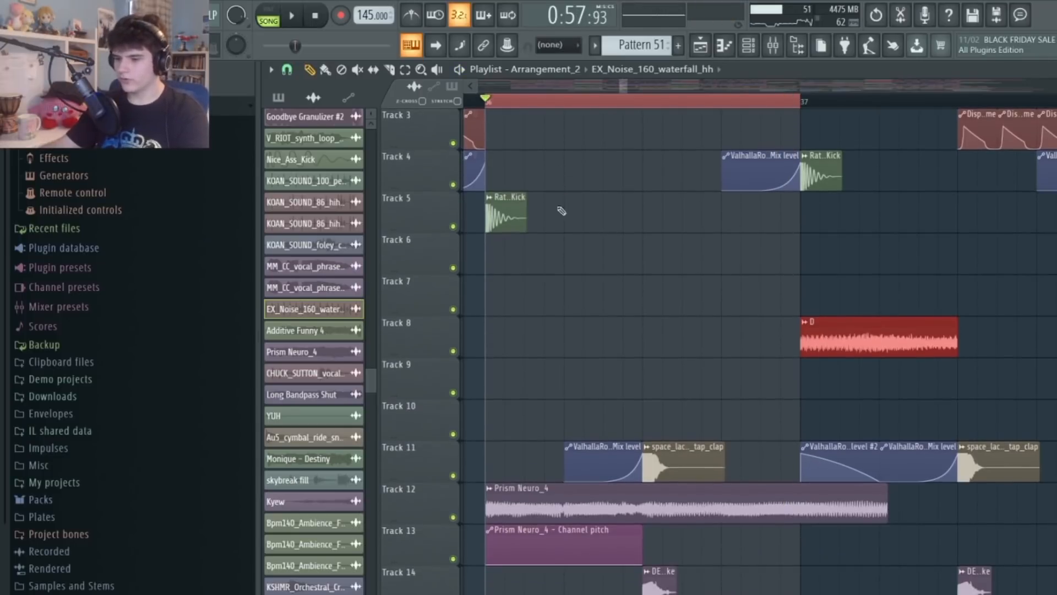
pyautogui.press('space')
pyautogui.rightClick(453, 517)
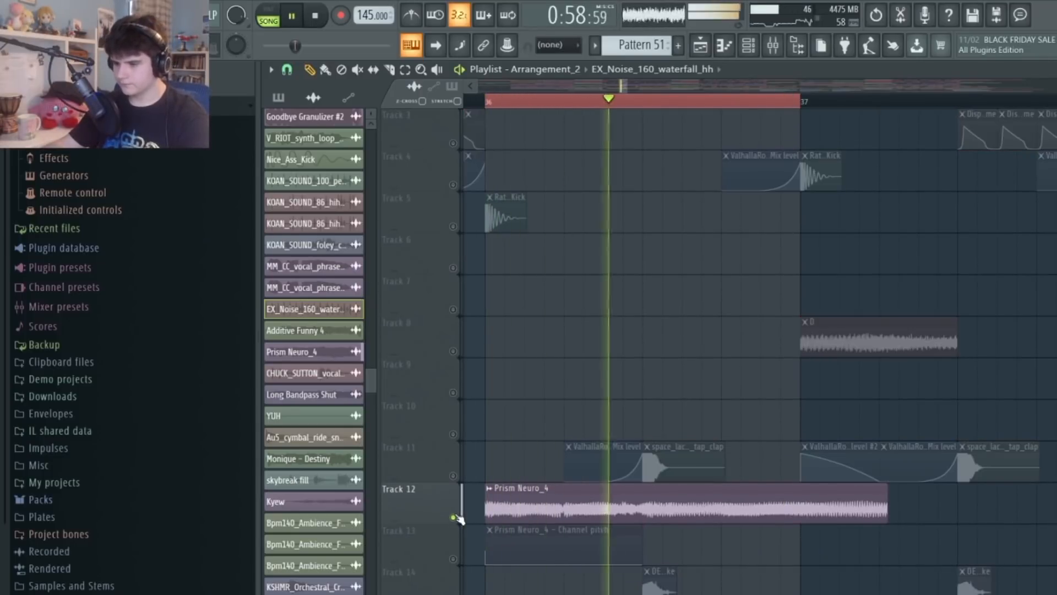
pyautogui.press('space')
pyautogui.scroll(-1, 458, 518)
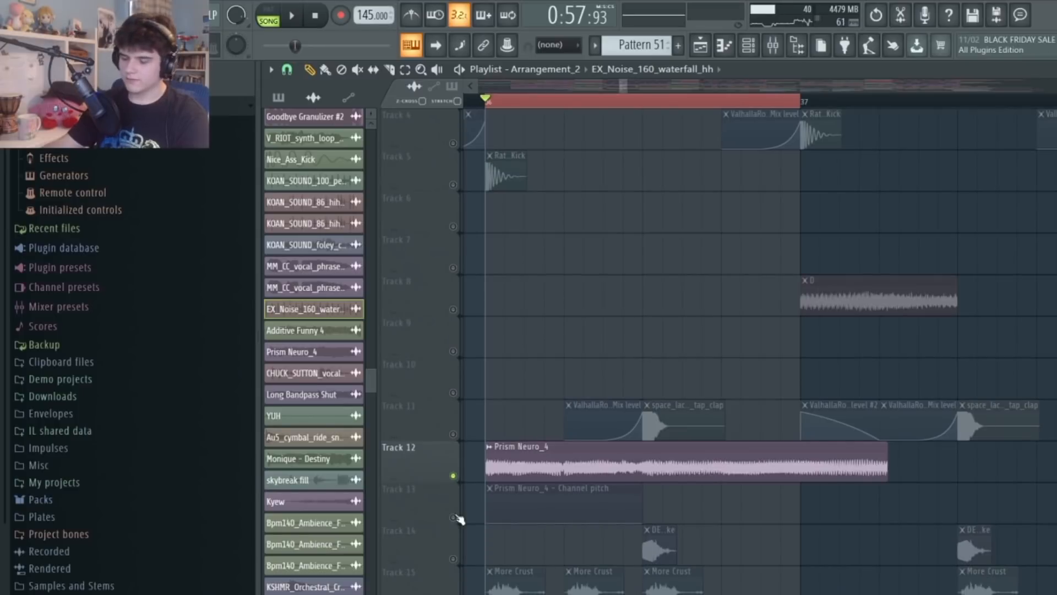
# Unmute the Prism Neuro_4 channel pitch automation on Track 13 and play it together with the clip on Track 12
pyautogui.click(454, 517)
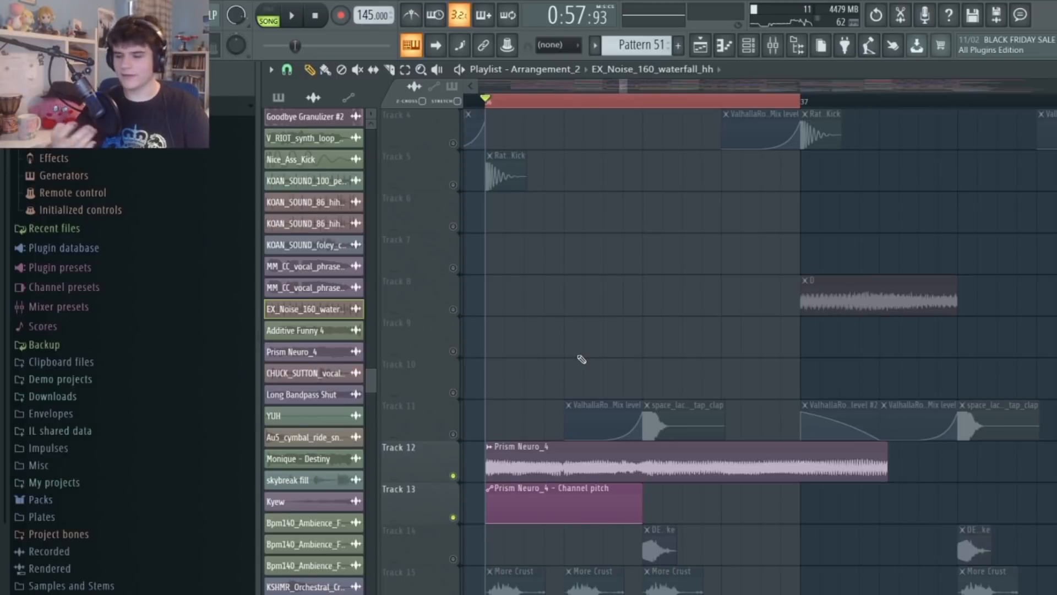
pyautogui.press('space')
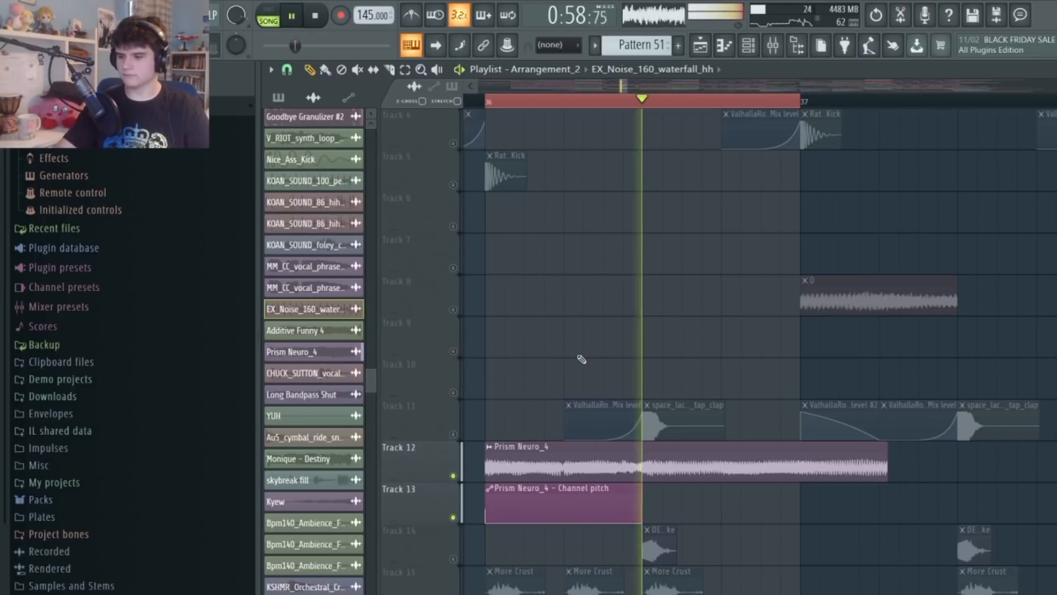
pyautogui.press('space')
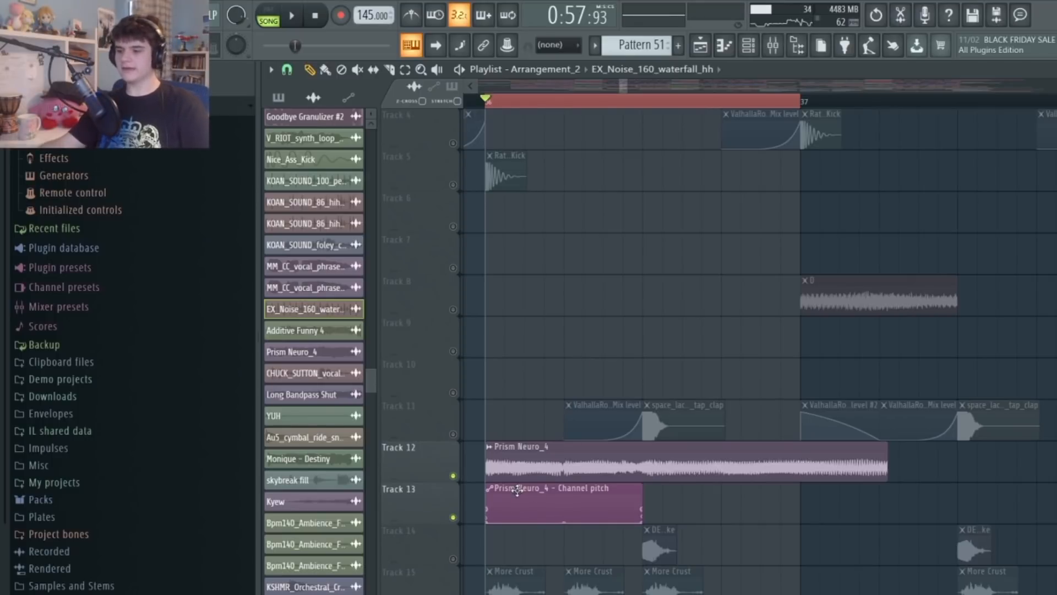
pyautogui.press('space')
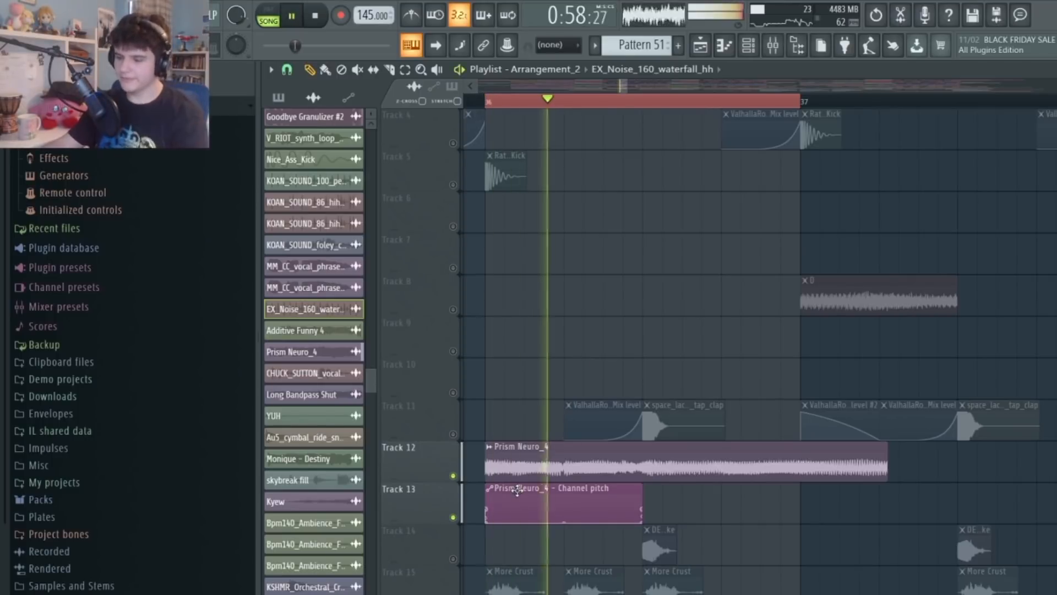
pyautogui.press('space')
# Examine the sample settings of the Prism Neuro_4 clip on Track 12 and close them
pyautogui.click(550, 489)
pyautogui.doubleClick(550, 474)
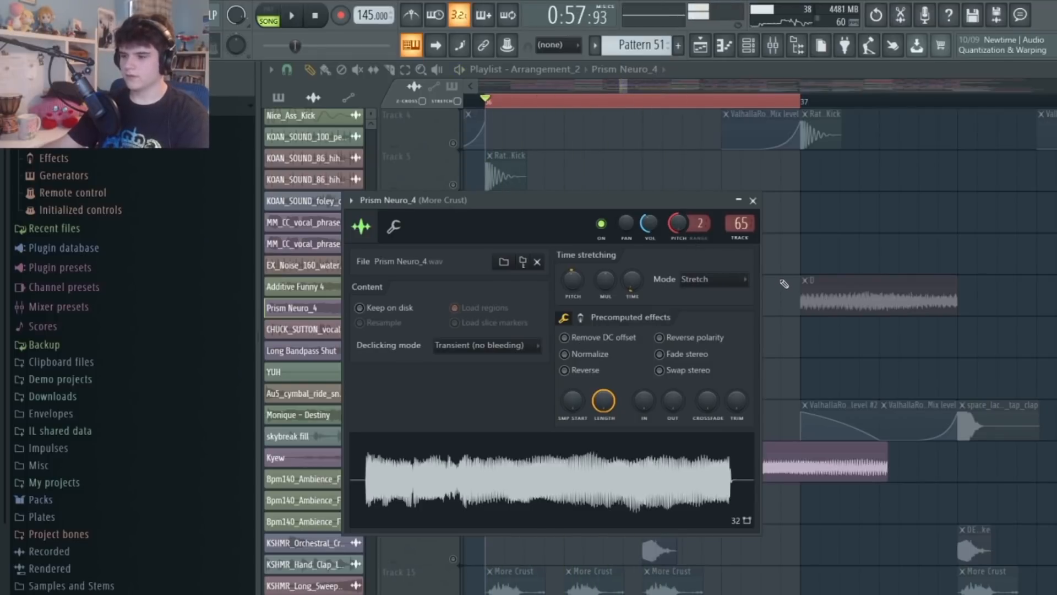
pyautogui.press('Escape')
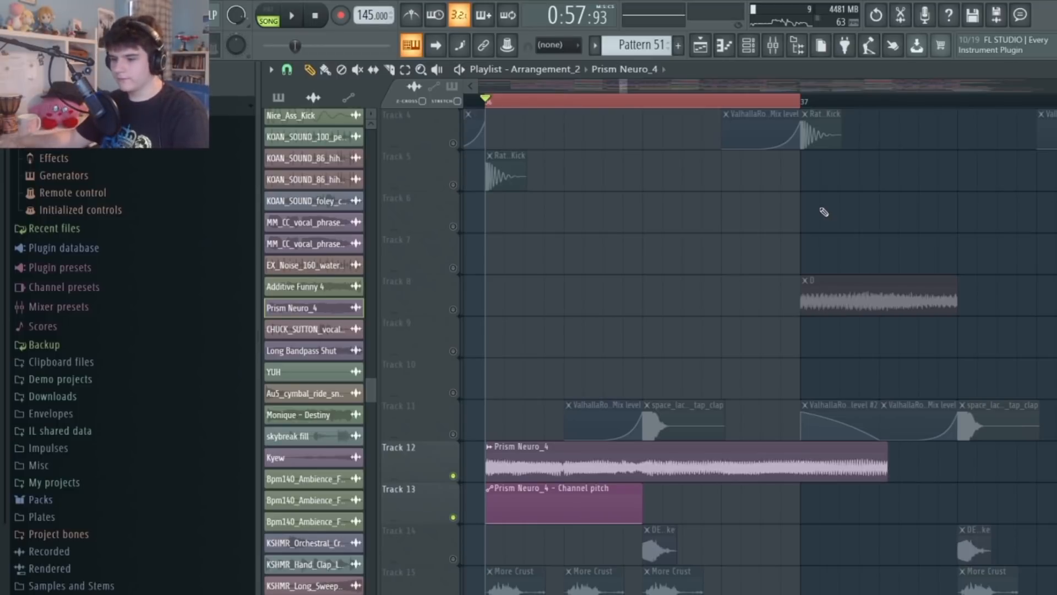
# Play the Prism Neuro_4 layer again and solo the More Crust clips on Track 15 during playback
pyautogui.scroll(-7, 824, 212)
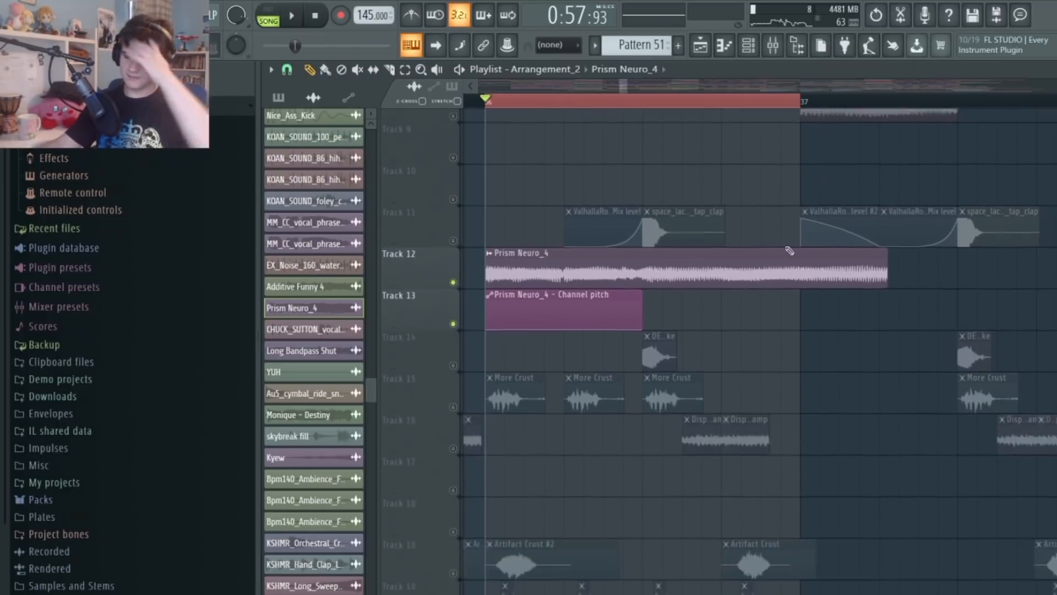
pyautogui.press('space')
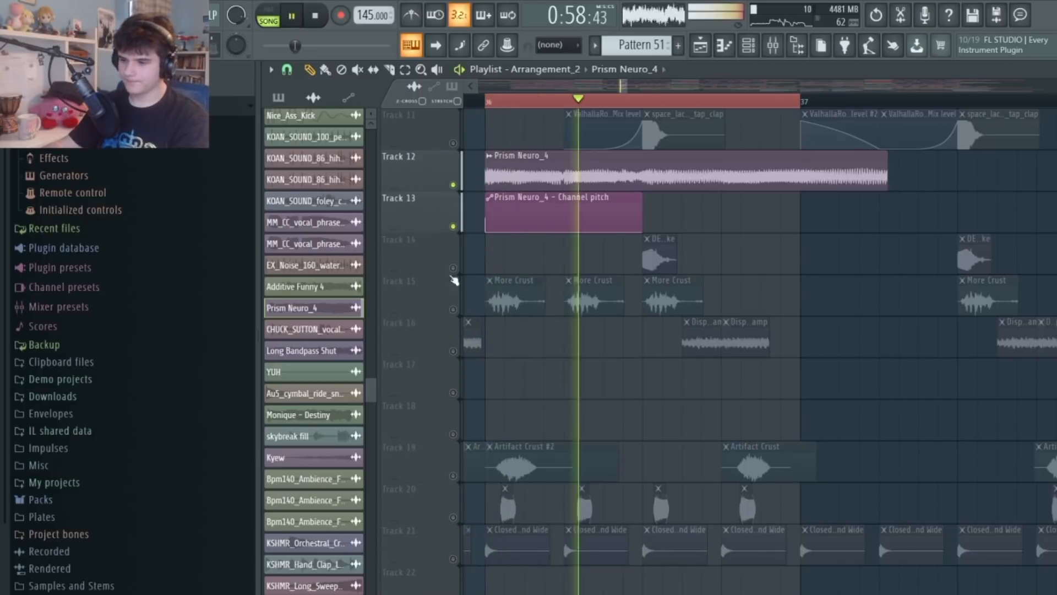
pyautogui.click(455, 306)
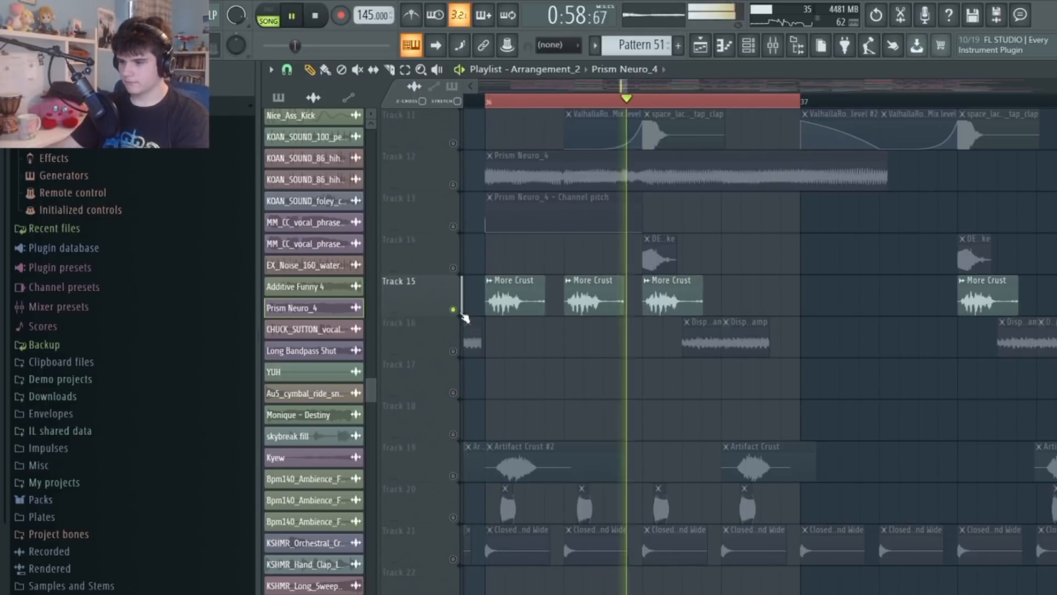
pyautogui.press('space')
pyautogui.scroll(-2, 461, 386)
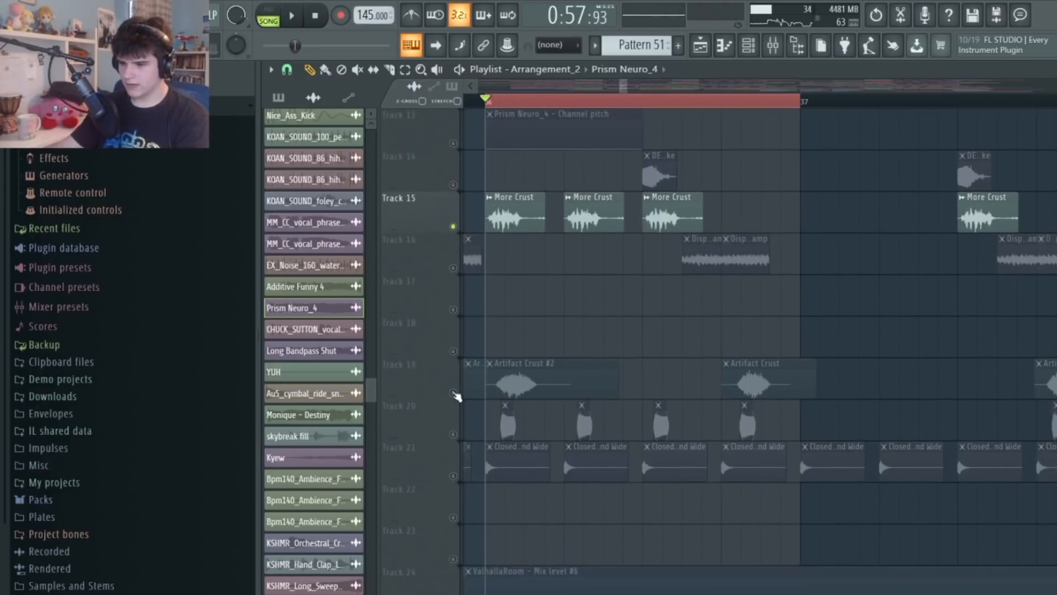
# Solo the Artifact Crust clips on Track 19 and play them within the bar 36 loop
pyautogui.click(453, 393)
pyautogui.scroll(-4, 456, 394)
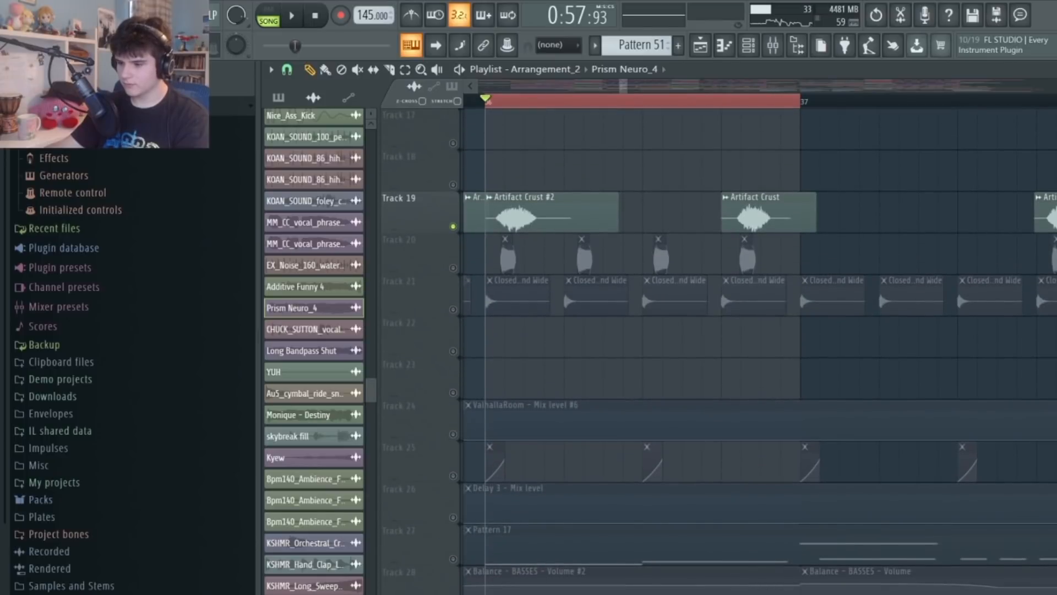
pyautogui.press('space')
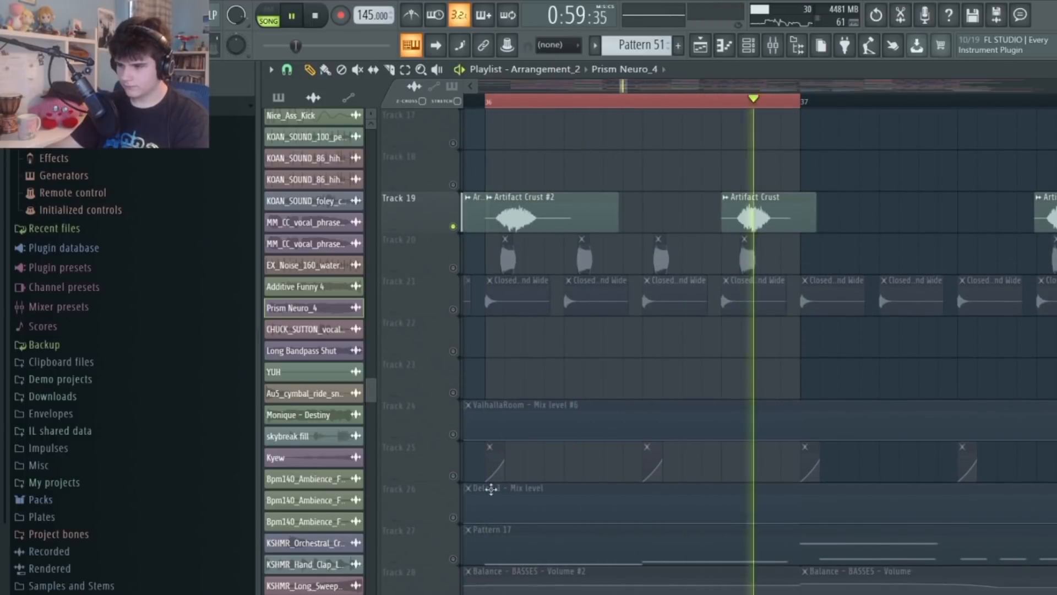
pyautogui.press('space')
# Bring all tracks back and play the full mix within the bar 36 loop
pyautogui.rightClick(454, 309)
pyautogui.press('space')
pyautogui.scroll(-6, 519, 295)
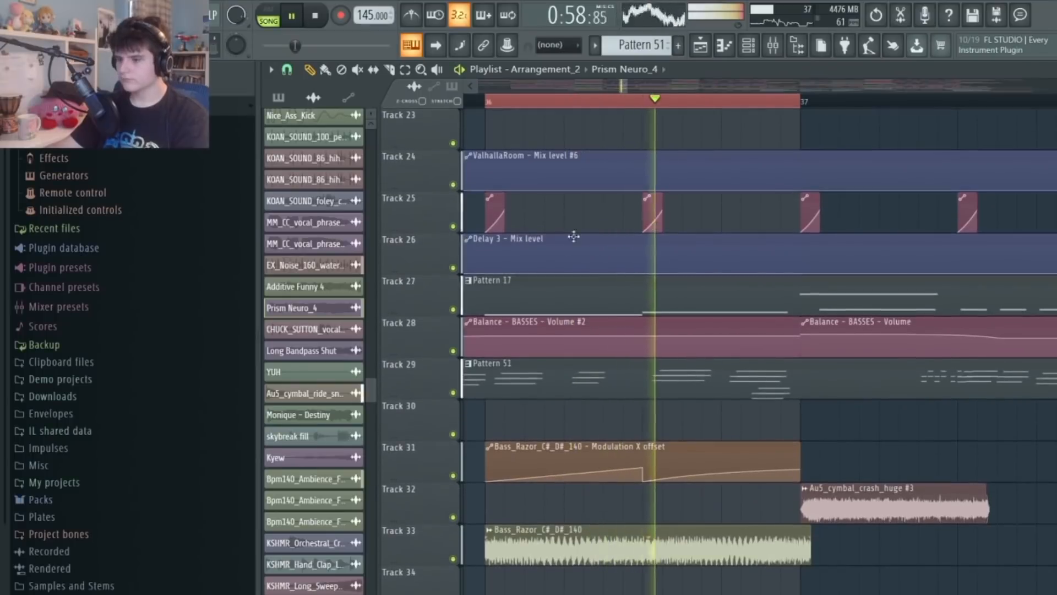
pyautogui.scroll(-7, 676, 107)
pyautogui.press('space')
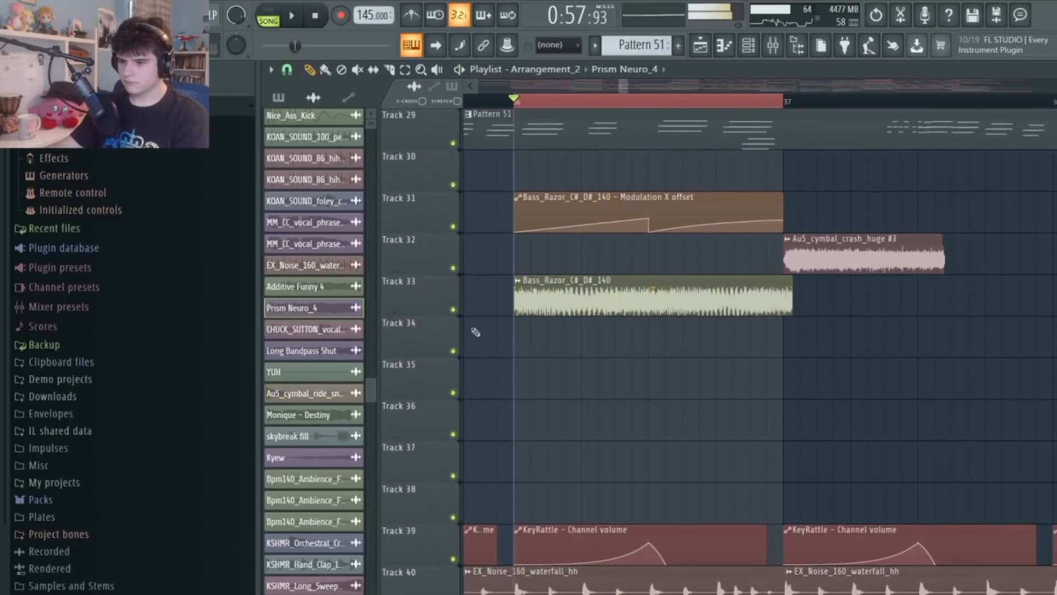
# Solo the Bass_Razor_C#_D#_140 clip on Track 33, unmute its Modulation X offset automation on Track 31 and play them together
pyautogui.rightClick(453, 309)
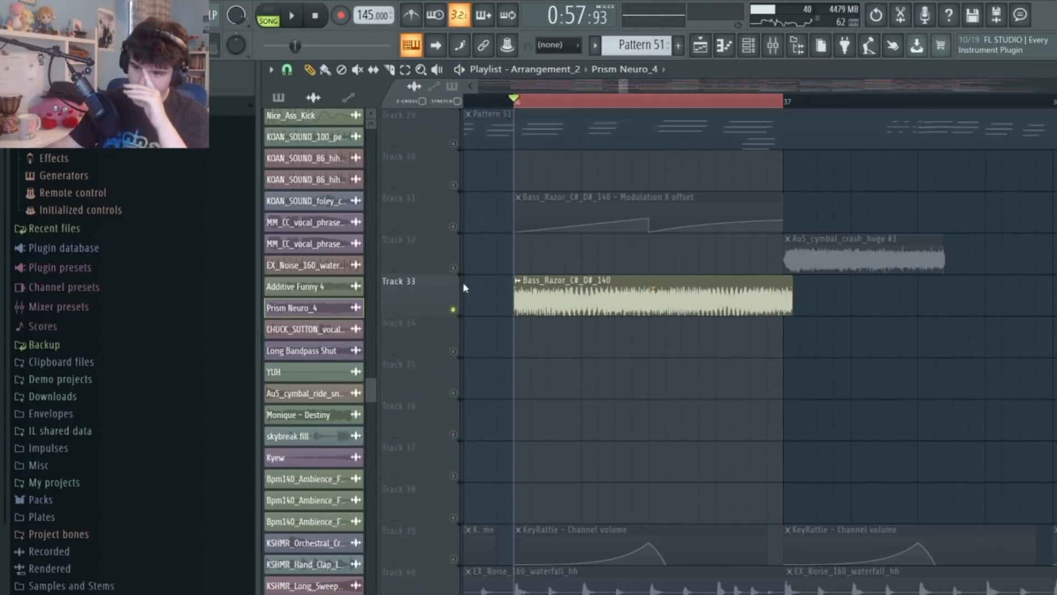
pyautogui.click(453, 226)
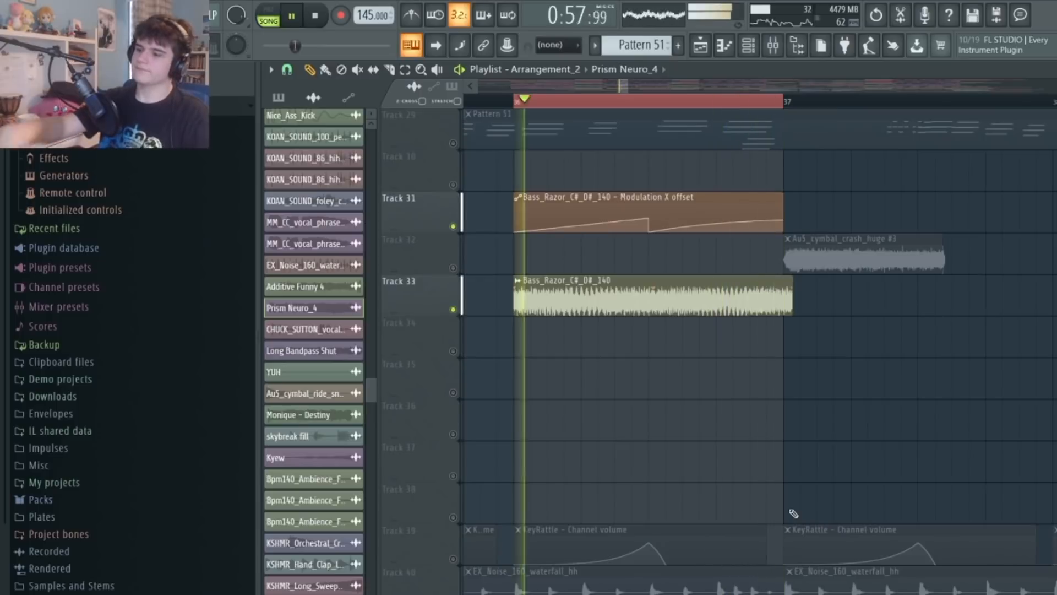
pyautogui.press('space')
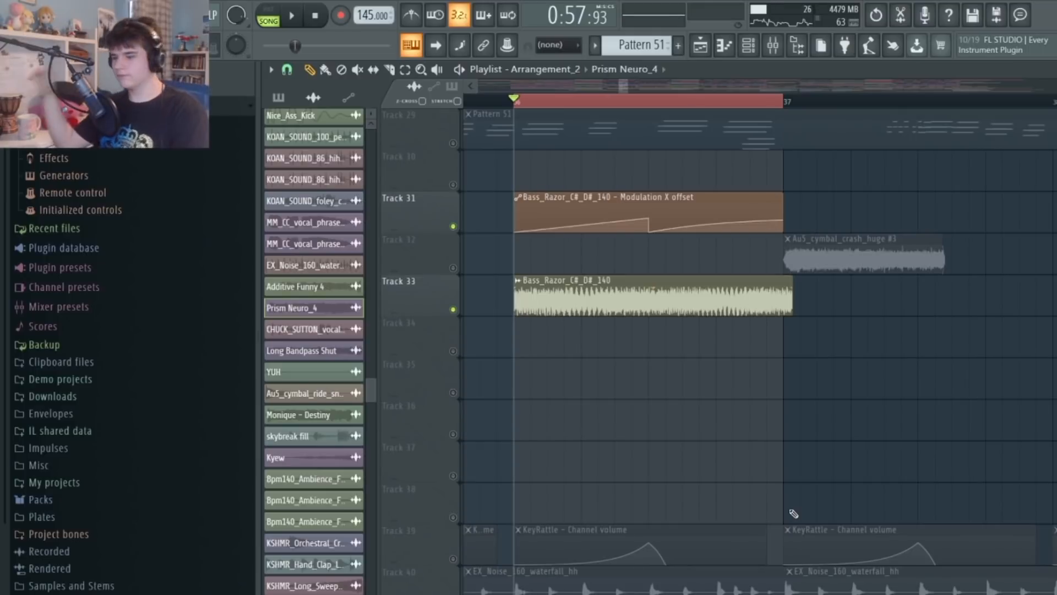
pyautogui.press('space')
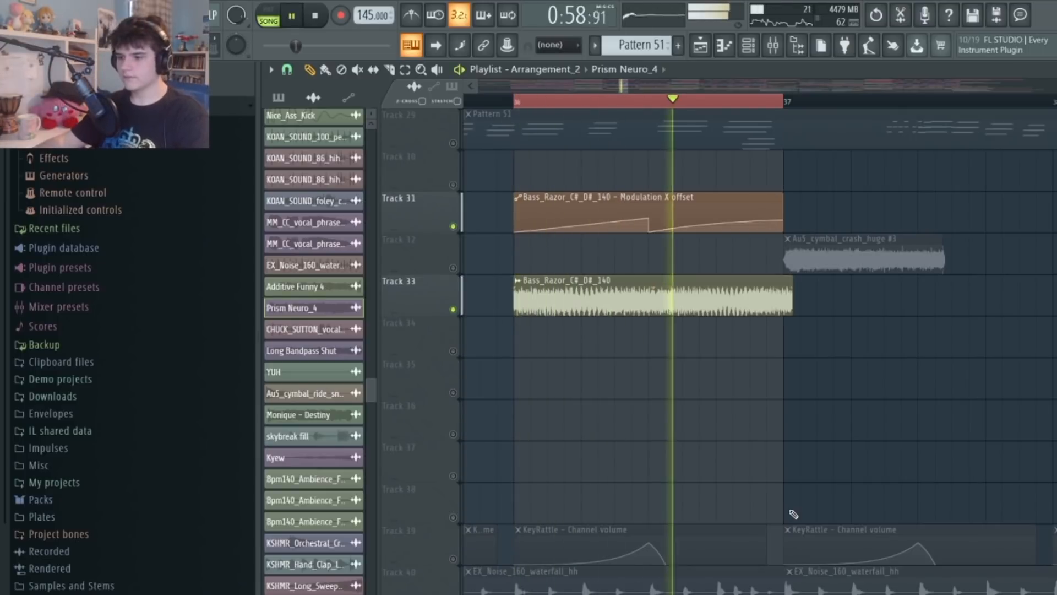
pyautogui.scroll(4, 793, 513)
pyautogui.press('space')
# Solo Pattern 51 on Track 29 and play it briefly within the bar 36 loop
pyautogui.scroll(-8, 461, 479)
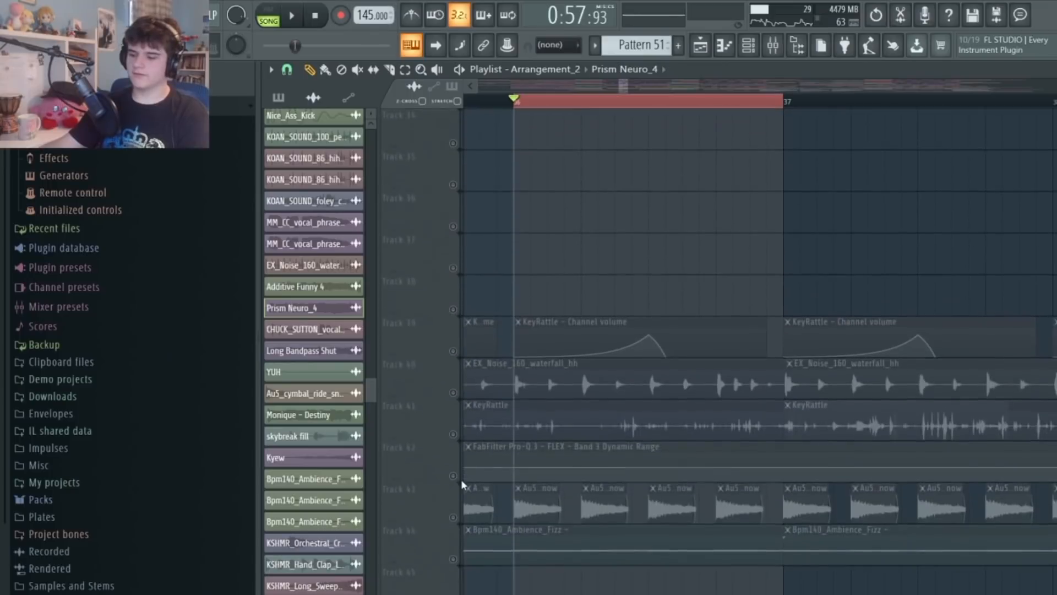
pyautogui.scroll(5, 461, 479)
pyautogui.scroll(8, 461, 479)
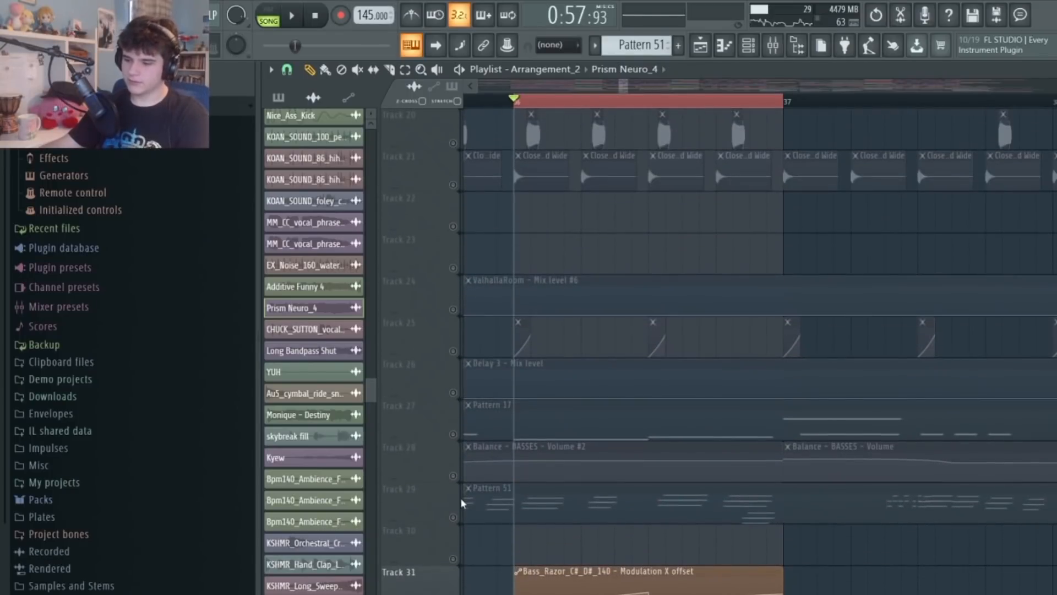
pyautogui.press('space')
pyautogui.press('space')
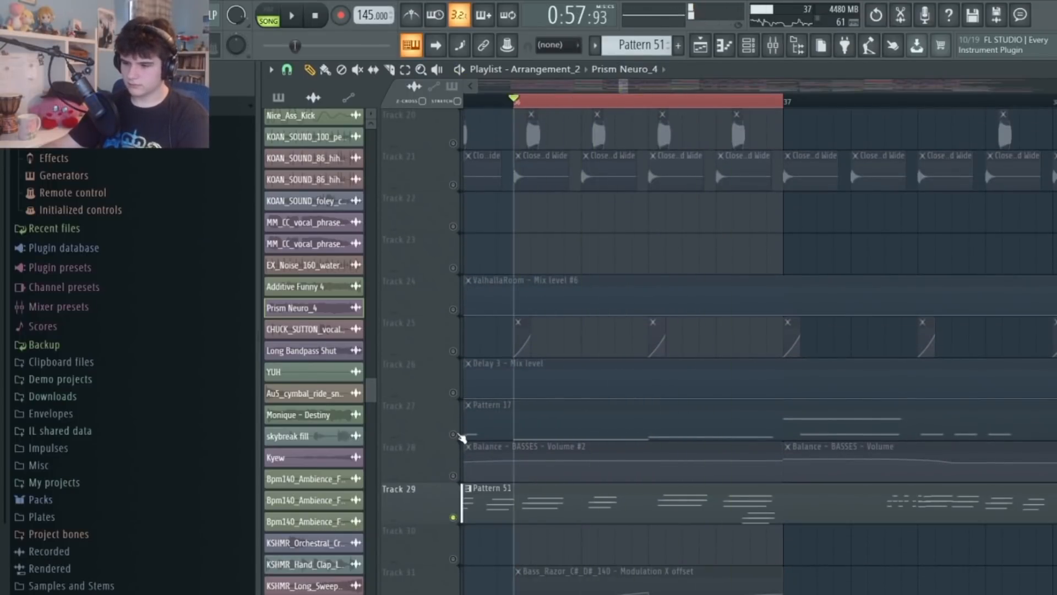
# Solo Pattern 17 on Track 27 and add the Bass_Razor clip with its Modulation X offset automation during playback
pyautogui.rightClick(454, 435)
pyautogui.press('space')
pyautogui.scroll(-3, 455, 441)
pyautogui.scroll(-1, 456, 445)
pyautogui.click(453, 434)
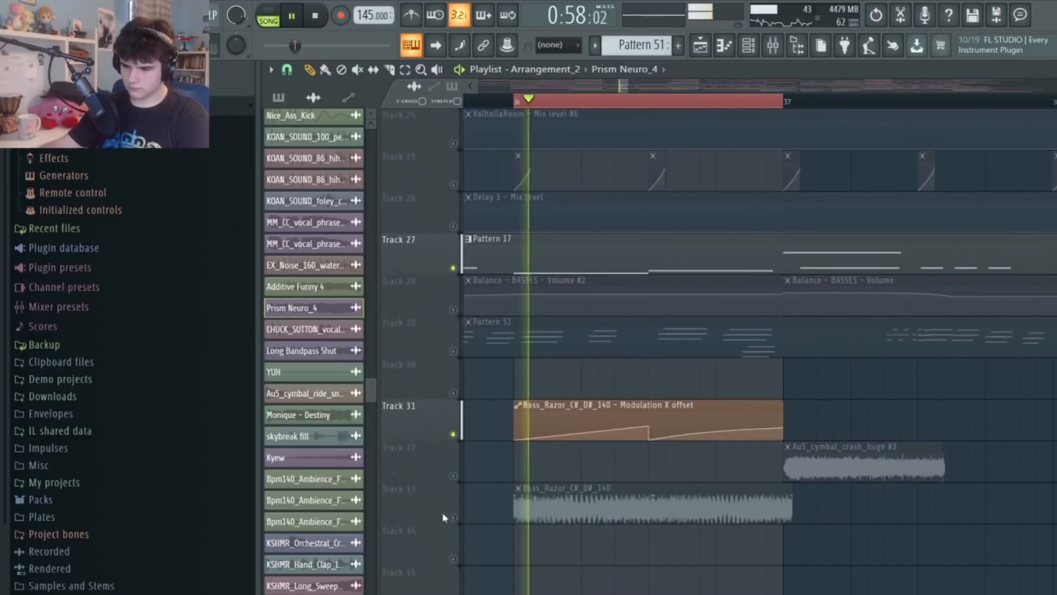
pyautogui.click(453, 516)
# Add the Prism Neuro_4 clip, its channel pitch automation and the Track 1 filter automation to the playing bass layers
pyautogui.scroll(20, 451, 502)
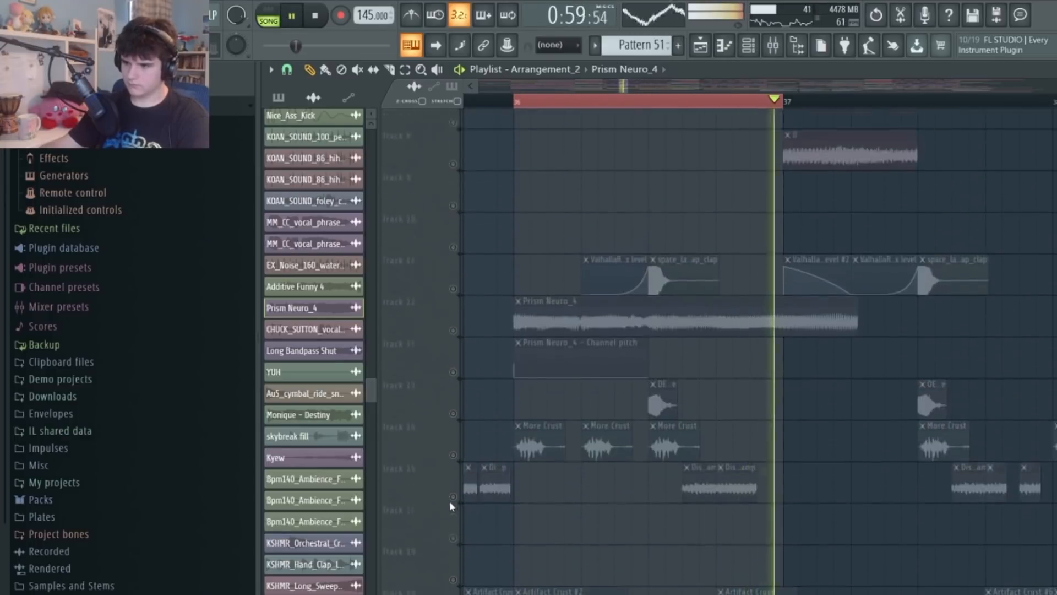
pyautogui.press('space')
pyautogui.click(453, 475)
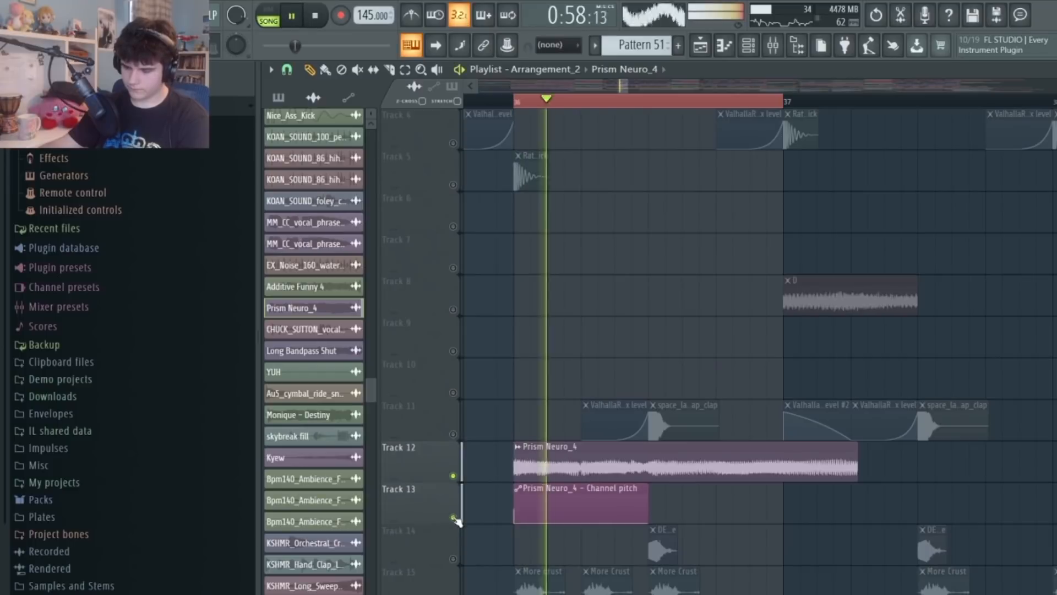
pyautogui.scroll(3, 457, 520)
pyautogui.click(453, 143)
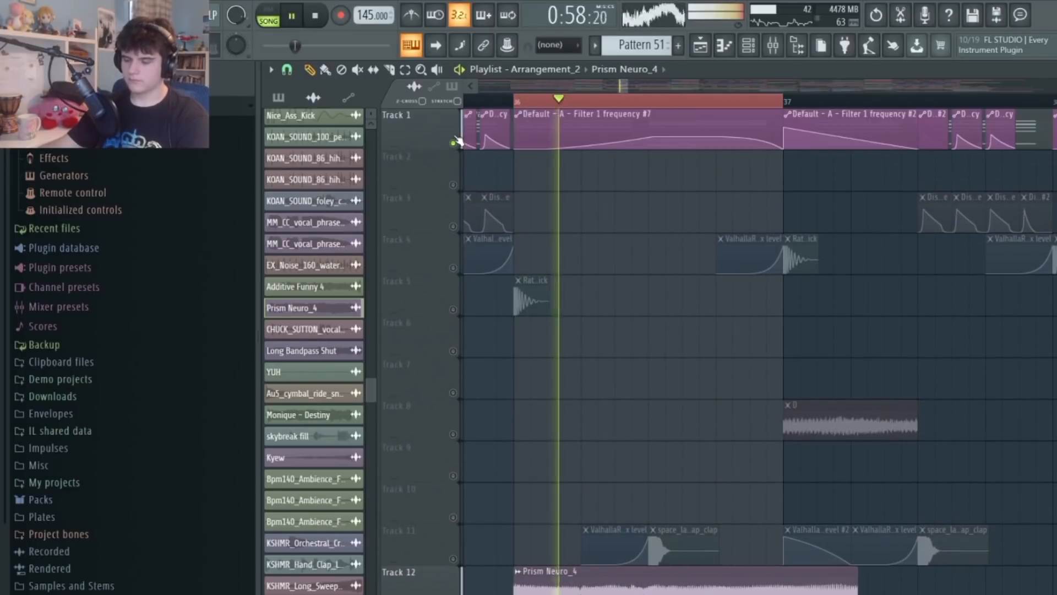
# Bring all tracks back, play the full mix in bar 36 and clear the loop selection
pyautogui.rightClick(453, 144)
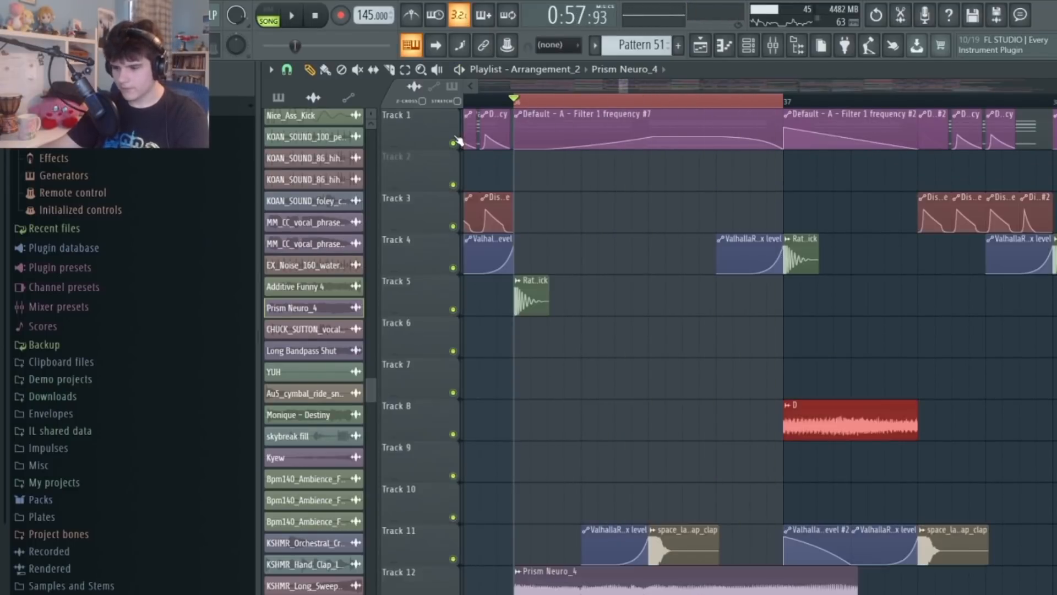
pyautogui.scroll(-18, 515, 223)
pyautogui.scroll(-6, 518, 222)
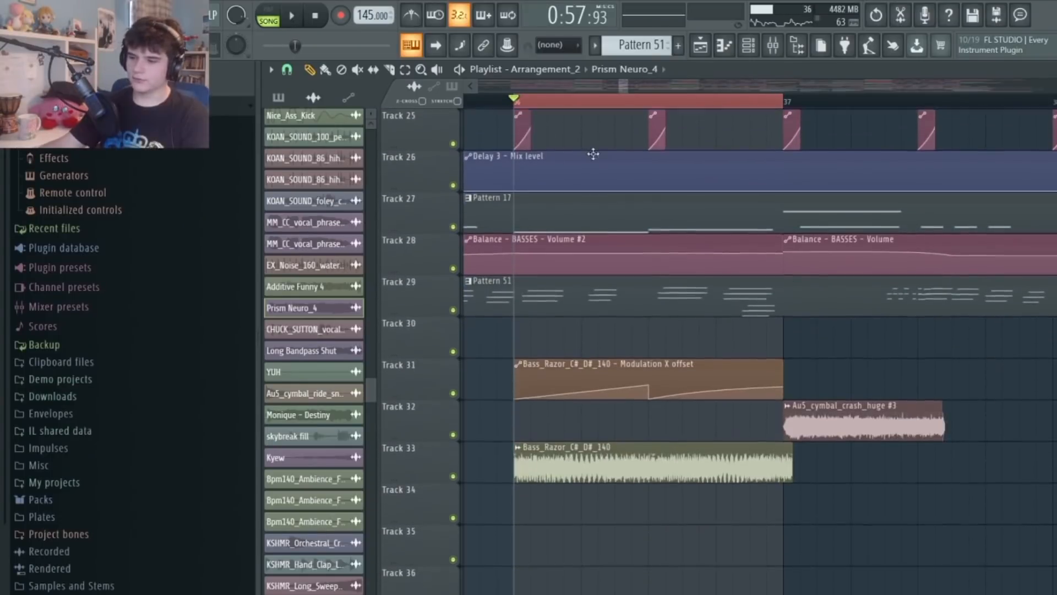
pyautogui.press('space')
pyautogui.scroll(-5, 652, 109)
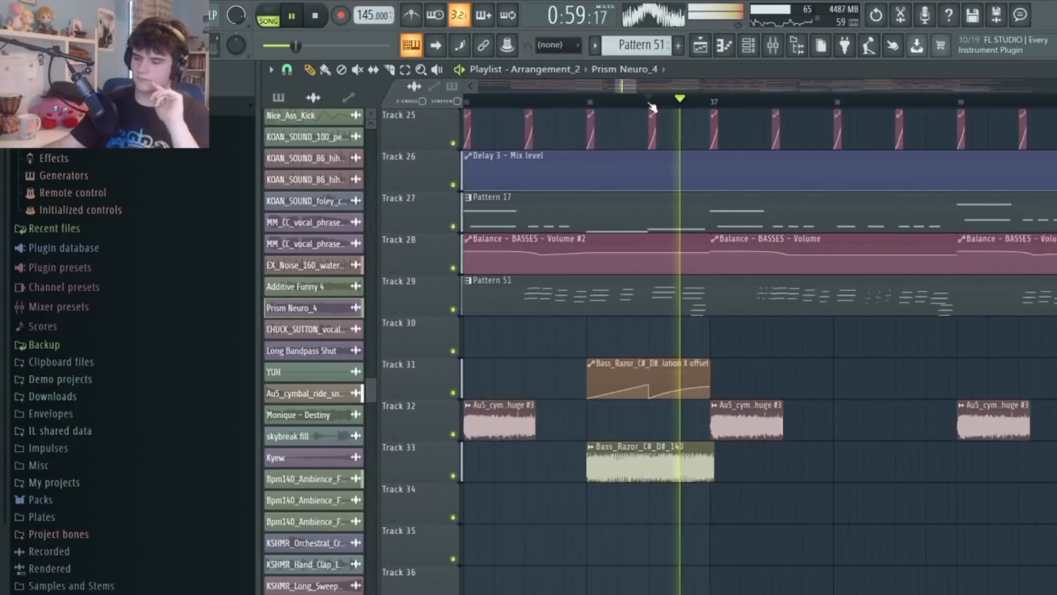
# Play the full drop onward into the section starting at bar 41
pyautogui.scroll(4, 652, 275)
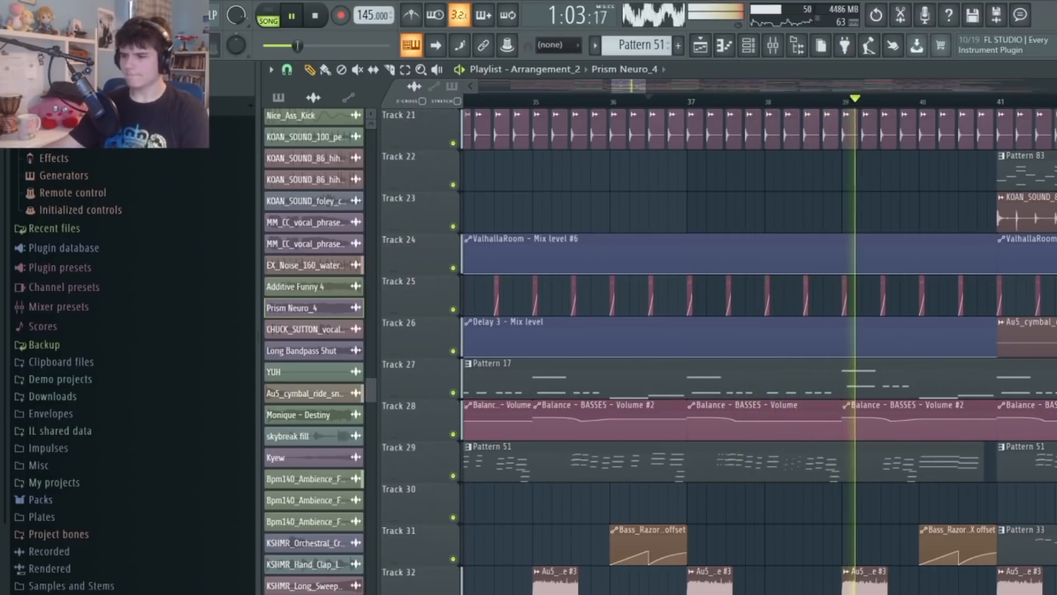
pyautogui.hscroll(1, 868, 97)
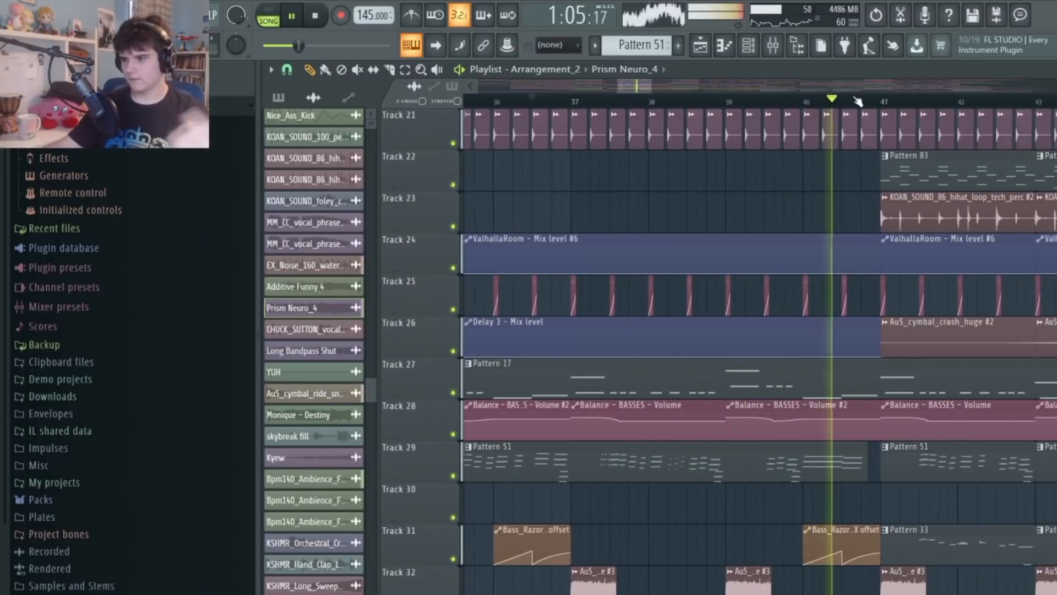
pyautogui.scroll(-2, 853, 92)
pyautogui.scroll(-1, 855, 104)
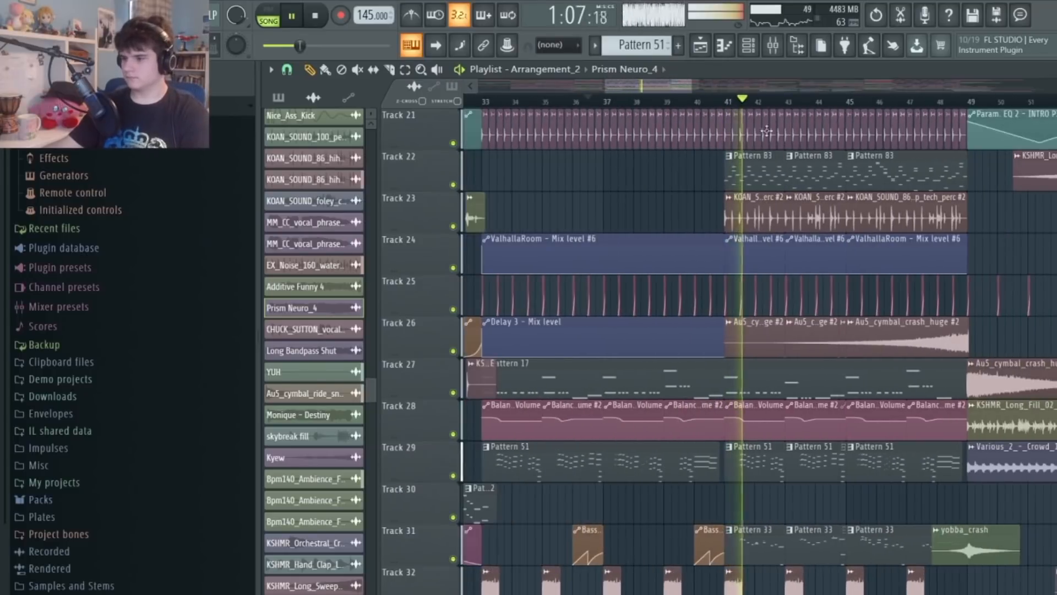
pyautogui.scroll(1, 561, 201)
pyautogui.press('space')
# Solo Pattern 83 on Track 22 and play it from bar 41
pyautogui.rightClick(453, 227)
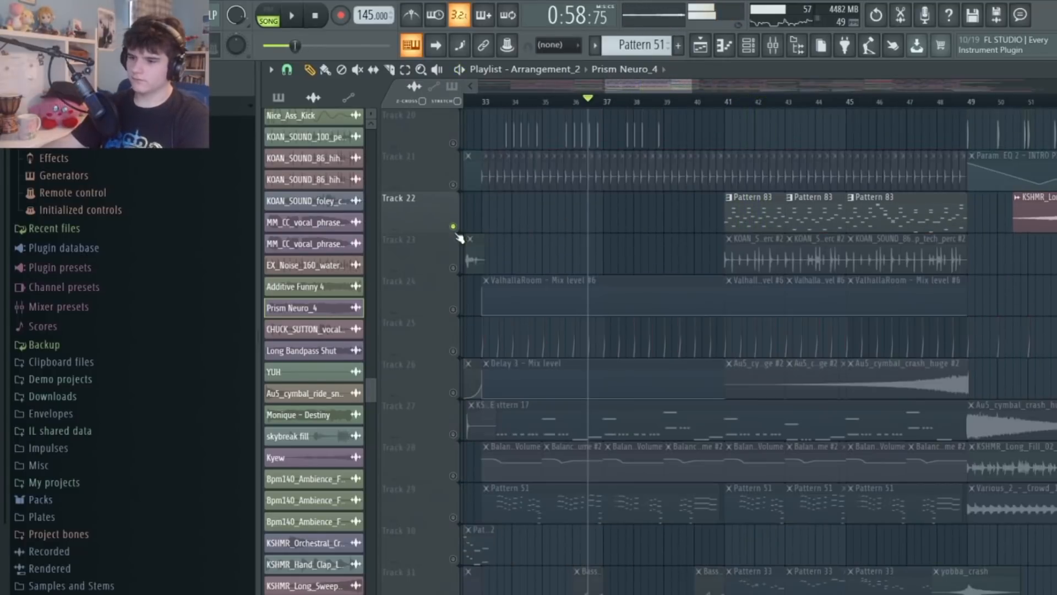
pyautogui.press('space')
pyautogui.scroll(2, 731, 100)
pyautogui.scroll(-2, 730, 91)
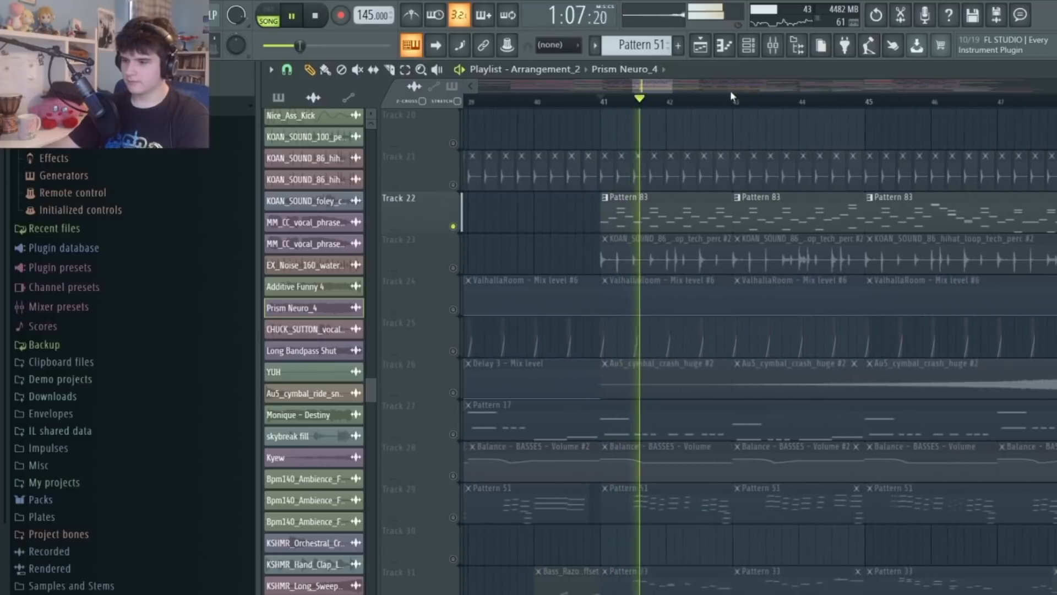
# Open Pattern 83 to examine the Serum #5 synth patch that plays it, and close the windows
pyautogui.doubleClick(749, 201)
pyautogui.click(757, 72)
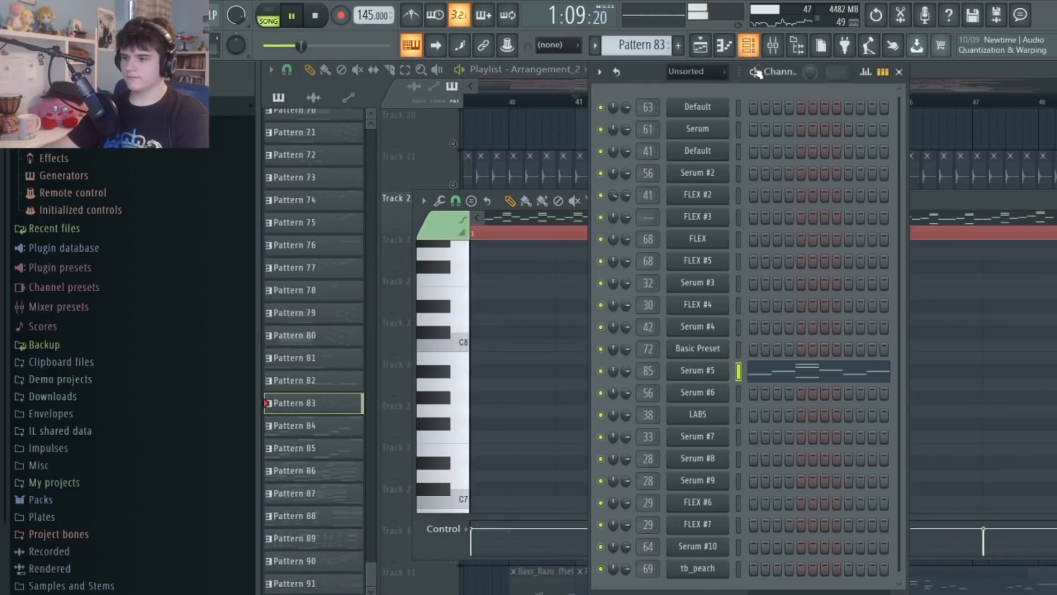
pyautogui.click(684, 375)
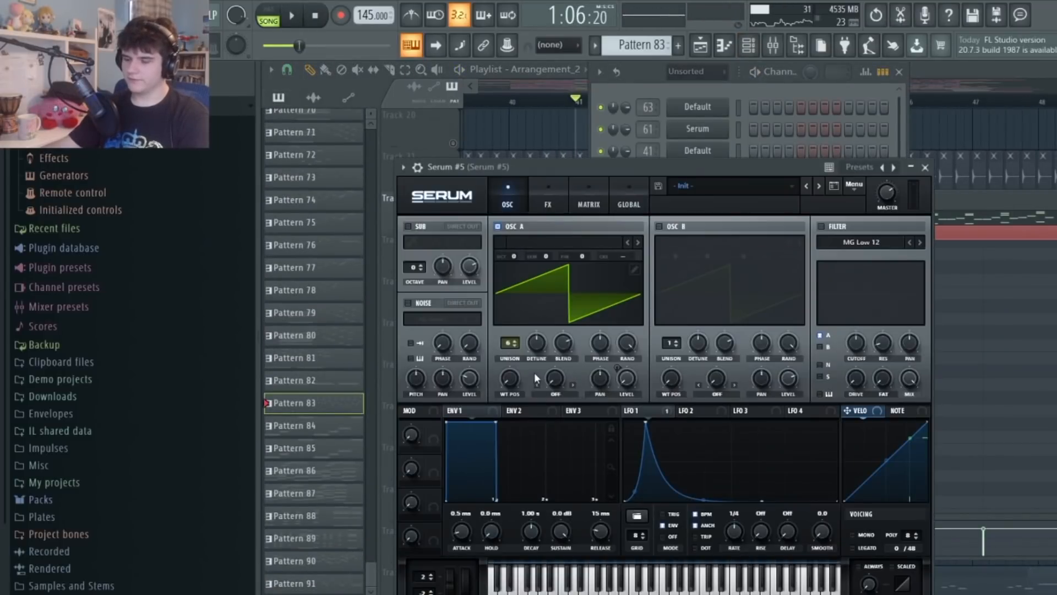
pyautogui.rightClick(1051, 141)
# Play the soloed Pattern 83 layer again from bar 41
pyautogui.scroll(5, 576, 316)
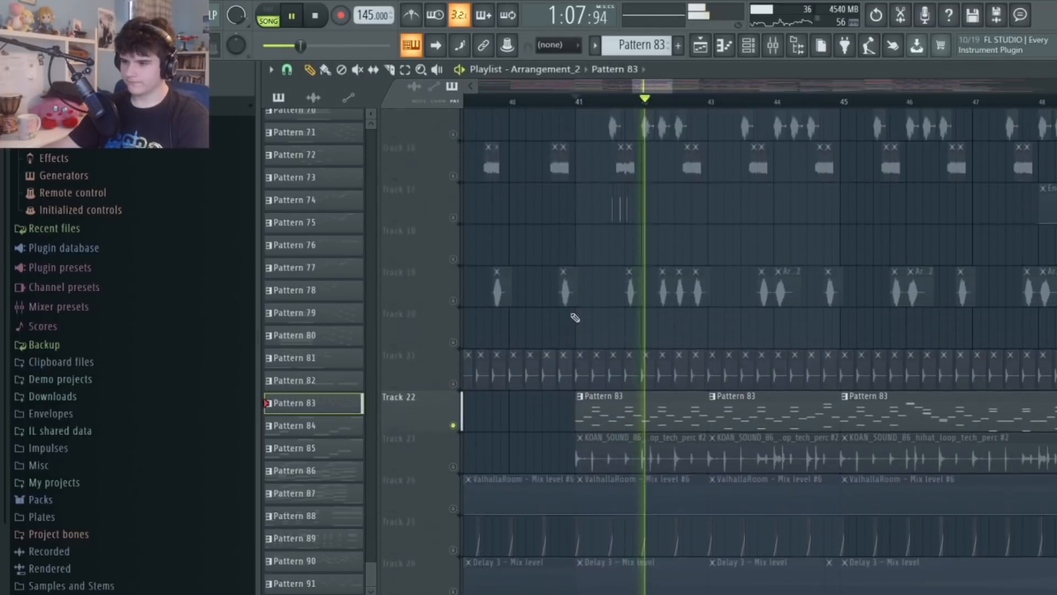
pyautogui.scroll(1, 497, 427)
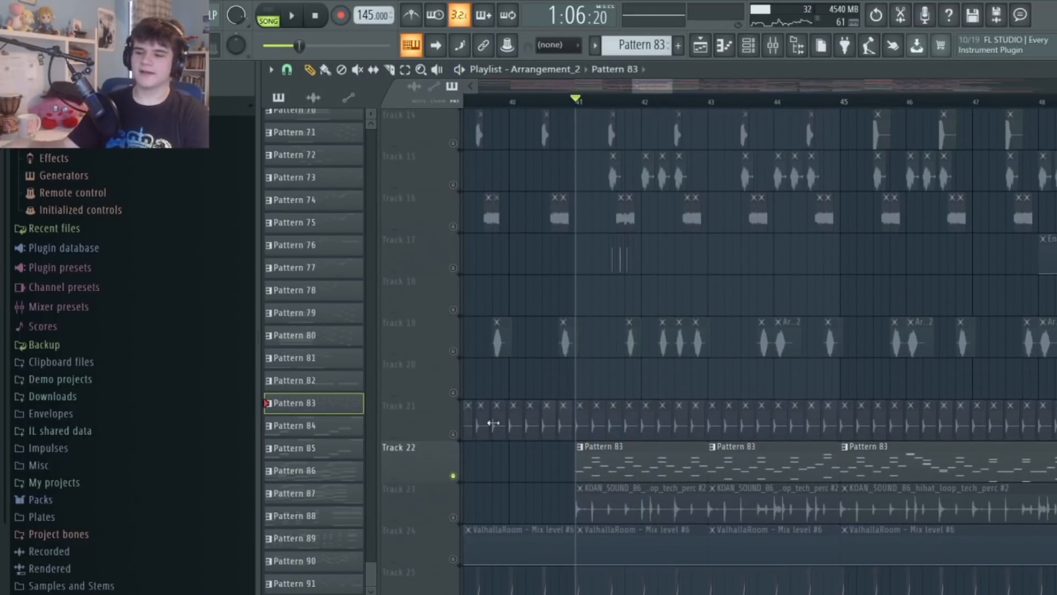
pyautogui.press('space')
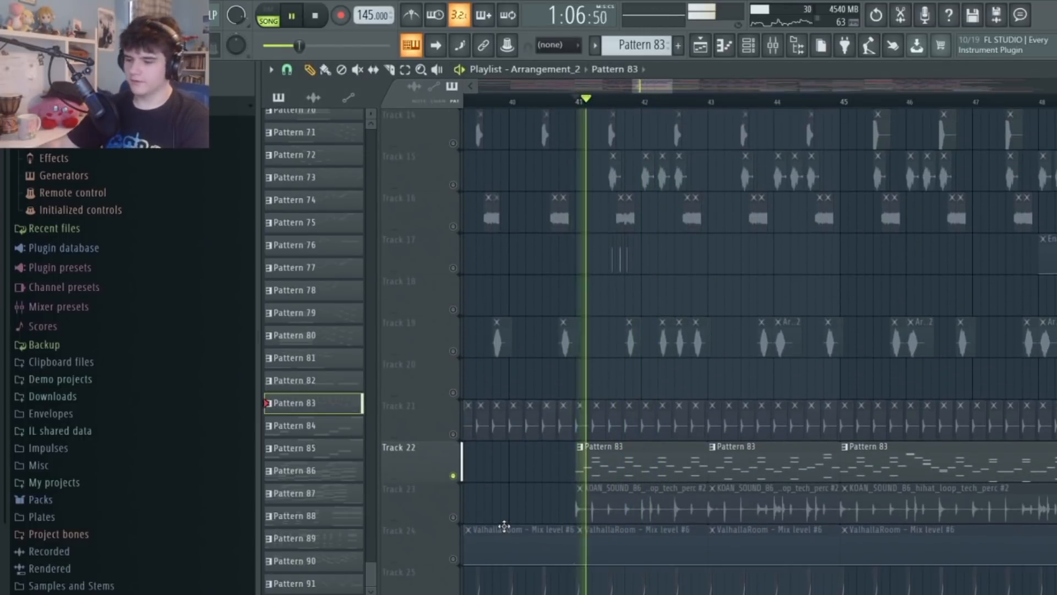
# Solo the KOAN_SOUND_86_hihat_loop_tech_perc #2 clips on Track 23 and play them from bar 41
pyautogui.keyDown('ctrl'); pyautogui.click(457, 520); pyautogui.keyUp('ctrl')
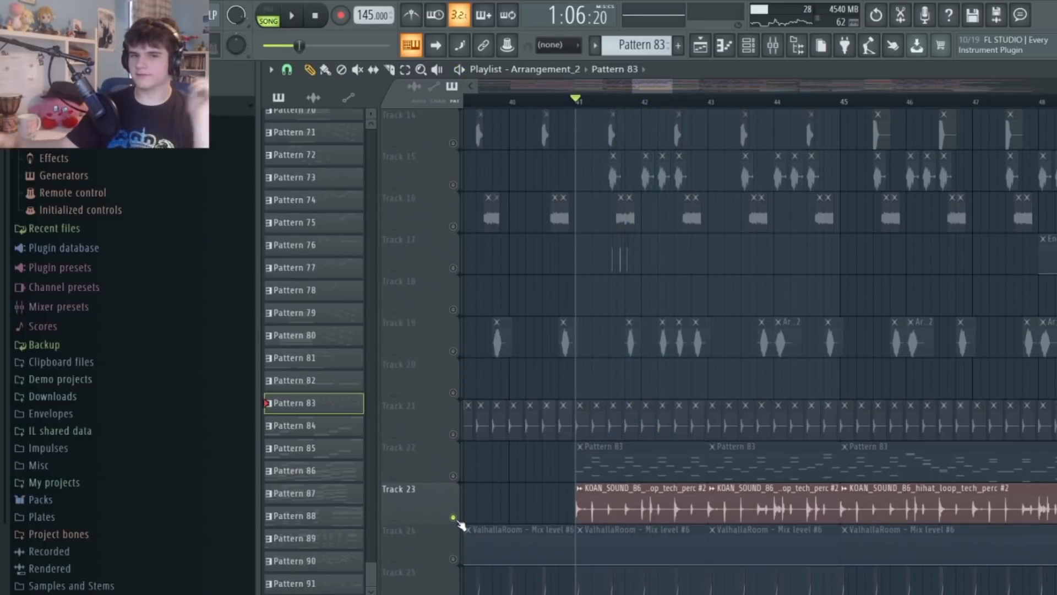
pyautogui.scroll(-3, 606, 165)
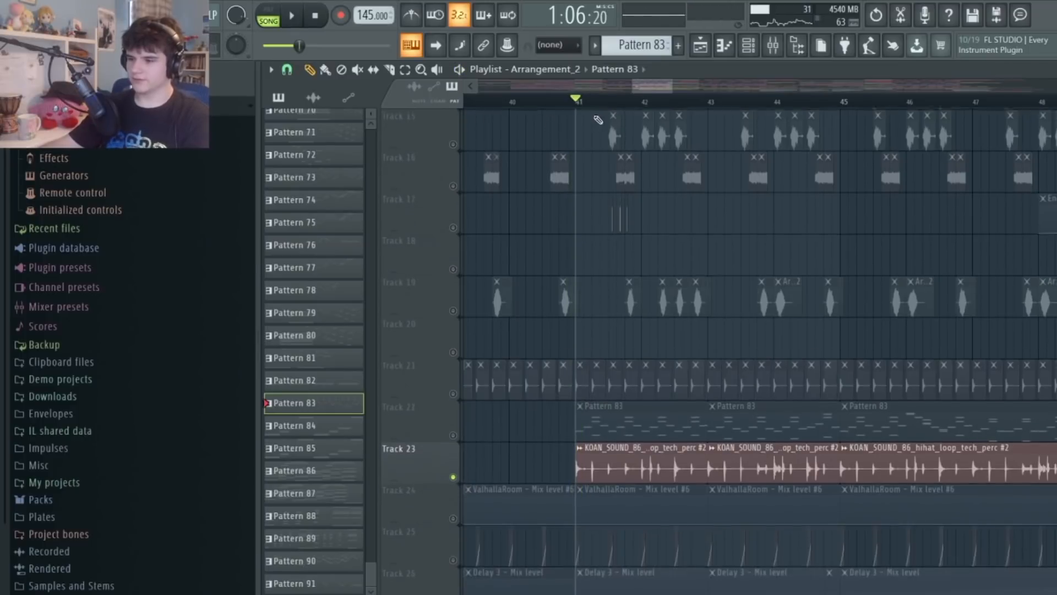
pyautogui.scroll(-2, 661, 187)
pyautogui.press('space')
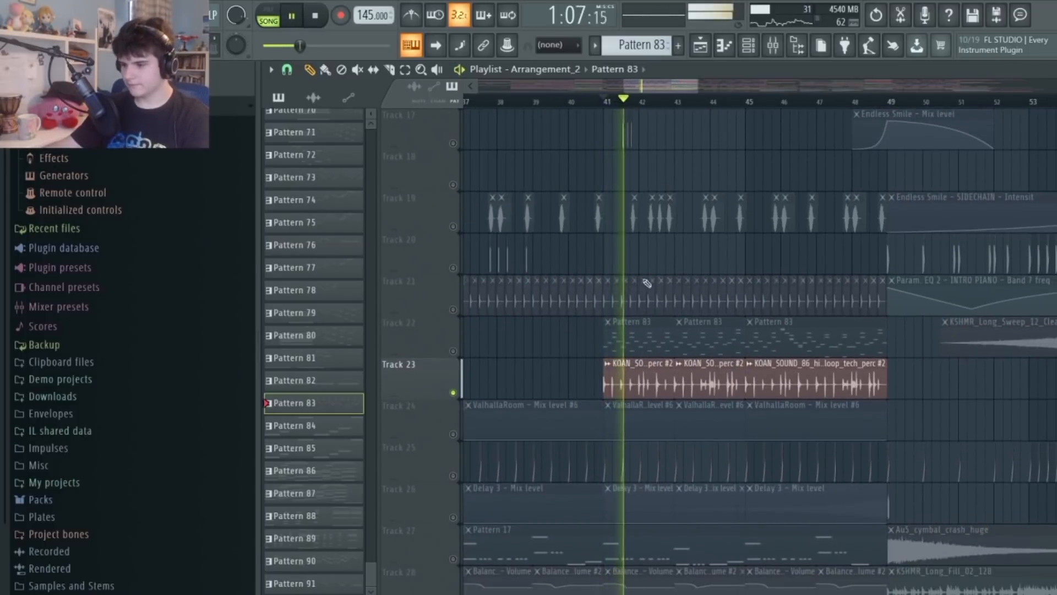
# Examine the sample settings of the KOAN_SOUND_86_hihat_loop_tech_perc #2 clip and close them
pyautogui.doubleClick(626, 382)
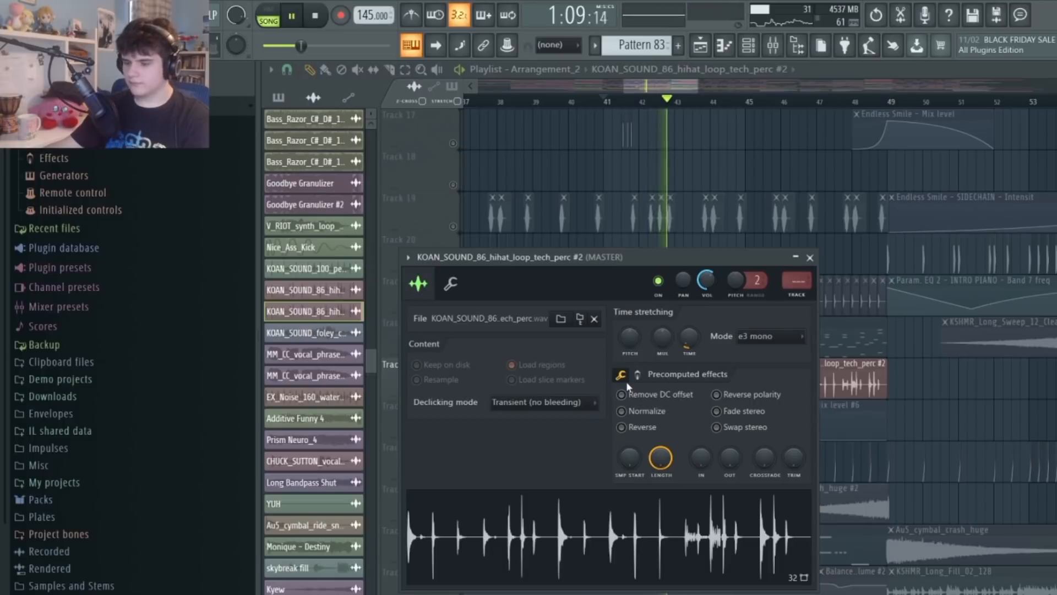
pyautogui.press('space')
pyautogui.press('Escape')
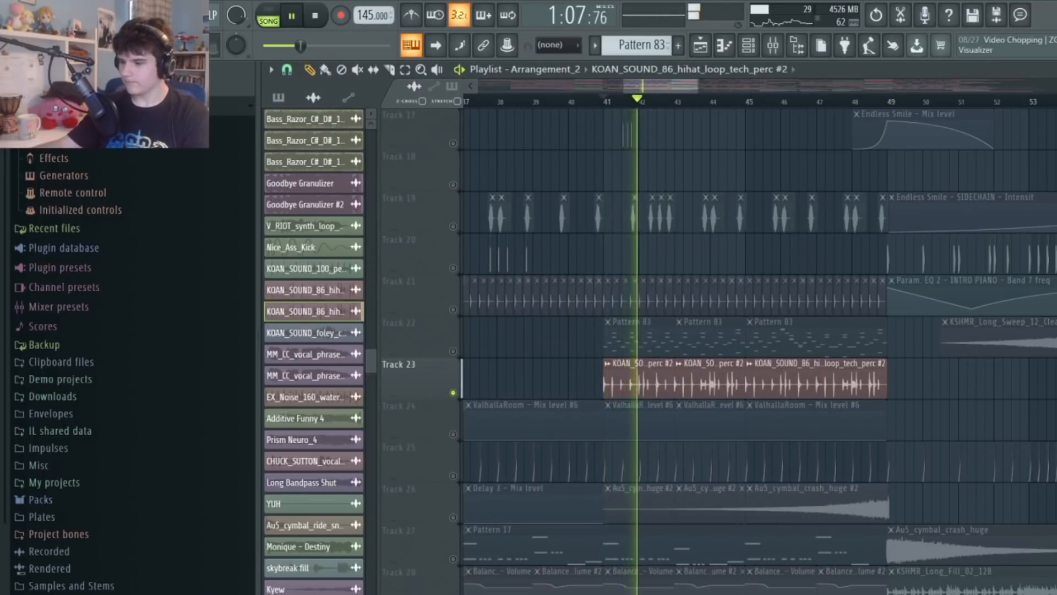
# Solo Pattern 33 on Track 31, play it from bar 41 and bring all tracks back during playback
pyautogui.scroll(-6, 611, 572)
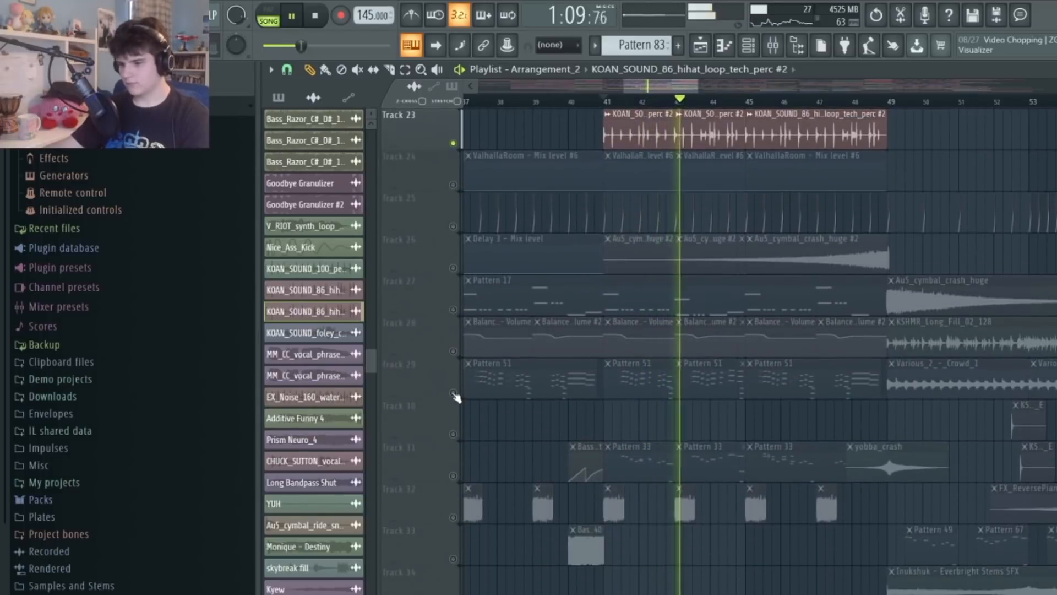
pyautogui.rightClick(456, 477)
pyautogui.press('space')
pyautogui.press('space')
pyautogui.rightClick(456, 478)
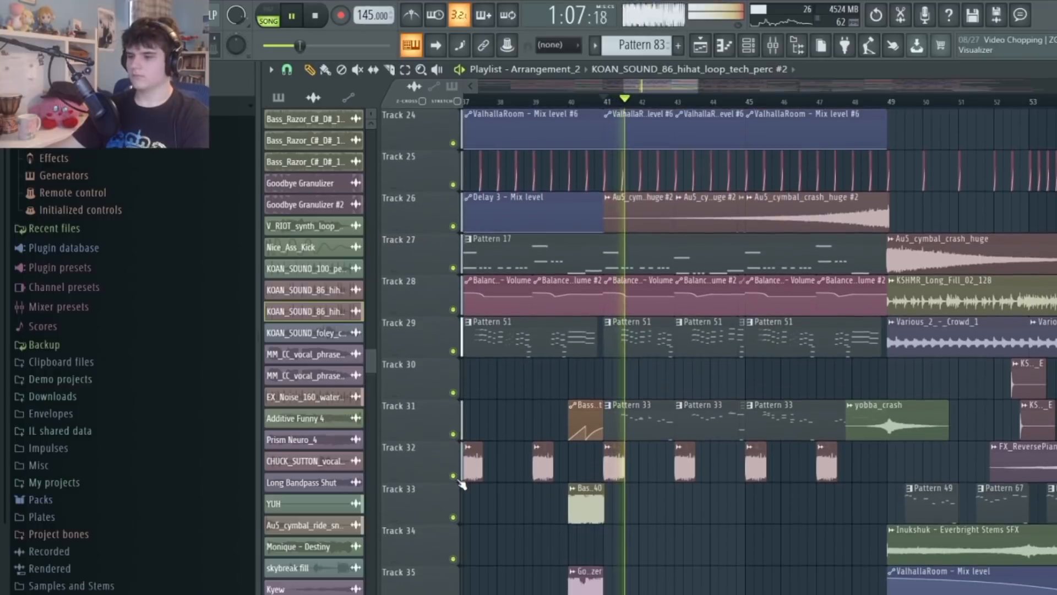
# Stop playback and solo the Em Arp One clips on Track 38
pyautogui.scroll(-9, 508, 431)
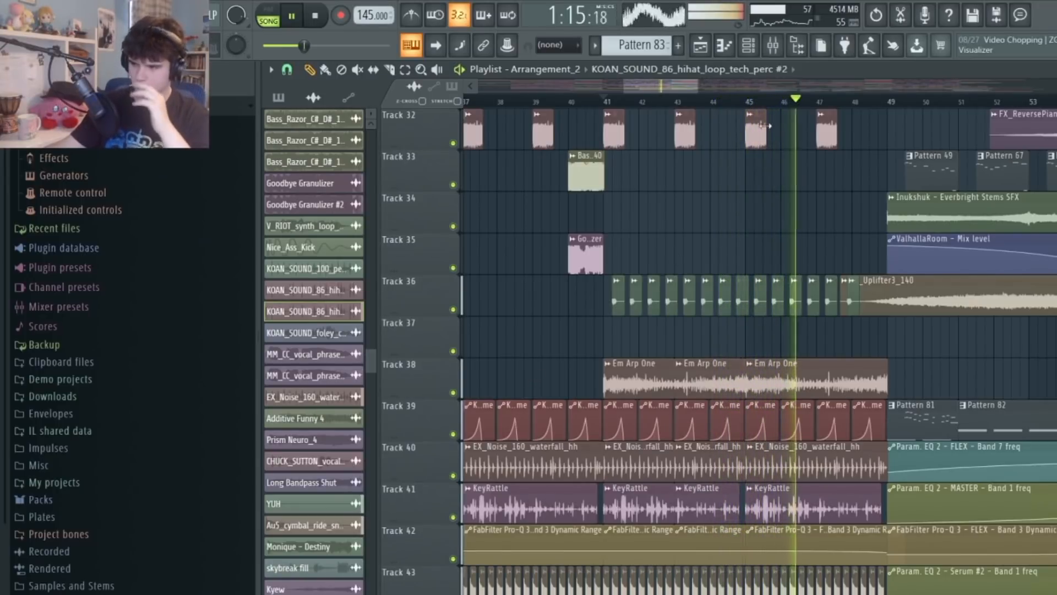
pyautogui.press('space')
pyautogui.scroll(-3, 752, 101)
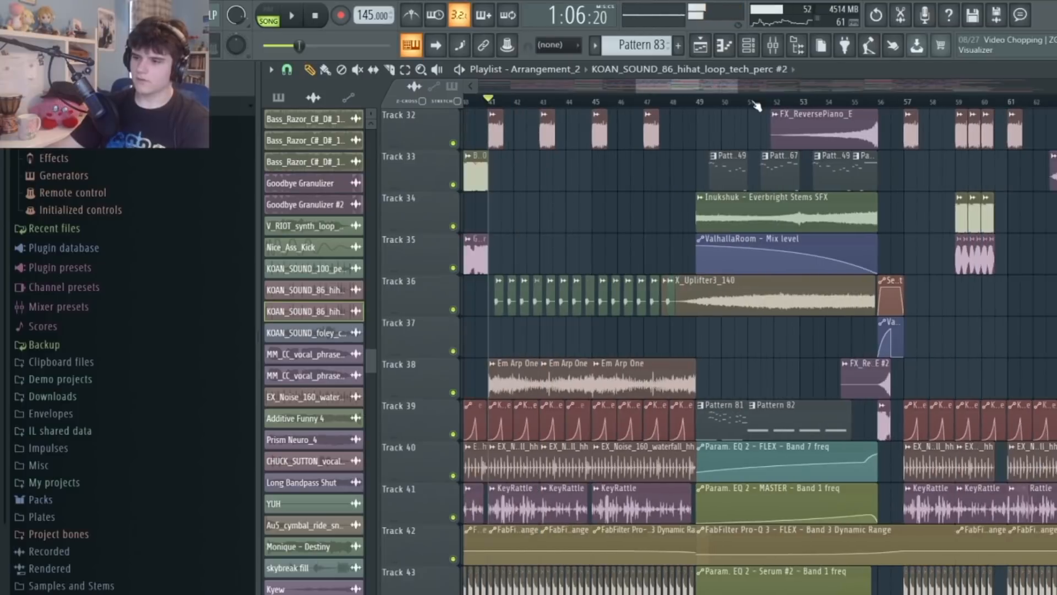
pyautogui.moveTo(752, 102); pyautogui.dragTo(560, 207)
pyautogui.keyDown('ctrl'); pyautogui.click(453, 393); pyautogui.keyUp('ctrl')
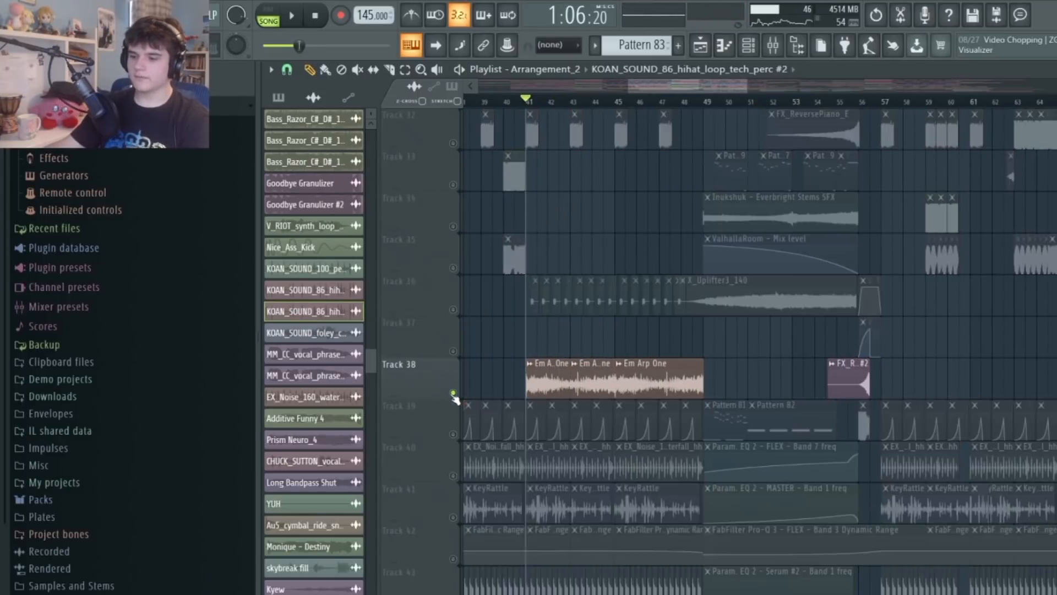
# Examine the sample settings of the Em Arp One clip, check the mixer briefly and close them
pyautogui.doubleClick(548, 363)
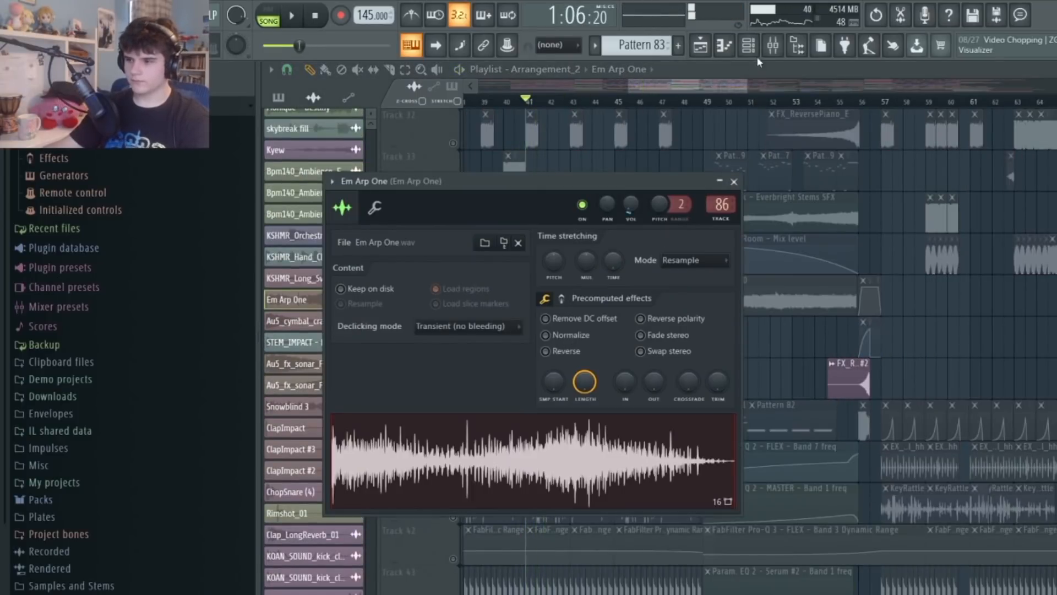
pyautogui.click(772, 47)
pyautogui.click(771, 53)
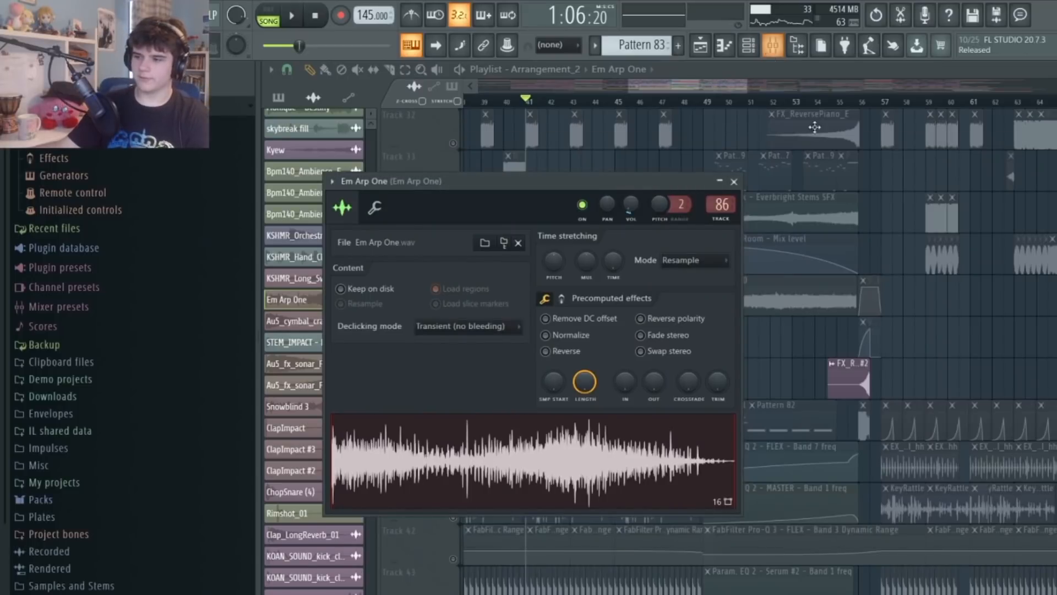
pyautogui.press('Escape')
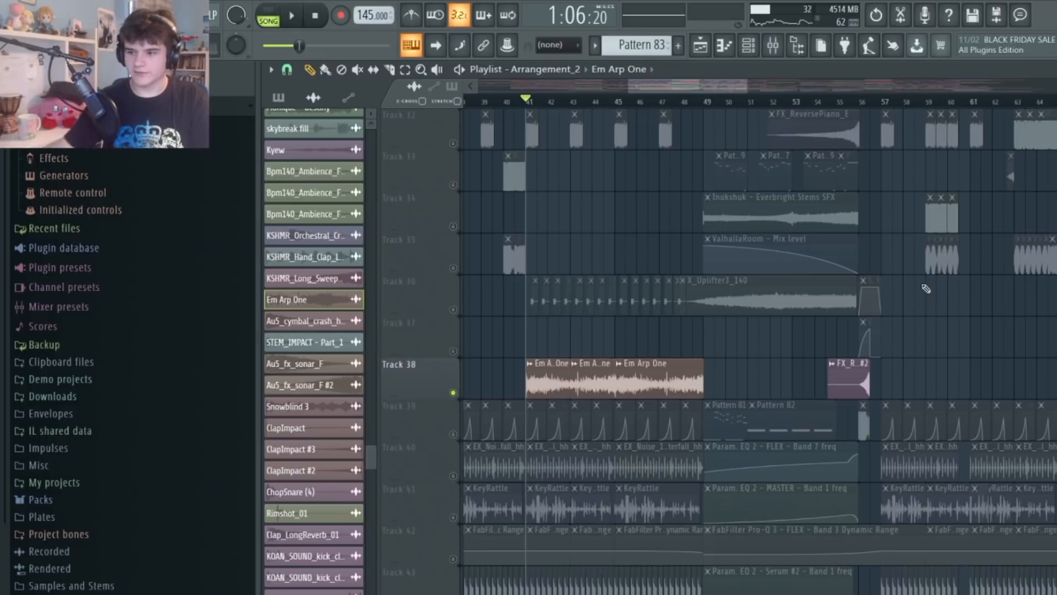
# Bring all tracks back and play the arrangement from bar 57
pyautogui.scroll(12, 384, 422)
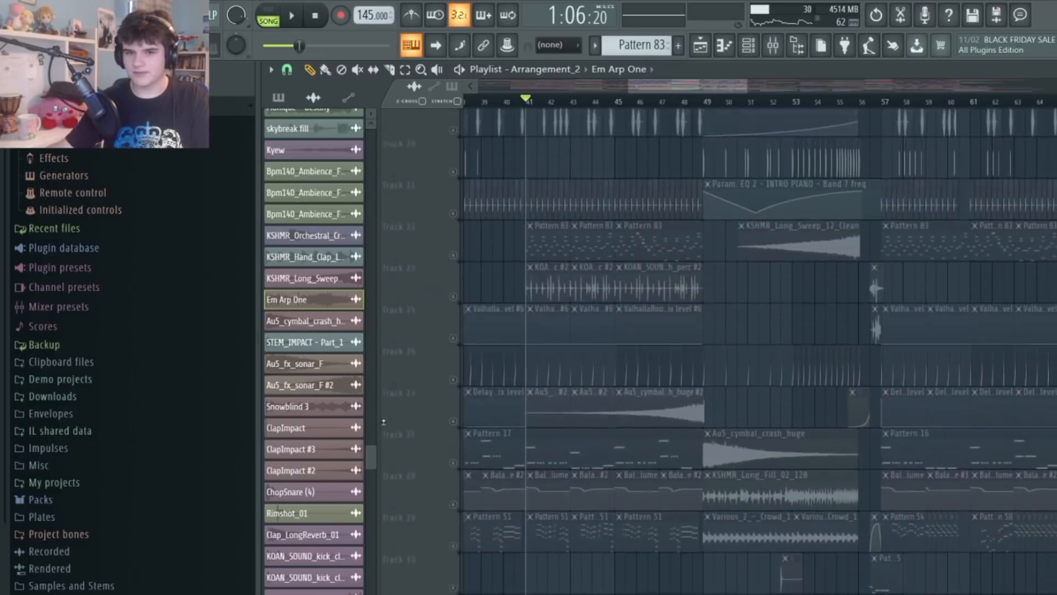
pyautogui.scroll(-10, 383, 422)
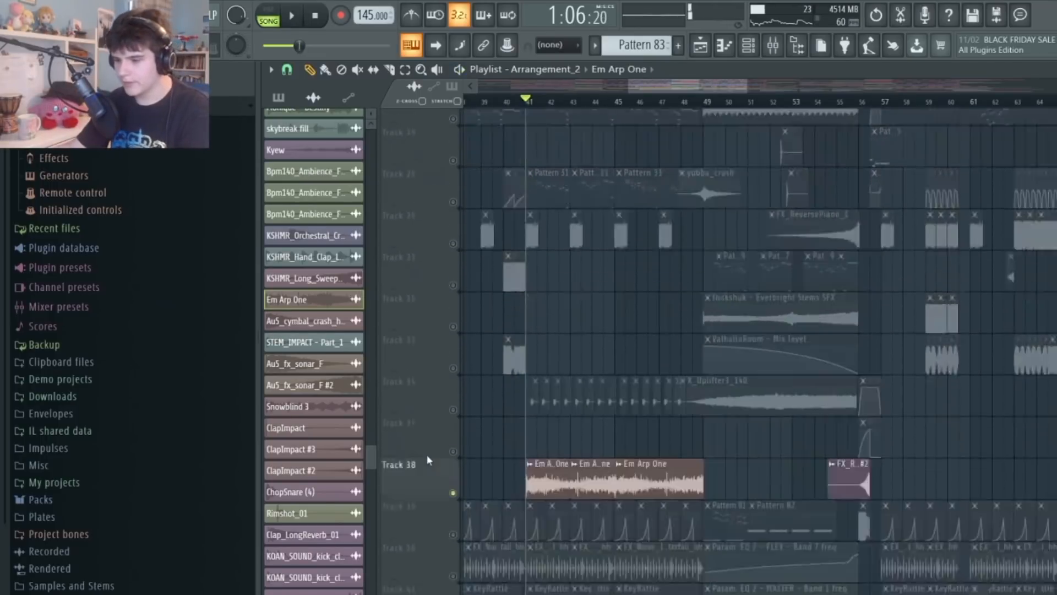
pyautogui.scroll(-6, 435, 435)
pyautogui.press('space')
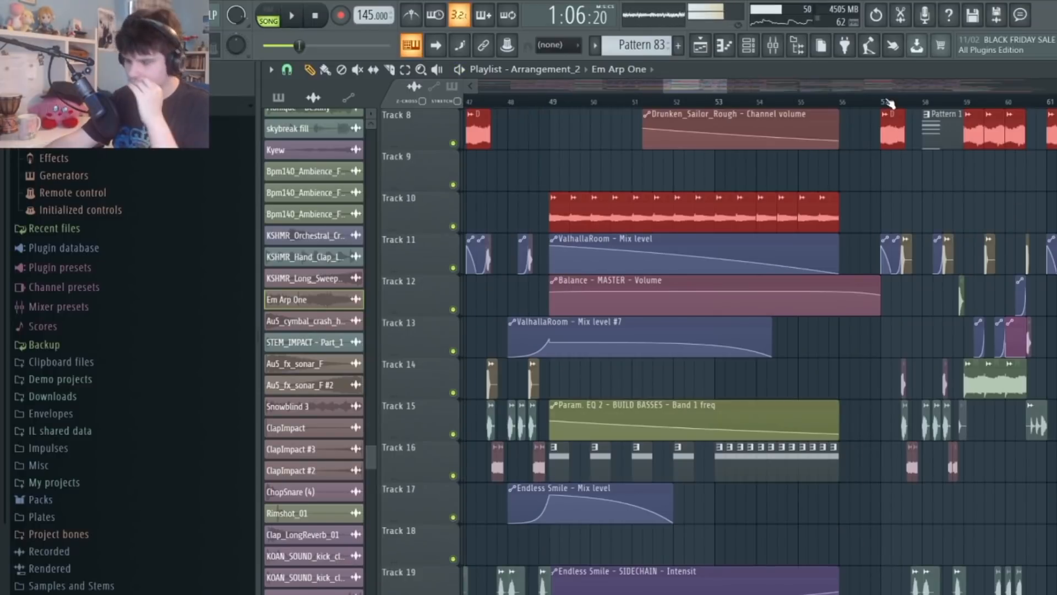
pyautogui.press('space')
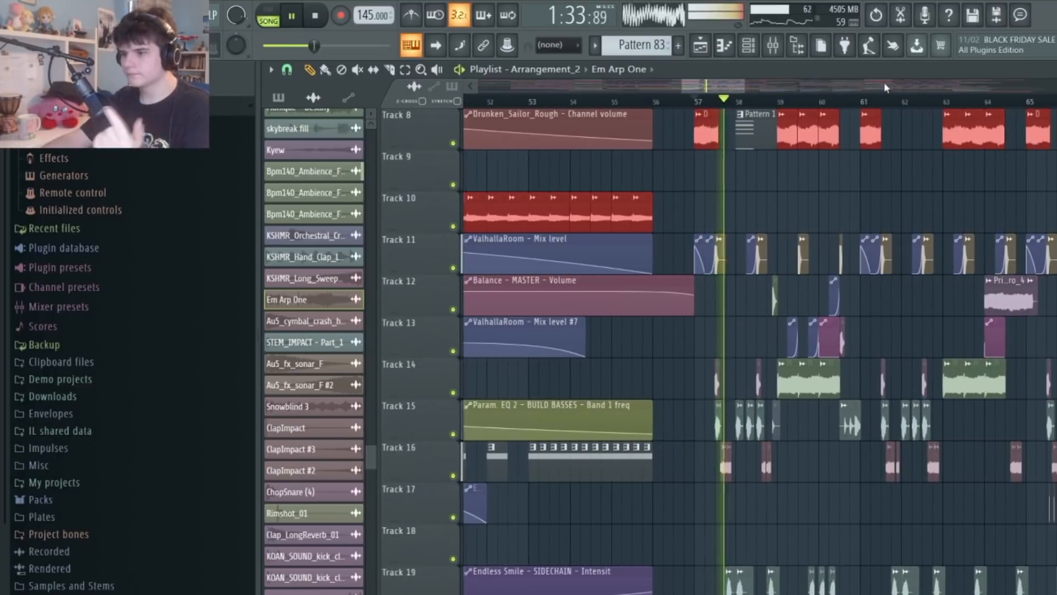
# Look through the clips on the upper and lower tracks between bars 57 and 73 during playback
pyautogui.scroll(-3, 877, 86)
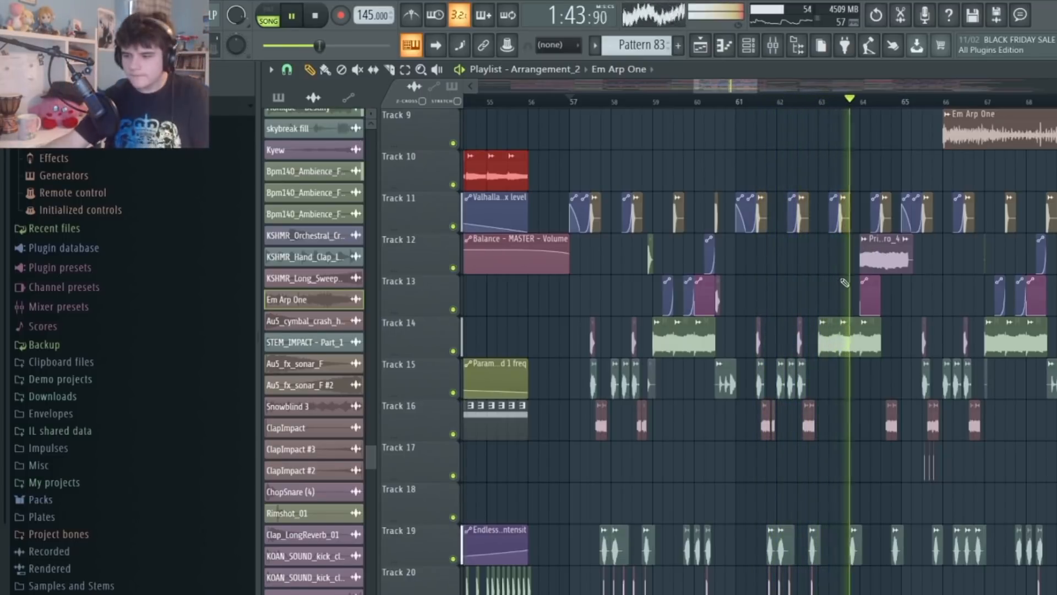
pyautogui.scroll(4, 859, 251)
pyautogui.scroll(2, 852, 254)
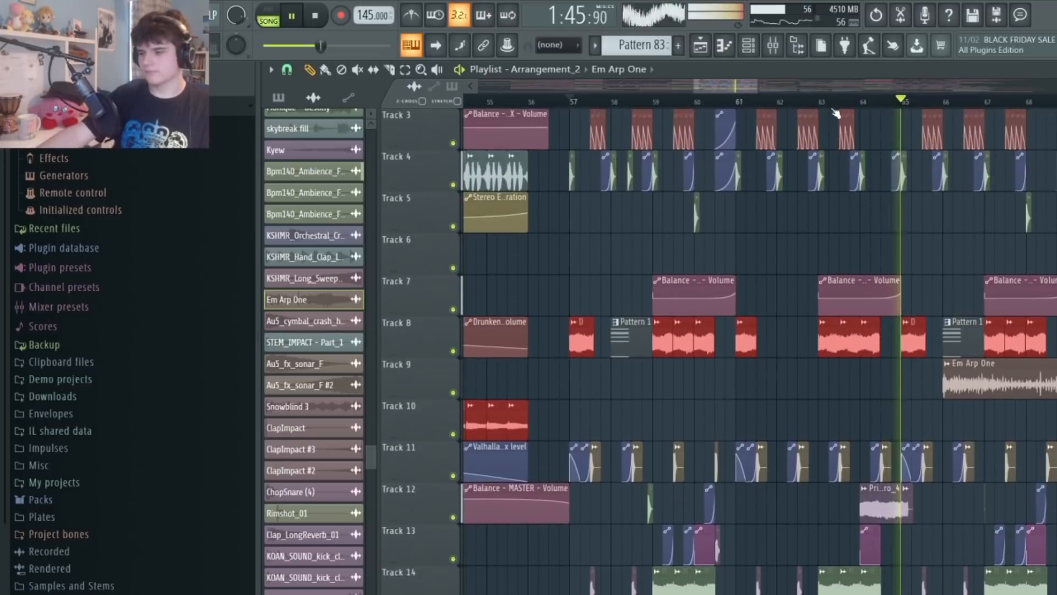
pyautogui.scroll(-3, 833, 110)
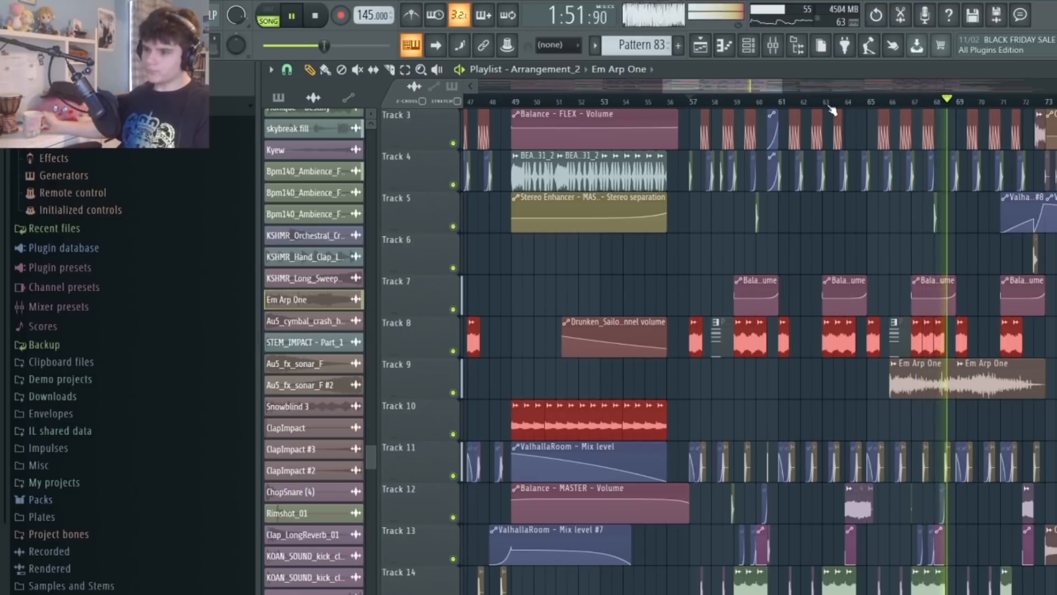
pyautogui.scroll(-18, 1016, 368)
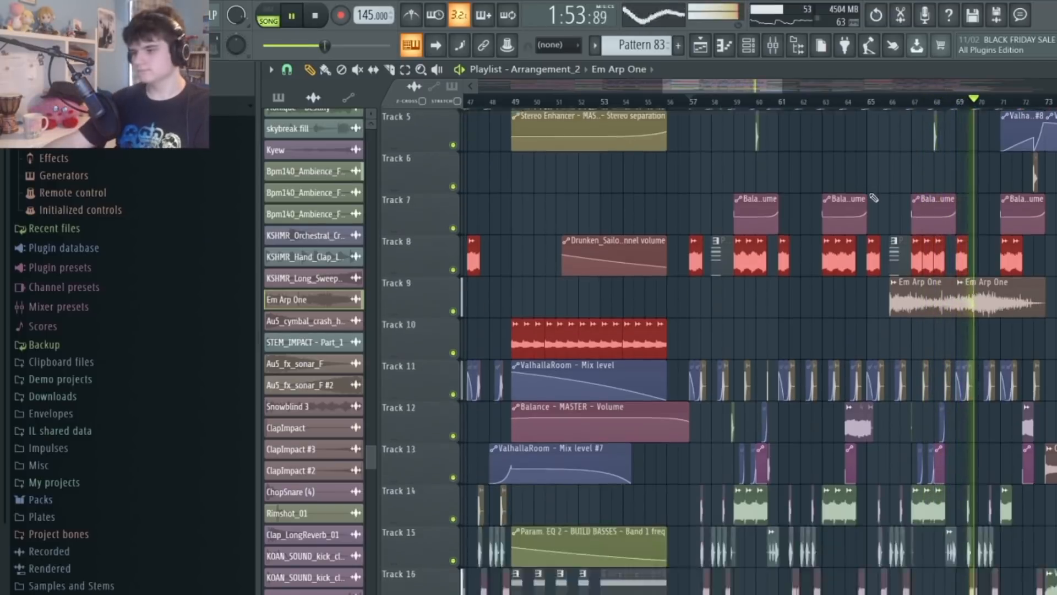
pyautogui.scroll(-7, 1016, 369)
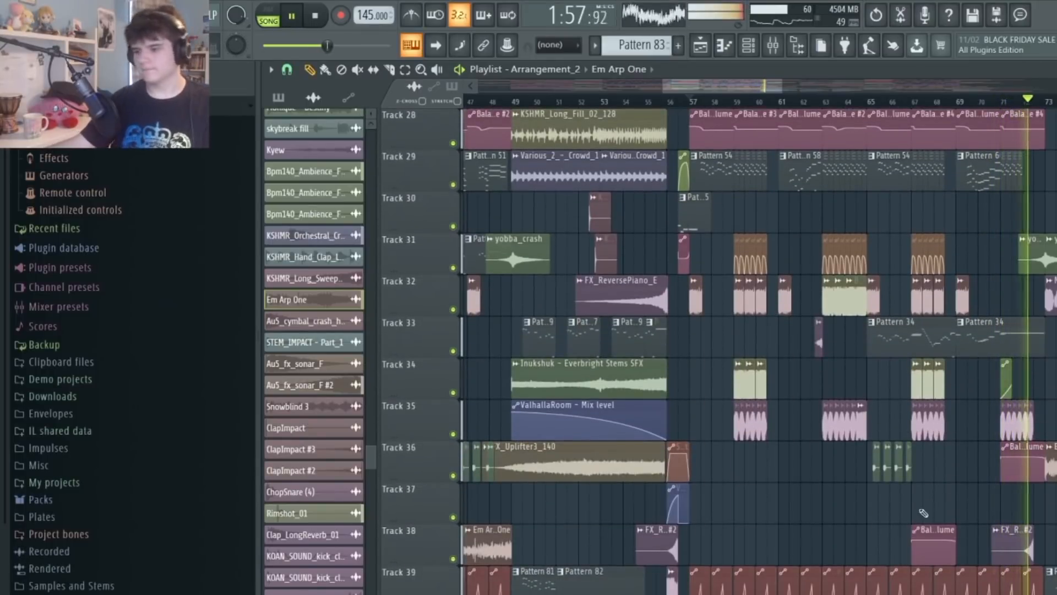
pyautogui.scroll(3, 974, 368)
pyautogui.scroll(2, 973, 368)
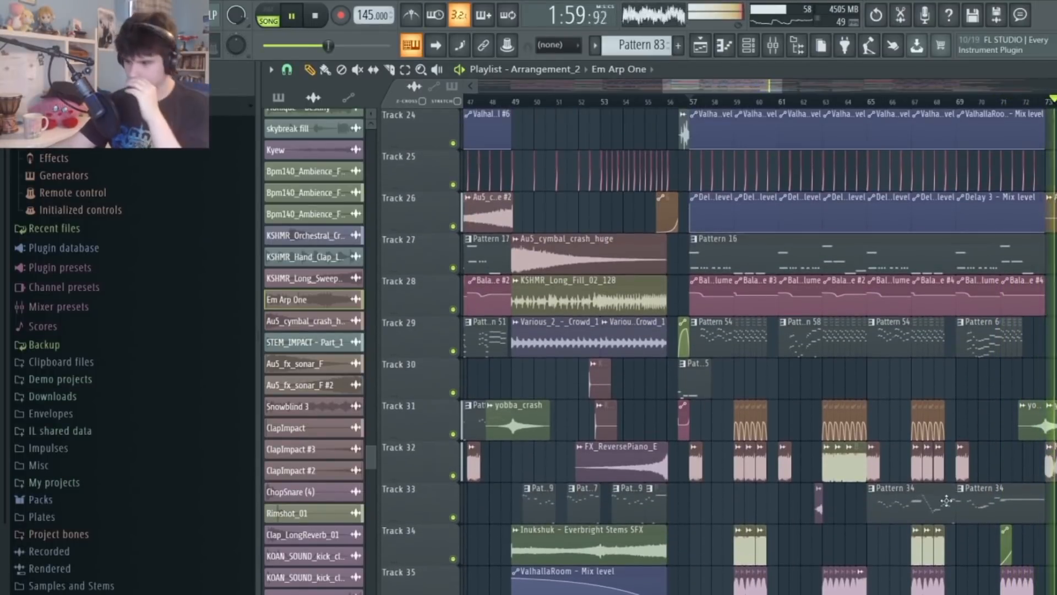
# Open Pattern 34 from Track 33, play it alone and show its Serum #4 instrument, ending with playback stopped
pyautogui.doubleClick(908, 542)
pyautogui.click(757, 47)
pyautogui.press('space')
pyautogui.click(759, 50)
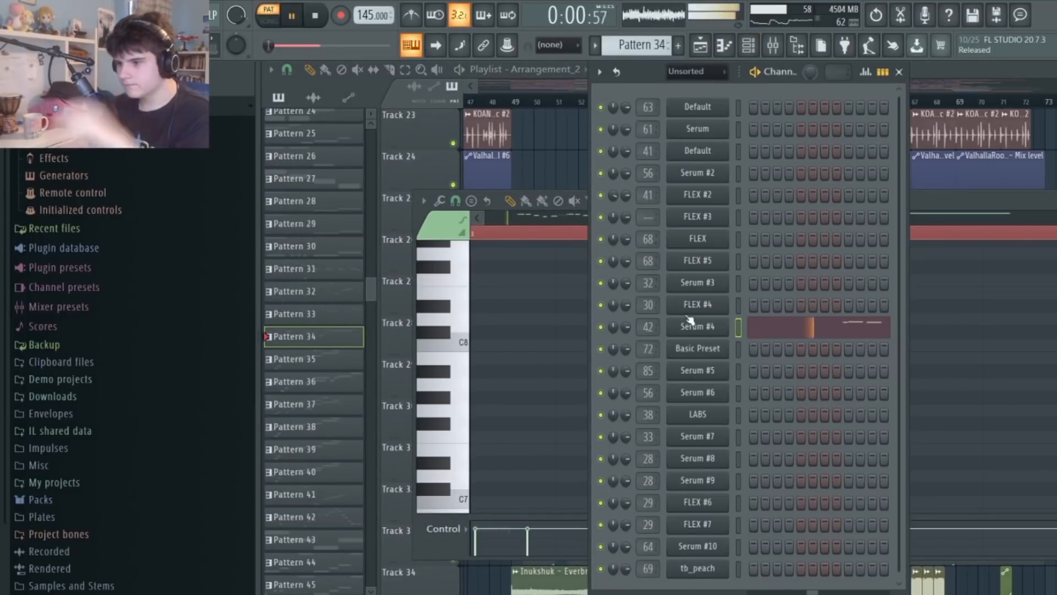
pyautogui.click(700, 331)
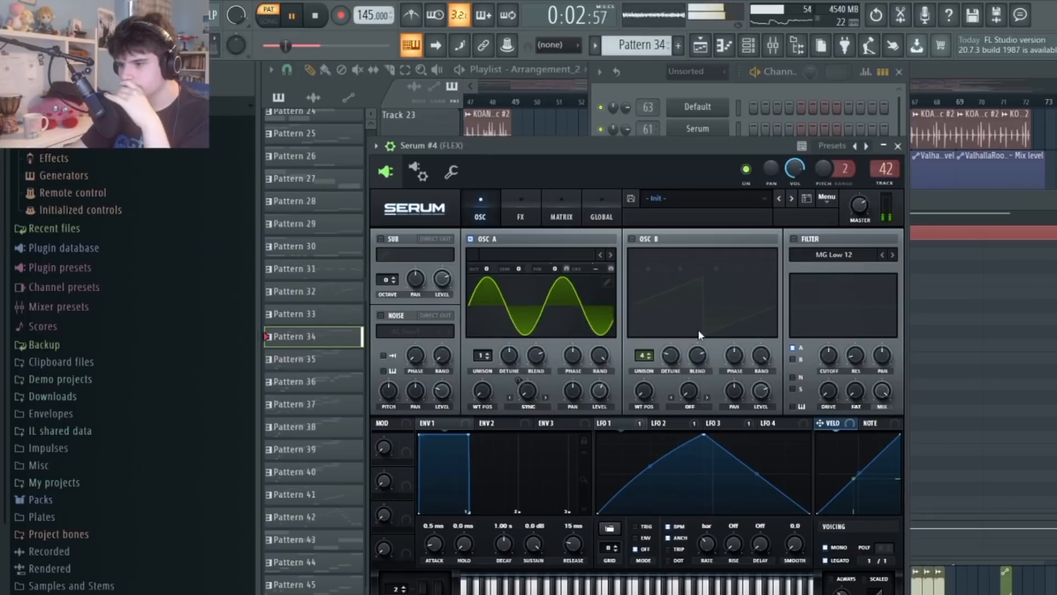
pyautogui.press('space')
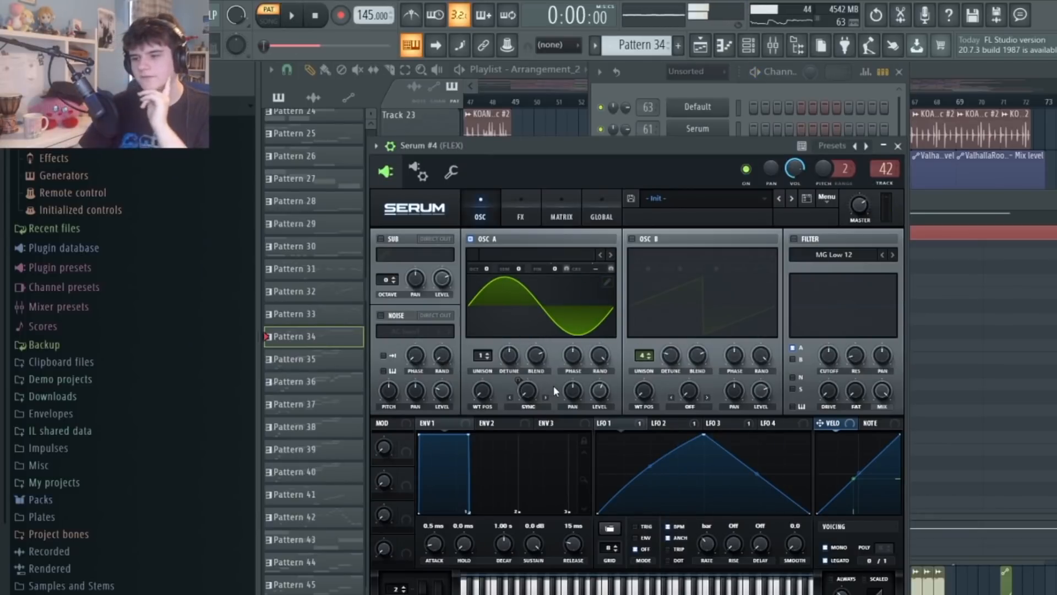
# Check Serum #4's effects and oscillator pages and open the Distortion effect on its FLEX mixer track
pyautogui.click(520, 215)
pyautogui.click(492, 197)
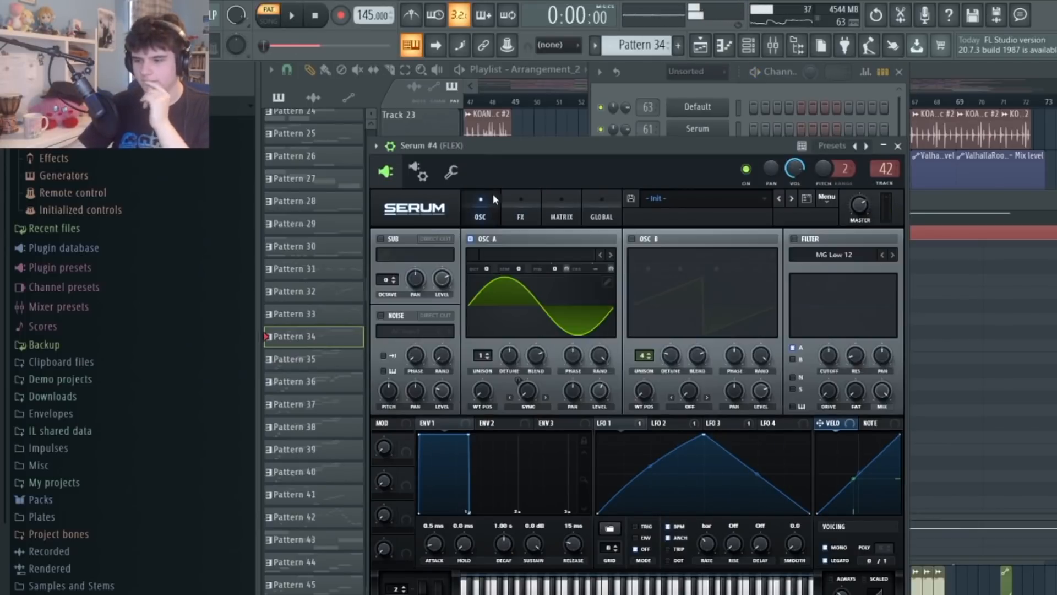
pyautogui.click(772, 46)
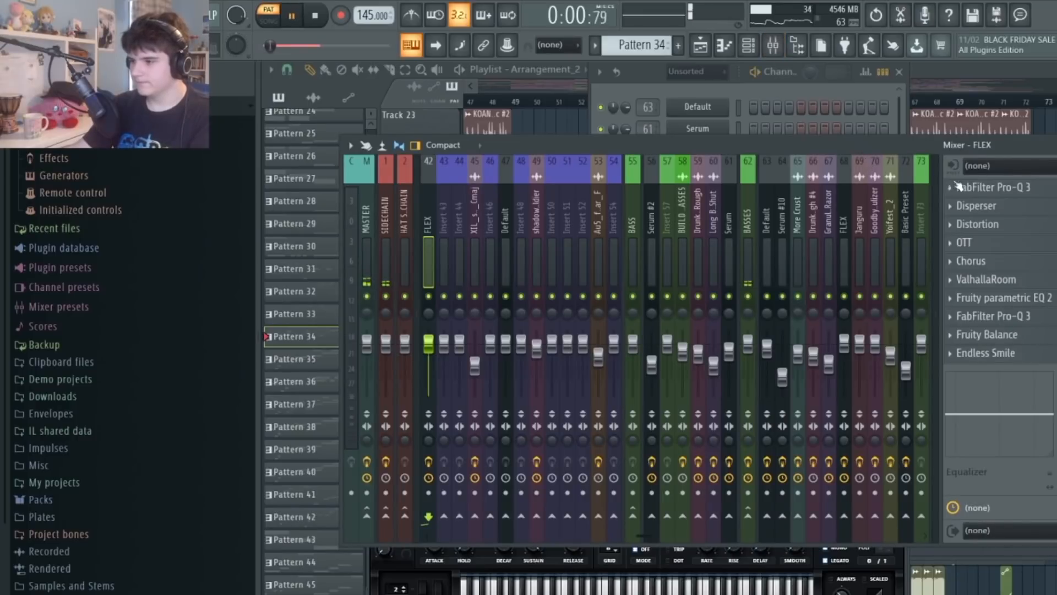
pyautogui.click(1012, 229)
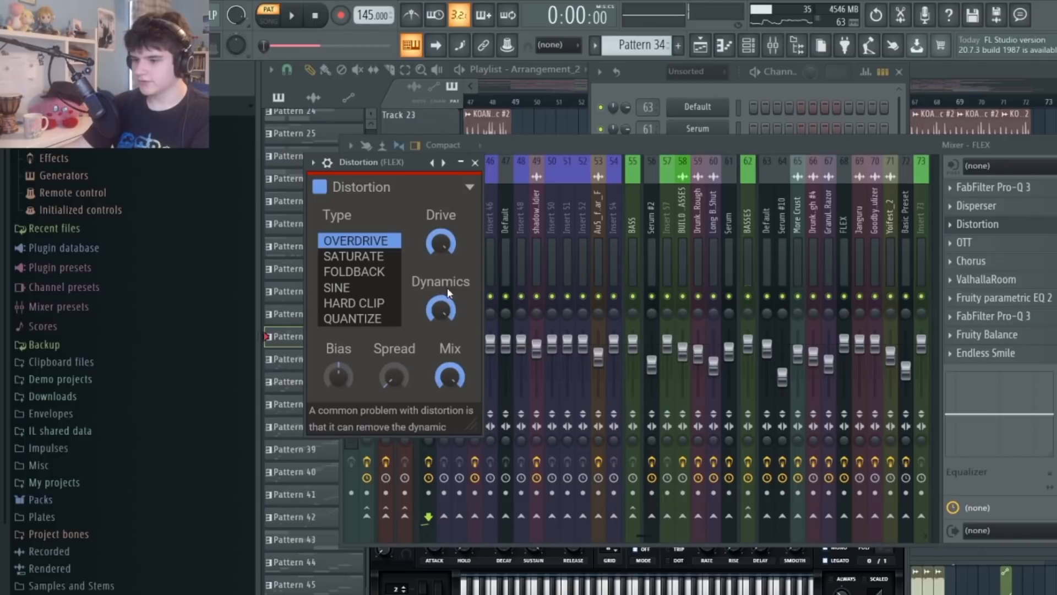
# Show the Serum #4 instrument again and play Pattern 34 through it
pyautogui.click(722, 125)
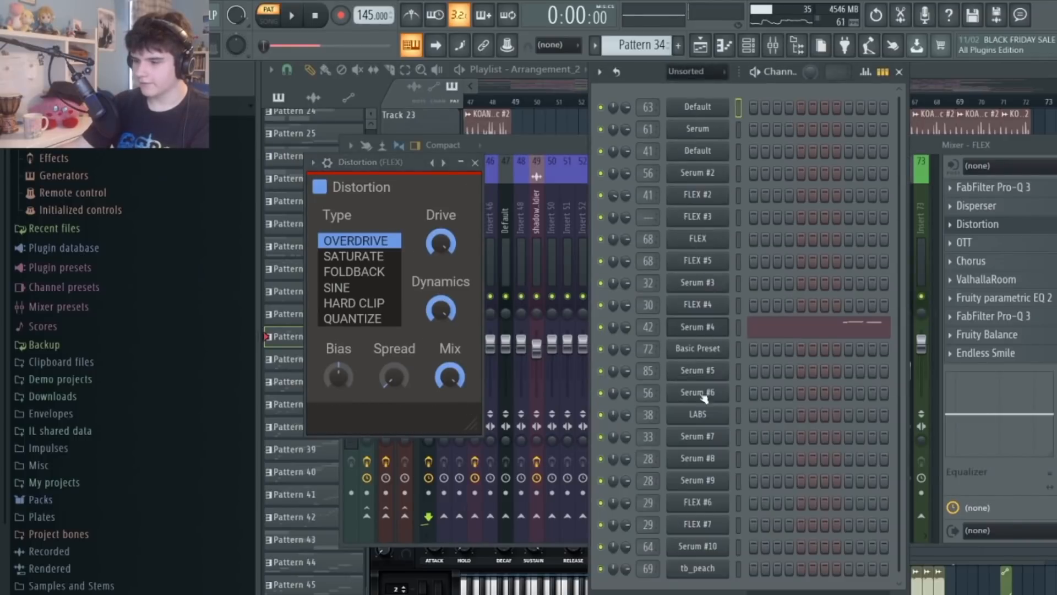
pyautogui.click(714, 327)
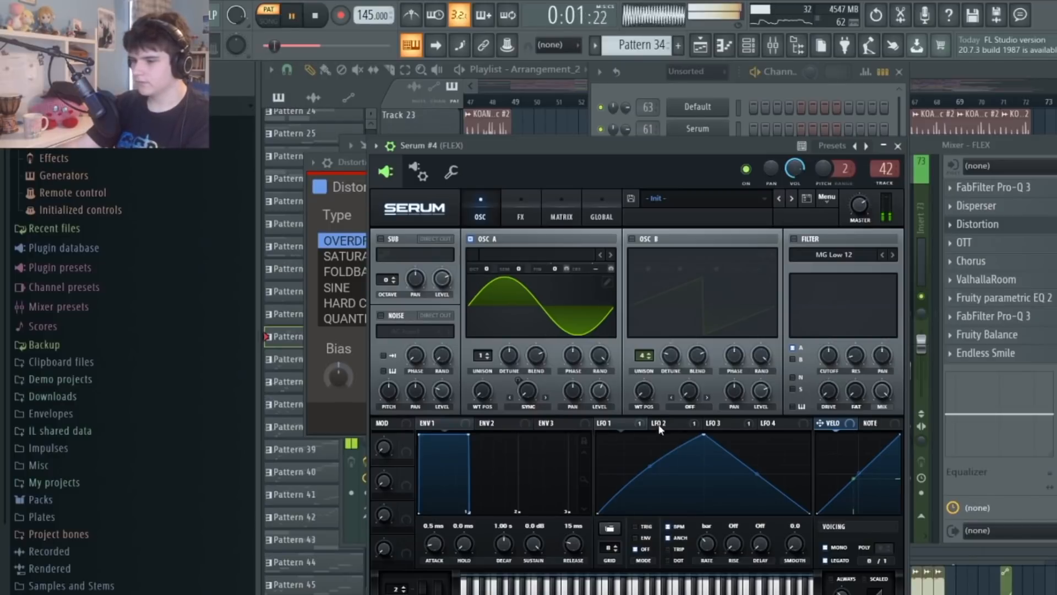
pyautogui.press('space')
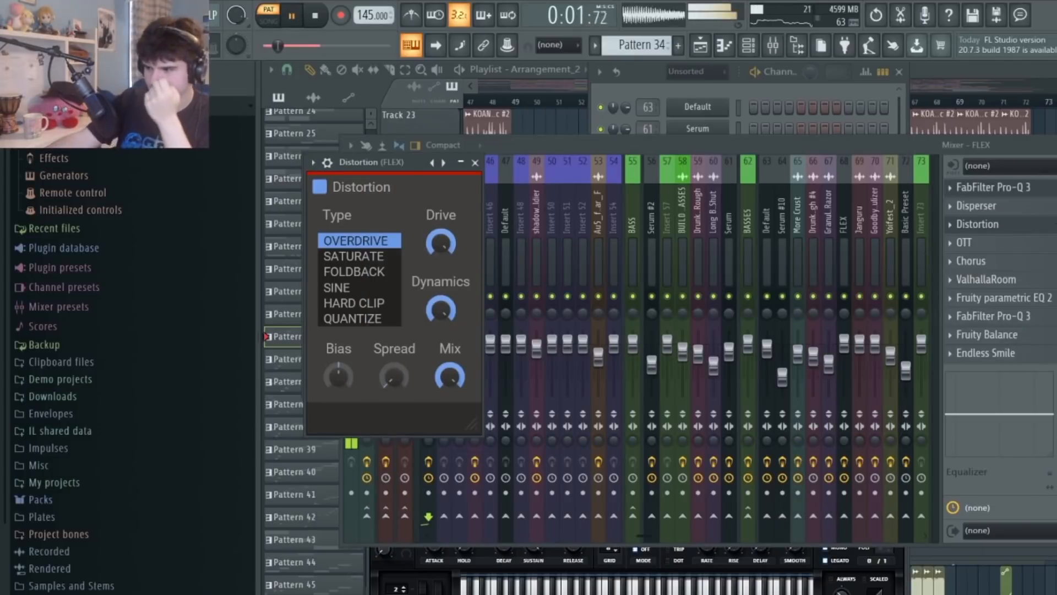
# Examine the OTT, Chorus and ValhallaRoom effects on the FLEX mixer track while auditioning Pattern 34
pyautogui.click(1051, 247)
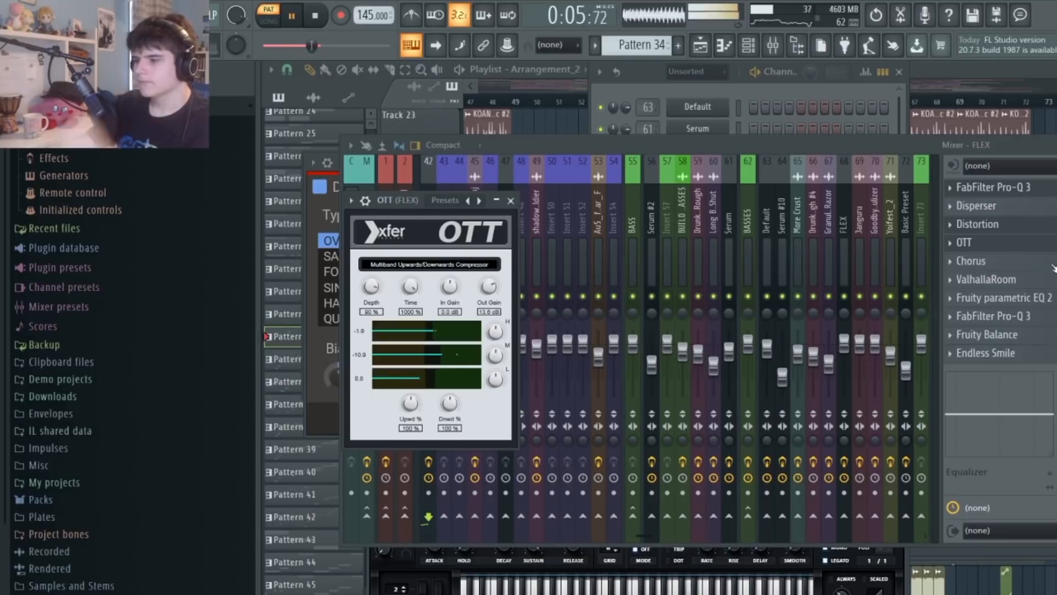
pyautogui.click(1053, 267)
pyautogui.click(1053, 281)
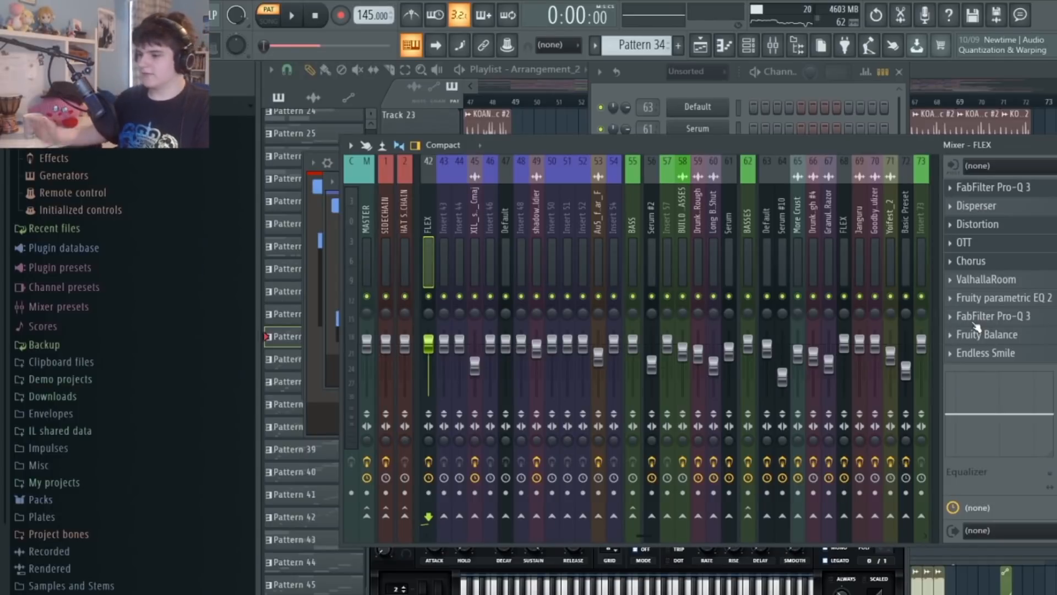
pyautogui.press('space')
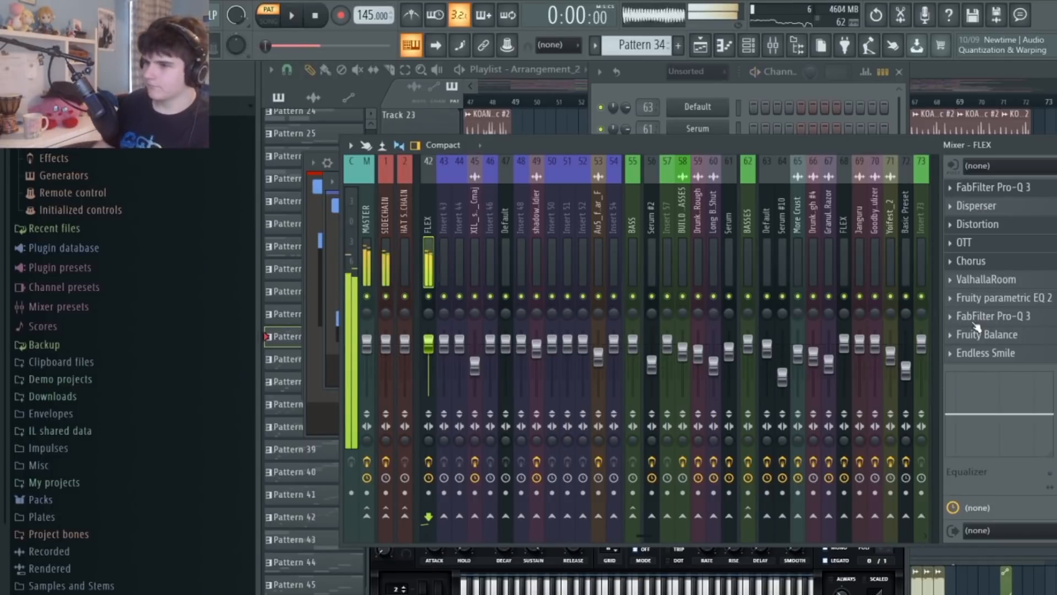
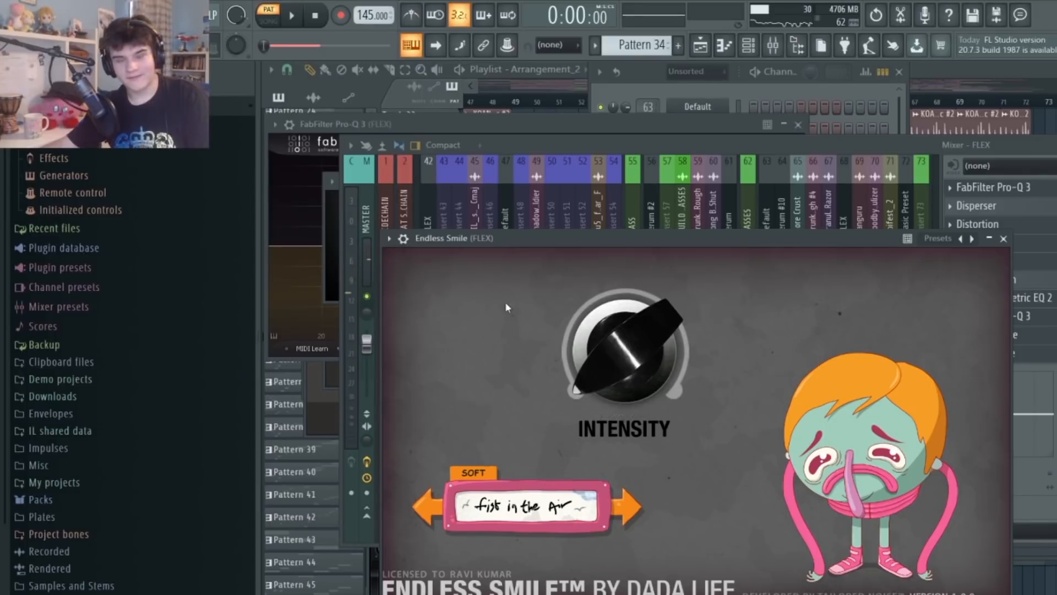
# Try the Endless Smile intensity on the FLEX mixer track at 56% and return it to 0%
pyautogui.moveTo(612, 308); pyautogui.dragTo(611, 285)
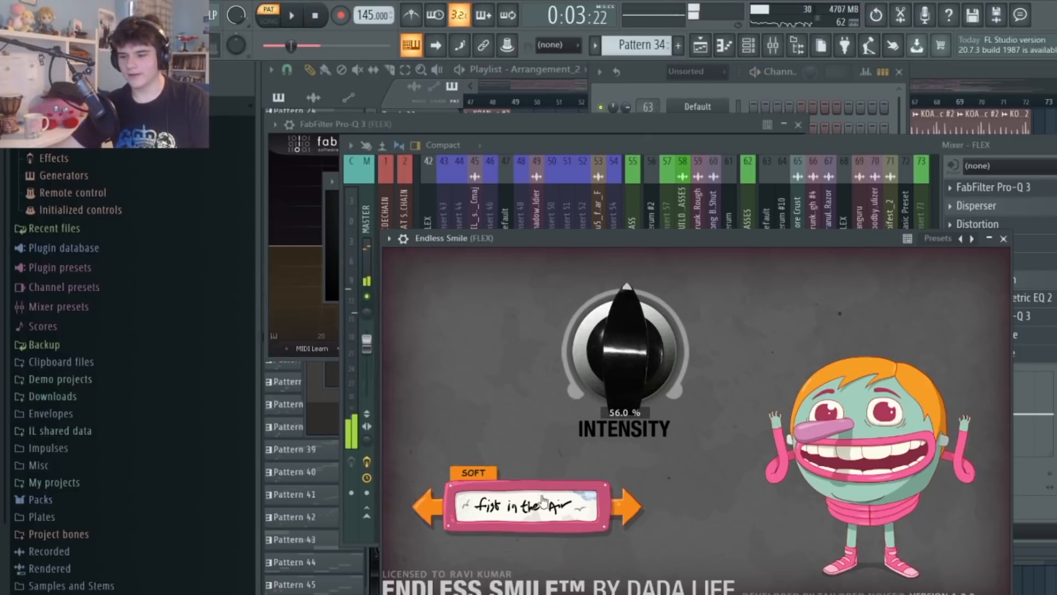
pyautogui.moveTo(630, 352); pyautogui.dragTo(604, 539)
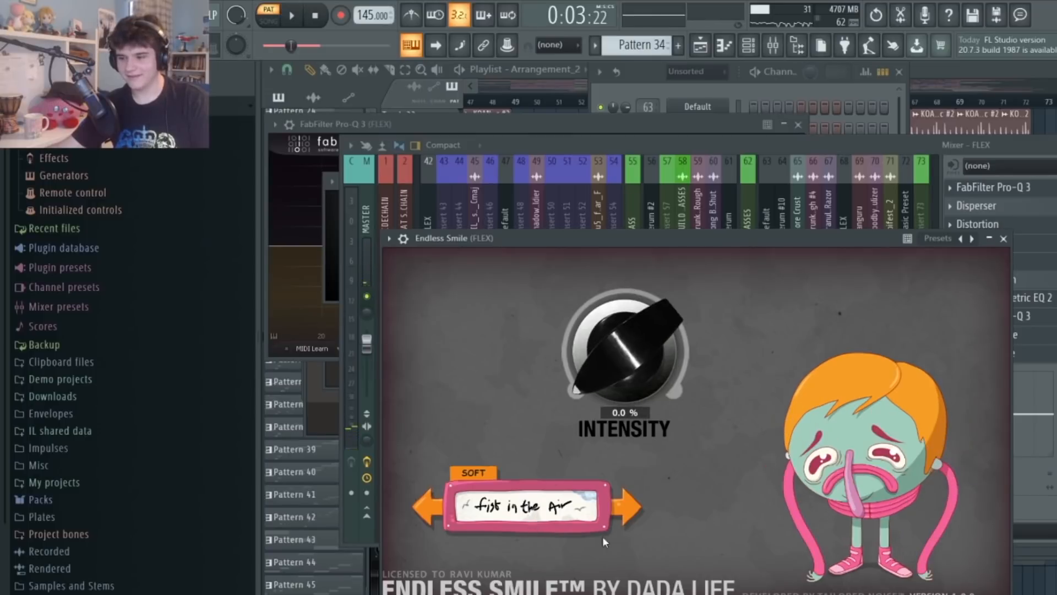
# Return to the playlist and play the full arrangement from bar 57
pyautogui.click(809, 176)
pyautogui.press('space')
pyautogui.press('F5')
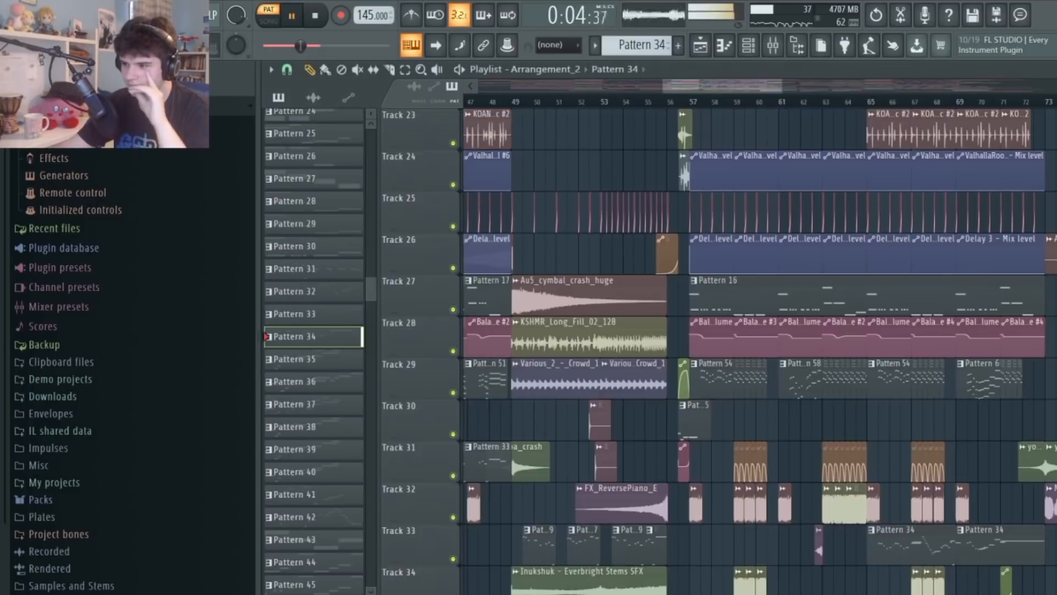
pyautogui.click(695, 102)
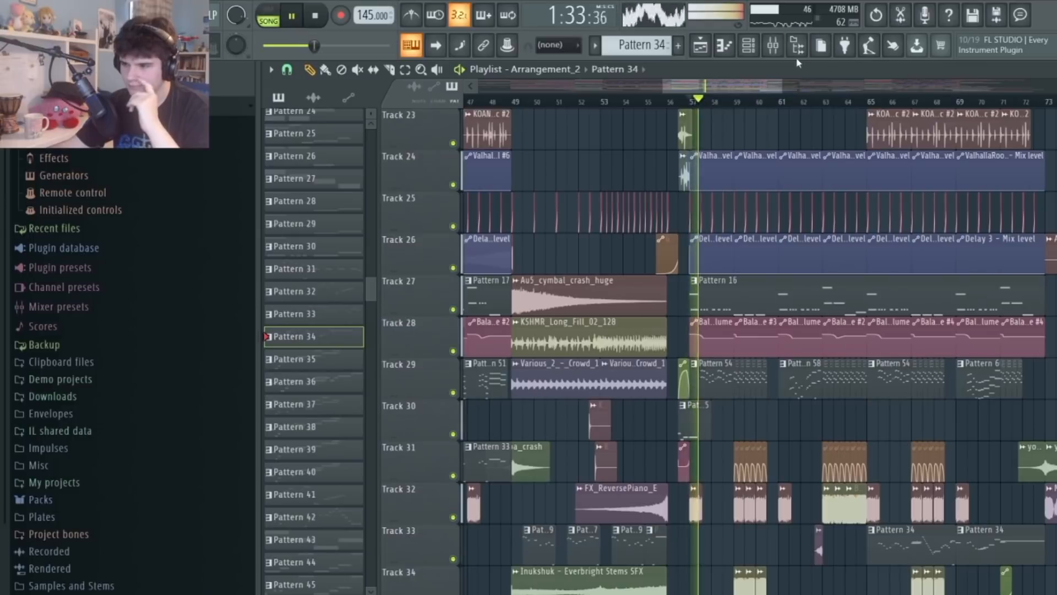
# Check the mixer levels during playback and look over the second drop's tracks from Track 20 down
pyautogui.click(773, 46)
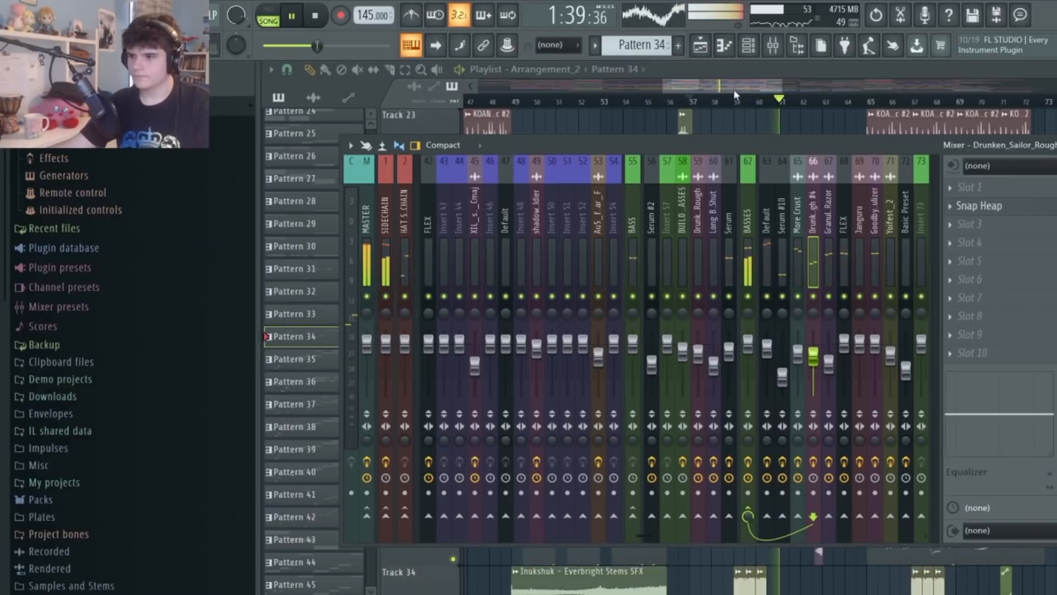
pyautogui.moveTo(735, 91); pyautogui.dragTo(751, 91)
pyautogui.scroll(3, 735, 200)
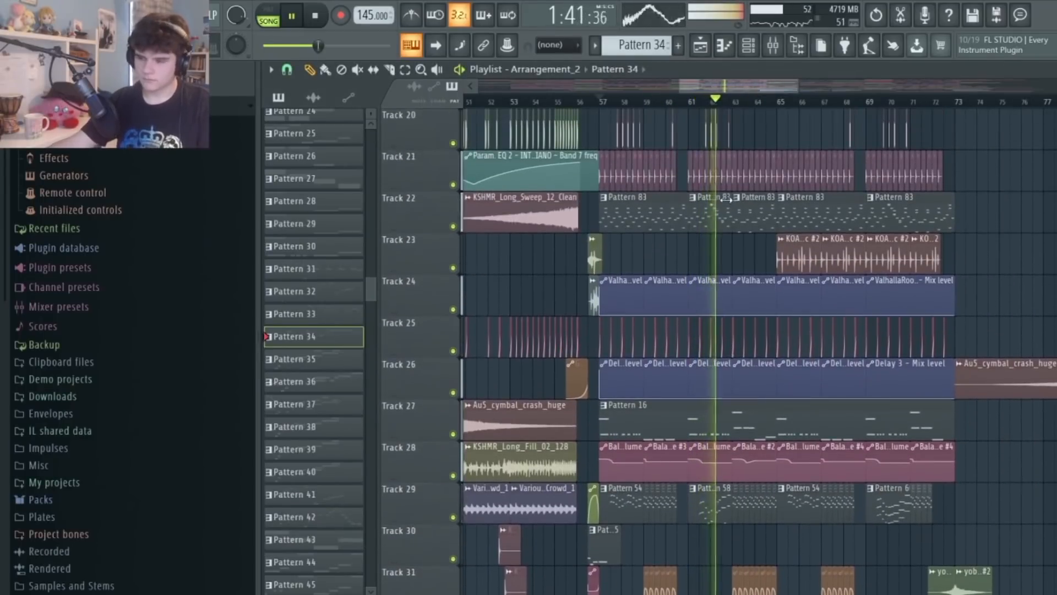
# Look over the second drop's clips from Track 17 down past Track 45 during playback and stop it
pyautogui.scroll(2, 727, 201)
pyautogui.scroll(1, 716, 231)
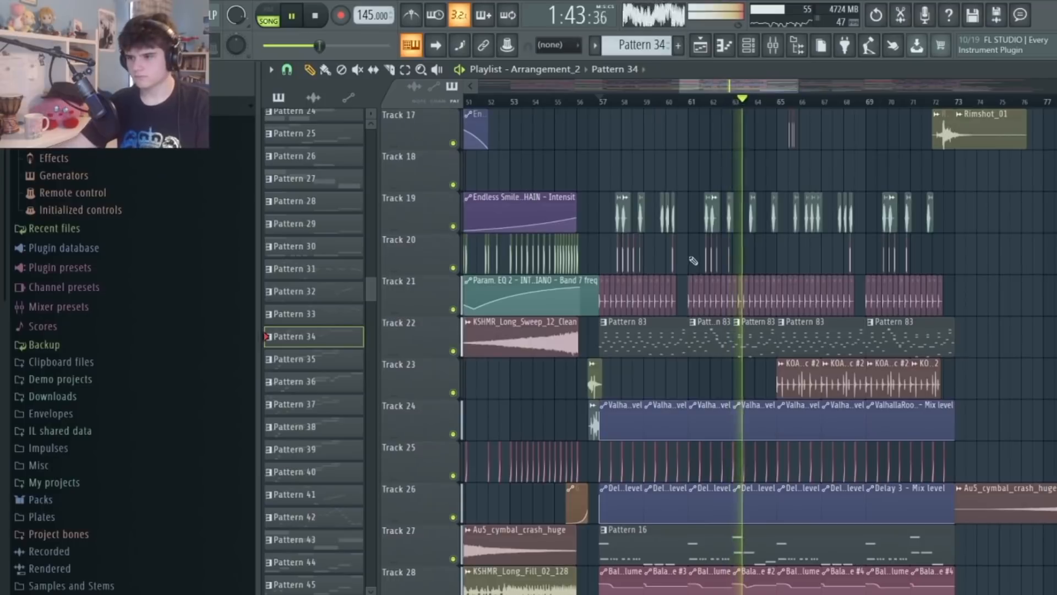
pyautogui.scroll(-14, 694, 261)
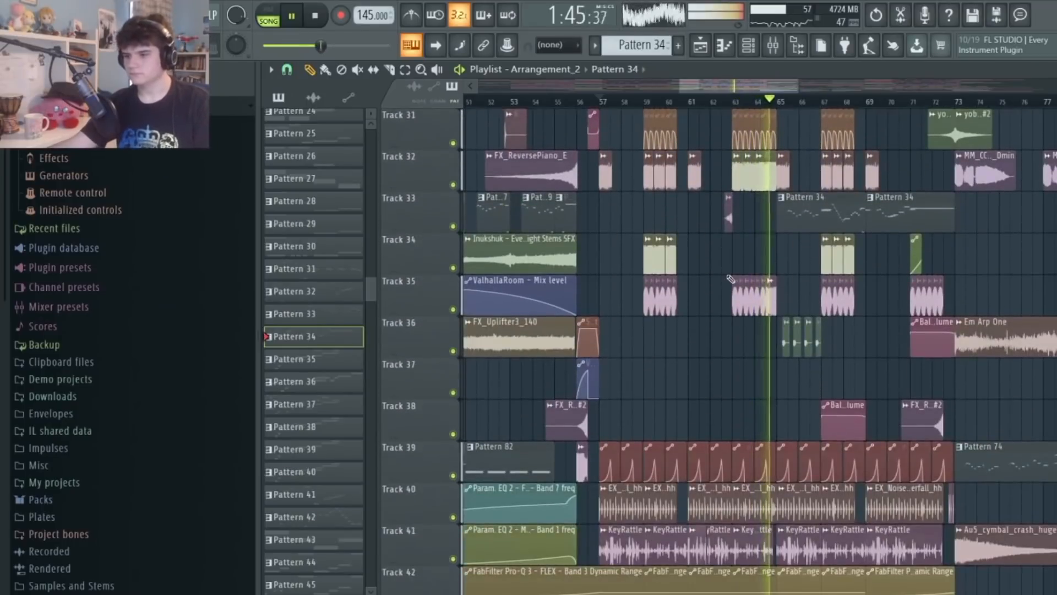
pyautogui.scroll(-3, 726, 270)
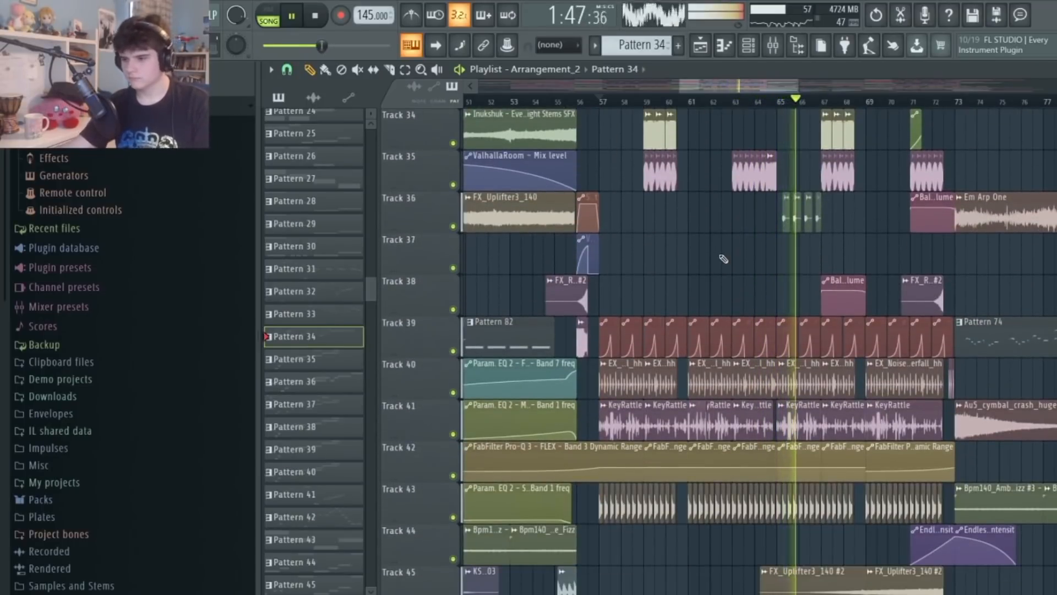
pyautogui.scroll(-5, 723, 258)
pyautogui.scroll(17, 670, 196)
pyautogui.press('space')
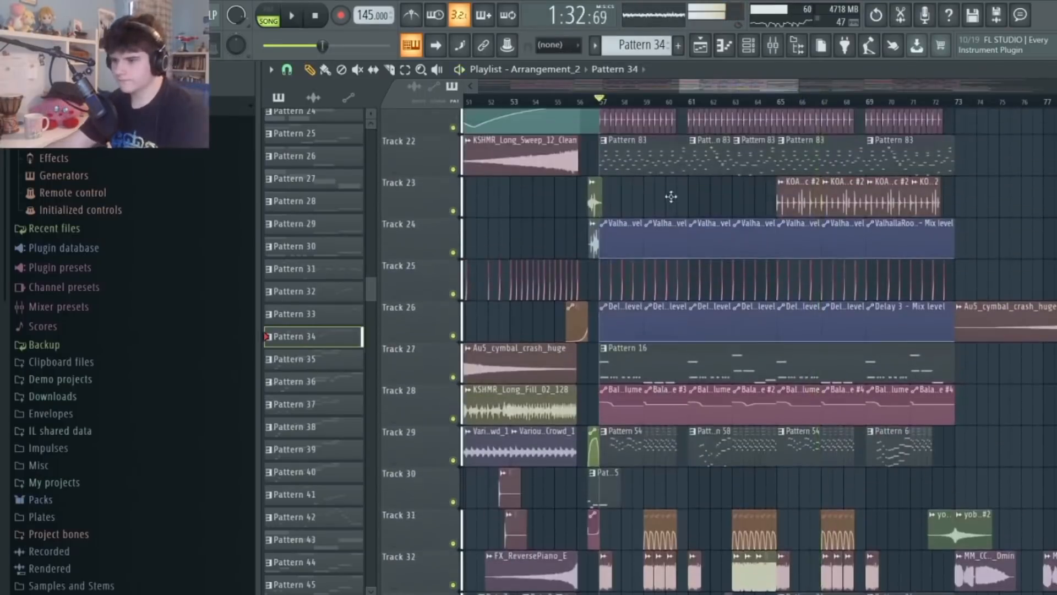
# Replay the second drop's opening from bar 57 with the uppermost tracks in view and stop playback
pyautogui.scroll(20, 672, 187)
pyautogui.press('space')
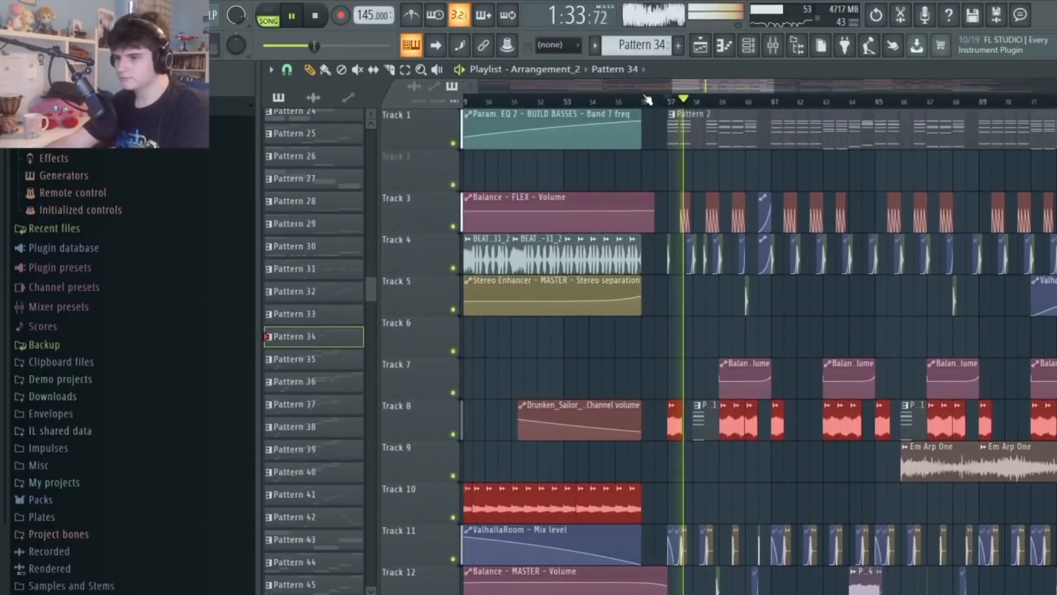
pyautogui.scroll(5, 688, 101)
pyautogui.press('space')
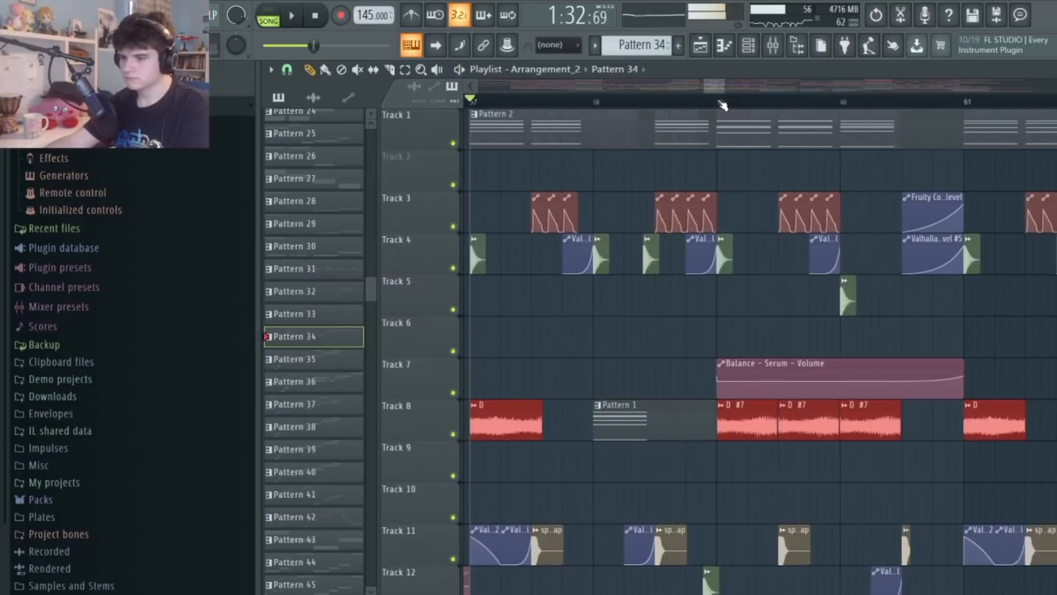
# Open Pattern 54 from Track 29 in the FLEX piano roll, audition its notes and close the editor
pyautogui.scroll(-5, 723, 105)
pyautogui.scroll(-19, 733, 174)
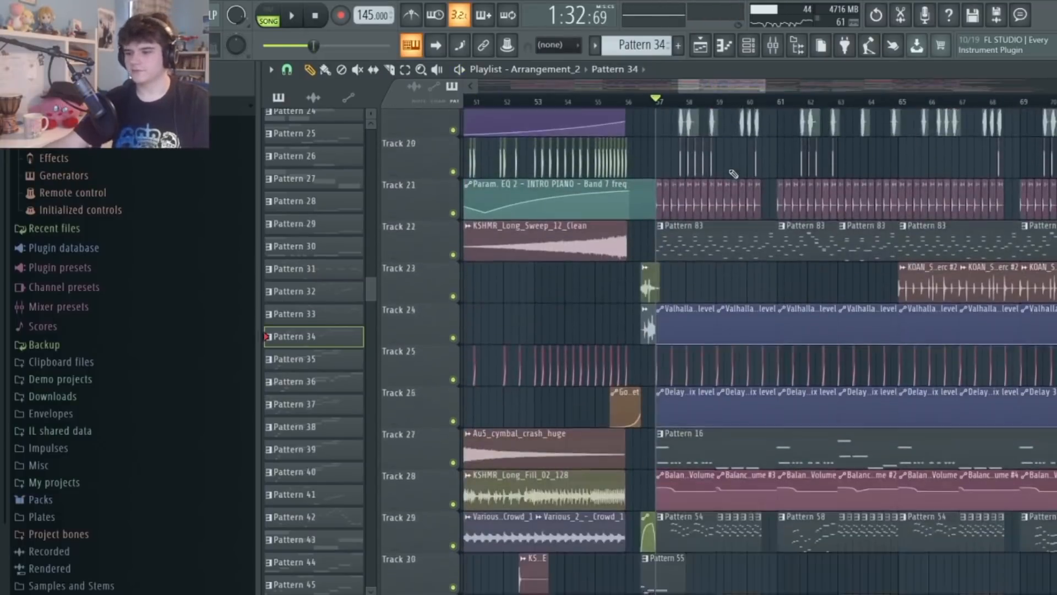
pyautogui.scroll(-4, 707, 198)
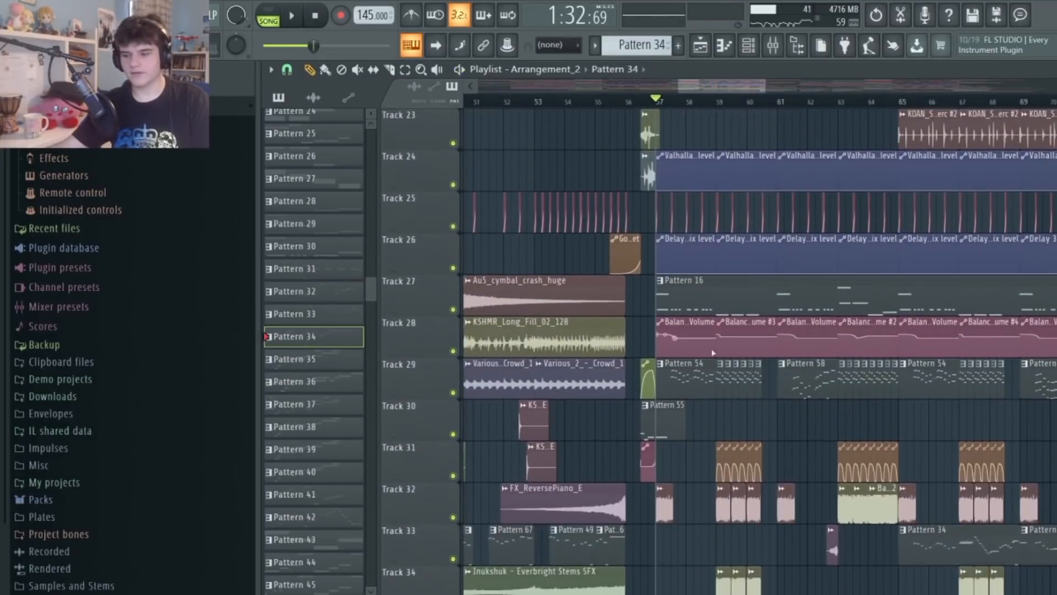
pyautogui.click(705, 370)
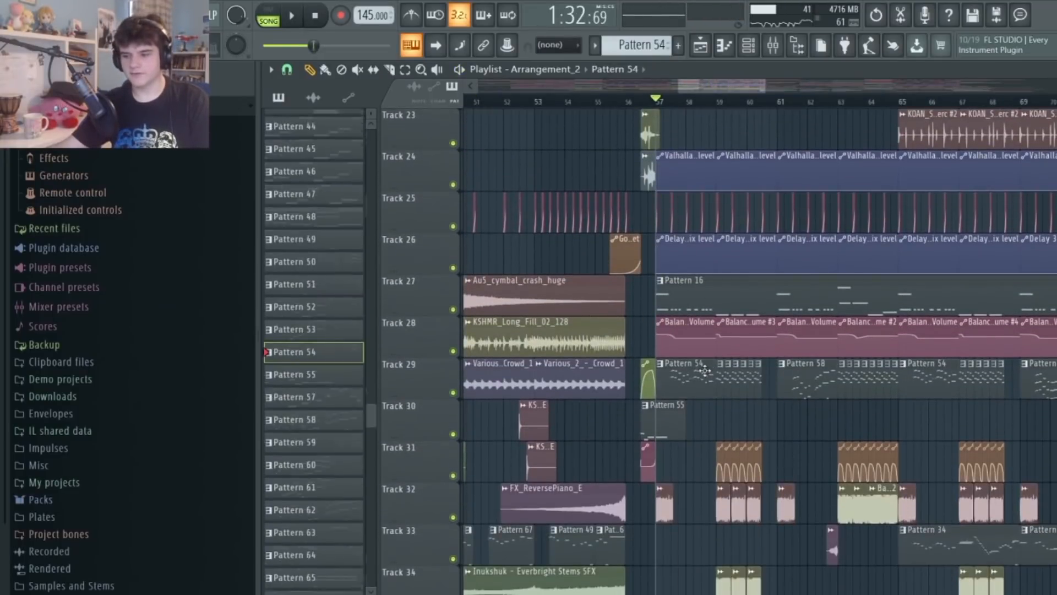
pyautogui.doubleClick(704, 371)
pyautogui.scroll(-8, 589, 246)
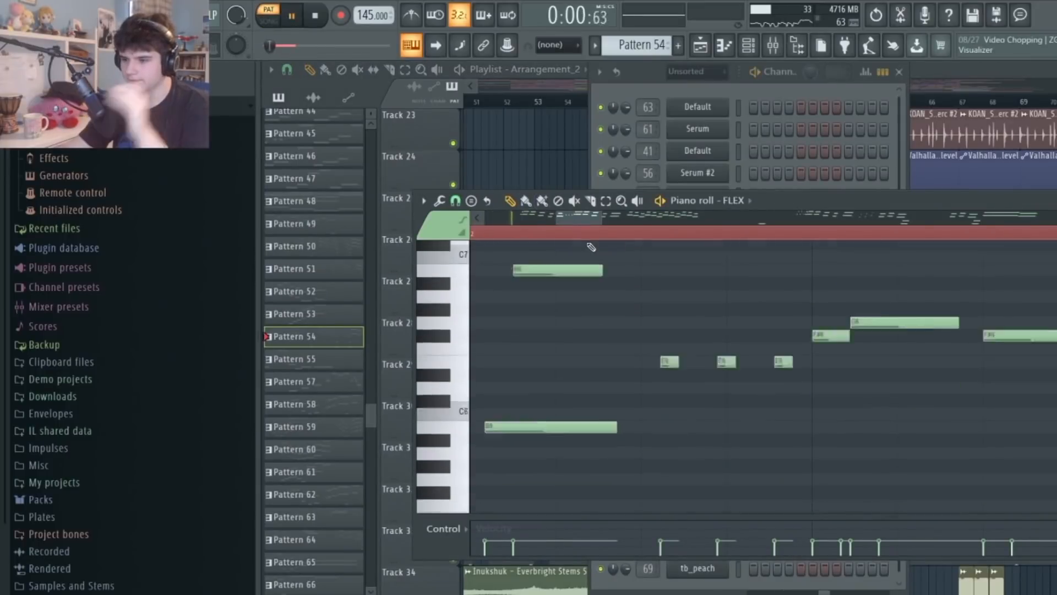
pyautogui.scroll(-8, 592, 237)
pyautogui.press('space')
pyautogui.click(1002, 81)
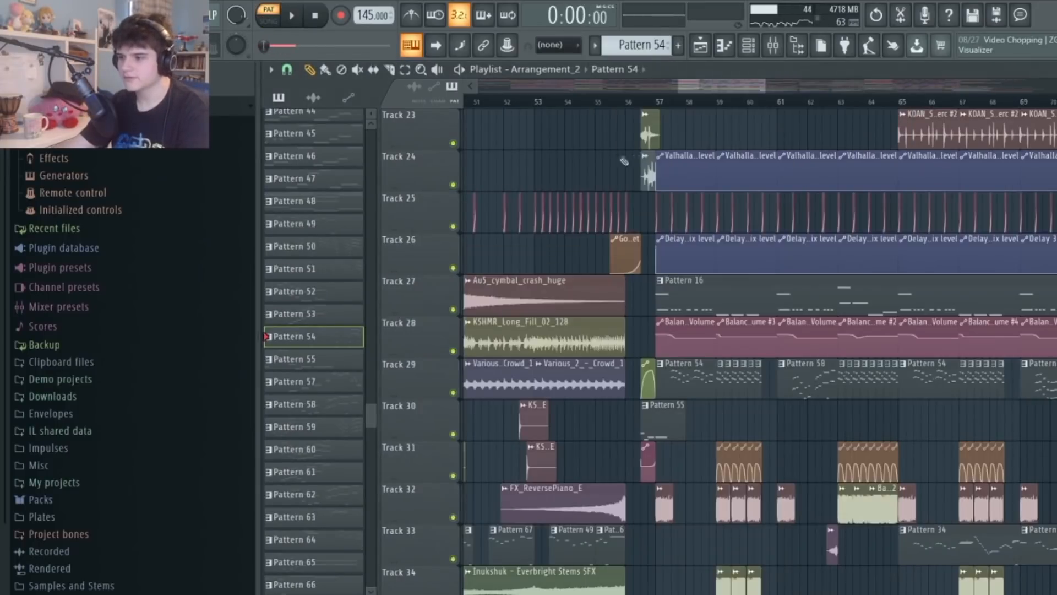
# Play the full arrangement from where Pattern 54's notes begin on Track 29, midway through bar 57, and stop it
pyautogui.scroll(5, 675, 102)
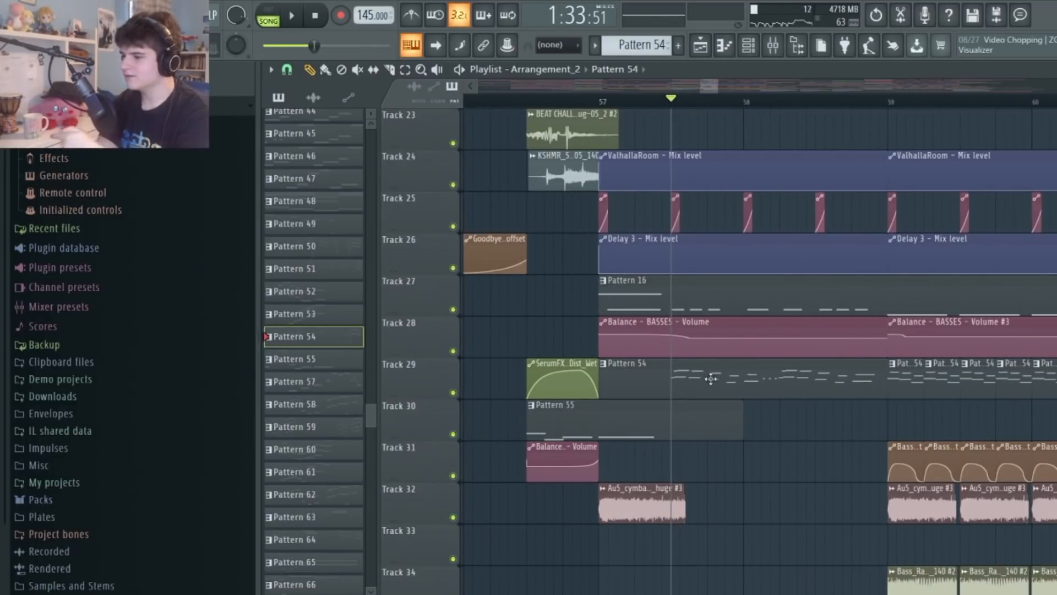
pyautogui.press('space')
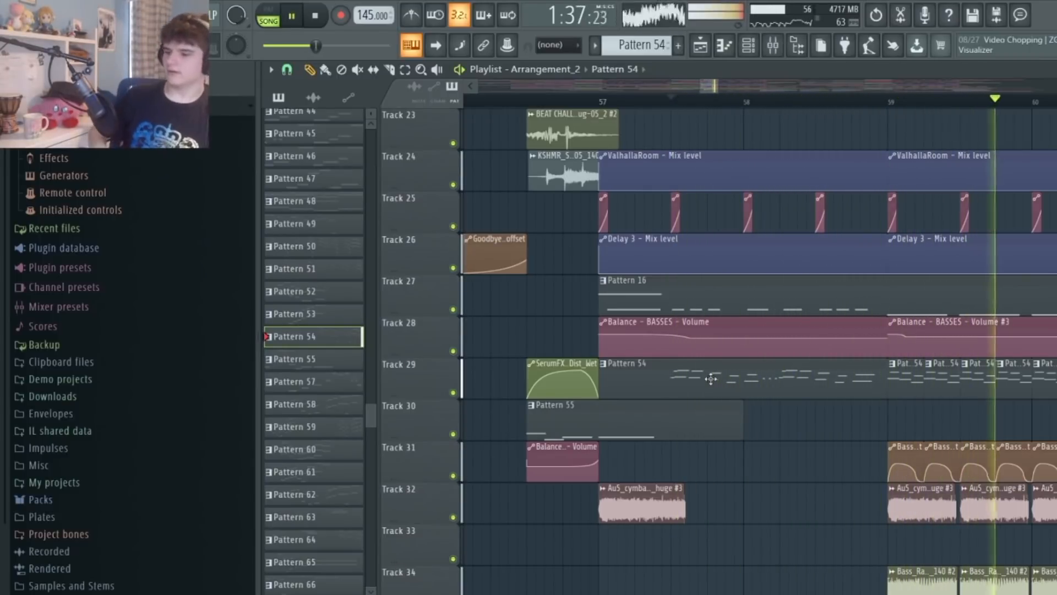
pyautogui.scroll(-1, 783, 91)
pyautogui.click(784, 88)
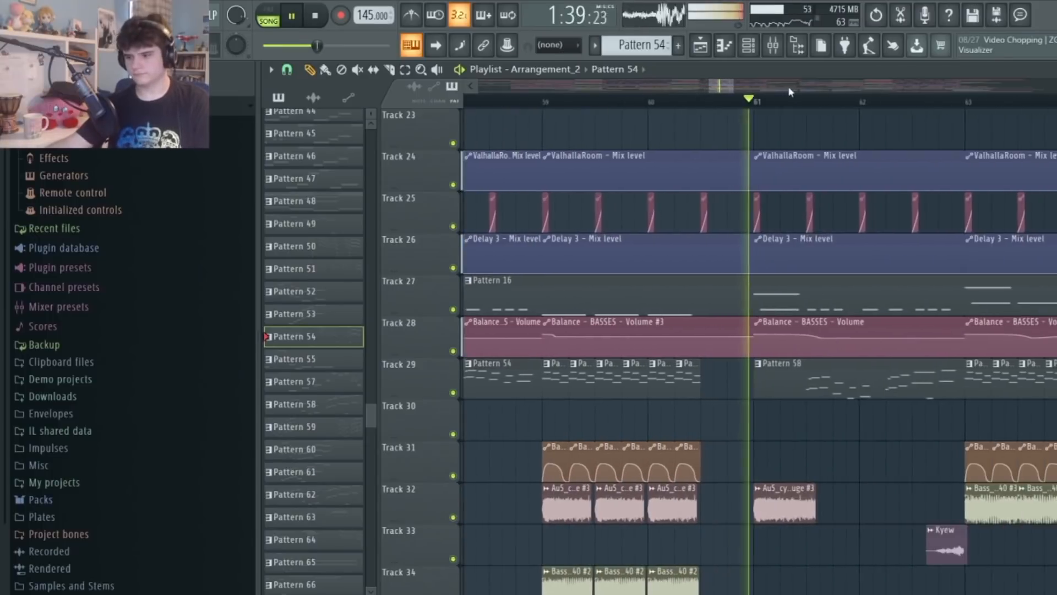
pyautogui.scroll(-9, 697, 183)
pyautogui.press('space')
# Audition bar 59 with the Bass Razor, cymbal crash and Goodbye Granulizer layers on Tracks 31 to 35 in view
pyautogui.click(541, 89)
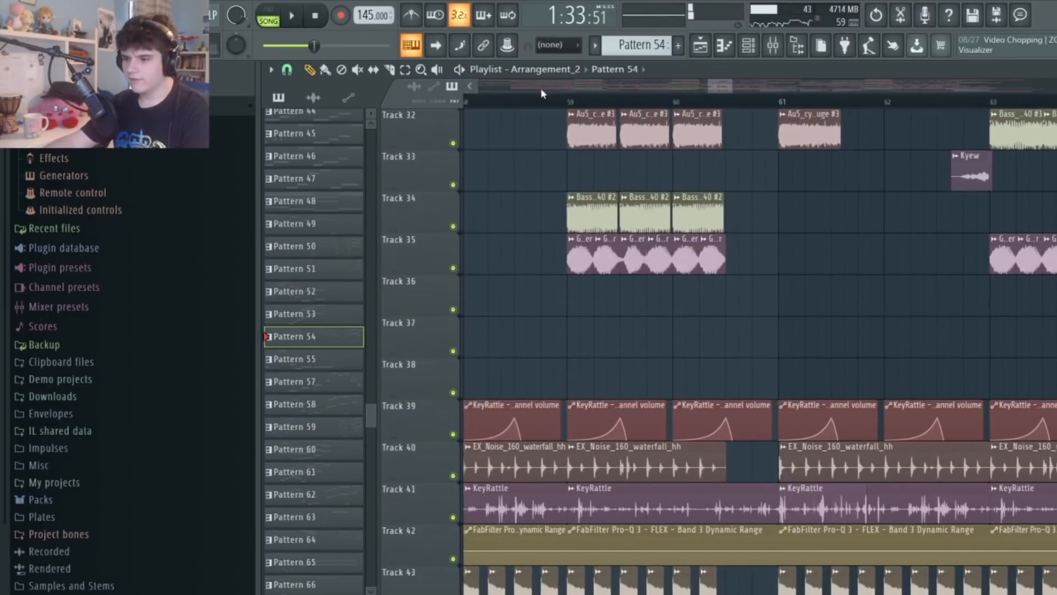
pyautogui.click(571, 101)
pyautogui.scroll(4, 571, 101)
pyautogui.scroll(-4, 731, 221)
pyautogui.press('space')
pyautogui.scroll(6, 731, 261)
pyautogui.press('space')
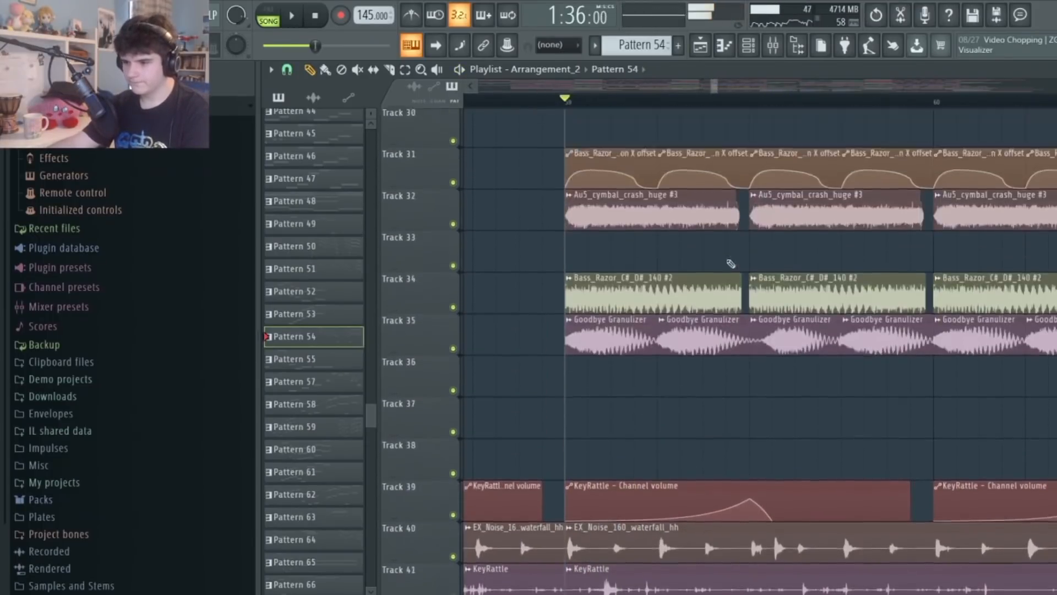
# Audition the first drop around bars 44 and 36 with Tracks 9 to 20 in view for comparison
pyautogui.scroll(20, 731, 263)
pyautogui.scroll(-11, 651, 118)
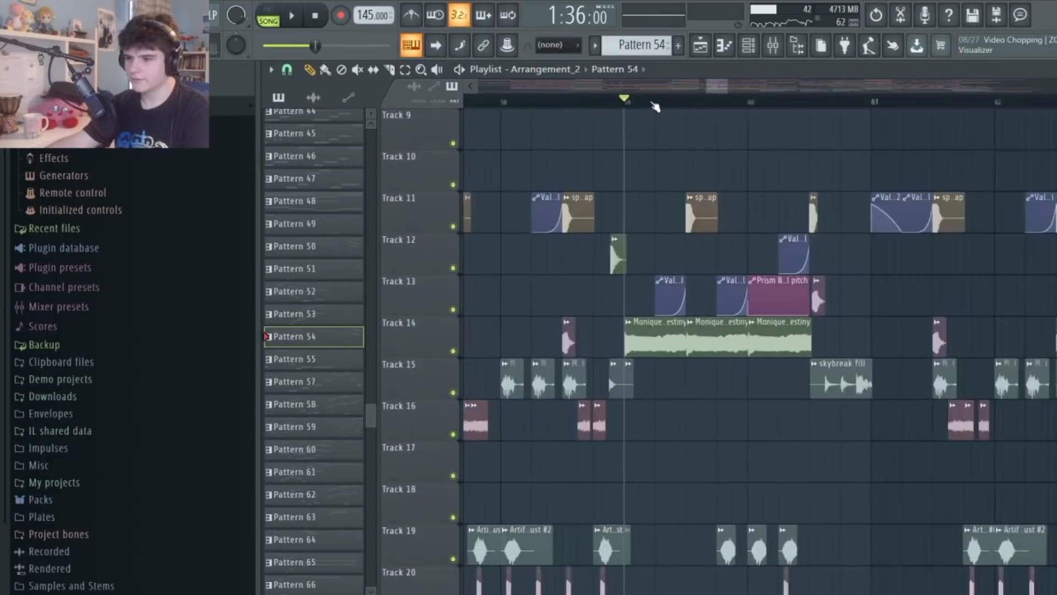
pyautogui.scroll(-5, 654, 105)
pyautogui.scroll(-2, 552, 102)
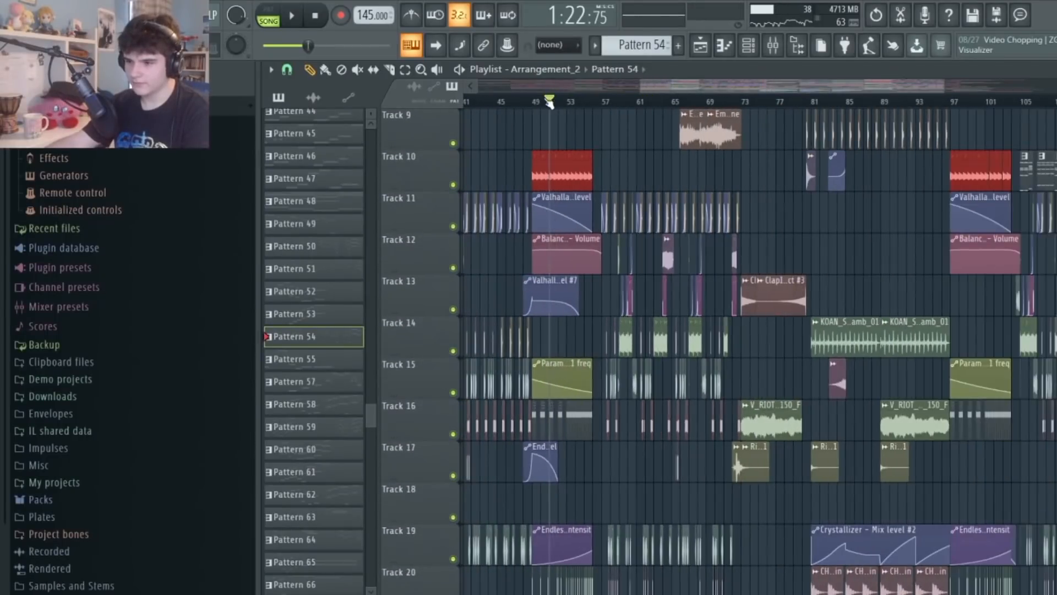
pyautogui.click(494, 103)
pyautogui.press('space')
pyautogui.scroll(-3, 661, 104)
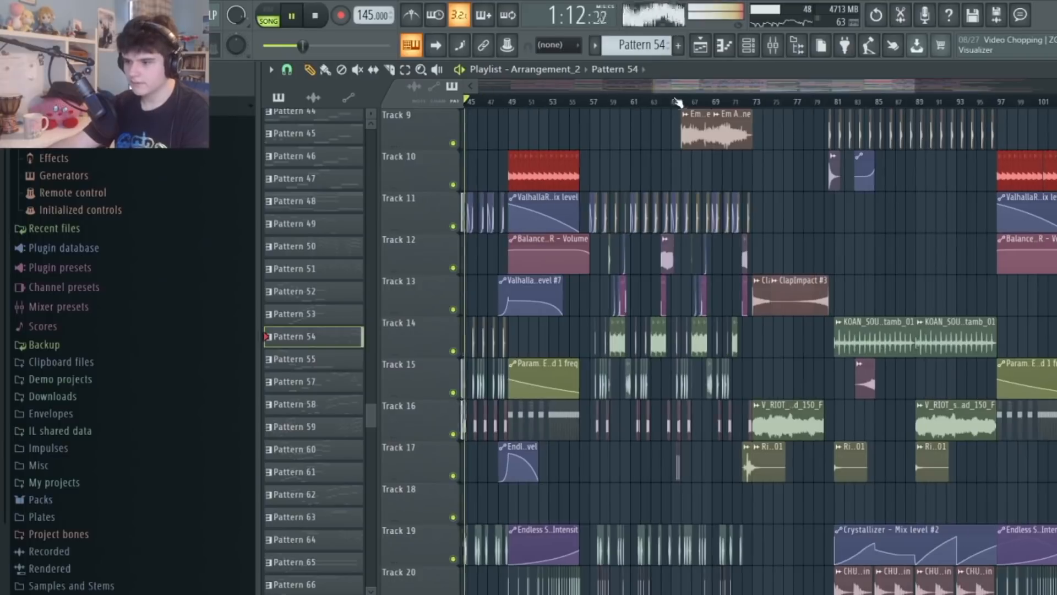
pyautogui.press('space')
pyautogui.scroll(5, 568, 109)
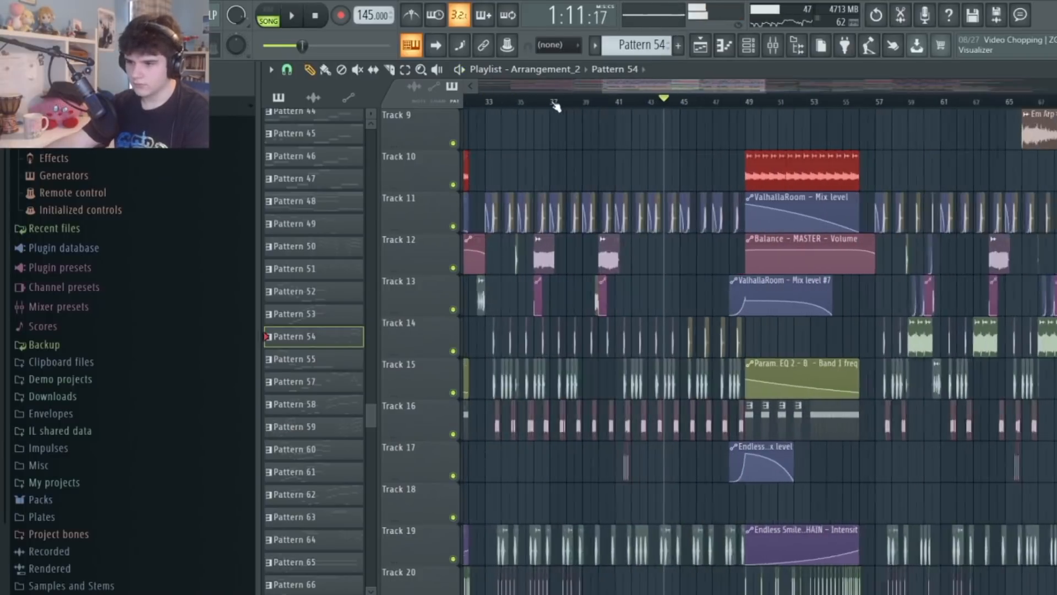
pyautogui.scroll(-3, 534, 110)
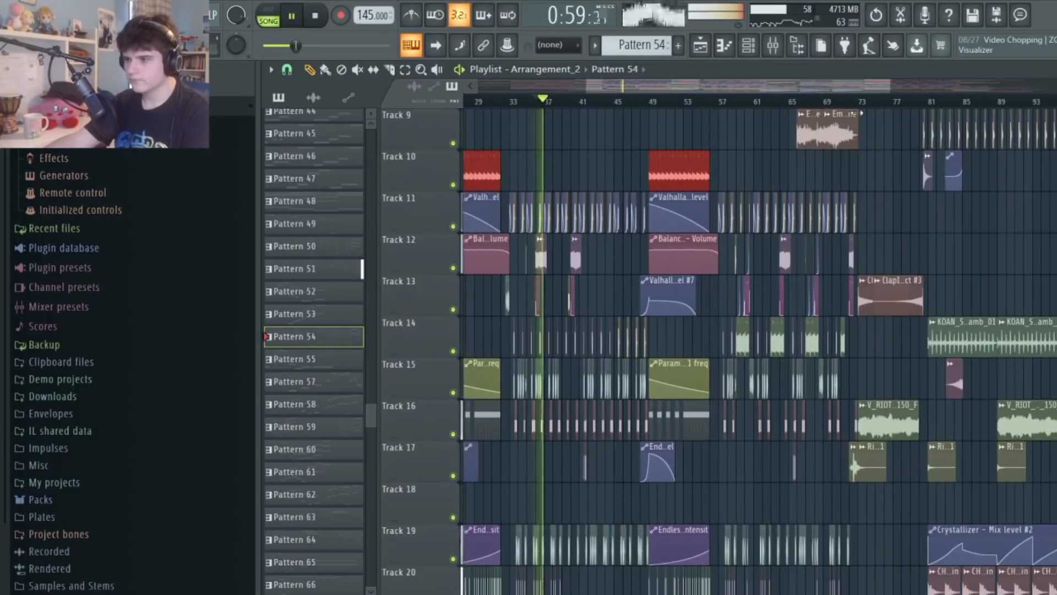
pyautogui.press('space')
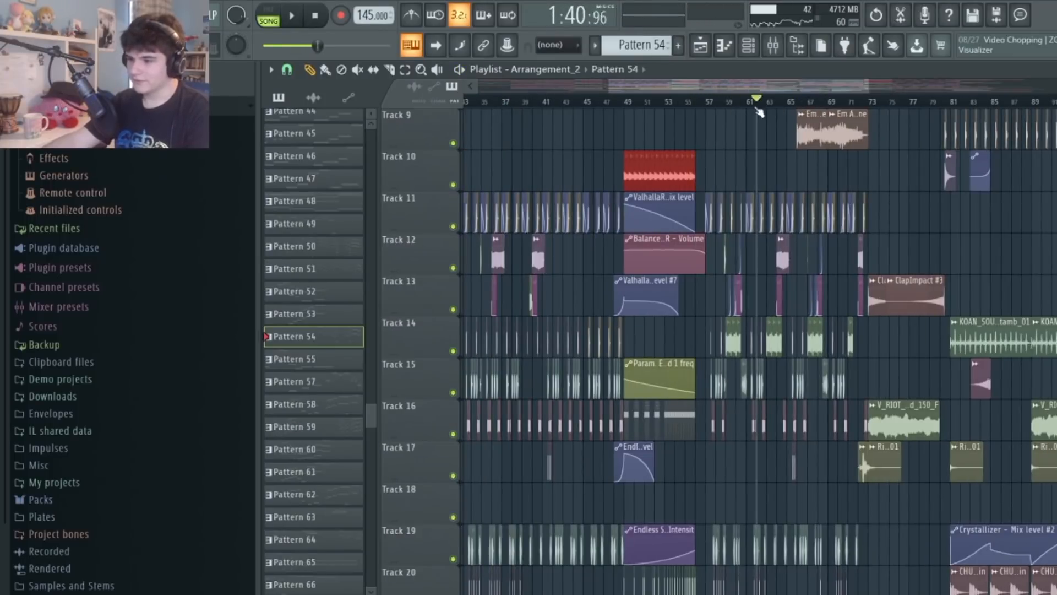
# Play the second drop from bar 59 while examining the clips on Tracks 1 to 16, and stop playback
pyautogui.press('space')
pyautogui.scroll(8, 727, 107)
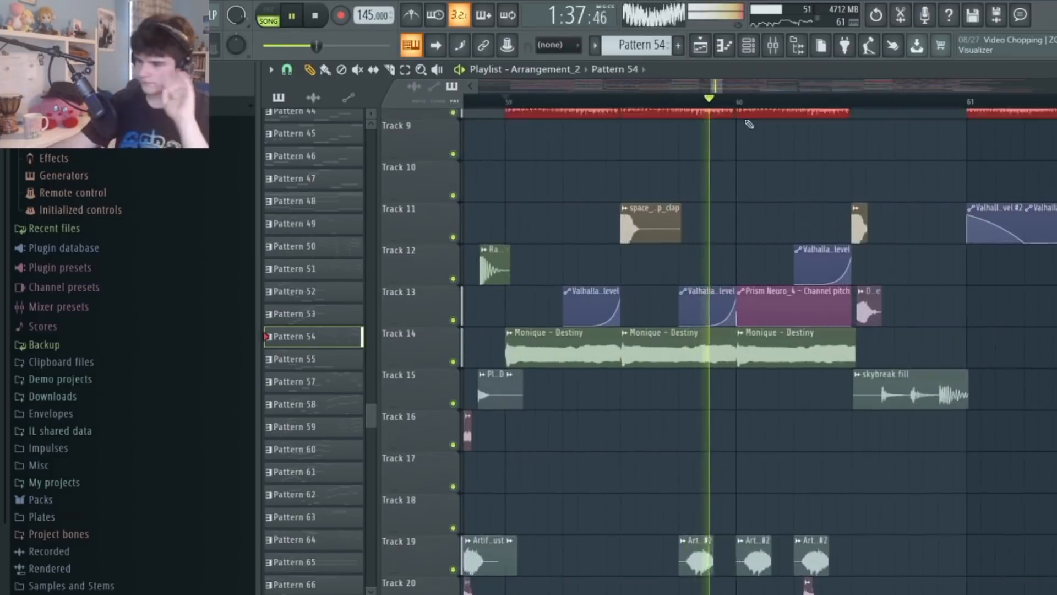
pyautogui.scroll(1, 740, 175)
pyautogui.scroll(5, 740, 175)
pyautogui.scroll(-4, 745, 188)
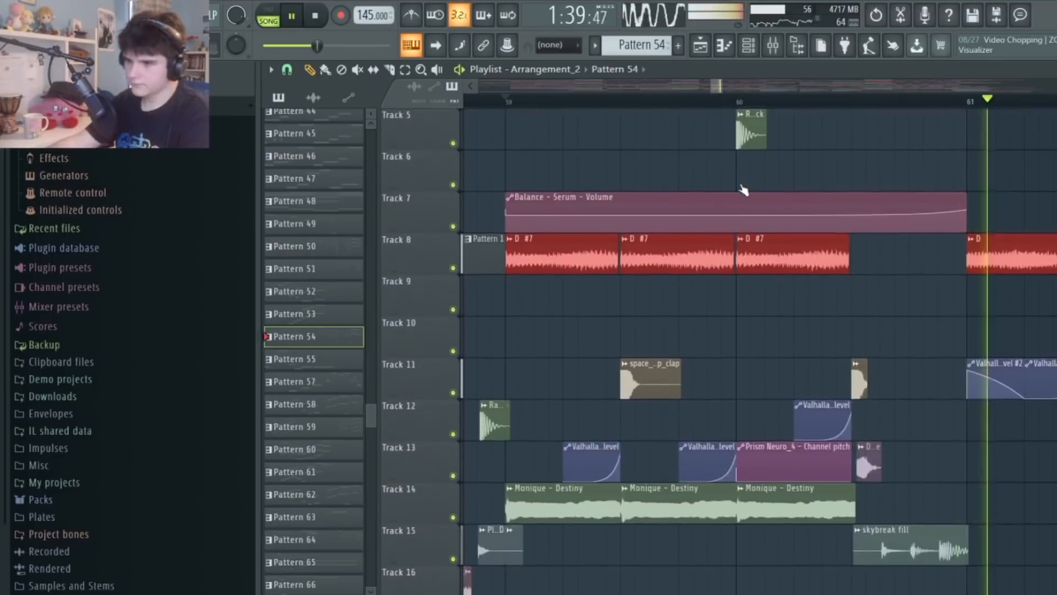
pyautogui.scroll(4, 649, 143)
pyautogui.press('space')
# Select the Pattern 2 clip on Track 2, briefly audition bar 59 and look over the layers down to Track 24
pyautogui.moveTo(648, 143); pyautogui.dragTo(596, 187)
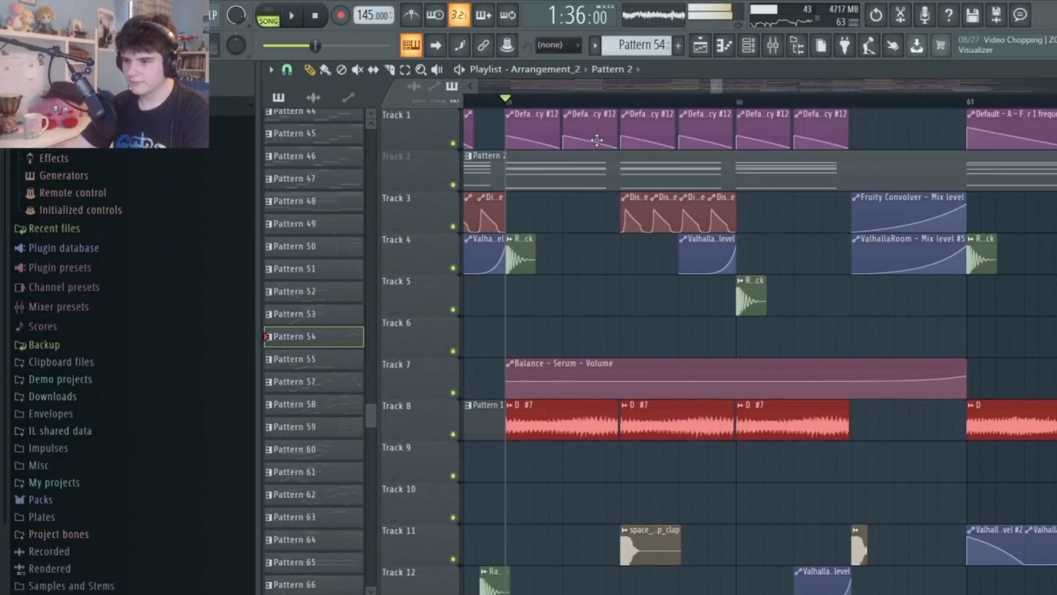
pyautogui.moveTo(596, 140); pyautogui.dragTo(588, 116)
pyautogui.press('space')
pyautogui.press('space')
pyautogui.scroll(-6, 602, 308)
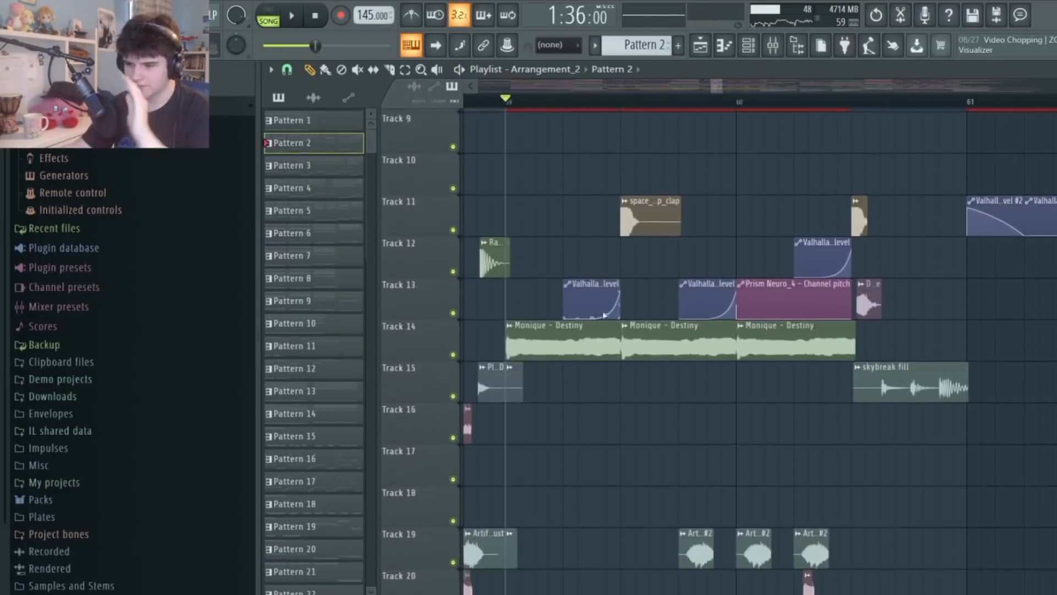
pyautogui.scroll(-9, 609, 319)
pyautogui.scroll(6, 677, 285)
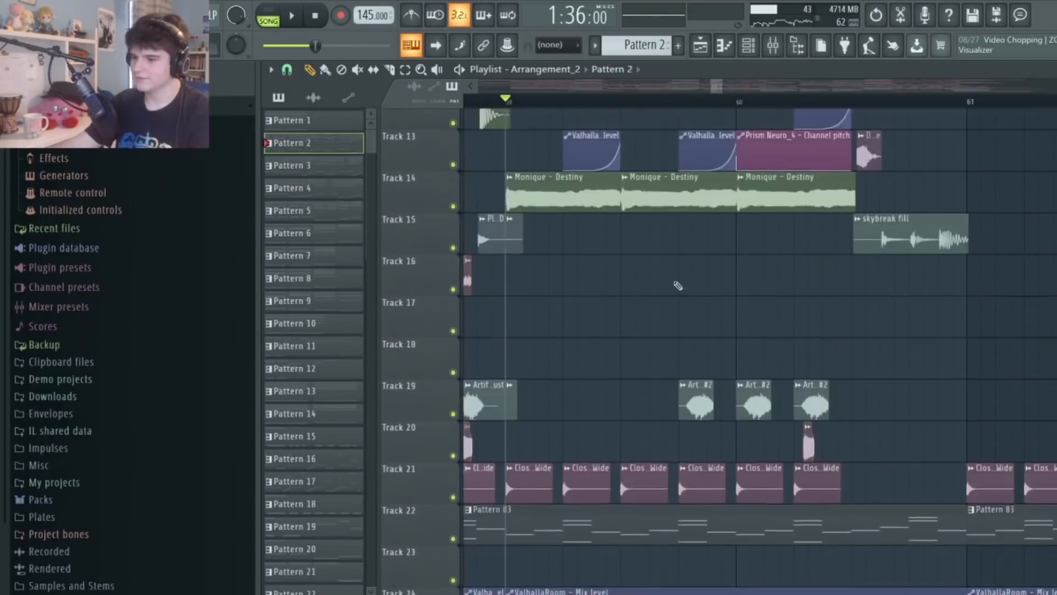
pyautogui.scroll(8, 678, 285)
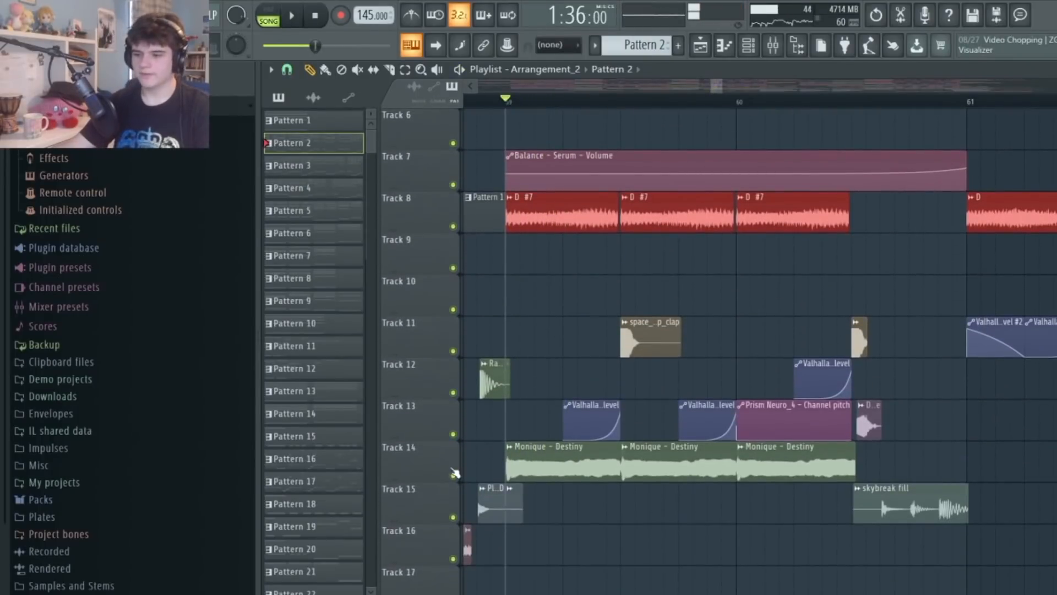
# Solo Track 14, audition its Monique - Destiny clips from bar 59 and turn the solo off
pyautogui.rightClick(454, 473)
pyautogui.press('space')
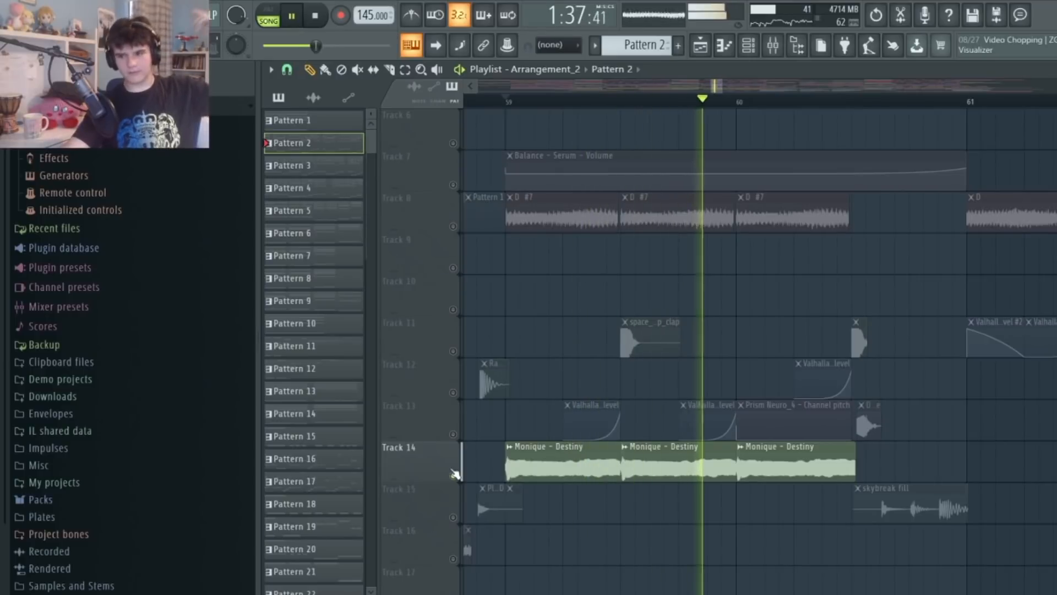
pyautogui.press('space')
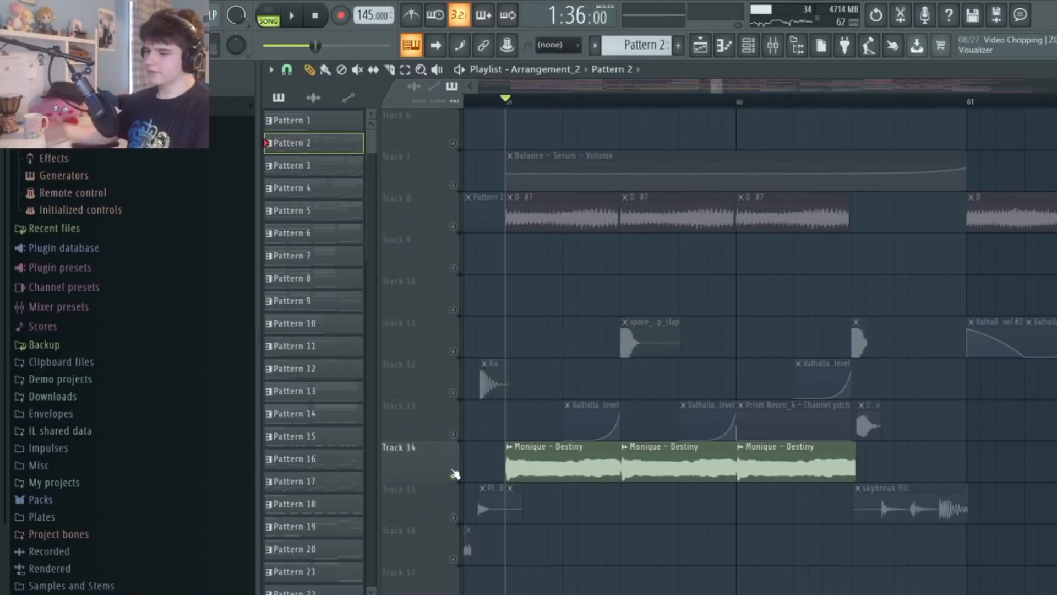
pyautogui.rightClick(454, 473)
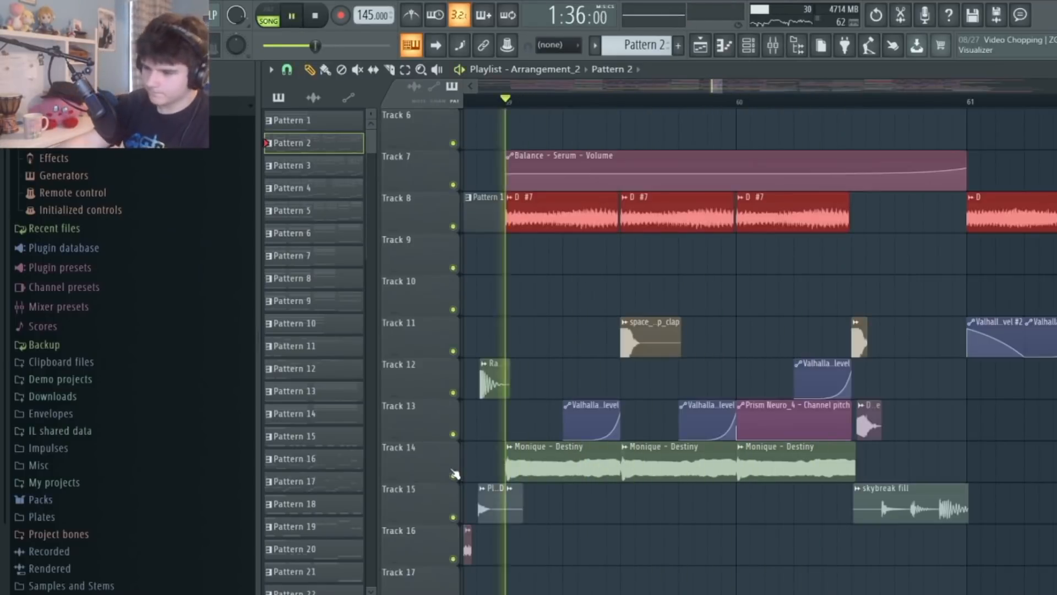
# Play all tracks together from bar 59 and follow the second drop's layers through to bar 65
pyautogui.press('space')
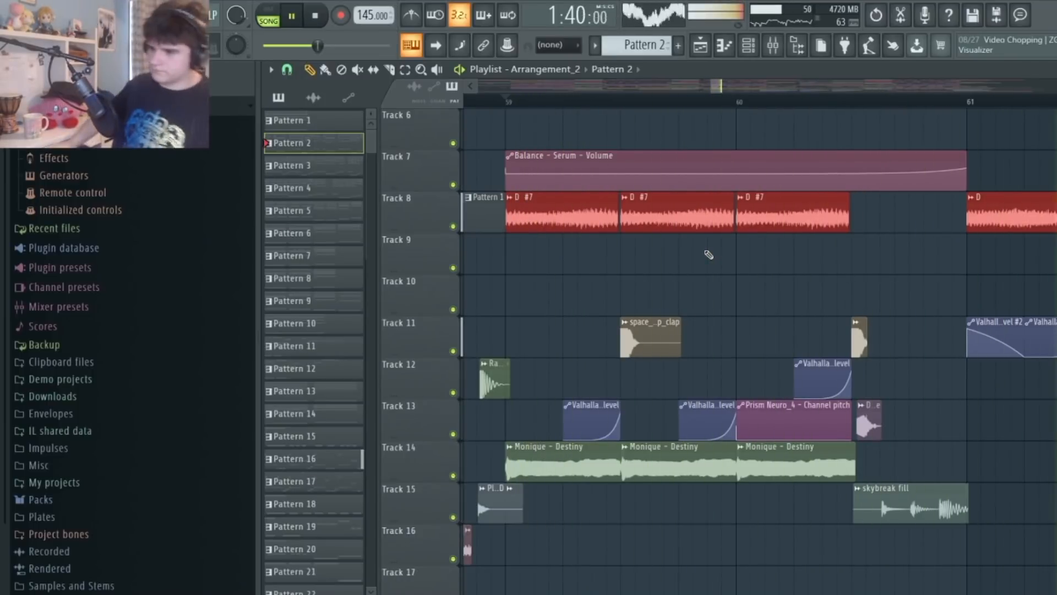
pyautogui.scroll(-5, 841, 94)
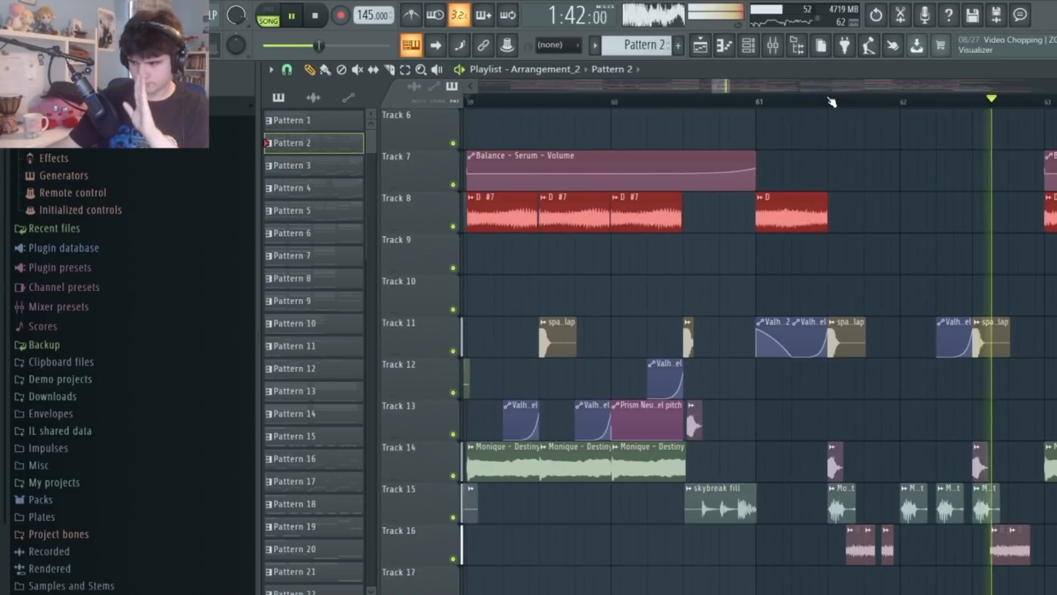
pyautogui.scroll(-2, 826, 89)
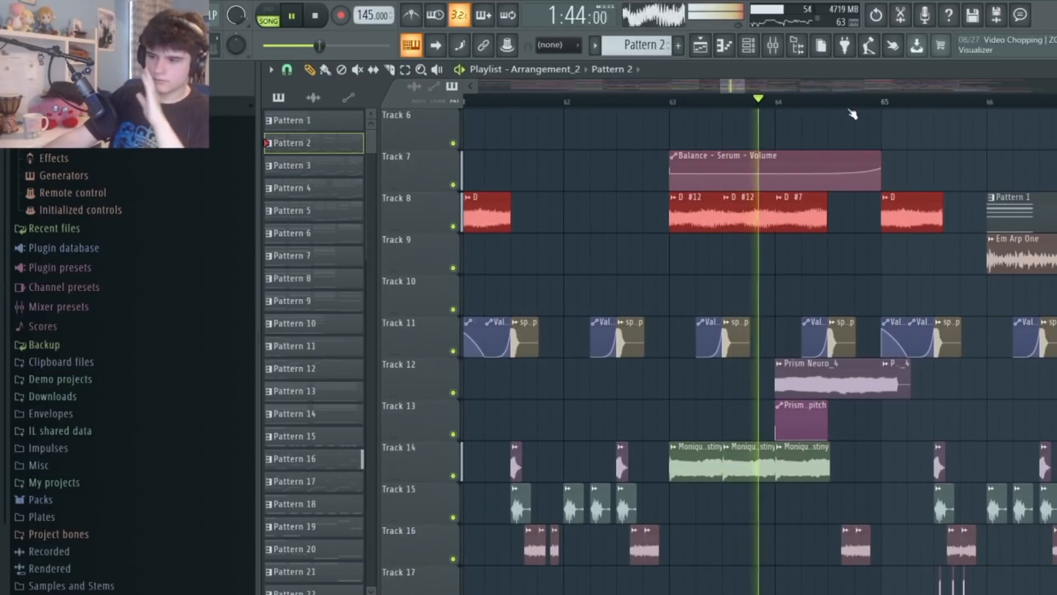
pyautogui.scroll(-2, 859, 105)
pyautogui.scroll(-3, 868, 110)
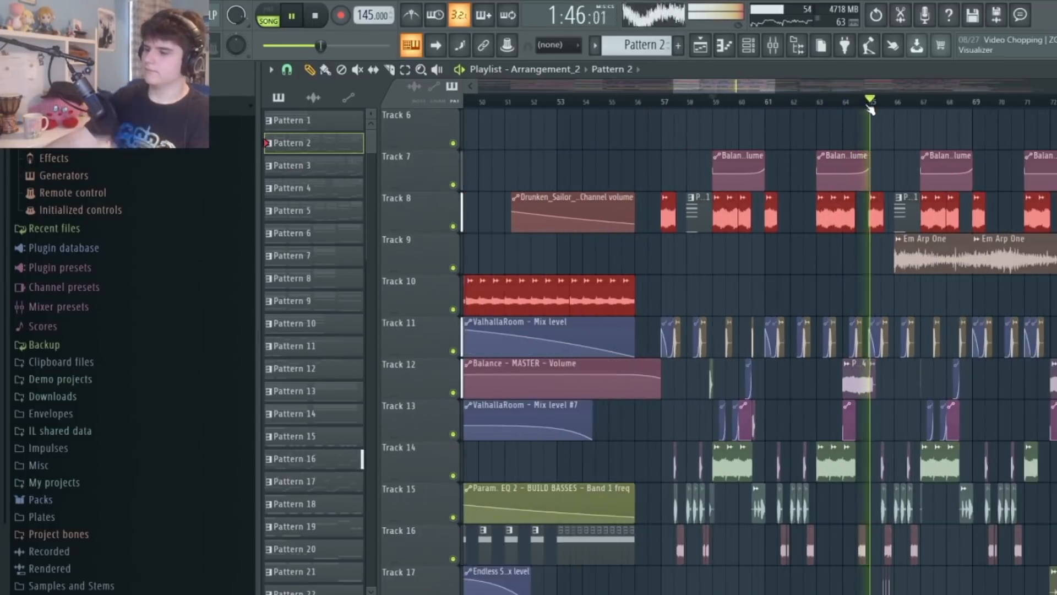
# Follow the second drop's playback from bar 65 to bar 69 while examining Tracks 1 to 17, and stop playback
pyautogui.scroll(-1, 932, 108)
pyautogui.scroll(5, 933, 104)
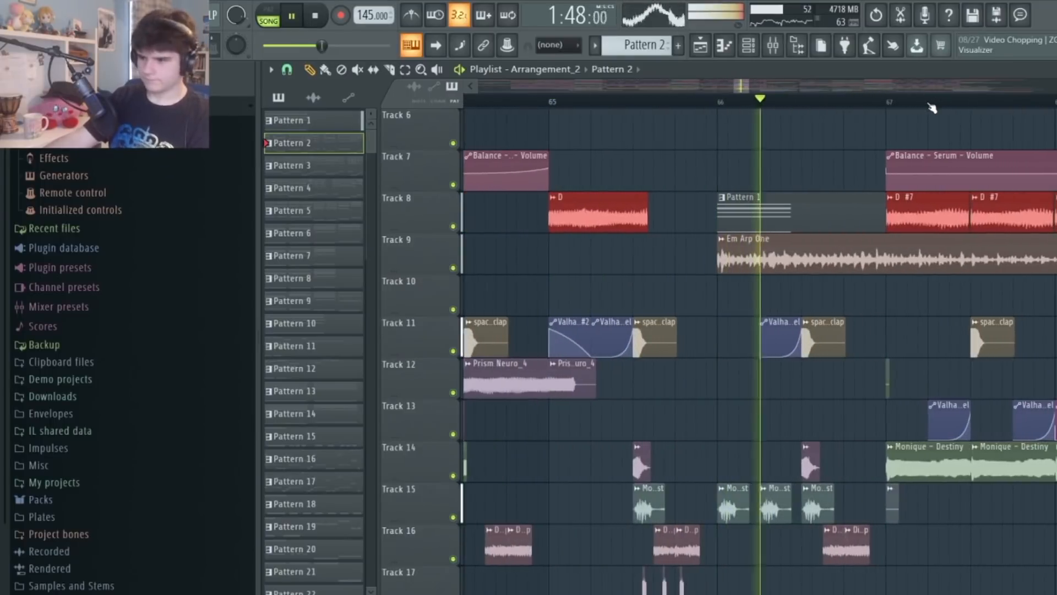
pyautogui.scroll(3, 910, 189)
pyautogui.scroll(3, 909, 189)
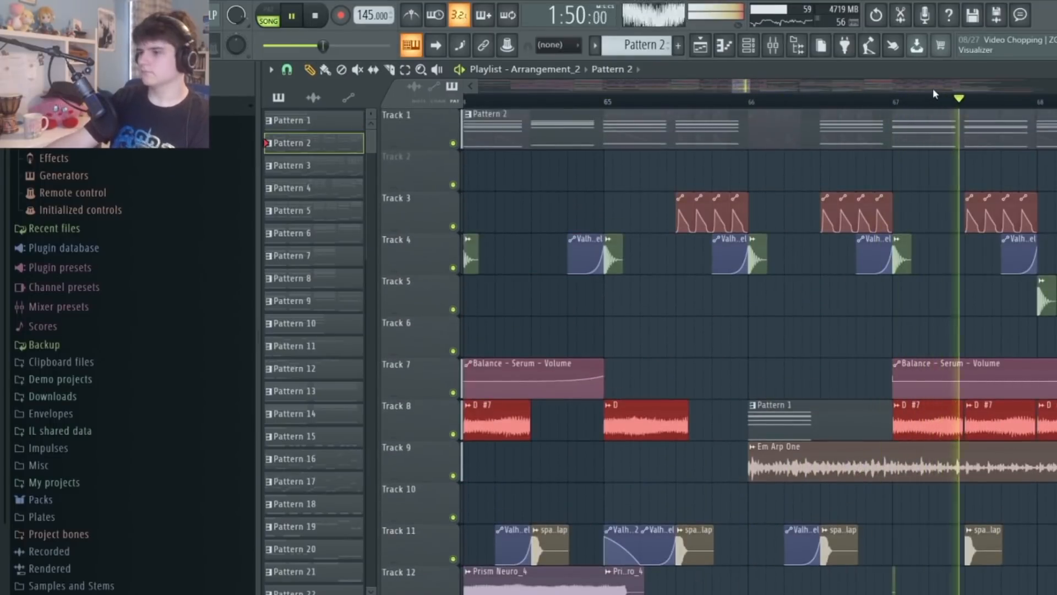
pyautogui.scroll(-3, 933, 91)
pyautogui.scroll(-7, 945, 106)
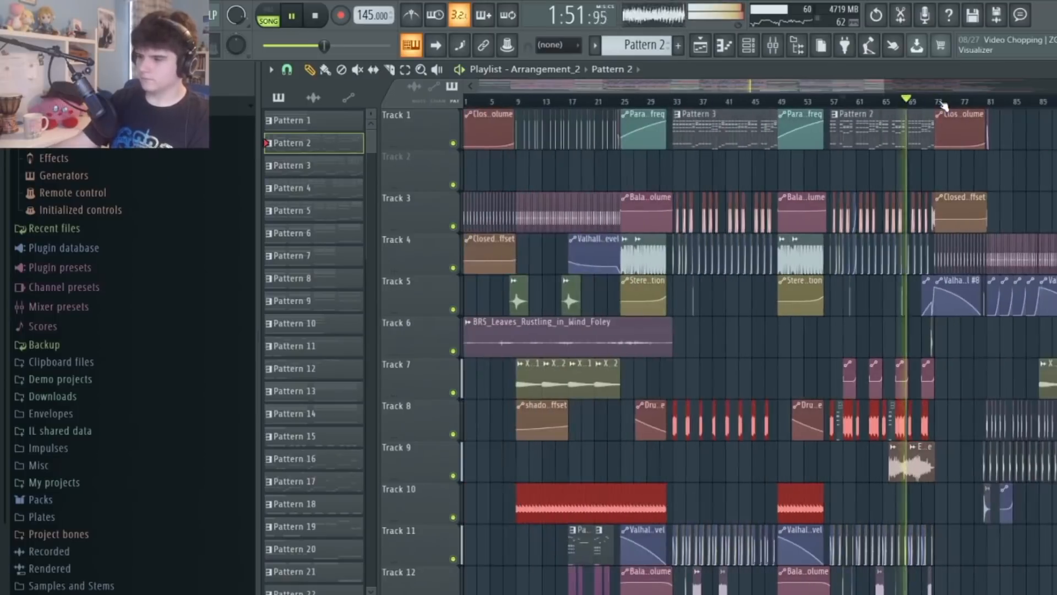
pyautogui.press('space')
# Audition the end of the second drop from bar 71, stop, and set the playback position to bar 68
pyautogui.scroll(6, 944, 106)
pyautogui.scroll(-3, 944, 106)
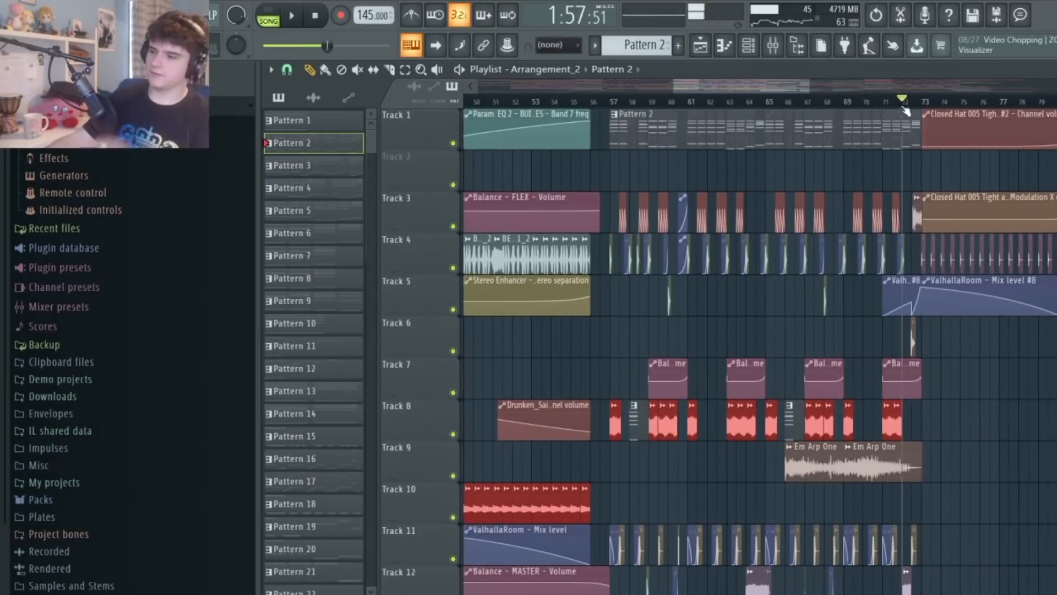
pyautogui.click(887, 103)
pyautogui.press('space')
pyautogui.hscroll(1, 895, 92)
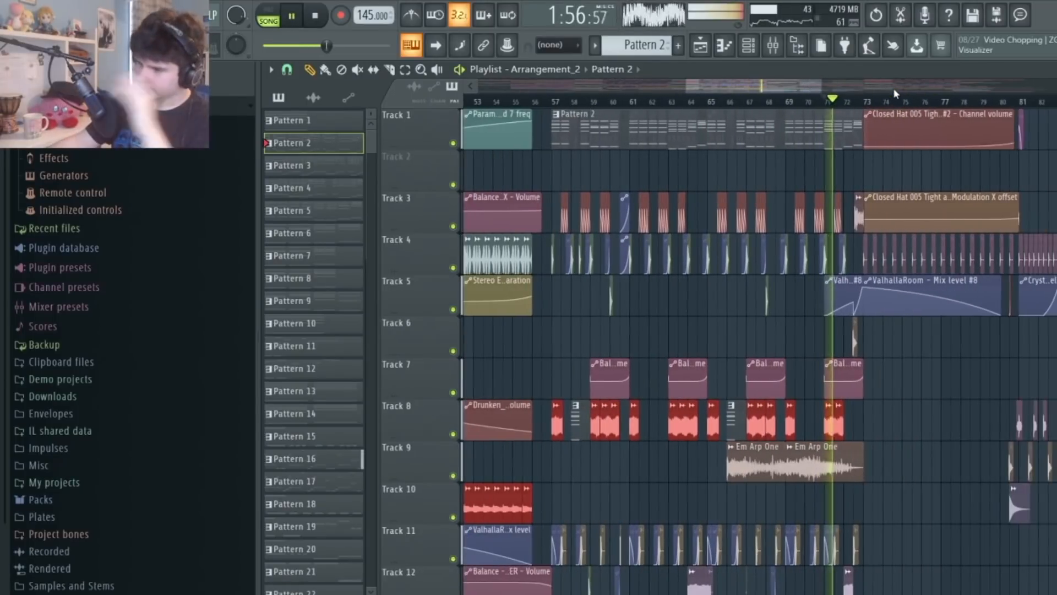
pyautogui.scroll(1, 802, 105)
pyautogui.click(797, 103)
pyautogui.press('space')
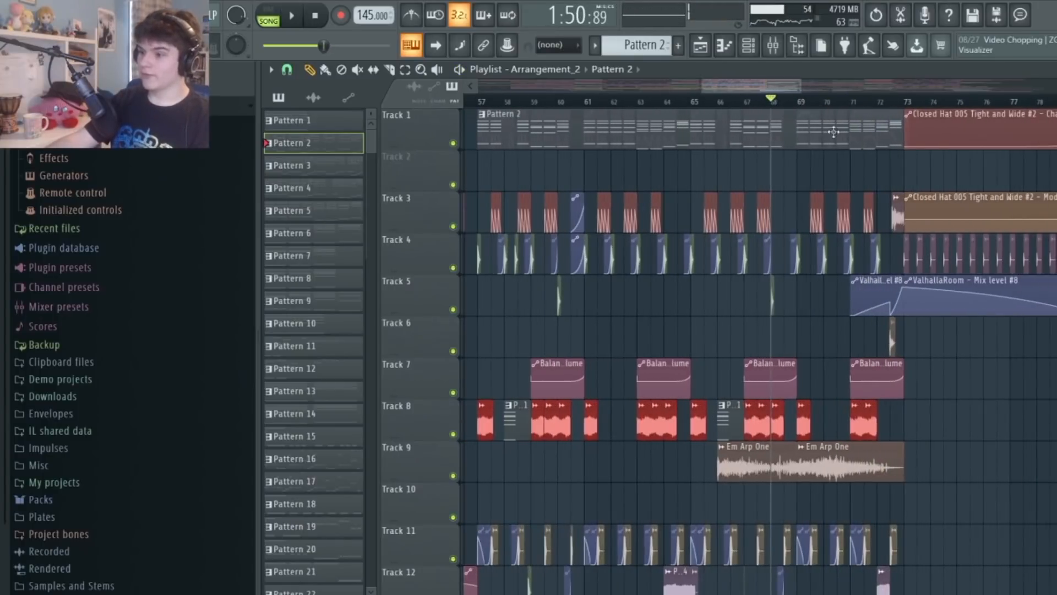
# Audition bar 68 and open Track 1's Pattern 2 clip in the Piano roll to check its chords during playback
pyautogui.press('space')
pyautogui.scroll(1, 801, 111)
pyautogui.press('space')
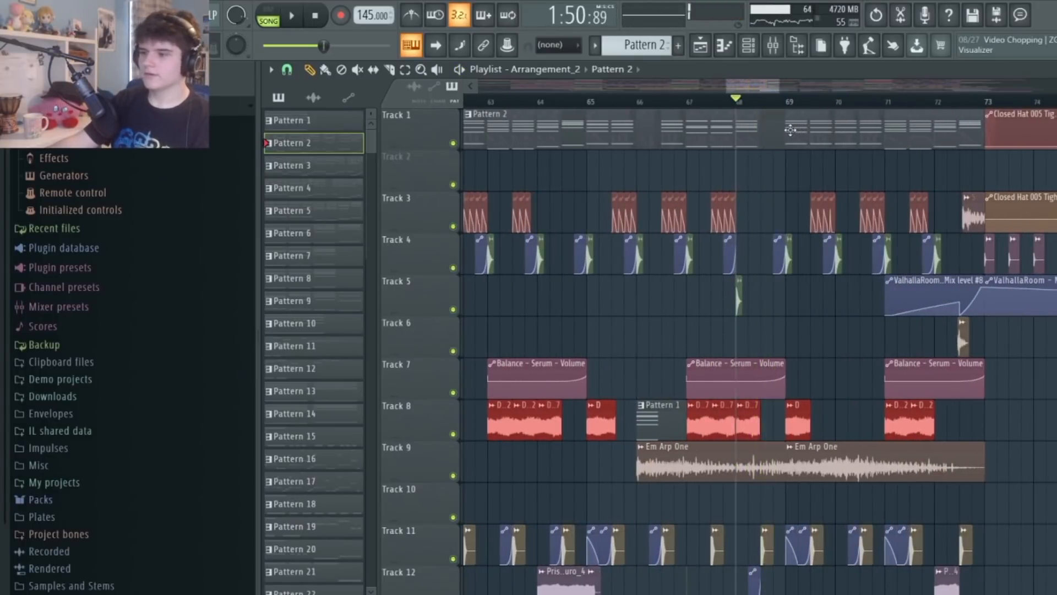
pyautogui.doubleClick(786, 134)
pyautogui.press('space')
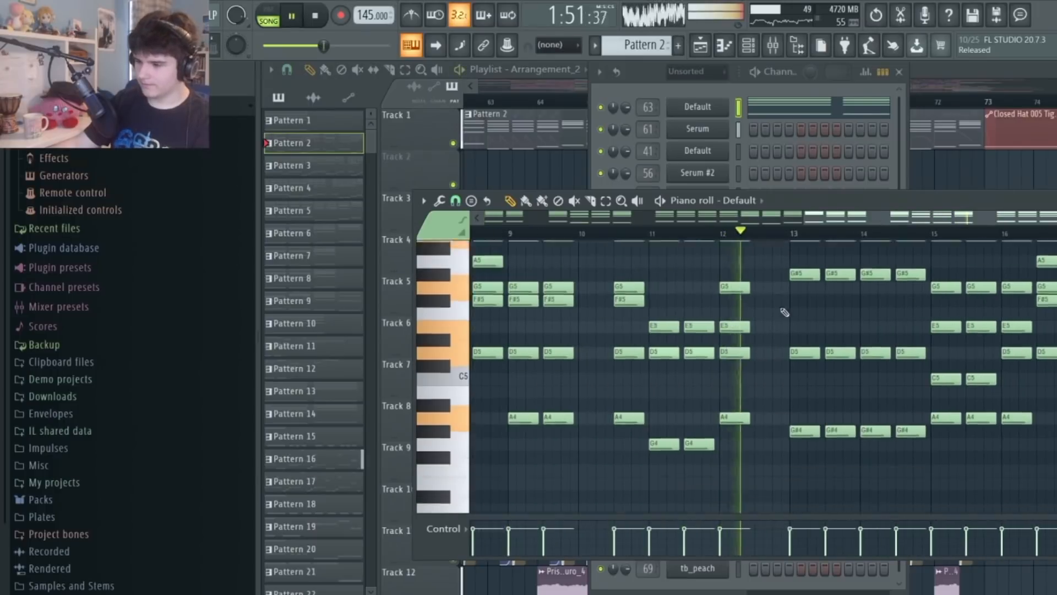
pyautogui.press('space')
# Set the Piano roll's playback position to bar 13, examine the chord notes there and audition that chord repeatedly
pyautogui.scroll(4, 793, 300)
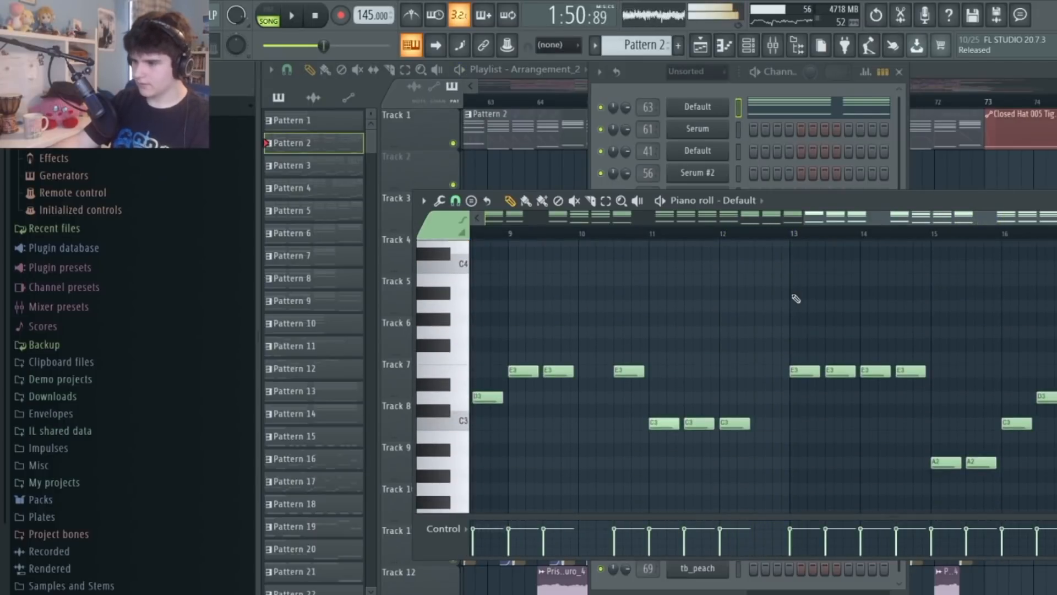
pyautogui.scroll(-2, 808, 353)
pyautogui.click(792, 234)
pyautogui.scroll(4, 809, 240)
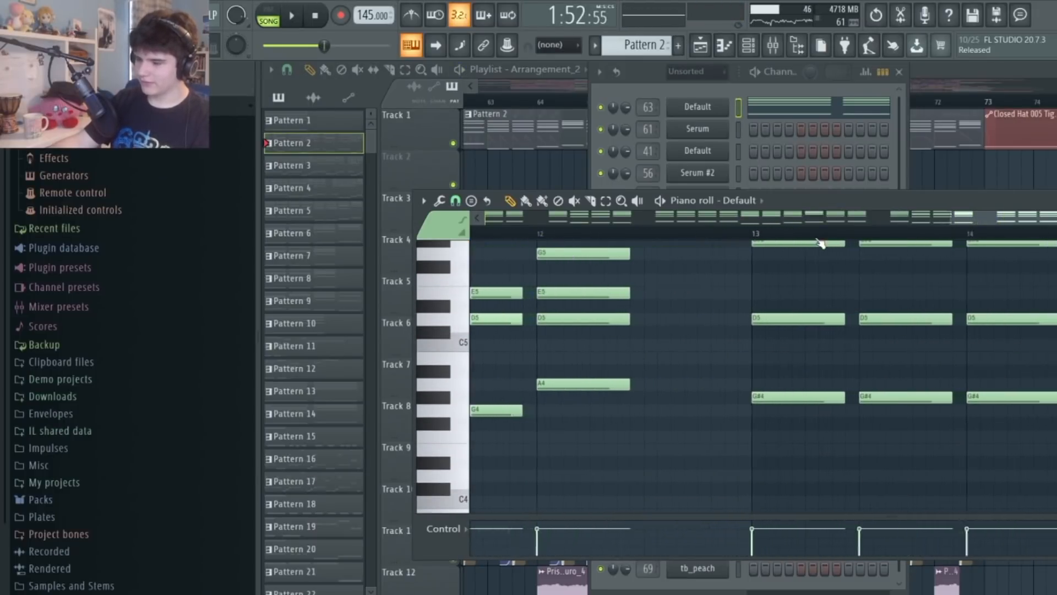
pyautogui.scroll(2, 767, 363)
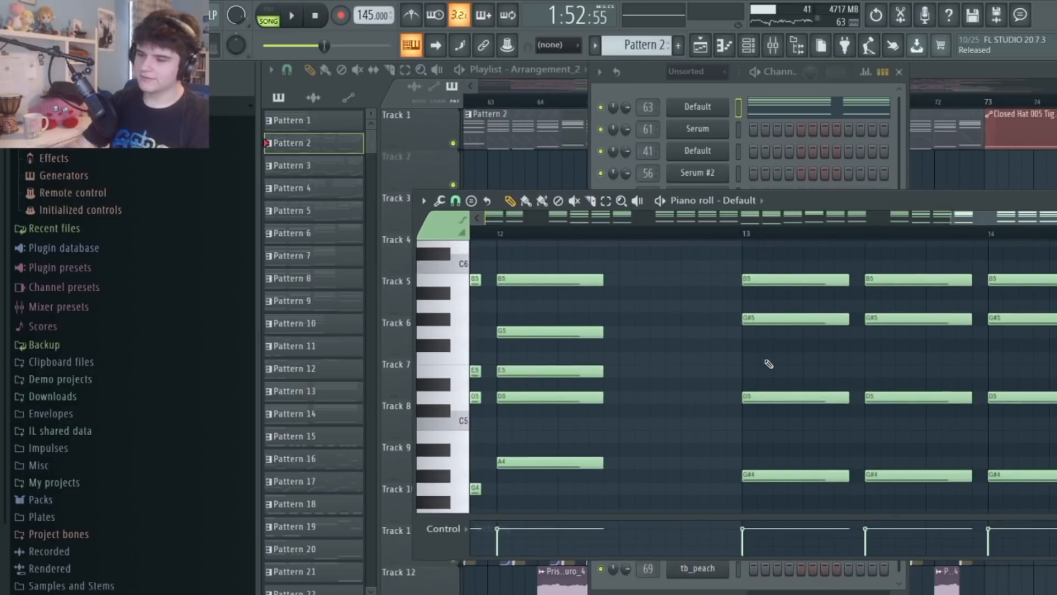
pyautogui.press('space')
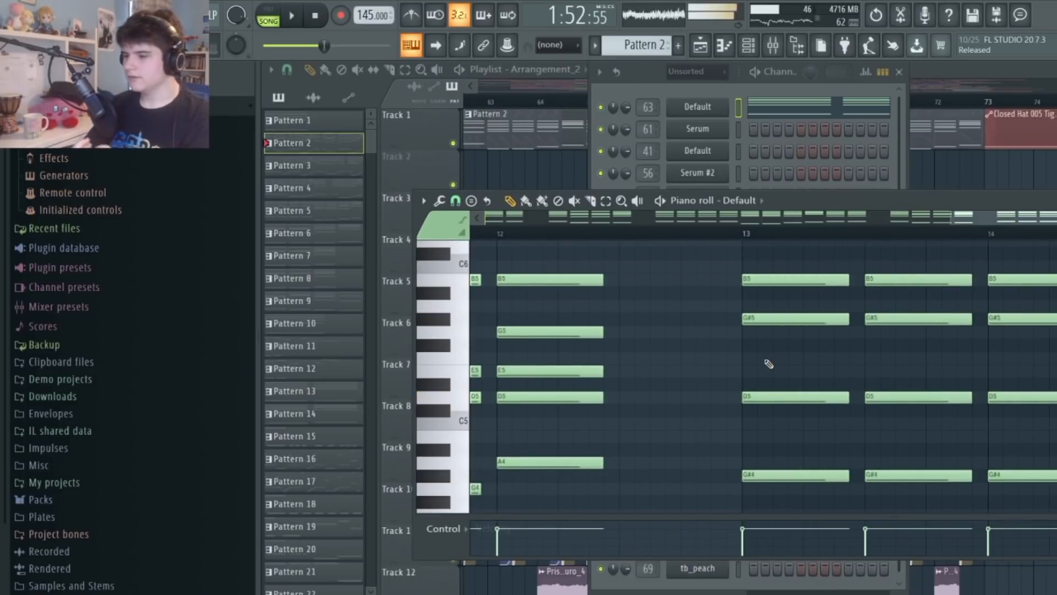
pyautogui.press('space')
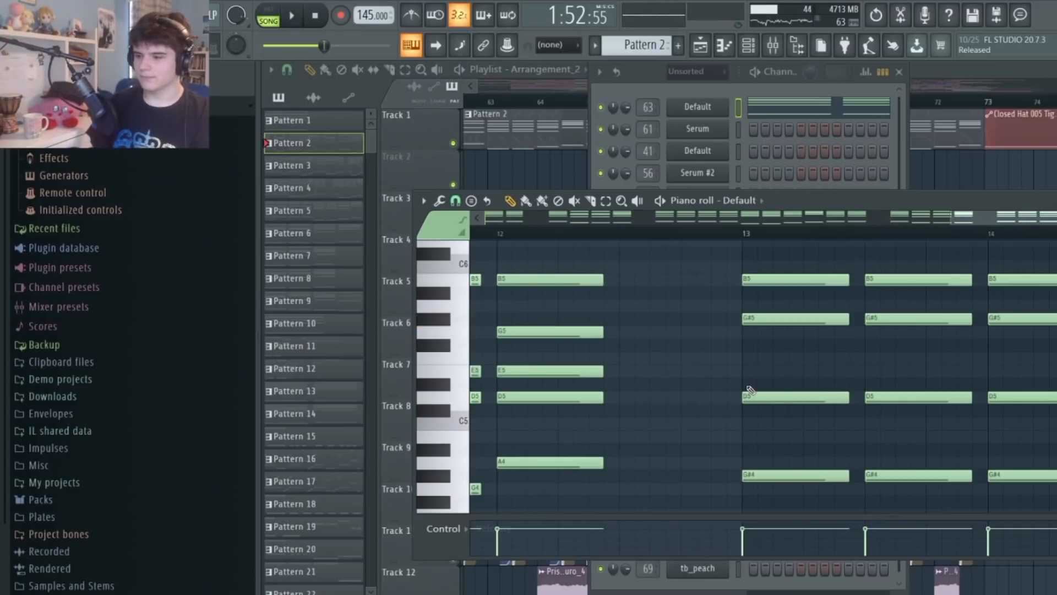
pyautogui.scroll(-3, 751, 390)
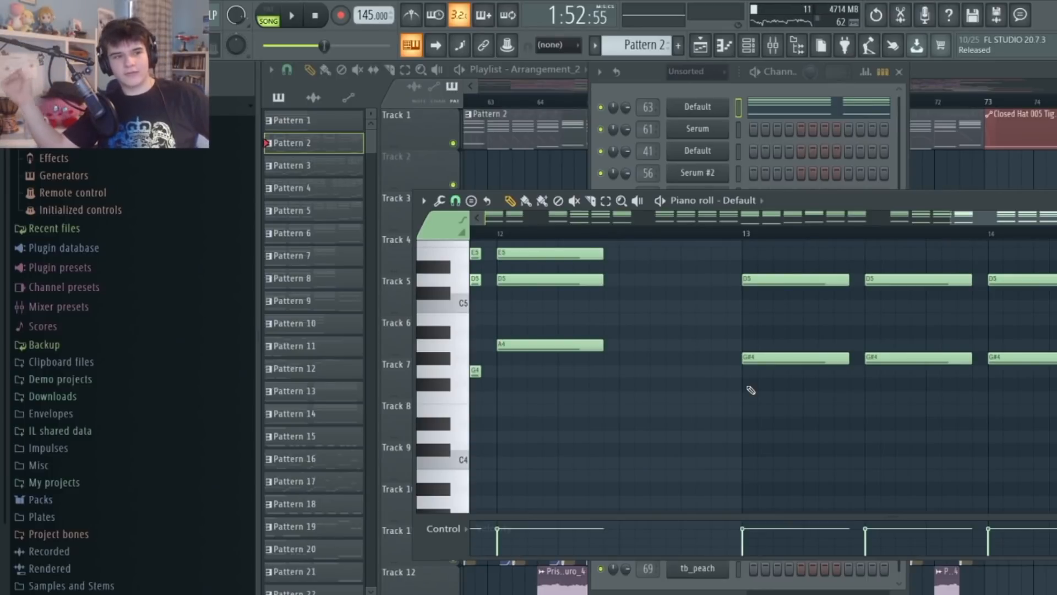
pyautogui.press('space')
pyautogui.press('space')
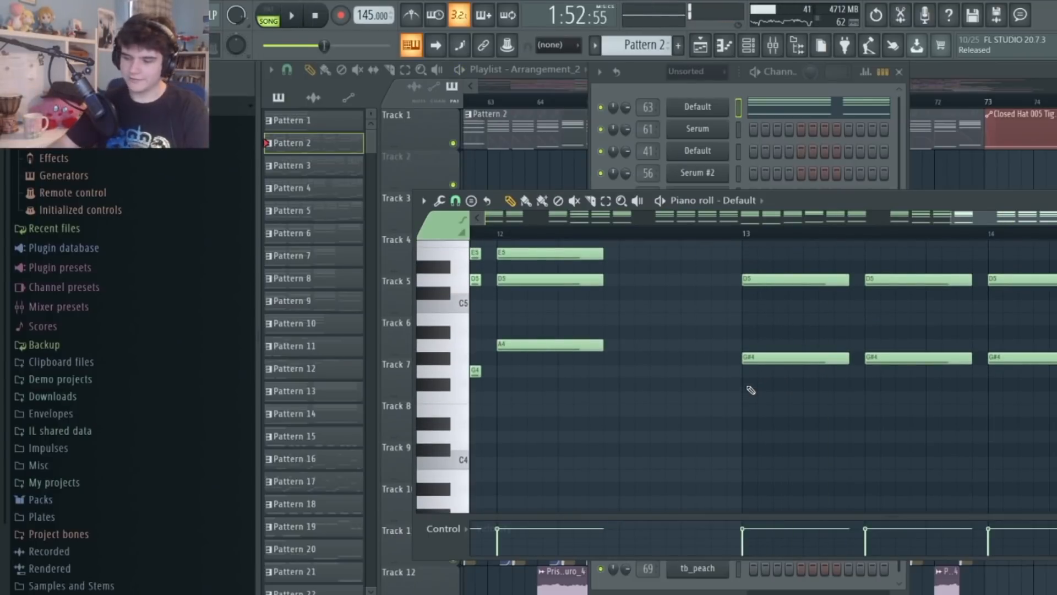
pyautogui.press('space')
pyautogui.press('space')
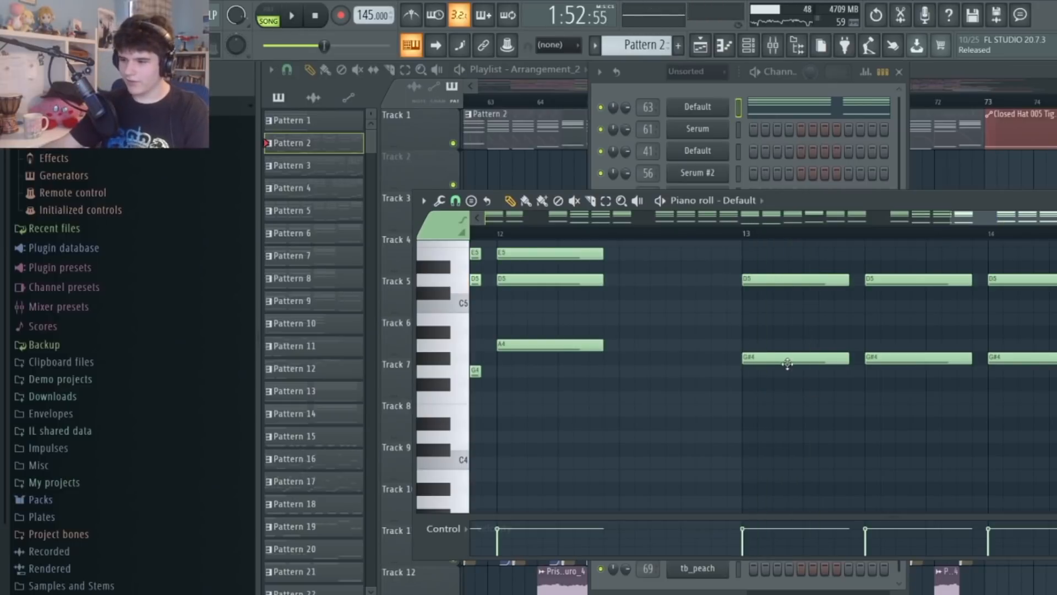
pyautogui.click(768, 293)
pyautogui.rightClick(787, 295)
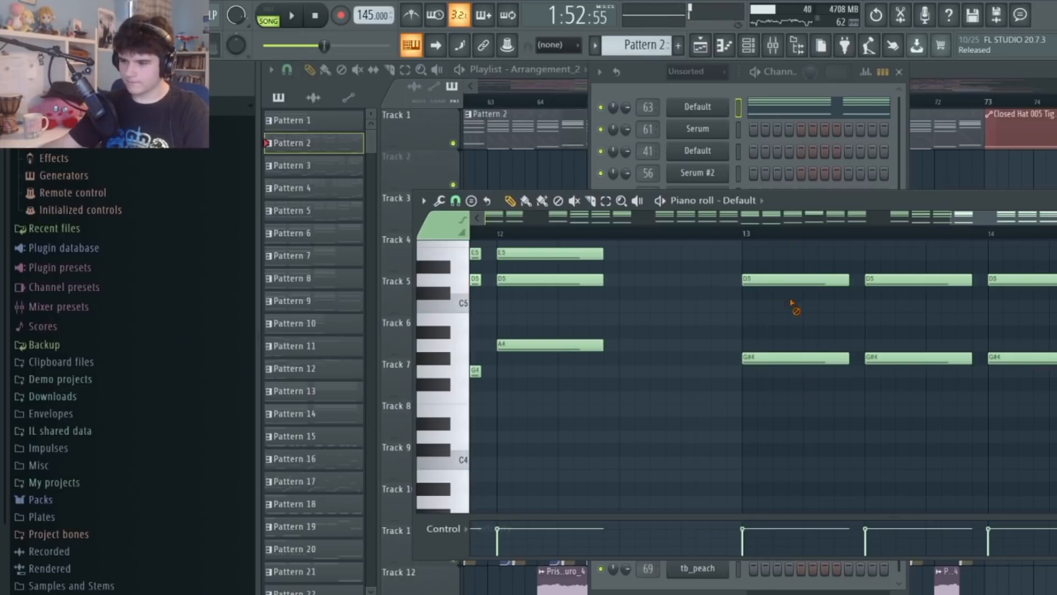
pyautogui.scroll(3, 768, 289)
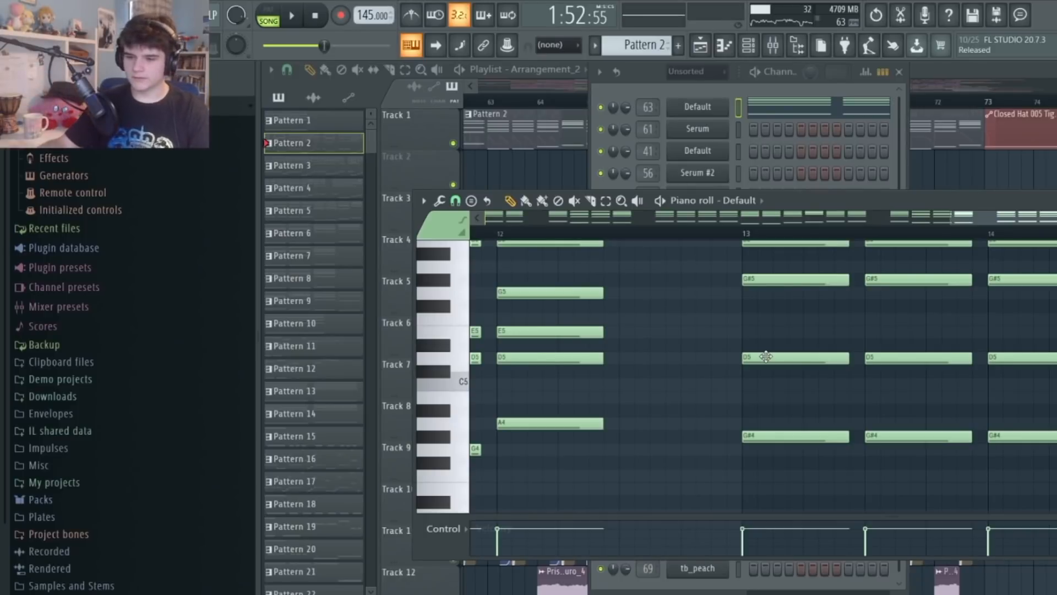
# Play the drop's ending from bar 69, return to the Playlist and replay the section around bars 71 and 72
pyautogui.press('space')
pyautogui.press('F5')
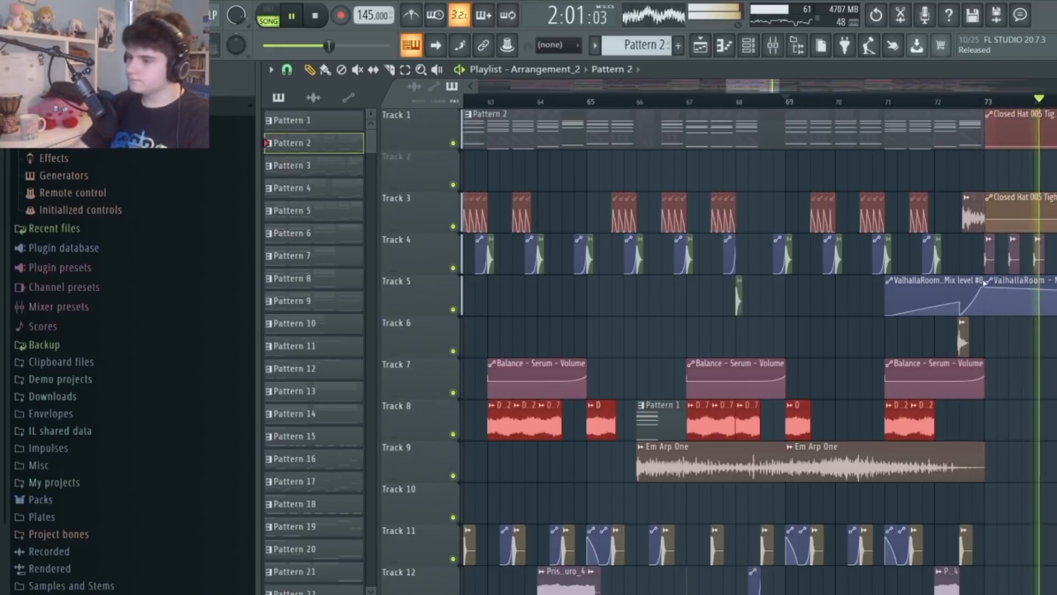
pyautogui.press('space')
pyautogui.scroll(-3, 901, 101)
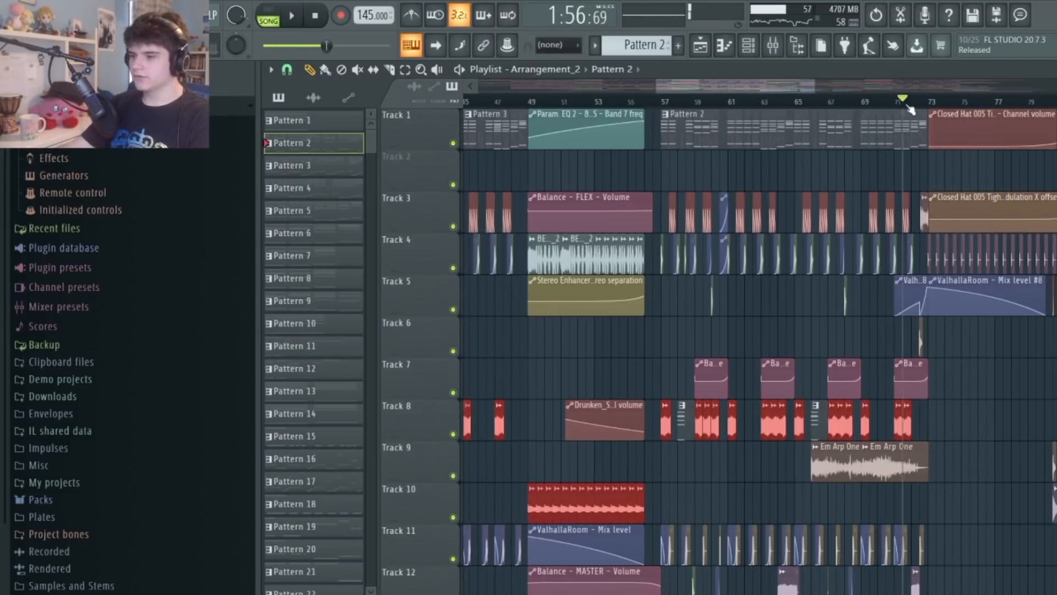
pyautogui.press('space')
pyautogui.scroll(4, 914, 106)
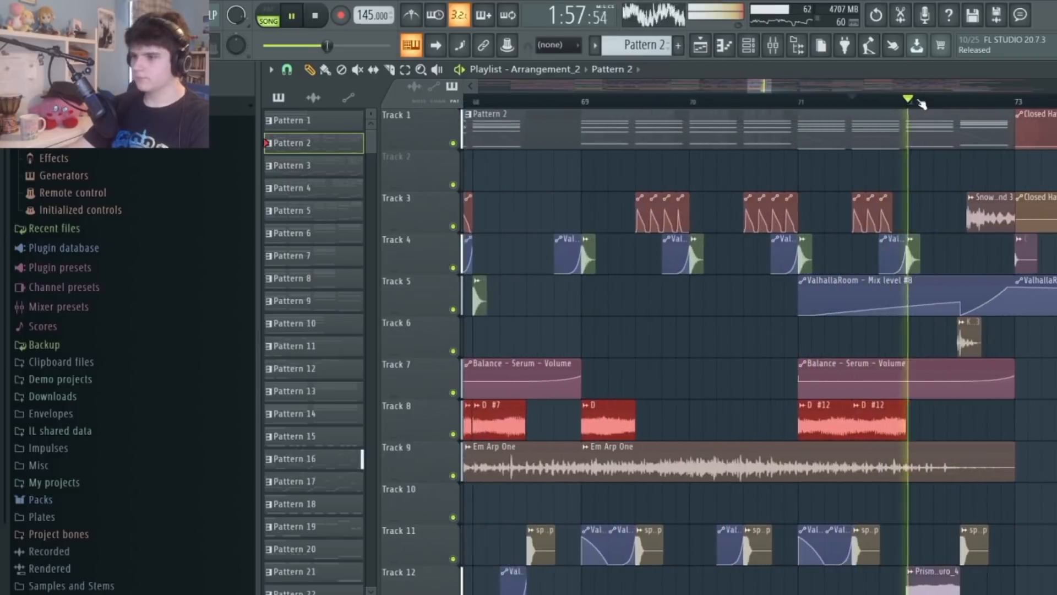
pyautogui.press('space')
# Select bars 71 to 74 in the Playlist and audition the selection while examining the layers down to Track 17
pyautogui.scroll(1, 920, 104)
pyautogui.moveTo(782, 102); pyautogui.dragTo(1054, 102)
pyautogui.scroll(-5, 970, 208)
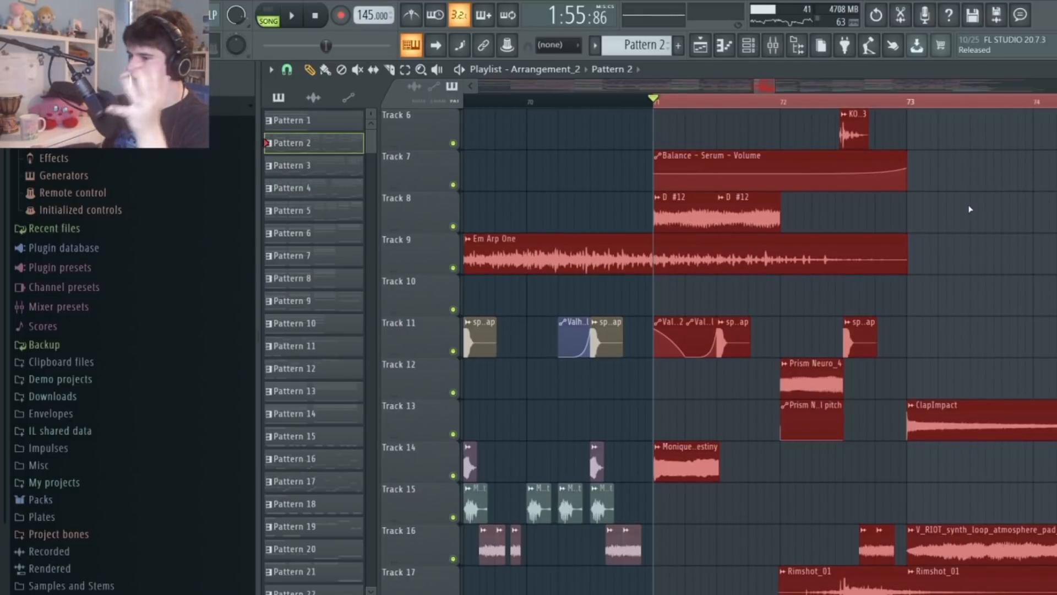
pyautogui.press('space')
pyautogui.scroll(5, 970, 209)
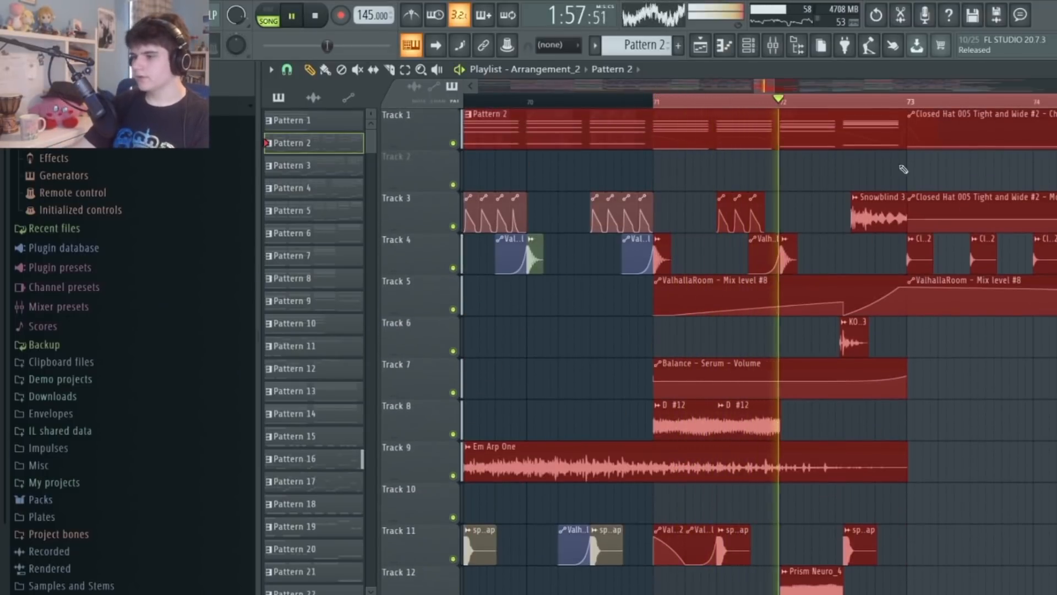
pyautogui.press('space')
pyautogui.scroll(-5, 856, 86)
pyautogui.press('space')
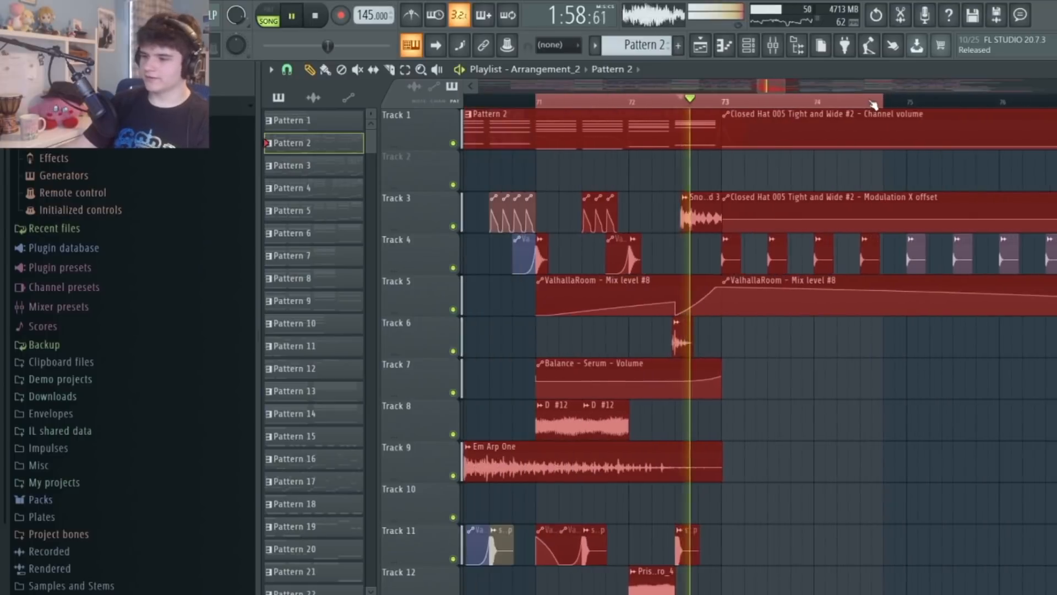
# Extend the time selection to about bar 78, follow its playback into the next section and return the playback position to bar 59
pyautogui.moveTo(975, 101); pyautogui.dragTo(1034, 101)
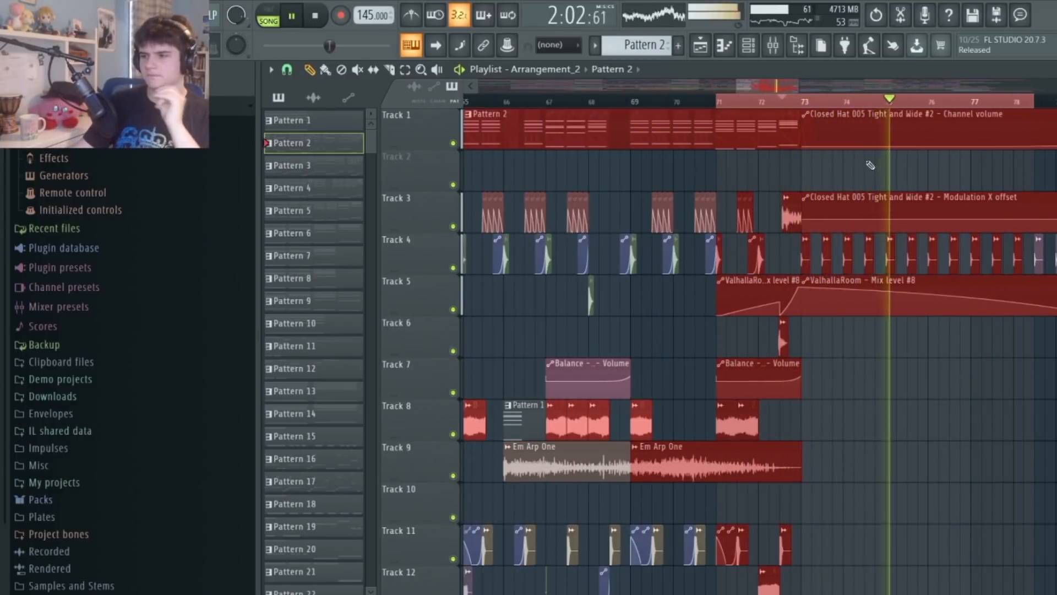
pyautogui.scroll(-4, 874, 97)
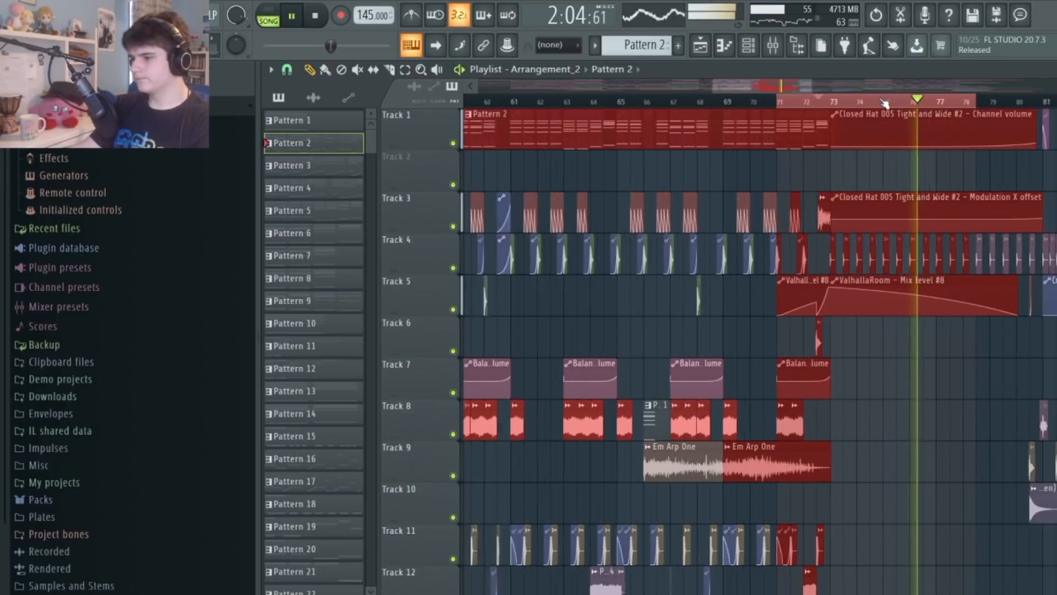
pyautogui.scroll(-2, 878, 112)
pyautogui.scroll(-3, 878, 111)
pyautogui.scroll(-4, 882, 111)
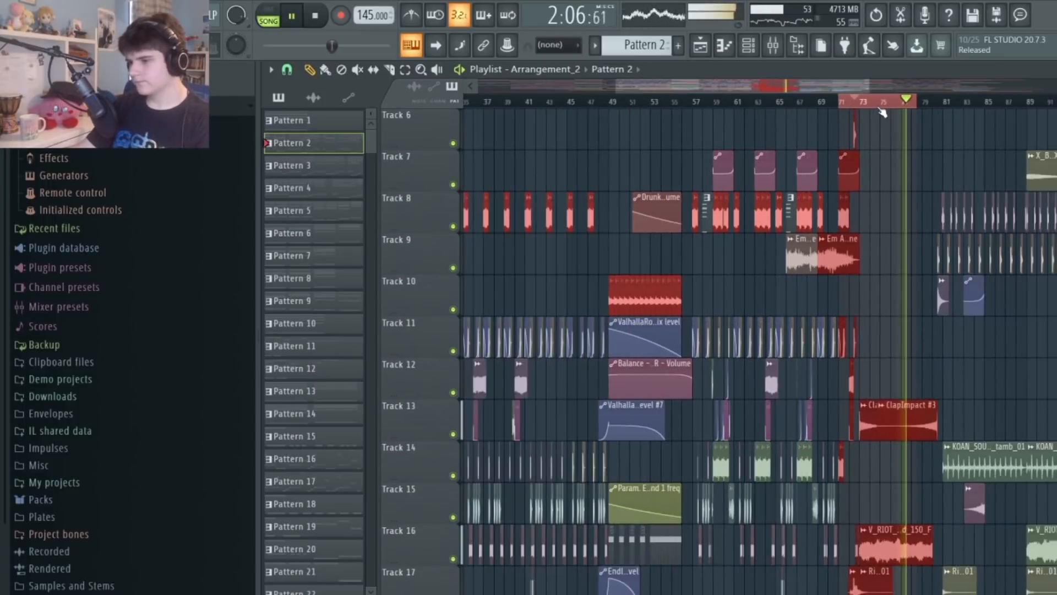
pyautogui.scroll(5, 883, 131)
pyautogui.press('space')
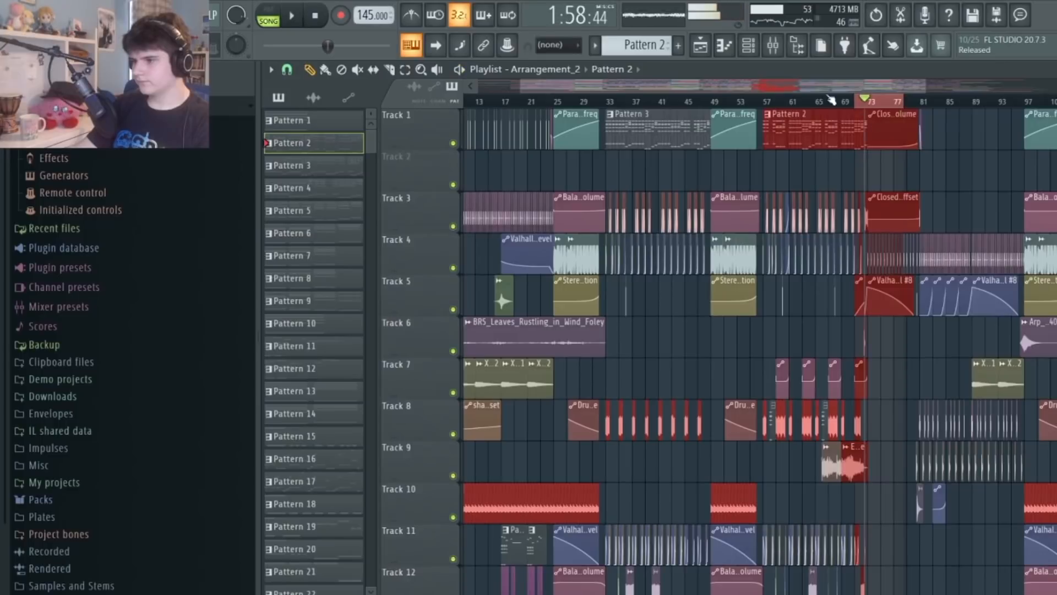
pyautogui.click(781, 102)
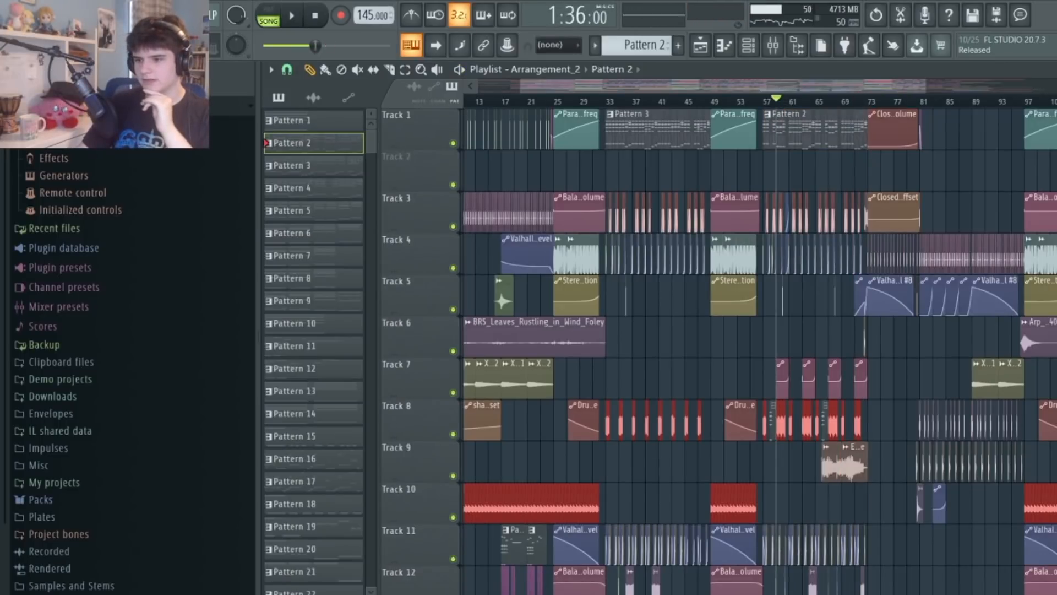